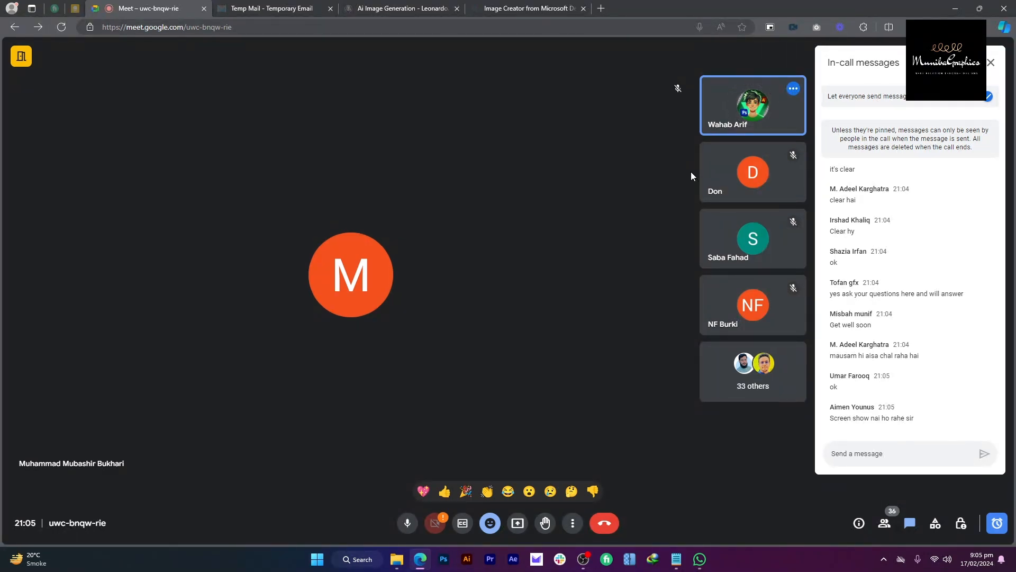
Step: Present the entire screen to the Meet call, then show the Windows desktop
{"action": "left_click", "coordinate": [515, 529]}
{"action": "left_click", "coordinate": [586, 77]}
{"action": "left_click", "coordinate": [507, 145]}
{"action": "left_click", "coordinate": [556, 300]}
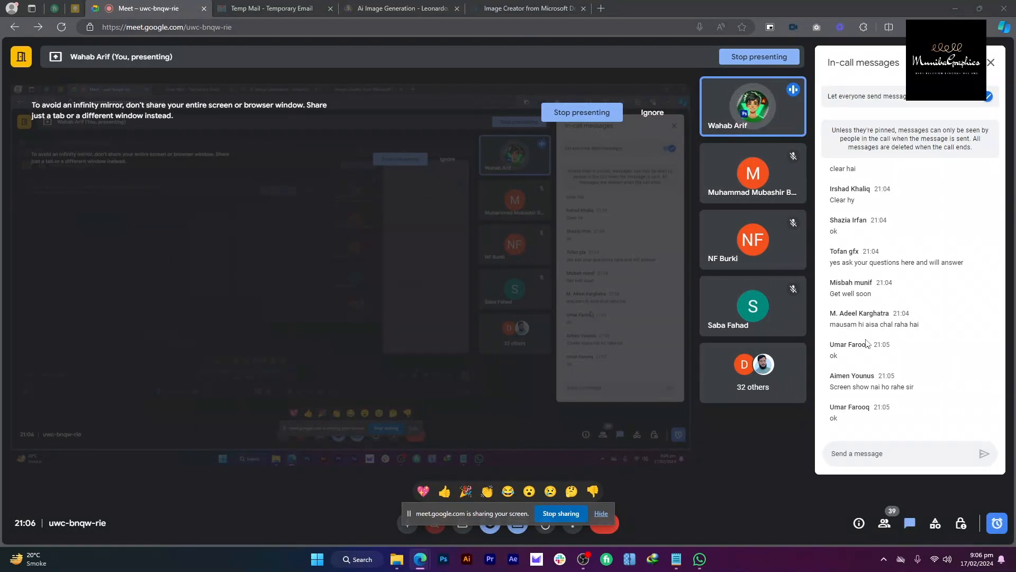
{"action": "key", "text": "super+d"}
{"action": "double_click", "coordinate": [380, 80]}
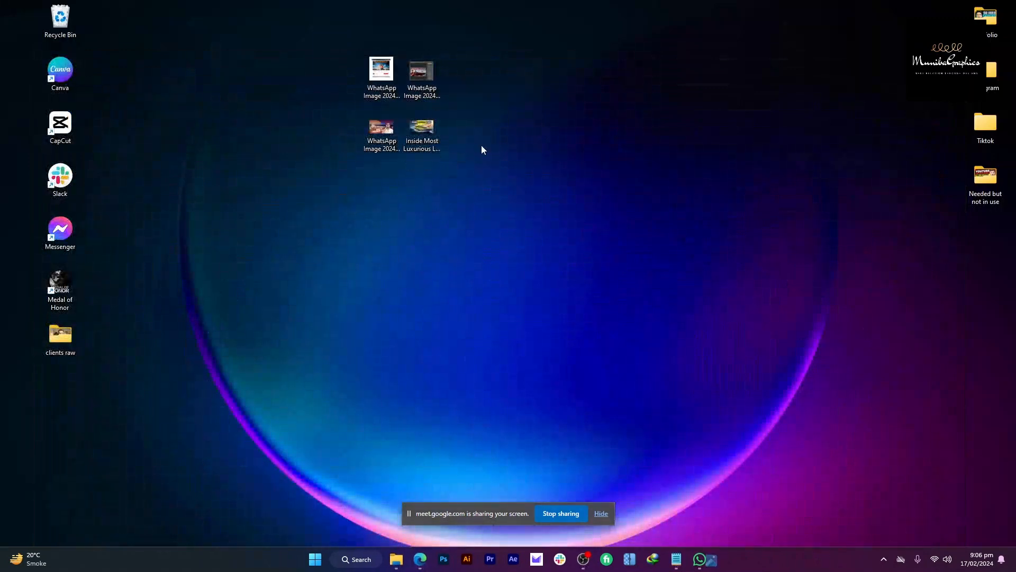
{"action": "scroll", "coordinate": [530, 215], "scroll_direction": "up", "scroll_amount": 4}
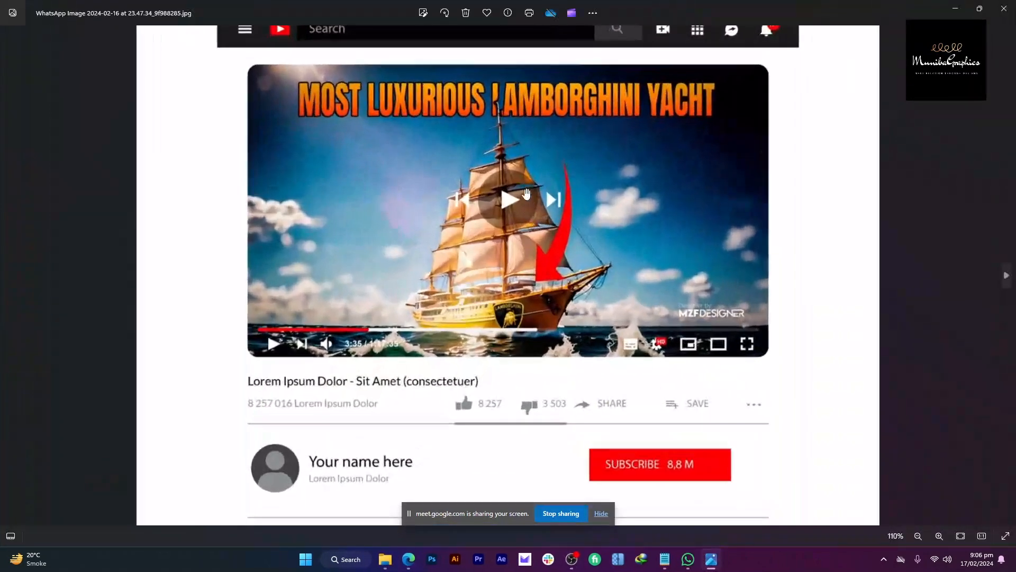
{"action": "scroll", "coordinate": [555, 207], "scroll_direction": "down", "scroll_amount": 3}
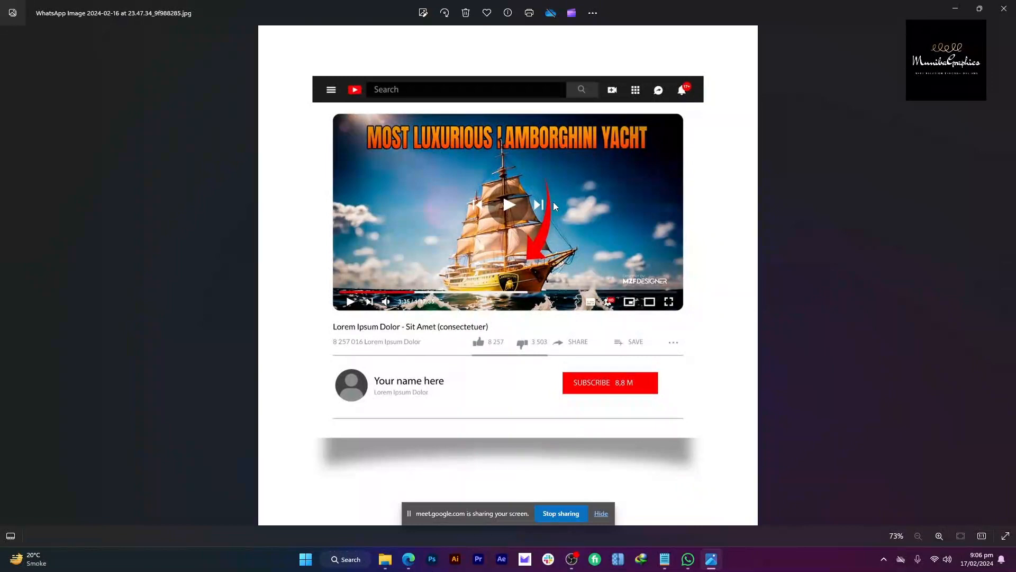
{"action": "key", "text": "alt+Tab"}
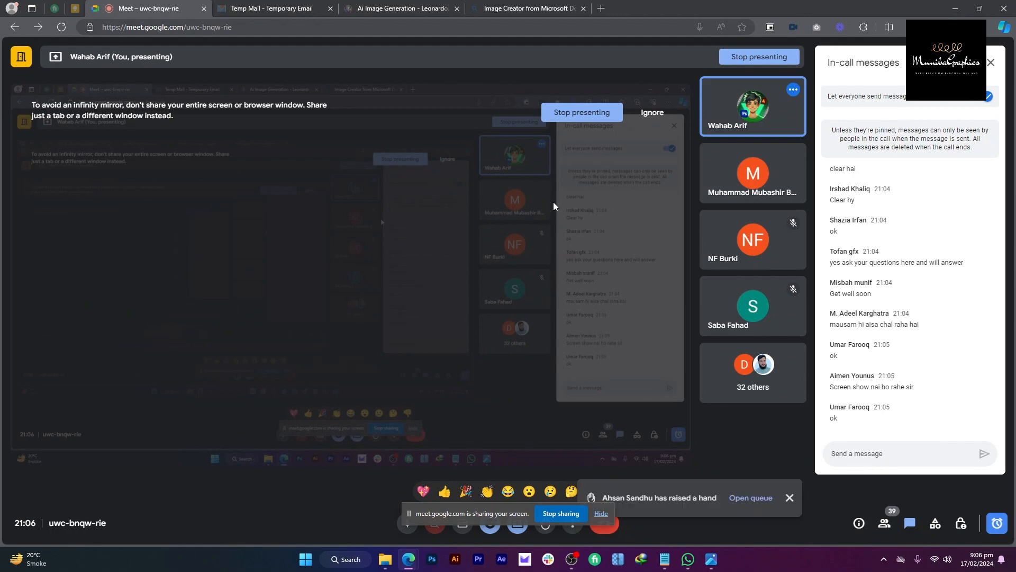
{"action": "key", "text": "alt+Tab"}
{"action": "scroll", "coordinate": [524, 218], "scroll_direction": "up", "scroll_amount": 2}
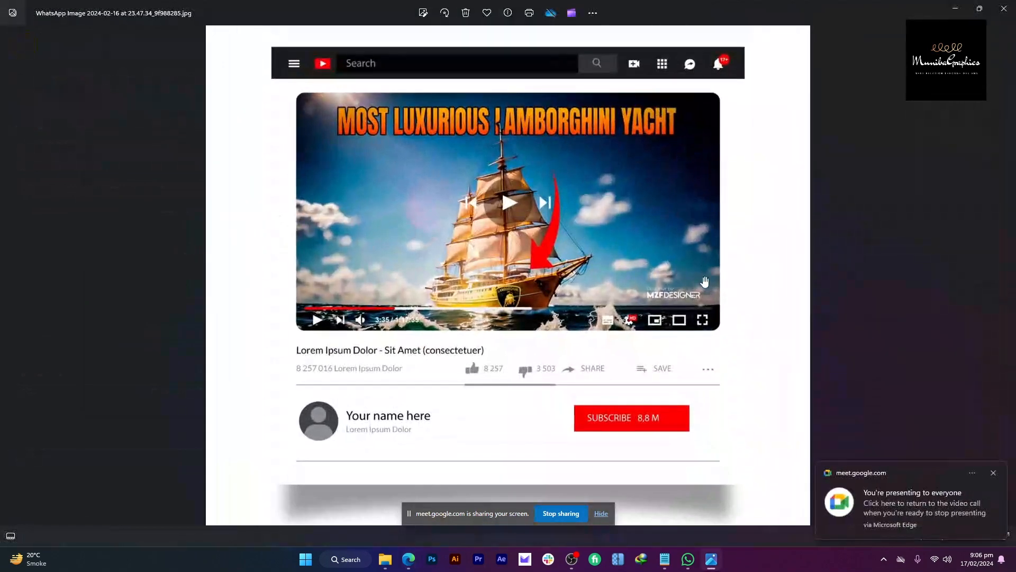
{"action": "scroll", "coordinate": [604, 201], "scroll_direction": "down", "scroll_amount": 2}
{"action": "scroll", "coordinate": [604, 193], "scroll_direction": "up", "scroll_amount": 2}
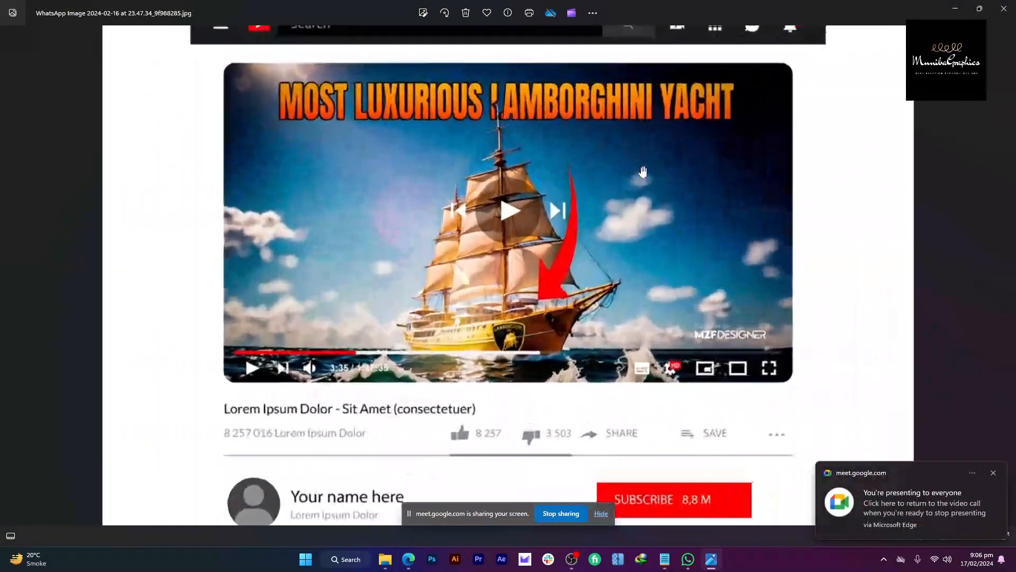
{"action": "left_click_drag", "start_coordinate": [641, 175], "coordinate": [640, 206]}
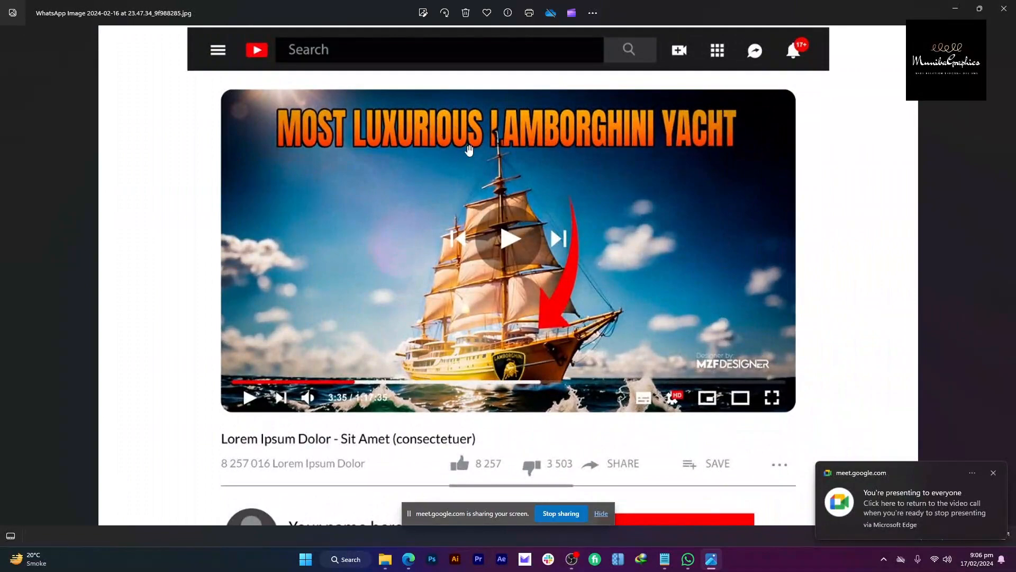
{"action": "scroll", "coordinate": [461, 128], "scroll_direction": "up", "scroll_amount": 5}
{"action": "scroll", "coordinate": [482, 136], "scroll_direction": "down", "scroll_amount": 5}
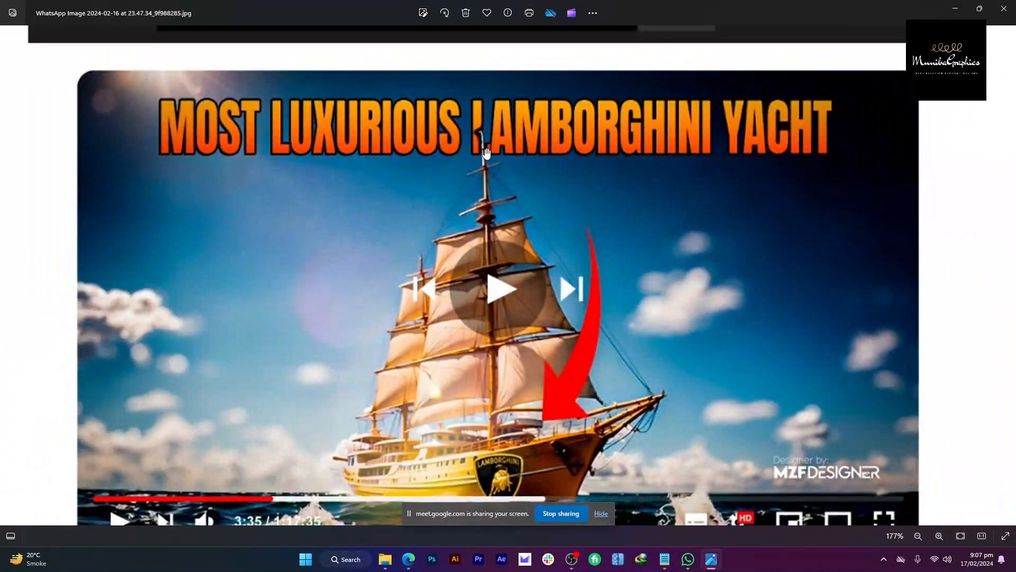
{"action": "scroll", "coordinate": [482, 132], "scroll_direction": "up", "scroll_amount": 3}
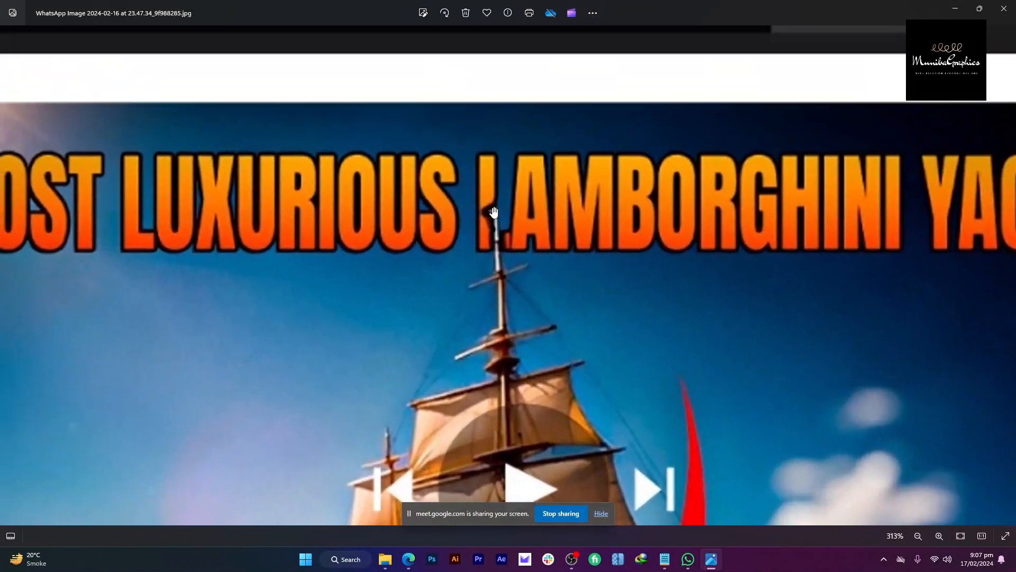
{"action": "scroll", "coordinate": [481, 132], "scroll_direction": "down", "scroll_amount": 4}
{"action": "scroll", "coordinate": [492, 209], "scroll_direction": "up", "scroll_amount": 1}
{"action": "scroll", "coordinate": [501, 227], "scroll_direction": "up", "scroll_amount": 1}
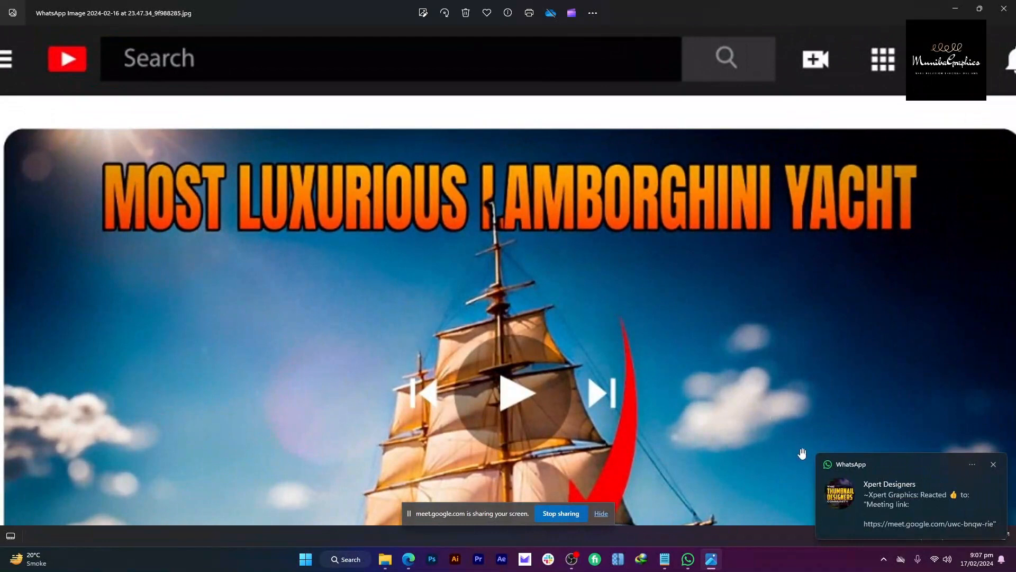
{"action": "left_click", "coordinate": [980, 559]}
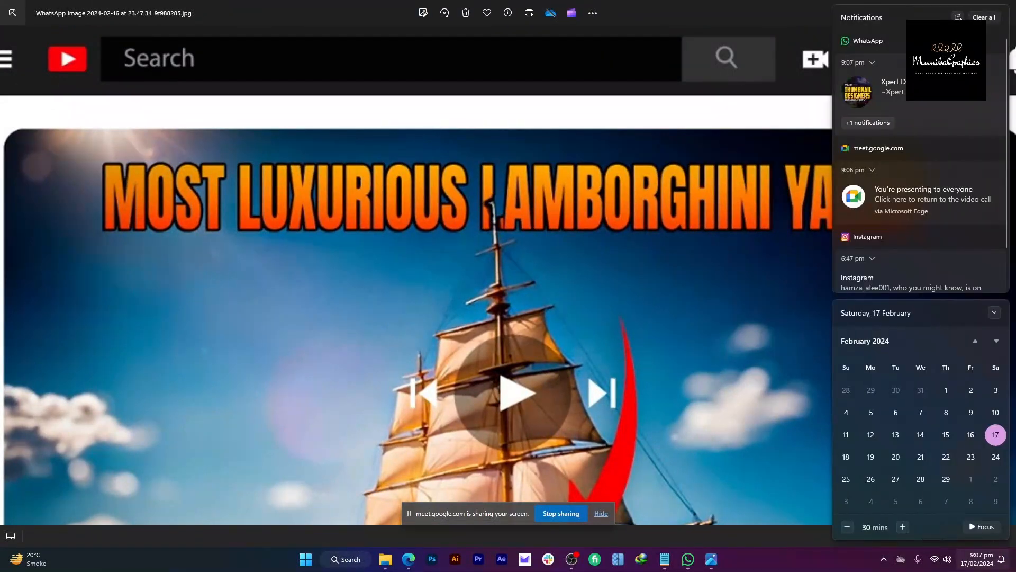
{"action": "left_click", "coordinate": [958, 16]}
{"action": "left_click", "coordinate": [729, 280]}
{"action": "scroll", "coordinate": [499, 218], "scroll_direction": "up", "scroll_amount": 2}
{"action": "scroll", "coordinate": [499, 218], "scroll_direction": "down", "scroll_amount": 3}
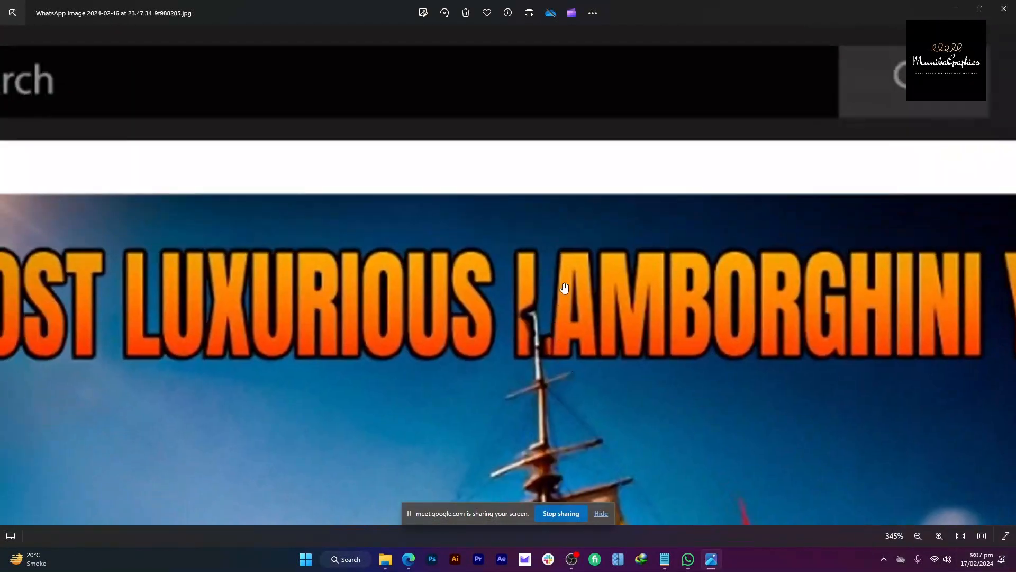
{"action": "scroll", "coordinate": [593, 156], "scroll_direction": "down", "scroll_amount": 3}
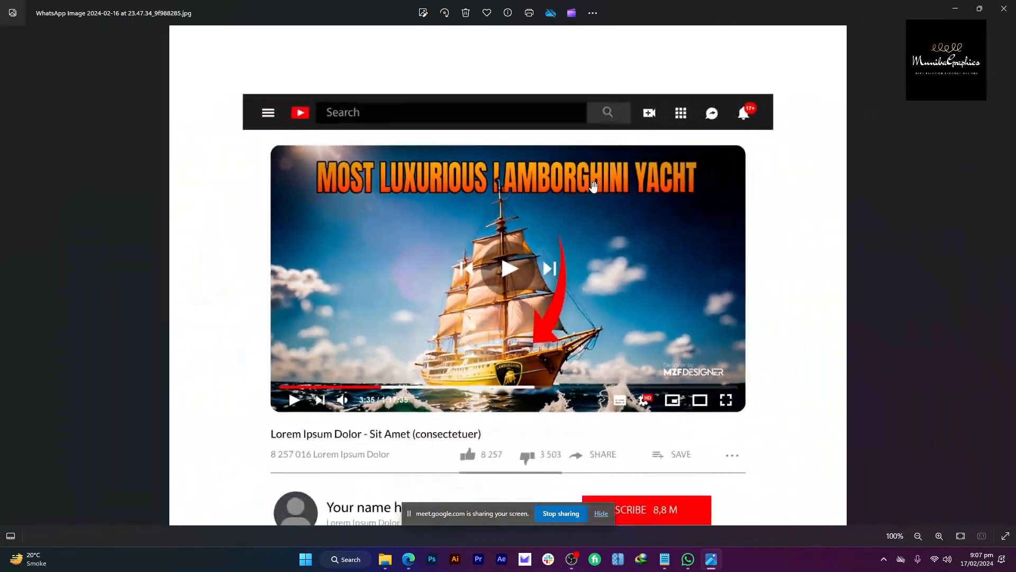
{"action": "scroll", "coordinate": [550, 175], "scroll_direction": "up", "scroll_amount": 3}
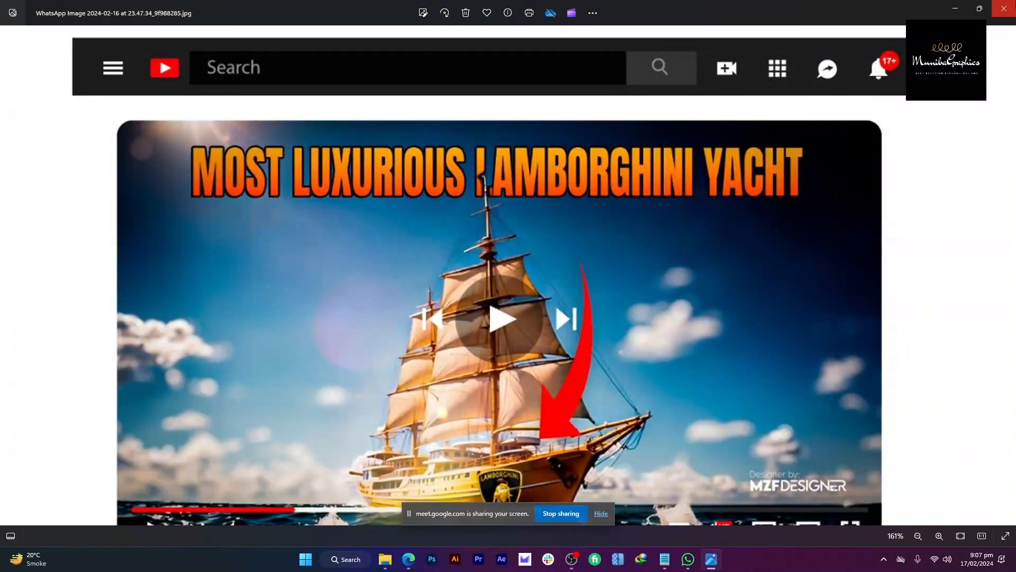
{"action": "left_click", "coordinate": [1004, 9]}
{"action": "key", "text": "super+d"}
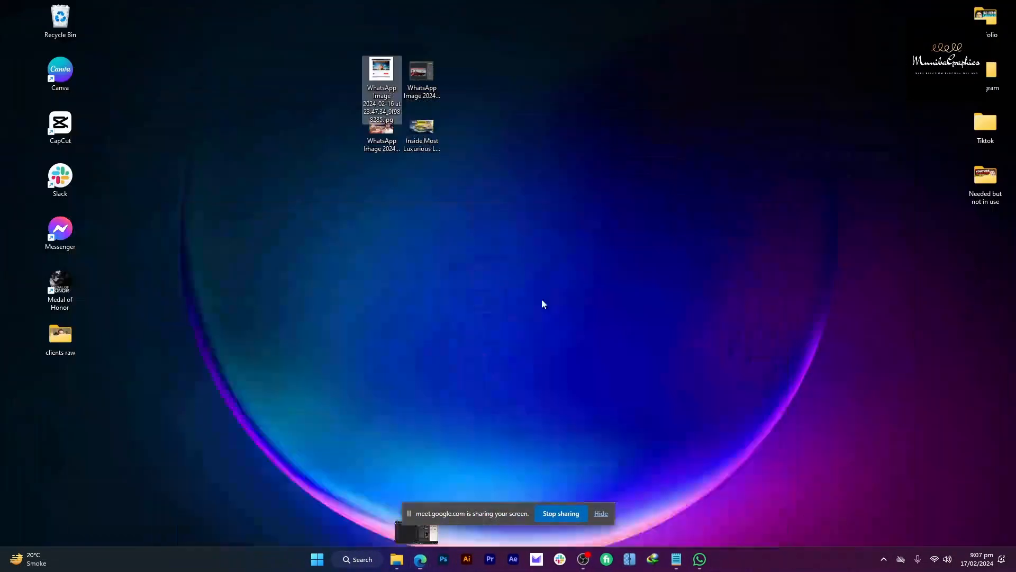
{"action": "double_click", "coordinate": [437, 65]}
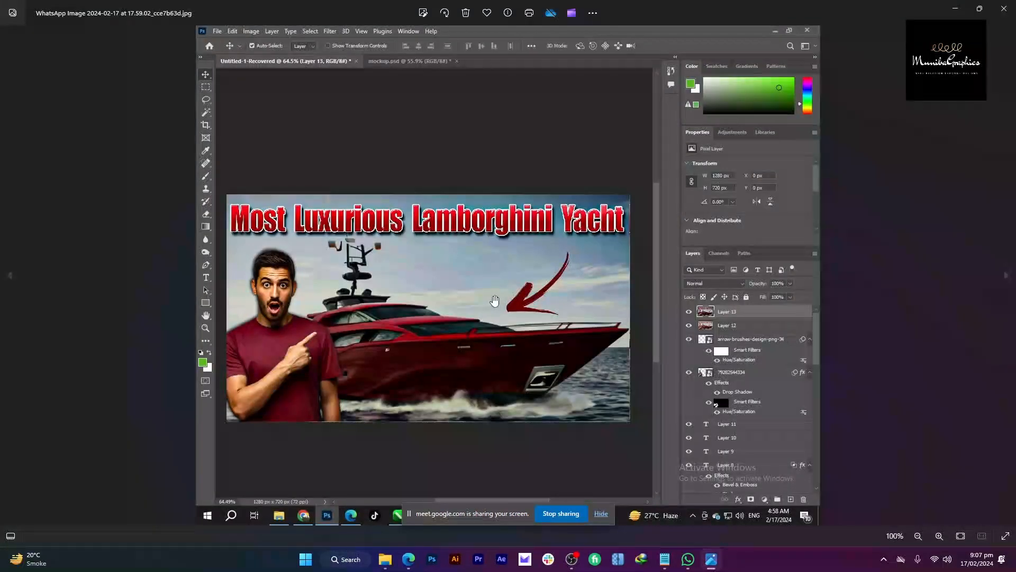
{"action": "scroll", "coordinate": [495, 299], "scroll_direction": "up", "scroll_amount": 3}
{"action": "scroll", "coordinate": [440, 230], "scroll_direction": "down", "scroll_amount": 2}
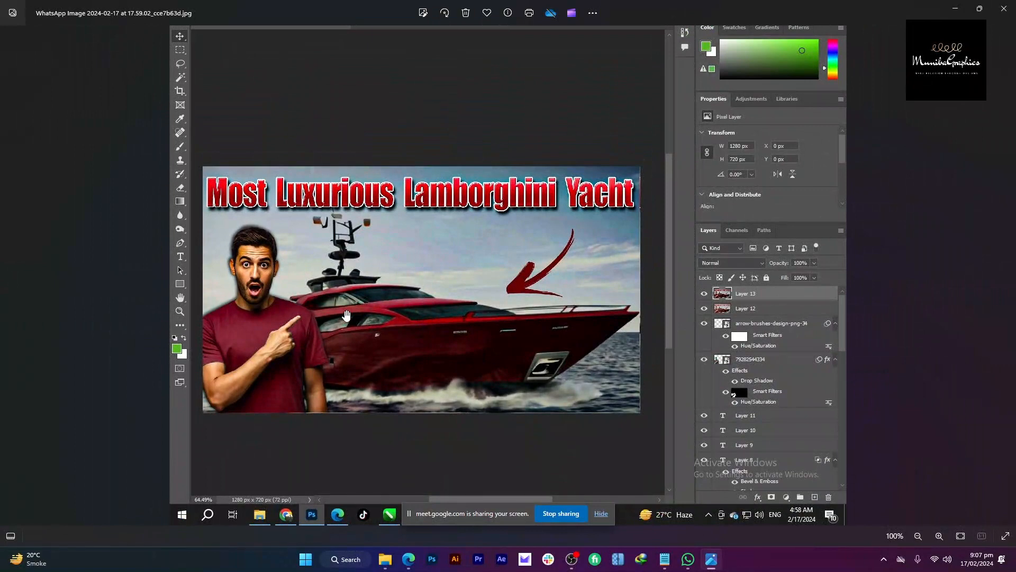
{"action": "scroll", "coordinate": [346, 316], "scroll_direction": "down", "scroll_amount": 1}
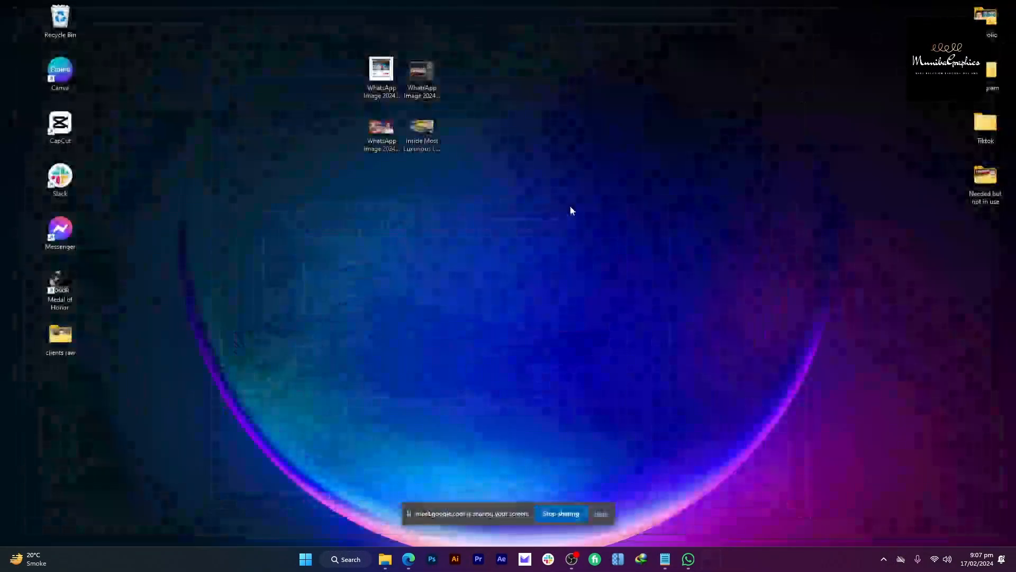
{"action": "left_click", "coordinate": [1005, 9]}
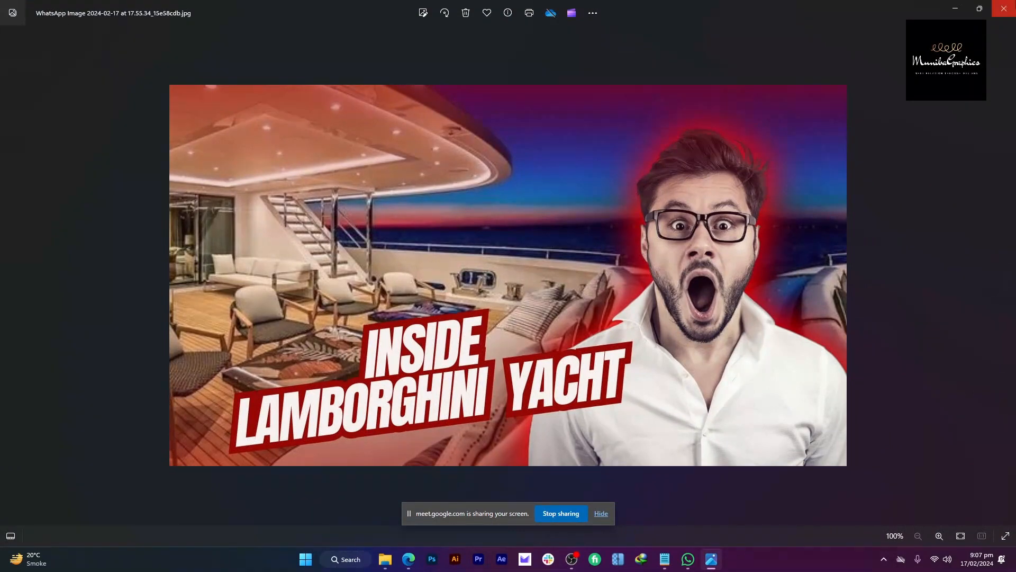
{"action": "left_click", "coordinate": [1005, 9]}
{"action": "double_click", "coordinate": [423, 133]}
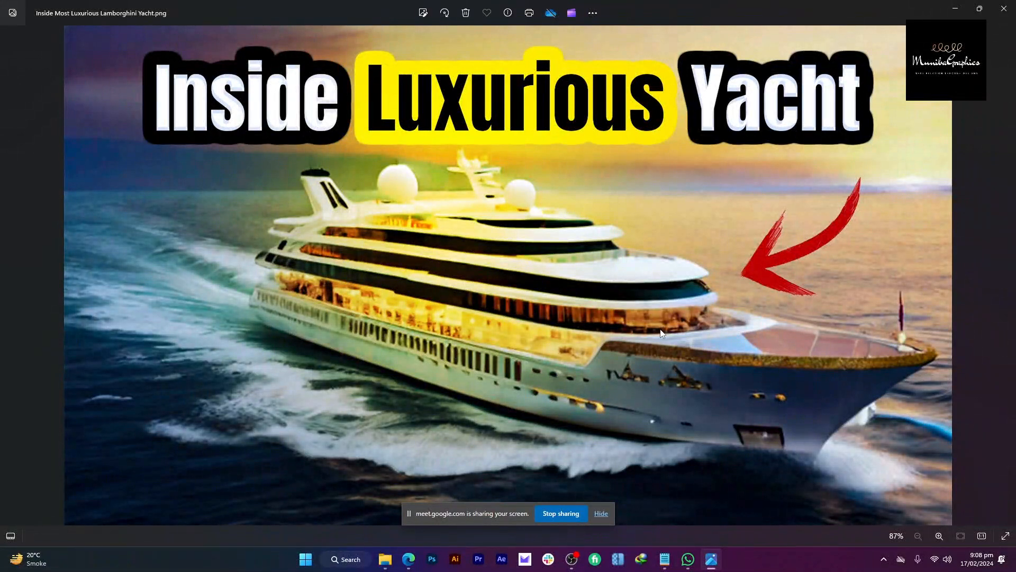
{"action": "left_click", "coordinate": [1005, 9]}
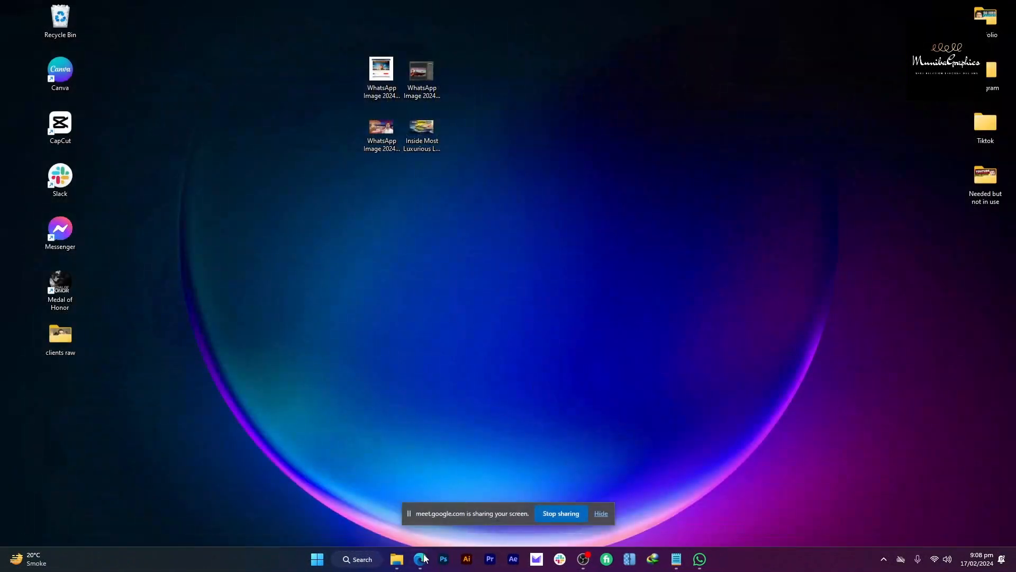
Step: Bring the Meet call forward, review the class outline in Notepad, then return to the call
{"action": "left_click", "coordinate": [424, 559]}
{"action": "left_click", "coordinate": [395, 507]}
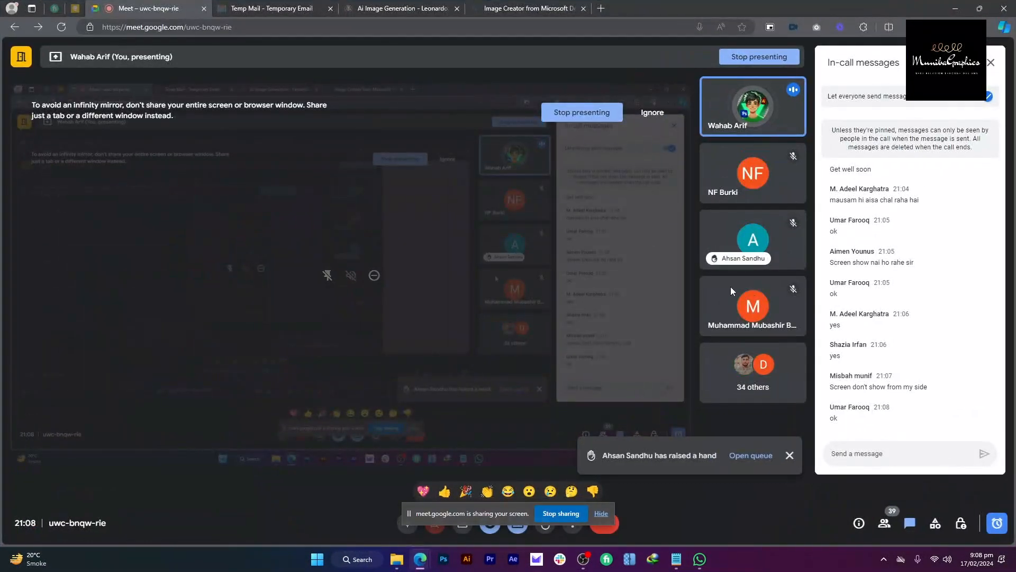
{"action": "mouse_move", "coordinate": [676, 558]}
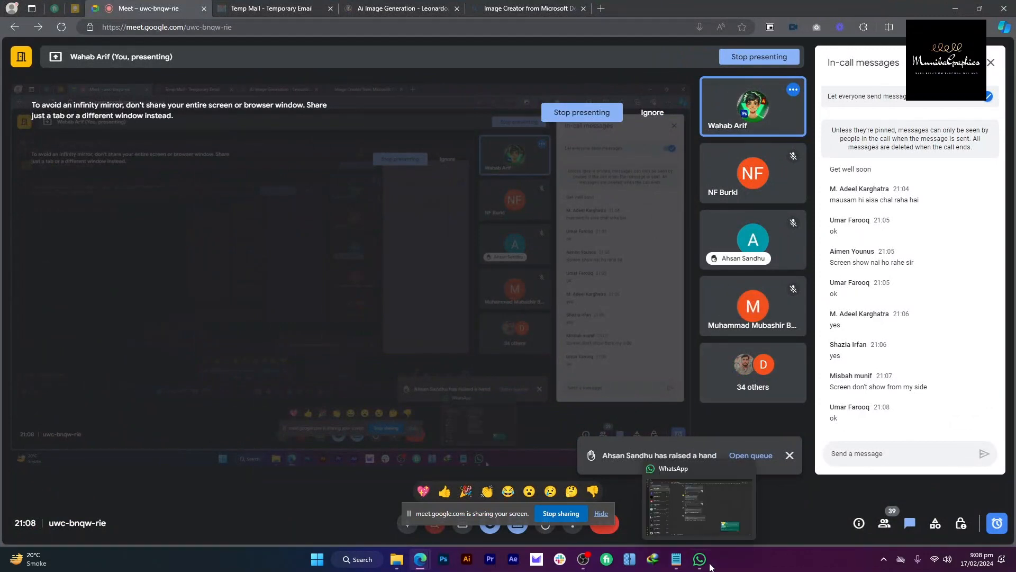
{"action": "left_click", "coordinate": [662, 509]}
{"action": "left_click_drag", "start_coordinate": [169, 188], "coordinate": [306, 157]}
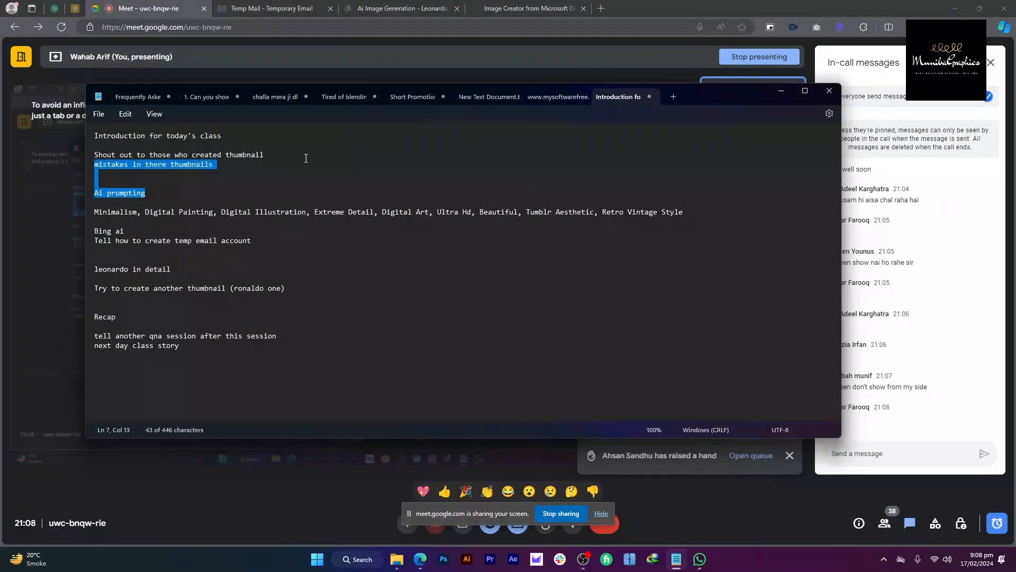
{"action": "left_click", "coordinate": [306, 157]}
{"action": "key", "text": "alt+Tab"}
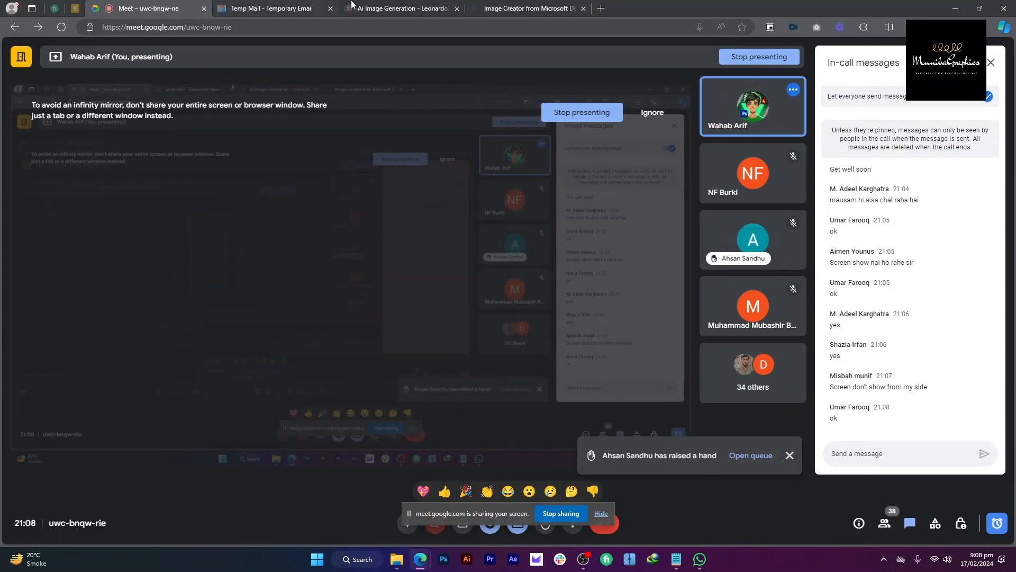
Step: Switch to Leonardo.Ai's image generation page and clear the previous prompt
{"action": "left_click", "coordinate": [402, 8]}
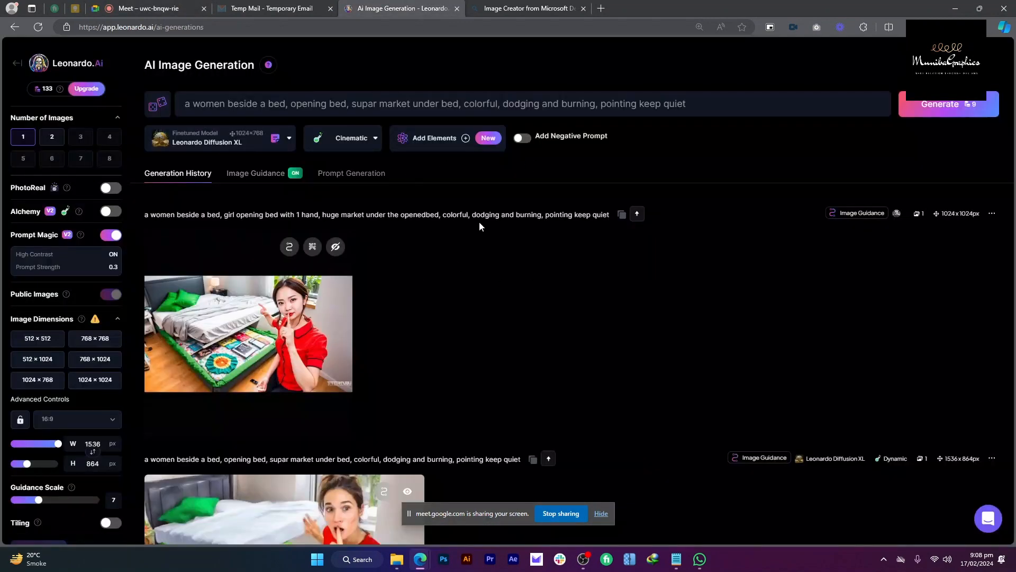
{"action": "scroll", "coordinate": [479, 221], "scroll_direction": "down", "scroll_amount": 5}
{"action": "scroll", "coordinate": [558, 226], "scroll_direction": "up", "scroll_amount": 10}
{"action": "scroll", "coordinate": [590, 208], "scroll_direction": "down", "scroll_amount": 3}
{"action": "scroll", "coordinate": [635, 158], "scroll_direction": "up", "scroll_amount": 3}
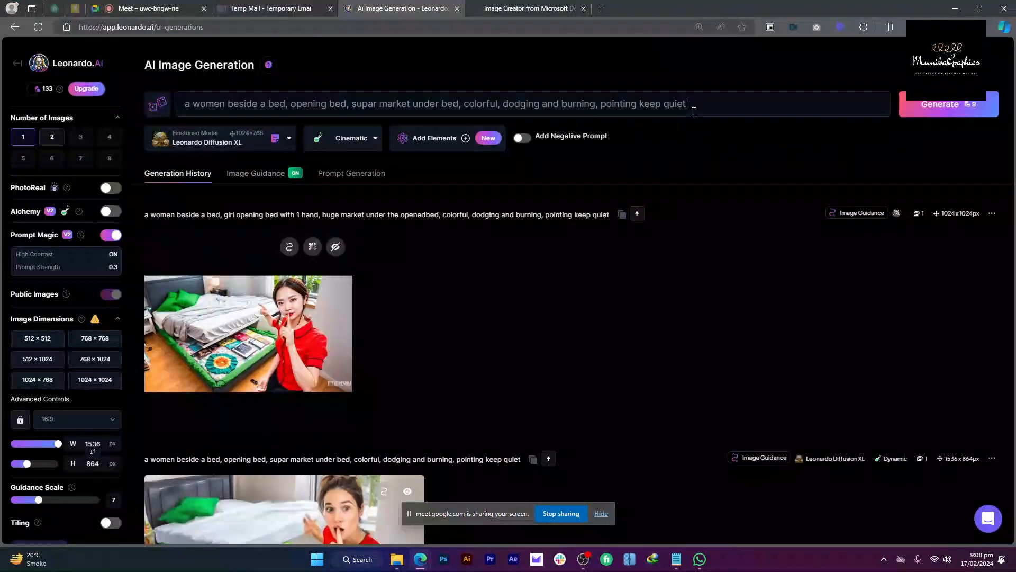
{"action": "triple_click", "coordinate": [694, 111]}
{"action": "key", "text": "BackSpace"}
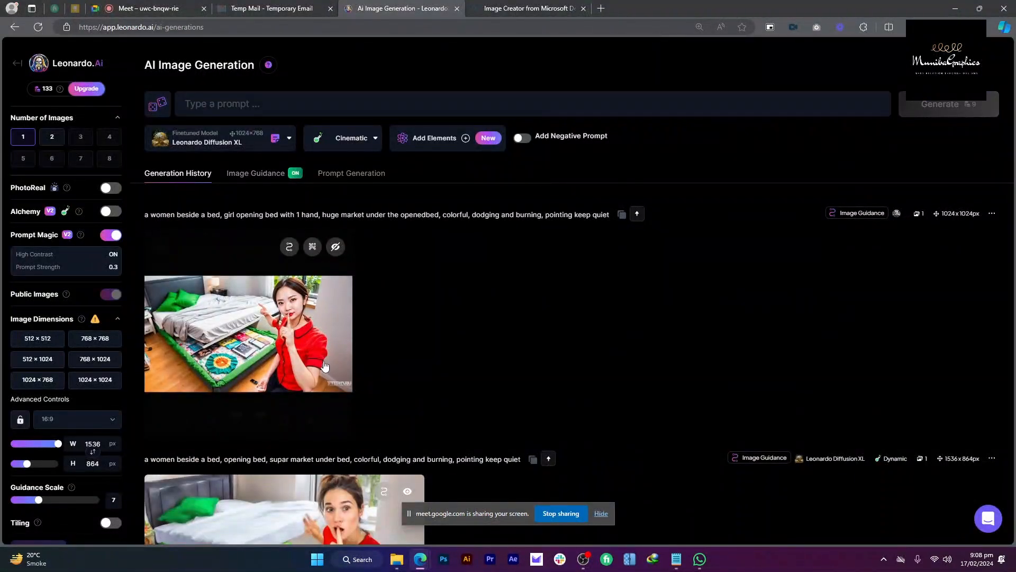
Step: View the first generated image enlarged, close it, and return to the Home page
{"action": "left_click", "coordinate": [301, 339]}
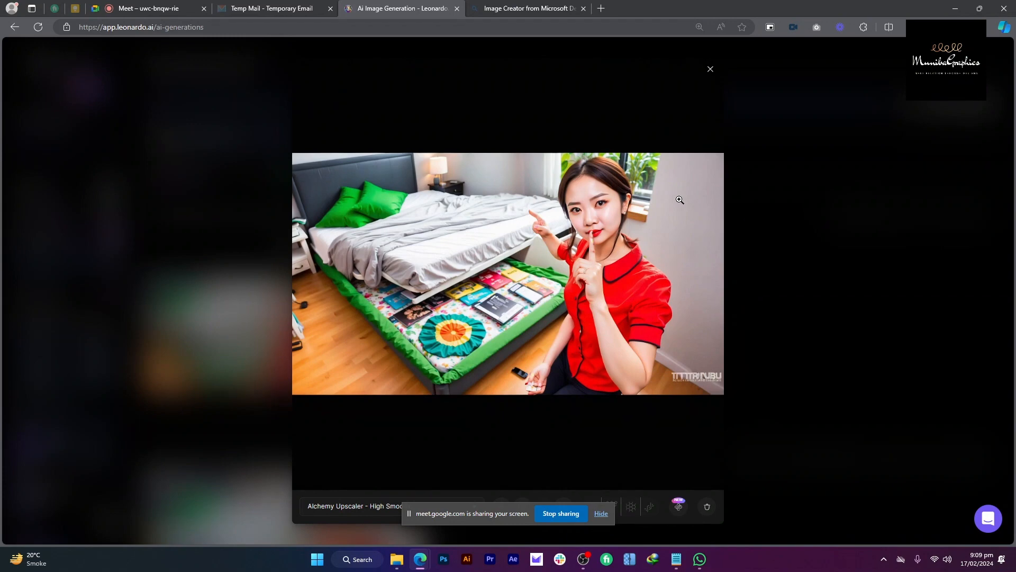
{"action": "left_click", "coordinate": [810, 212]}
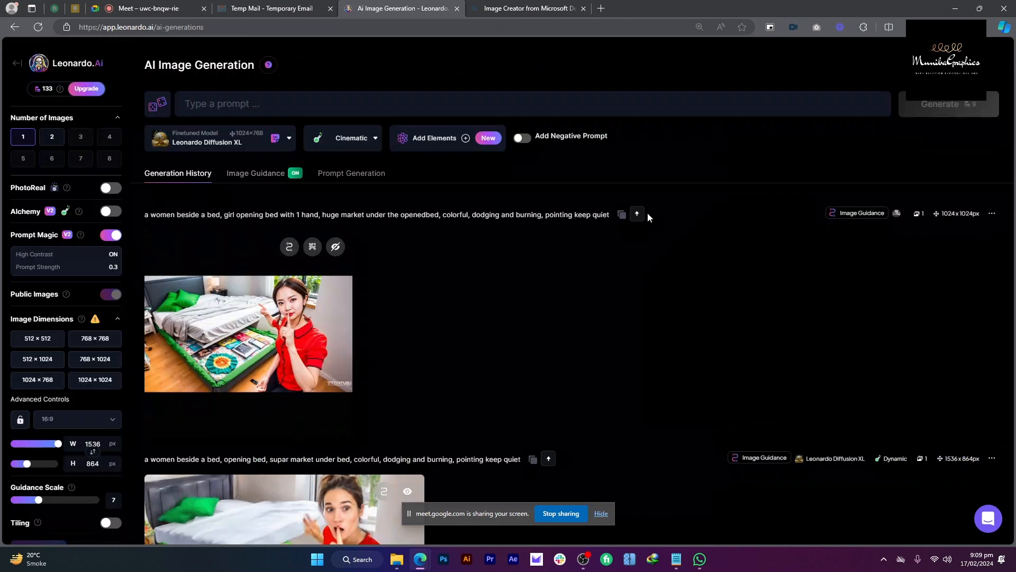
{"action": "left_click", "coordinate": [235, 102]}
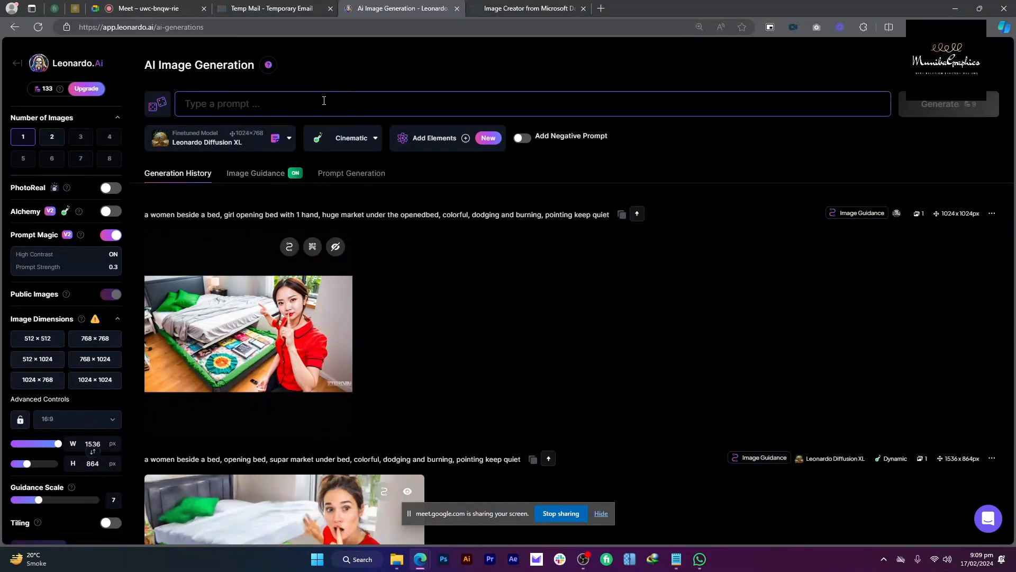
{"action": "left_click", "coordinate": [14, 63]}
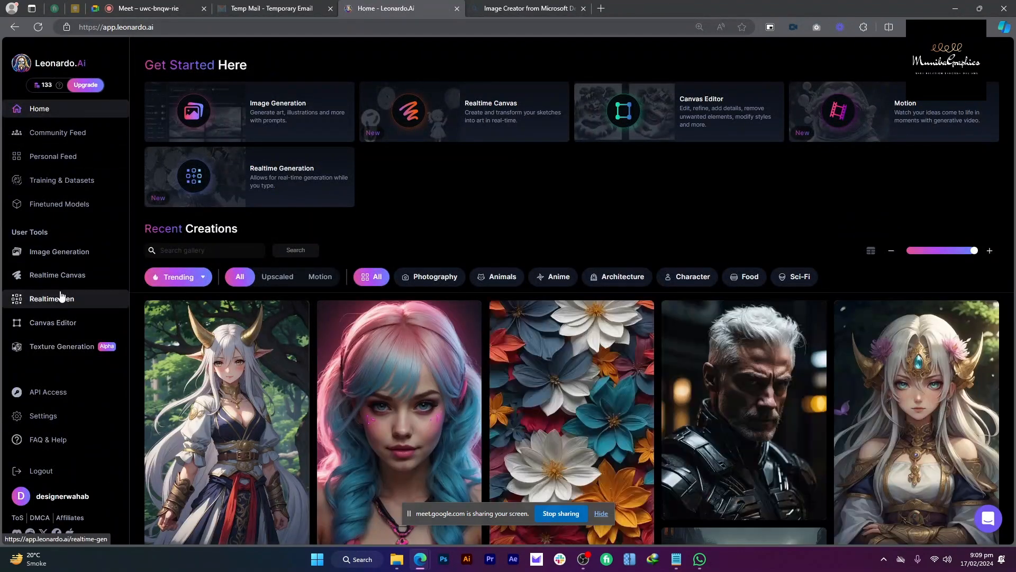
Step: Open Realtime Canvas and add the construction-site upload as the input image
{"action": "left_click", "coordinate": [62, 275]}
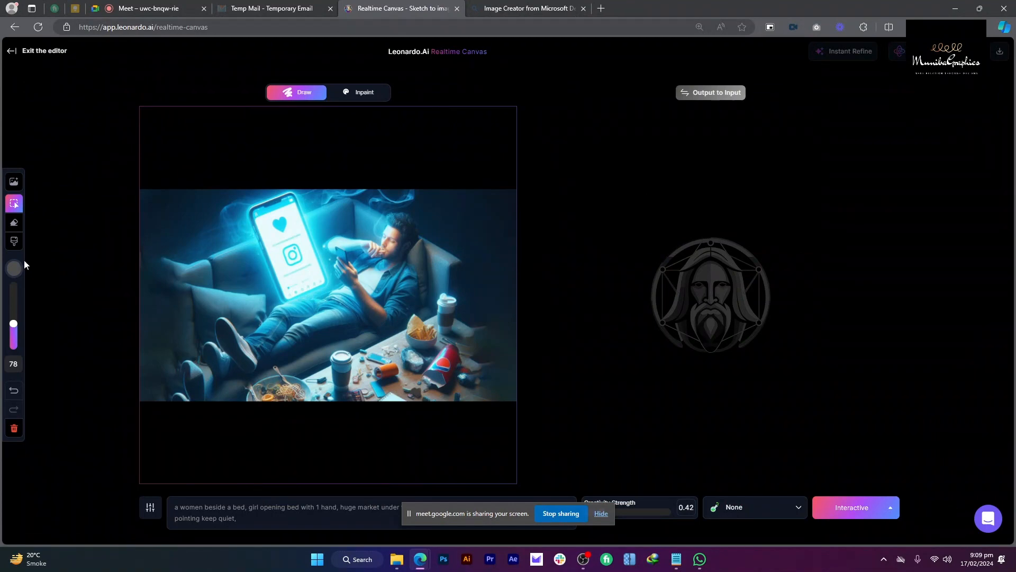
{"action": "left_click", "coordinate": [14, 182]}
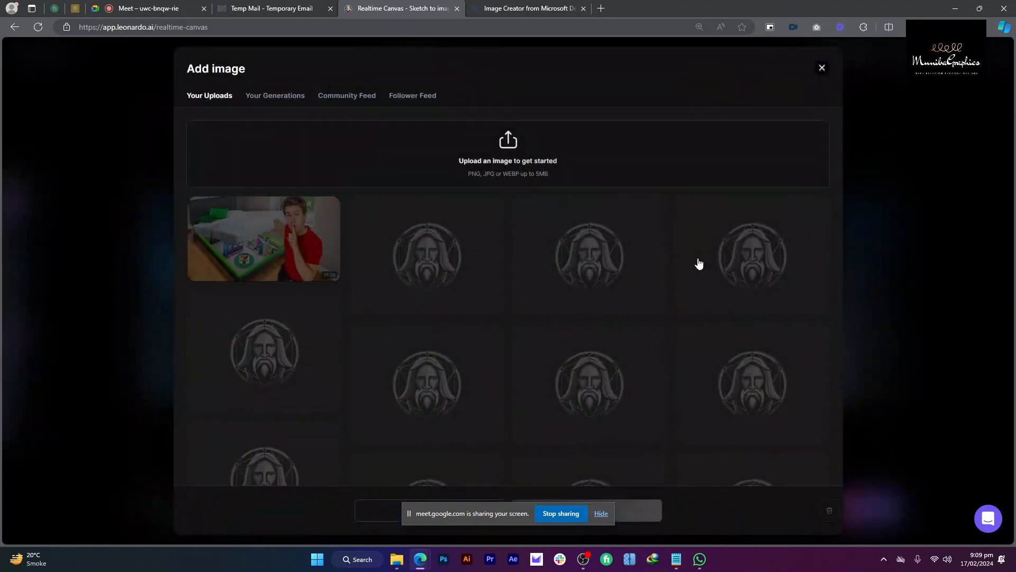
{"action": "scroll", "coordinate": [593, 214], "scroll_direction": "down", "scroll_amount": 2}
{"action": "scroll", "coordinate": [593, 213], "scroll_direction": "up", "scroll_amount": 2}
{"action": "scroll", "coordinate": [486, 229], "scroll_direction": "down", "scroll_amount": 2}
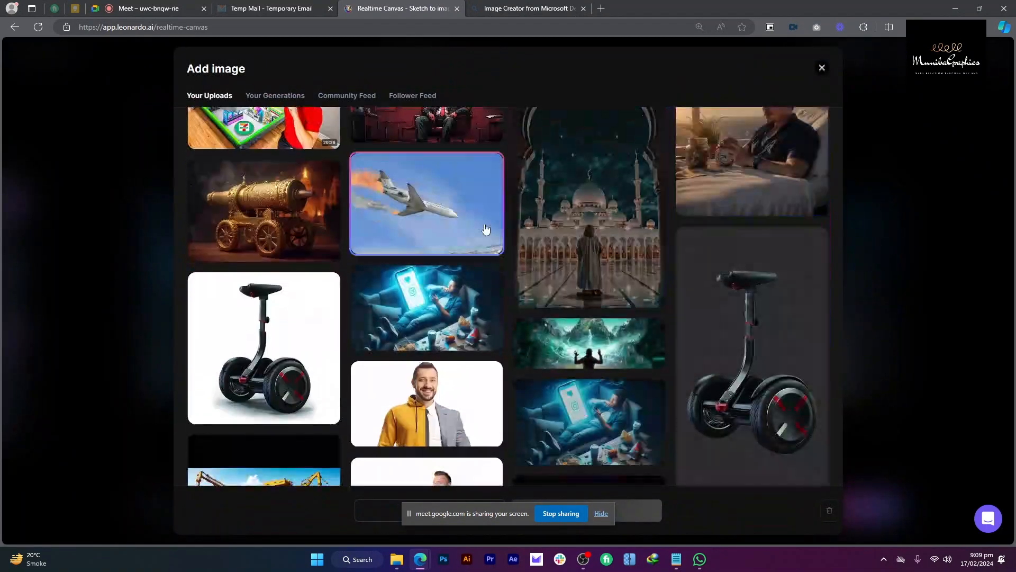
{"action": "scroll", "coordinate": [486, 229], "scroll_direction": "down", "scroll_amount": 2}
{"action": "left_click", "coordinate": [265, 374]}
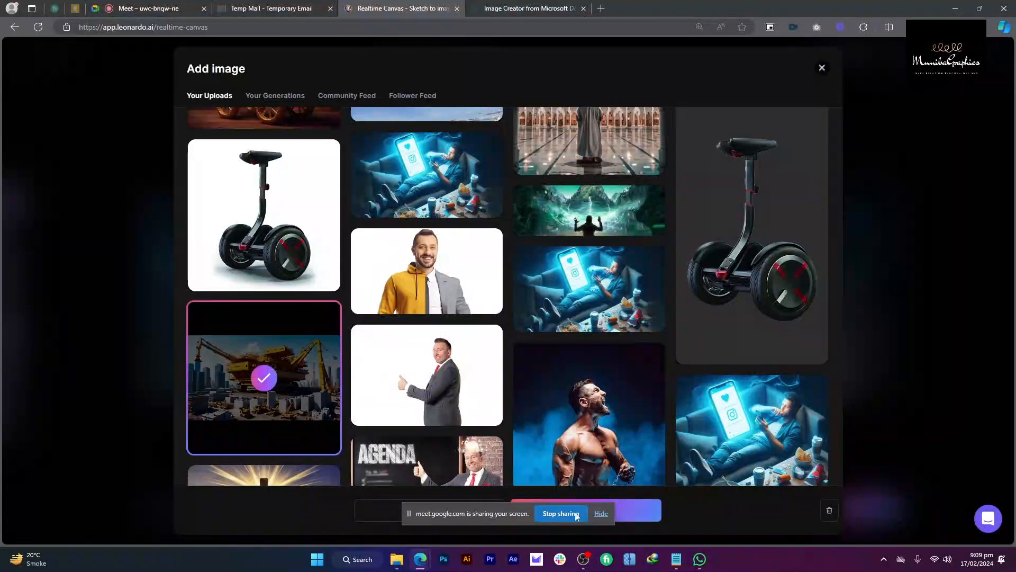
{"action": "left_click", "coordinate": [642, 513]}
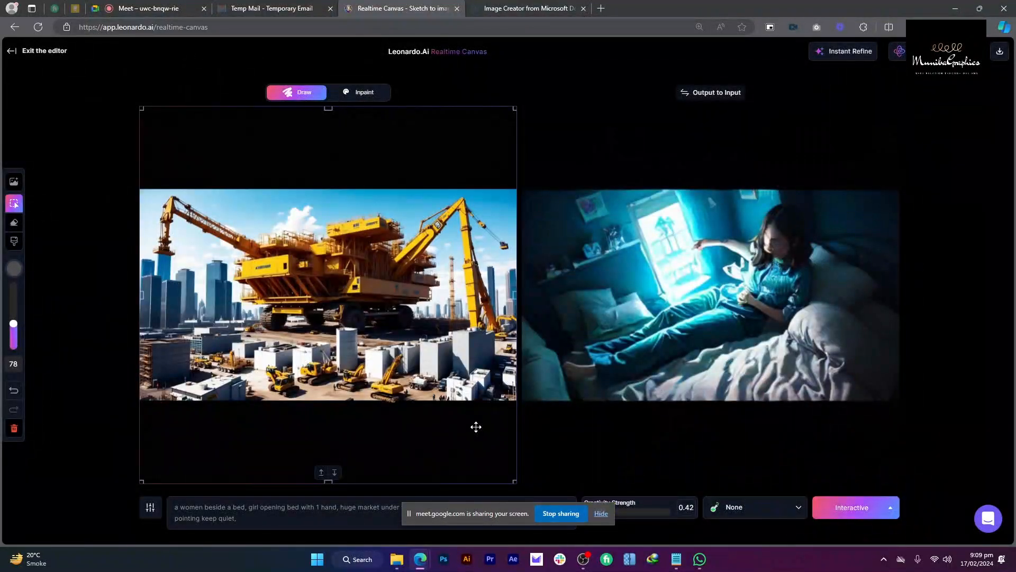
Step: Clear the old prompt and raise Creativity Strength from 0.42 to 0.9
{"action": "left_click", "coordinate": [357, 513]}
{"action": "key", "text": "ctrl+a"}
{"action": "key", "text": "BackSpace"}
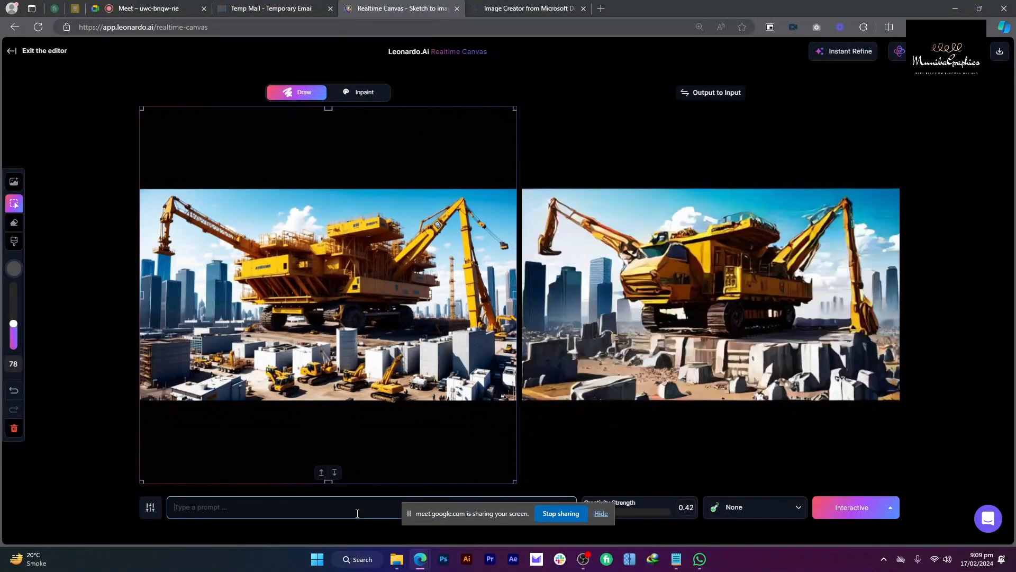
{"action": "left_click", "coordinate": [601, 513]}
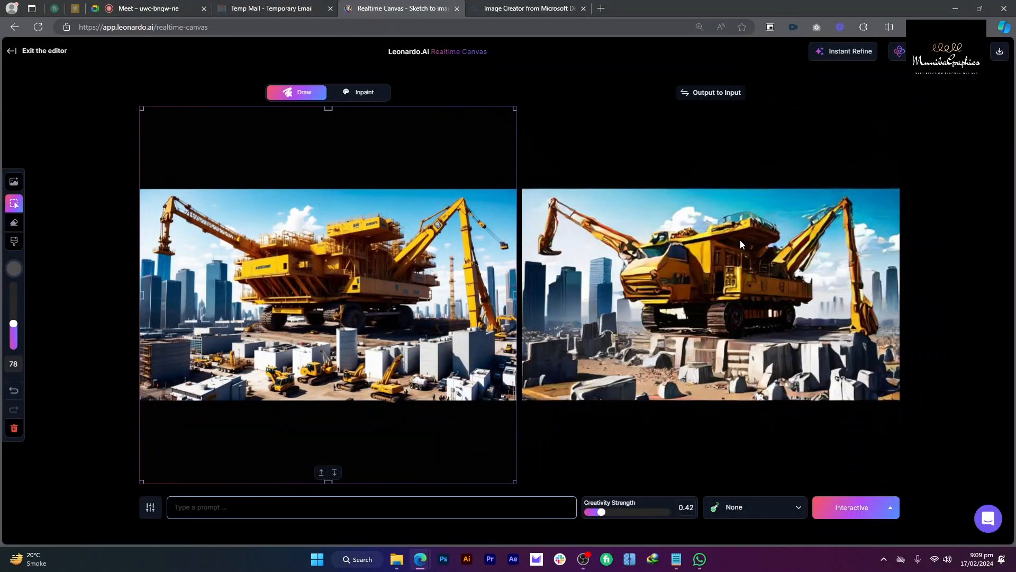
{"action": "left_click_drag", "start_coordinate": [602, 512], "coordinate": [673, 512]}
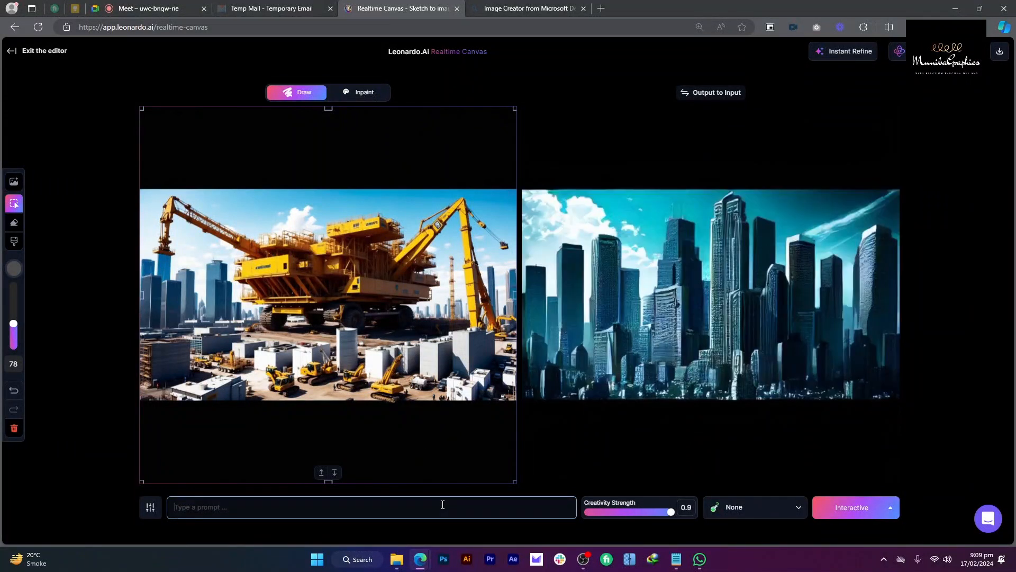
Step: Write the prompt about Ronaldo wearing a golden watch, correcting the surname's spelling
{"action": "type", "text": "Christiano ro"}
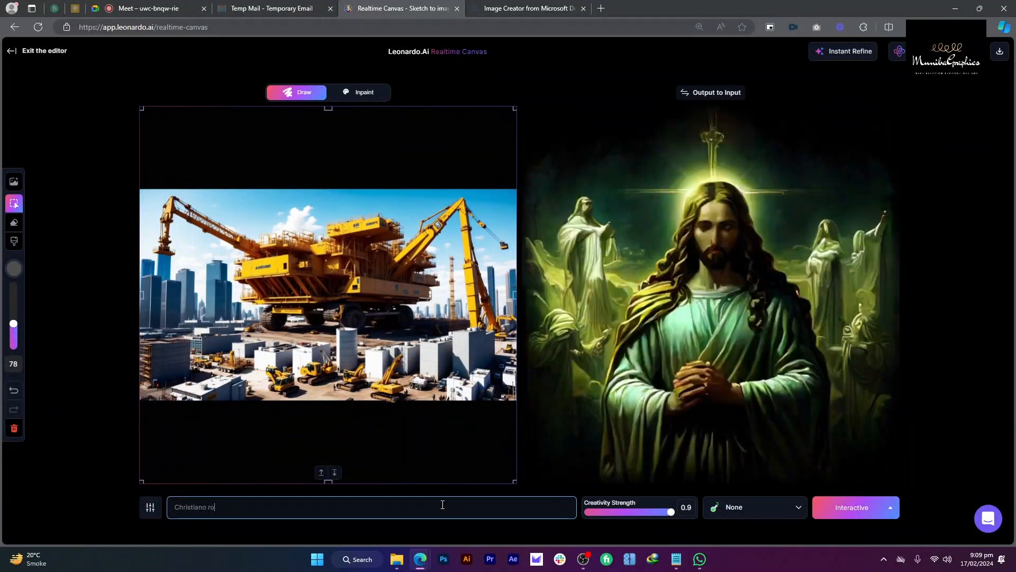
{"action": "type", "text": "naldo wal"}
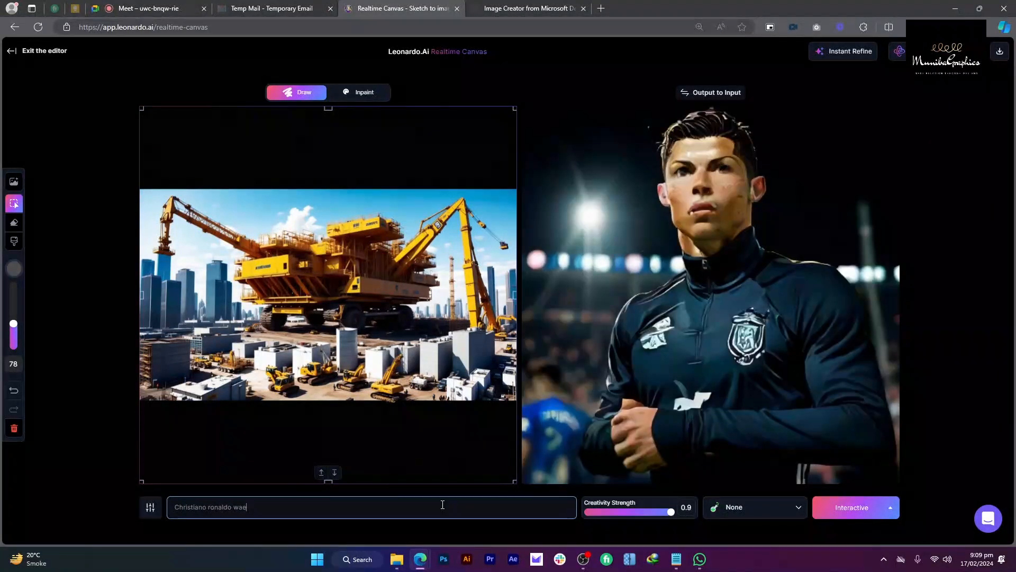
{"action": "type", "text": "ring "}
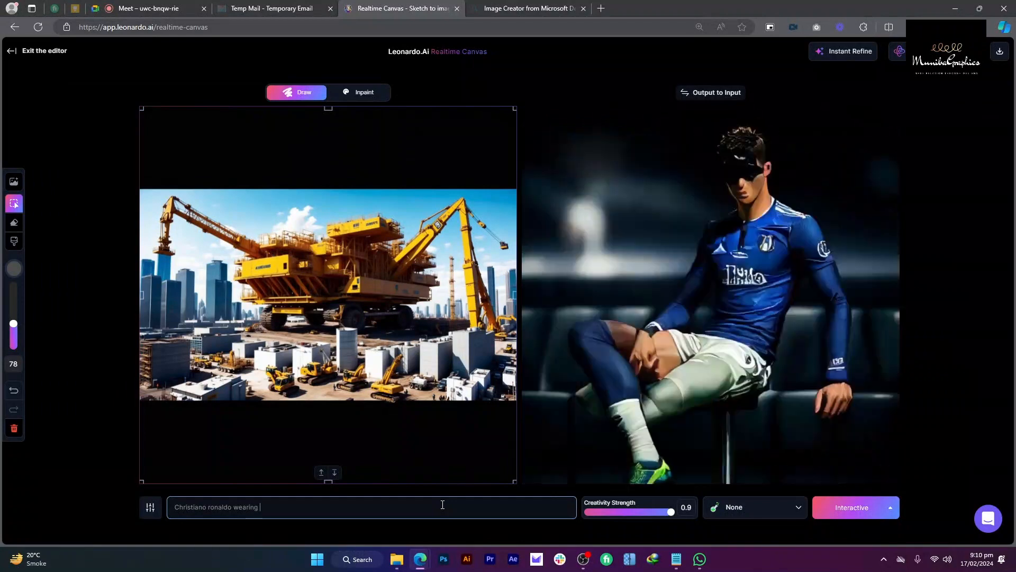
{"action": "type", "text": "a golden"}
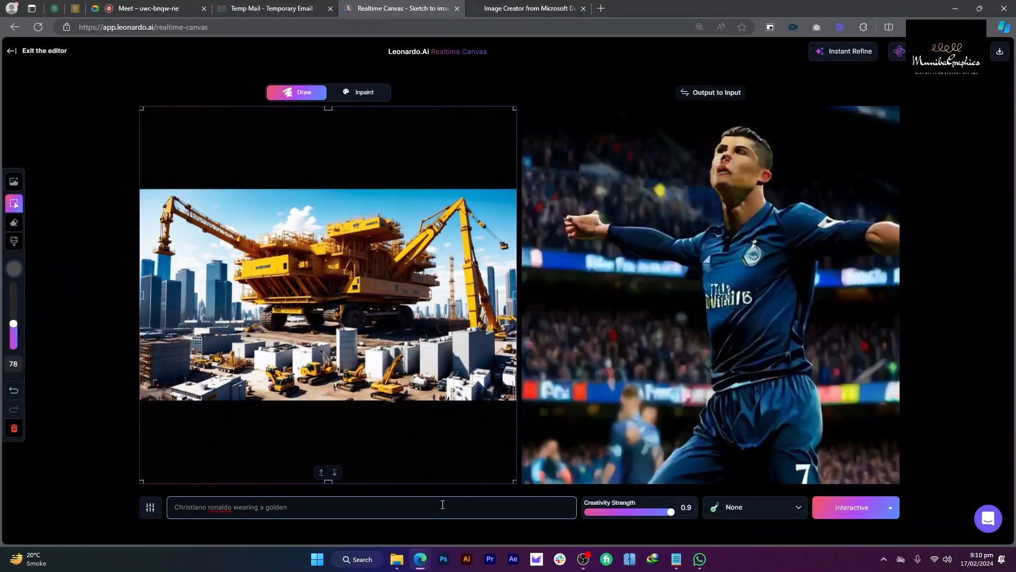
{"action": "type", "text": " watch"}
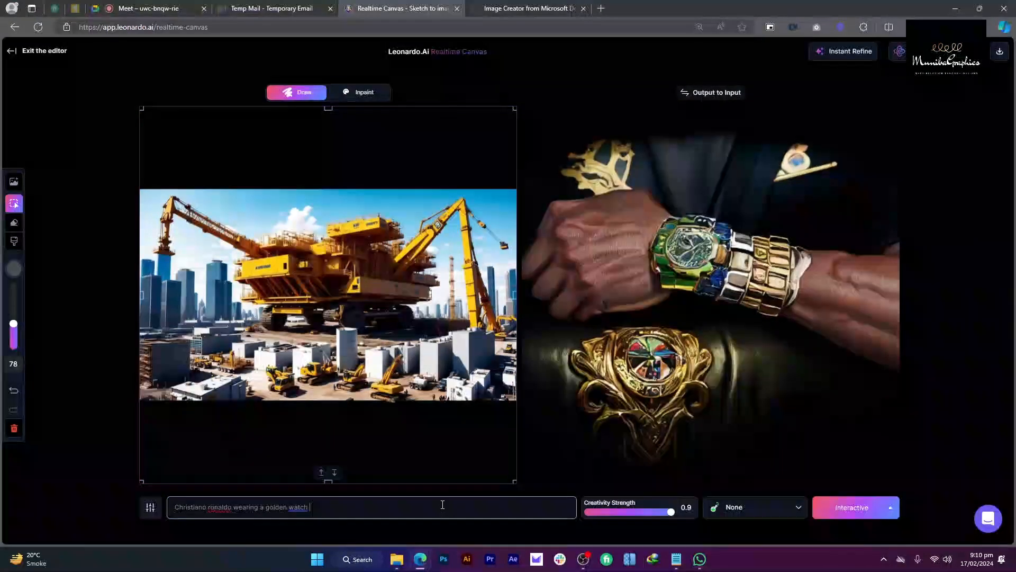
{"action": "type", "text": ","}
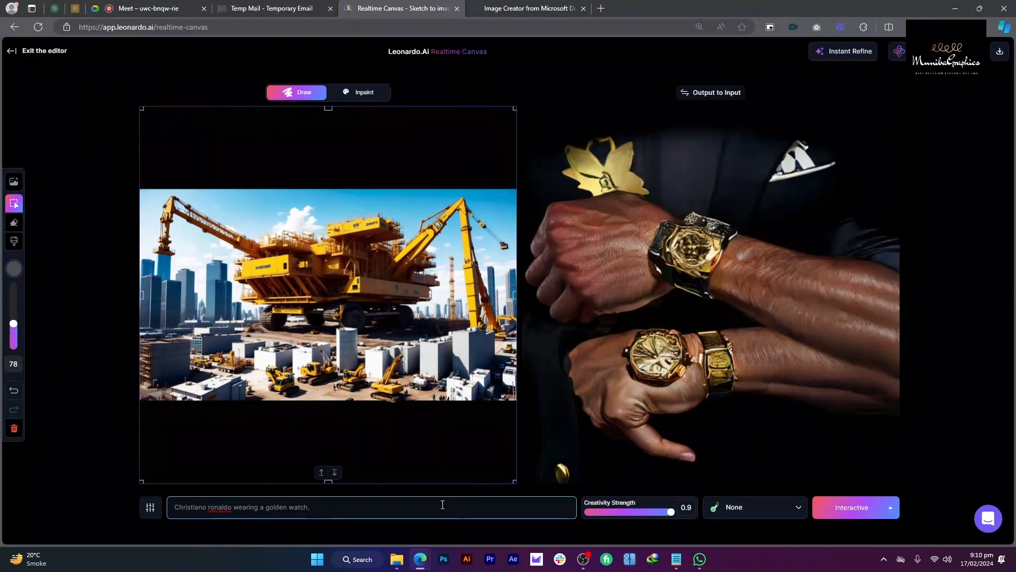
{"action": "right_click", "coordinate": [212, 509]}
{"action": "left_click", "coordinate": [289, 369]}
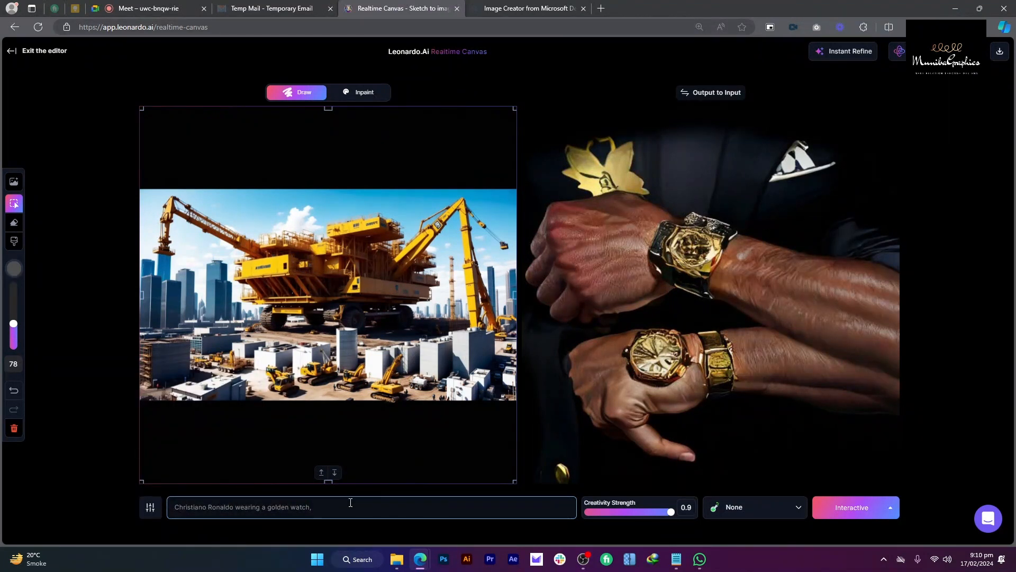
{"action": "type", "text": "wor"}
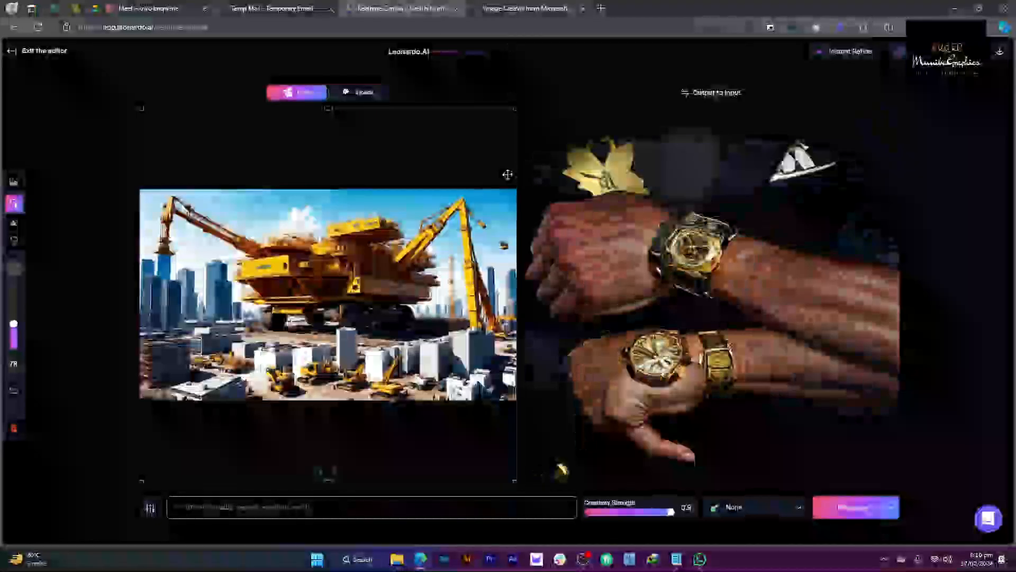
{"action": "left_click", "coordinate": [148, 8]}
{"action": "left_click", "coordinate": [402, 8]}
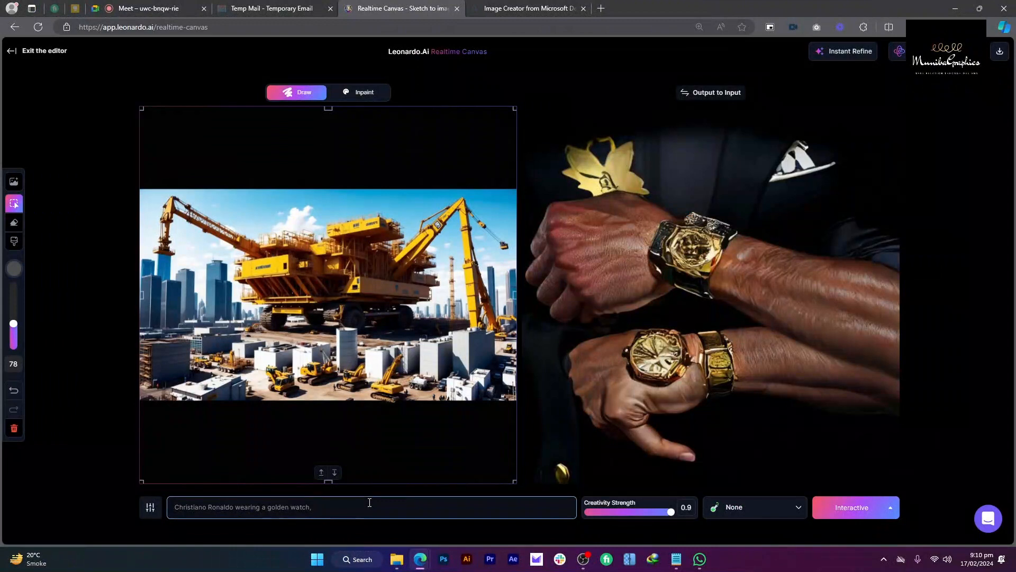
Step: Append 'stadium, portrait, wearing national jersey, standing, showing watch to the camera' to the prompt
{"action": "type", "text": "stadium,"}
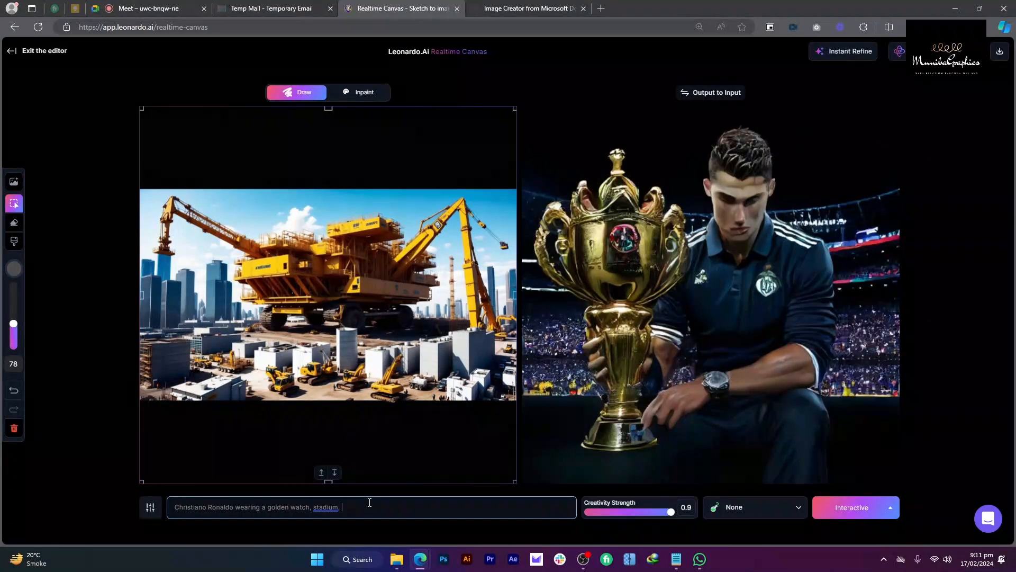
{"action": "type", "text": " portrait"}
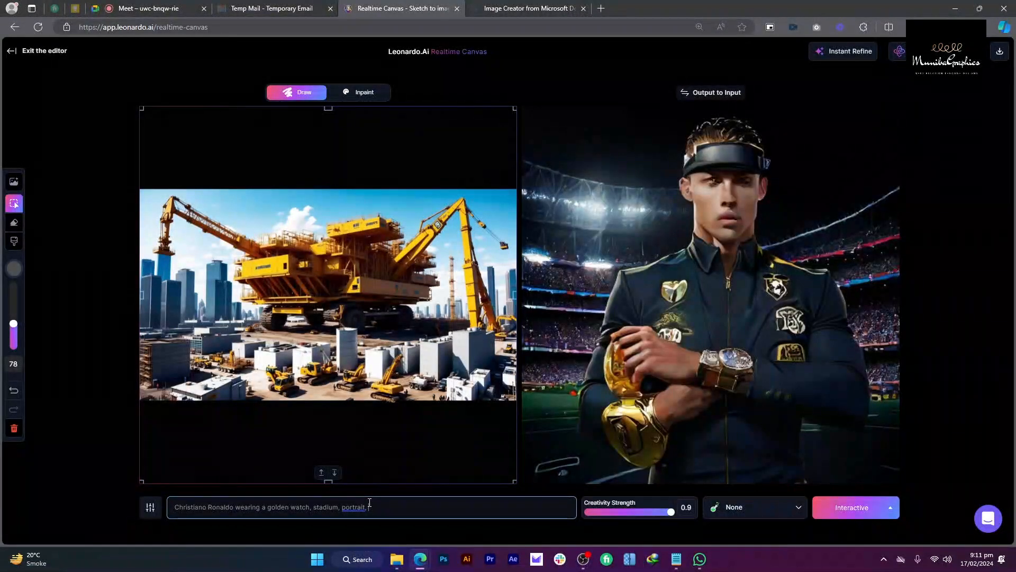
{"action": "type", "text": ", wearing national"}
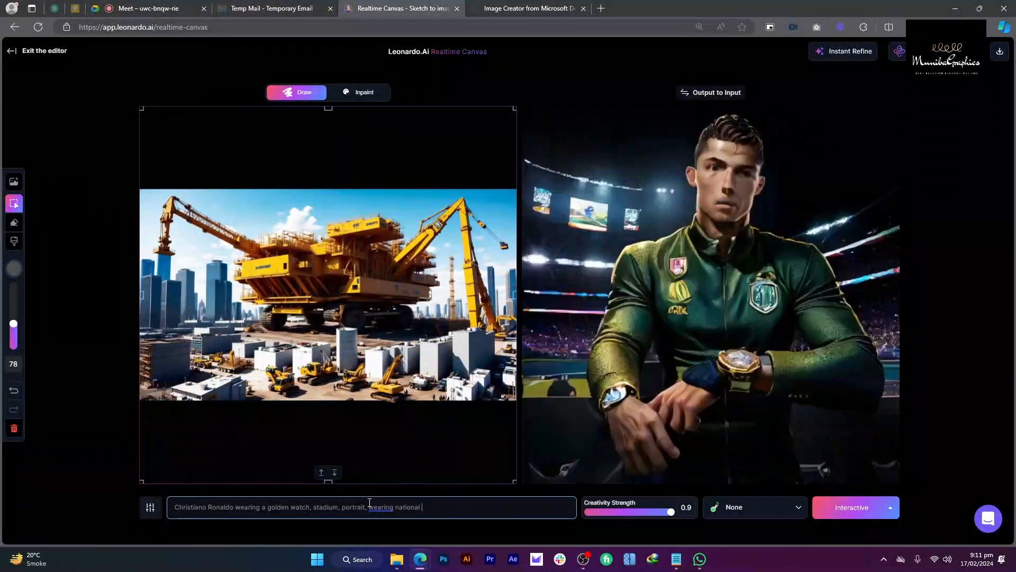
{"action": "type", "text": " jersey"}
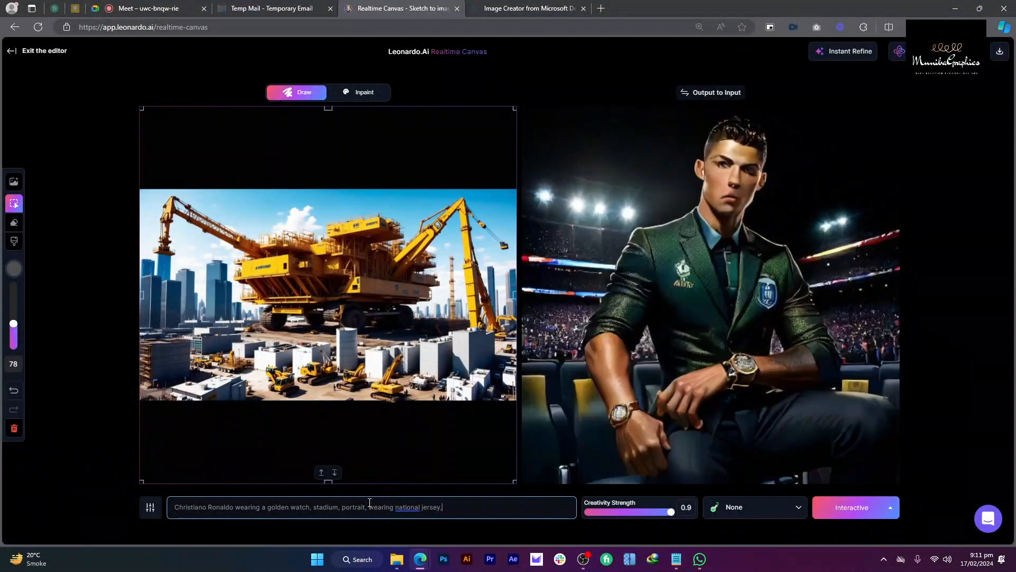
{"action": "type", "text": ","}
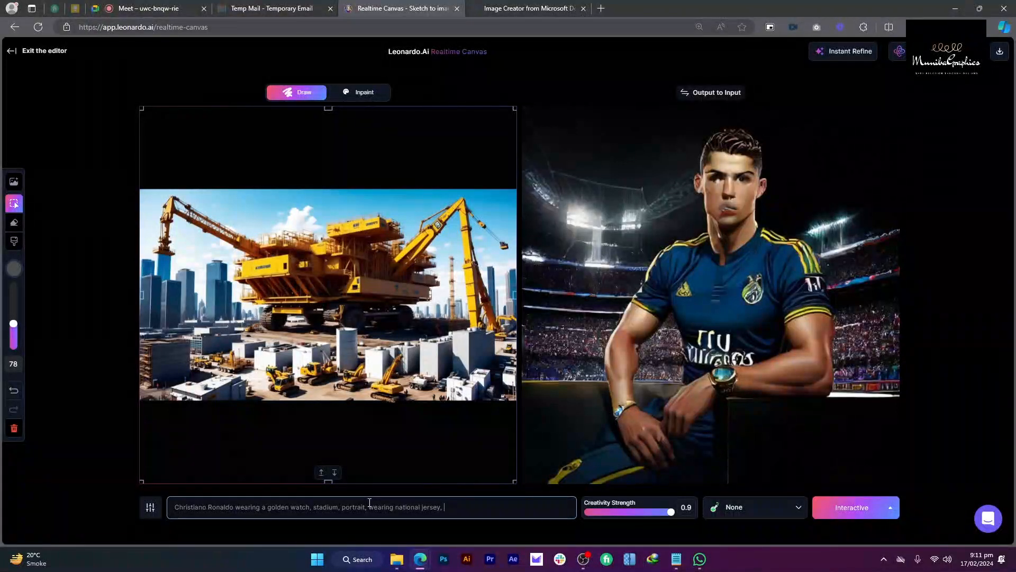
{"action": "type", "text": " standing"}
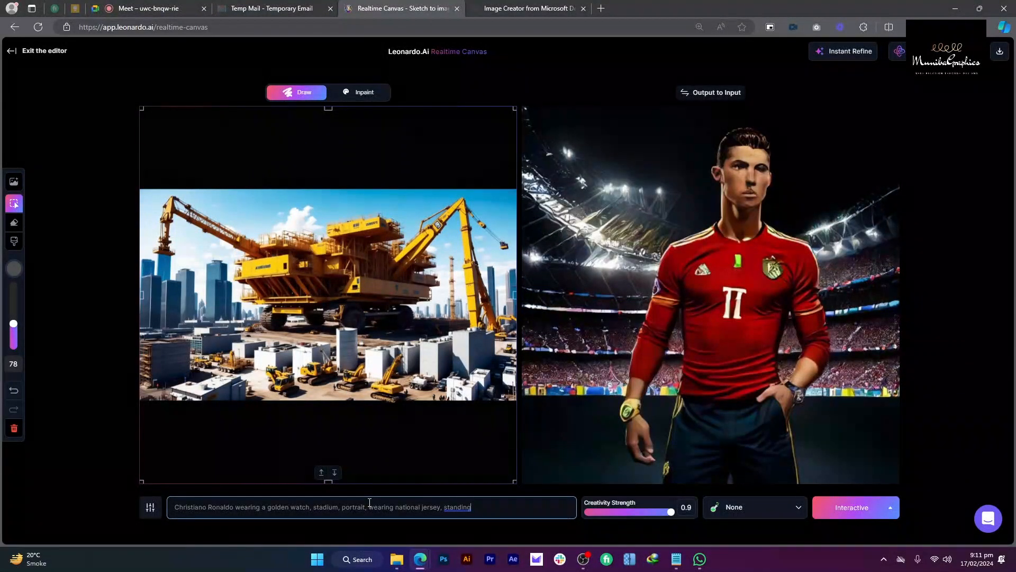
{"action": "type", "text": ", "}
{"action": "type", "text": "showing "}
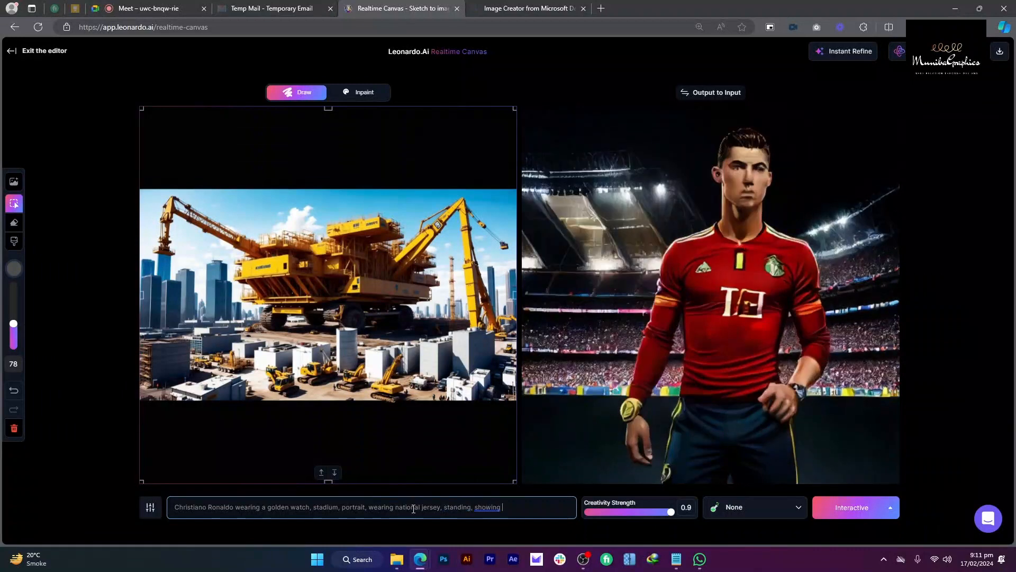
{"action": "type", "text": "watch to the camera"}
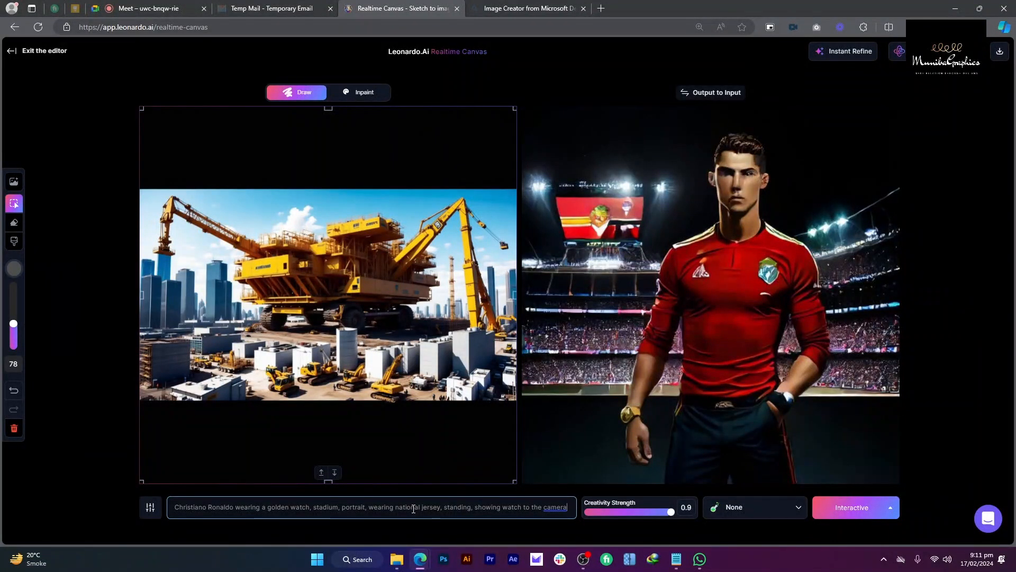
Step: Instantly refine the stadium portrait and bring up the seed and guidance settings
{"action": "left_click", "coordinate": [845, 53]}
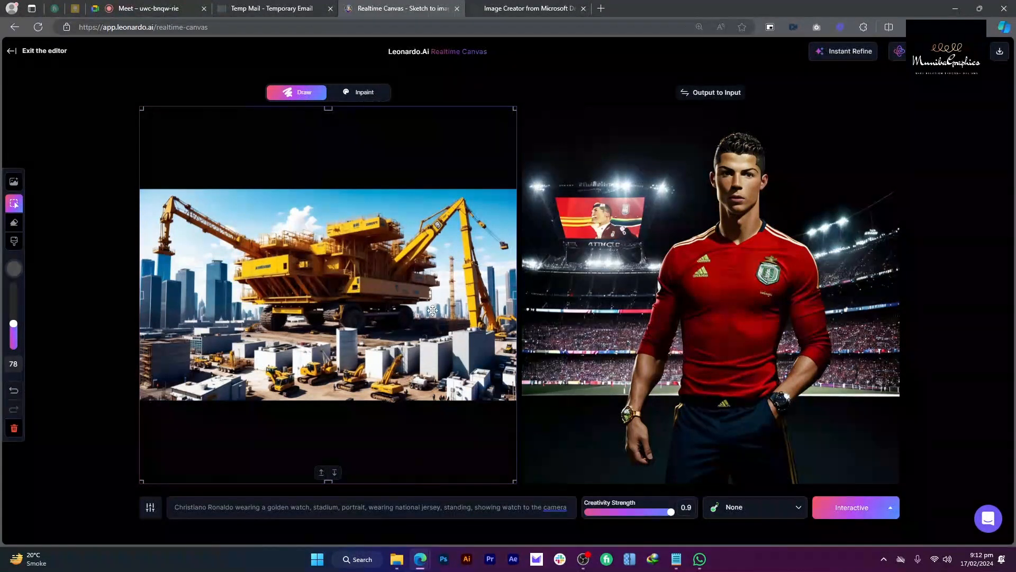
{"action": "left_click", "coordinate": [151, 507]}
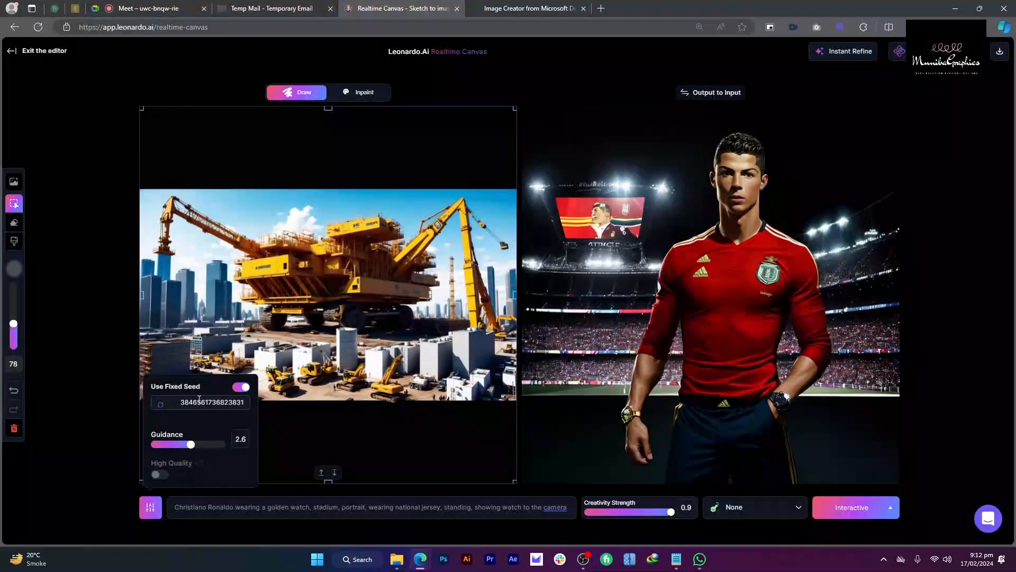
Step: Apply the Cinematic style and set Guidance to 2.1
{"action": "left_click", "coordinate": [725, 512]}
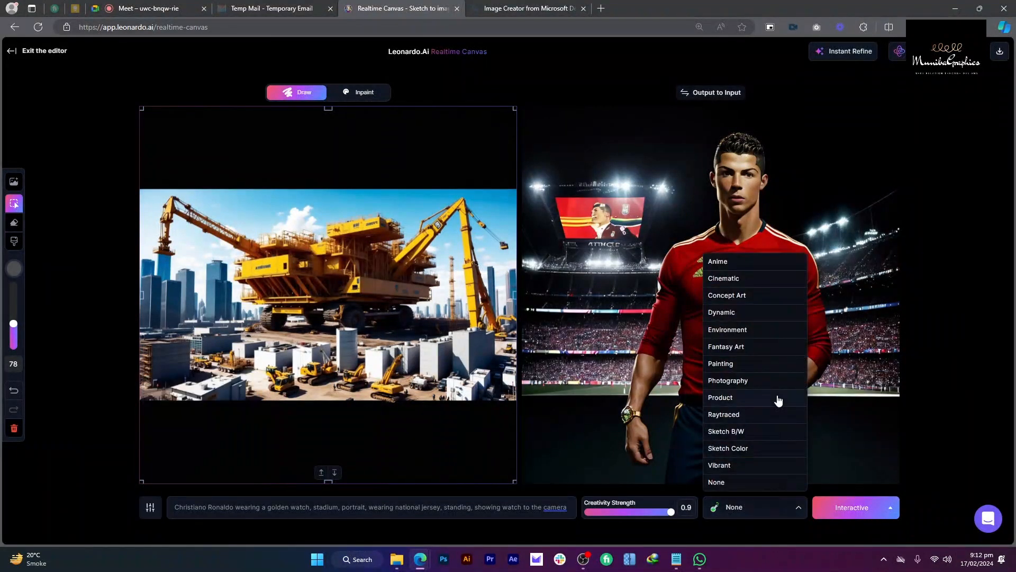
{"action": "left_click", "coordinate": [746, 277]}
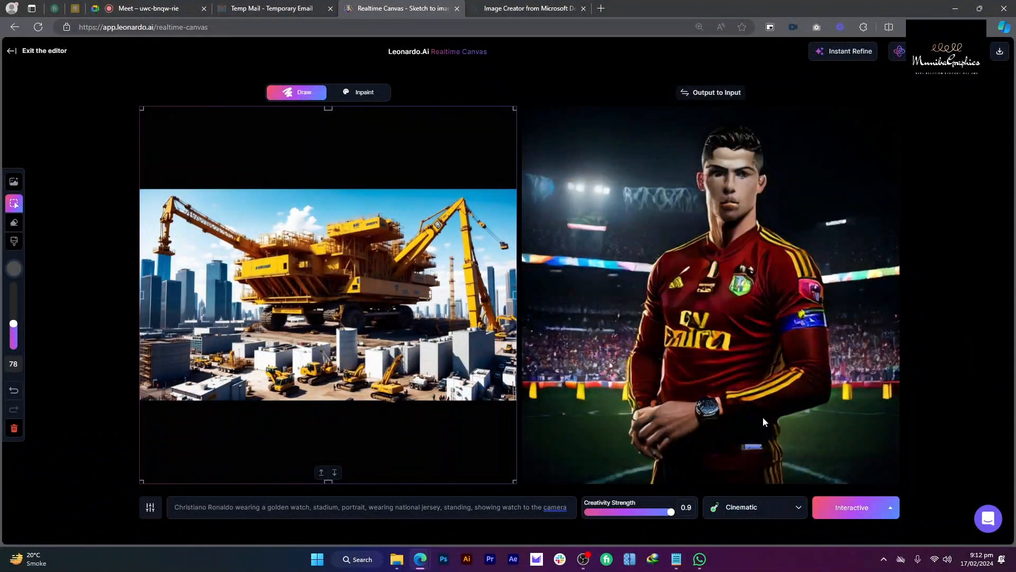
{"action": "left_click", "coordinate": [158, 518]}
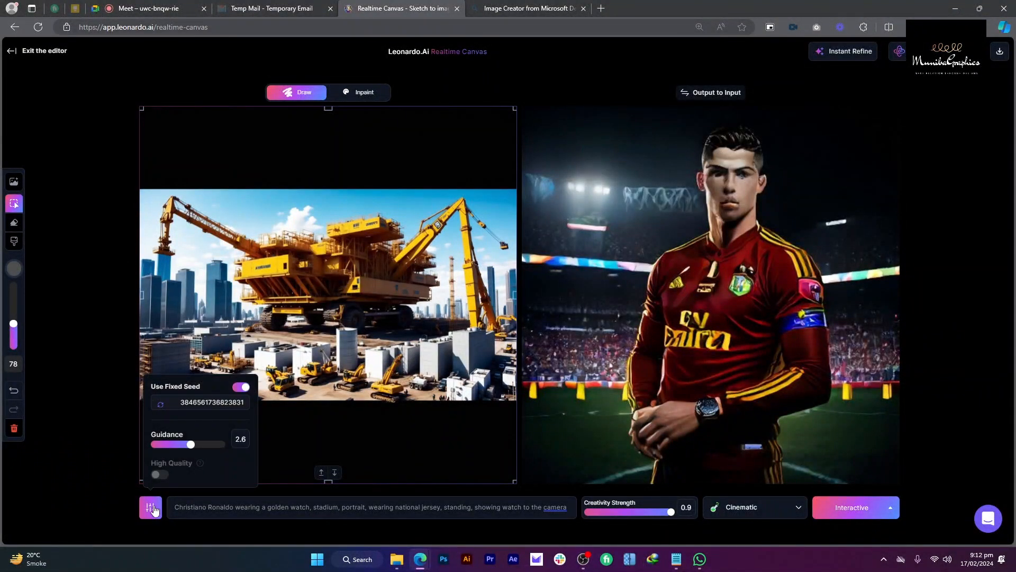
{"action": "left_click", "coordinate": [169, 445]}
{"action": "left_click_drag", "start_coordinate": [171, 450], "coordinate": [177, 448]}
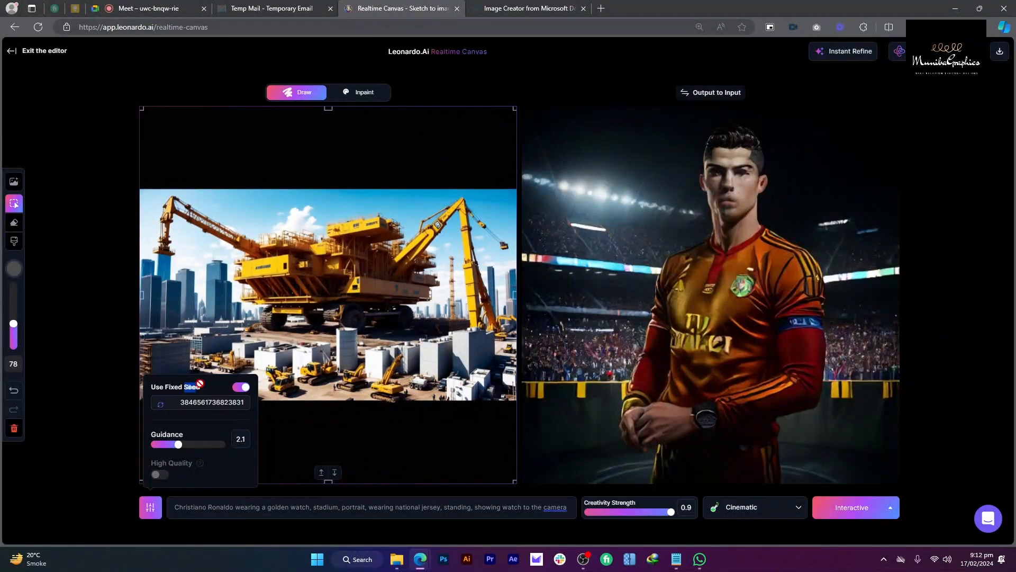
{"action": "left_click_drag", "start_coordinate": [205, 388], "coordinate": [185, 388]}
Step: Roll several new random seeds and raise Guidance from 2.1 to 2.5
{"action": "left_click", "coordinate": [161, 404]}
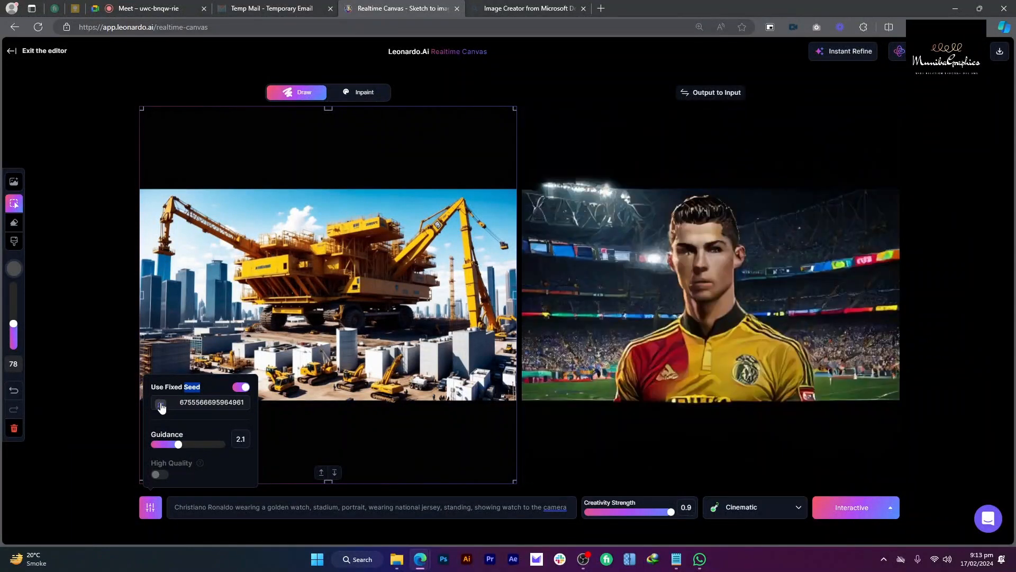
{"action": "left_click", "coordinate": [161, 405]}
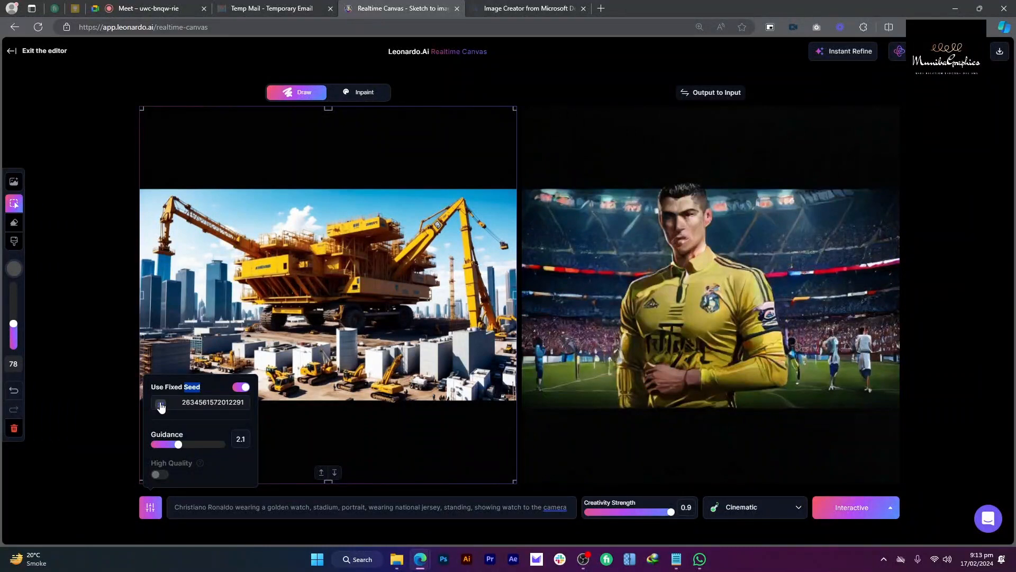
{"action": "left_click", "coordinate": [161, 404]}
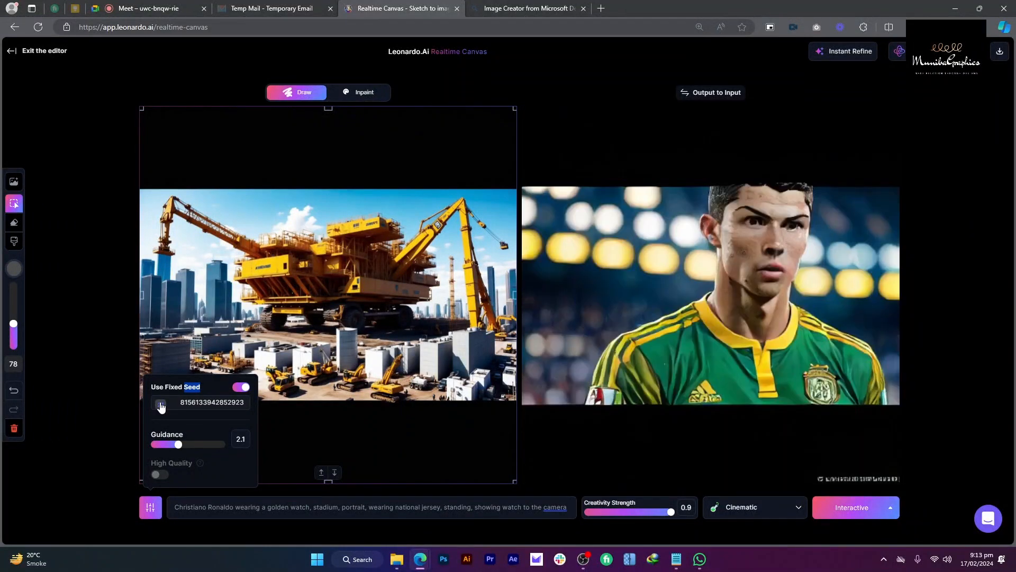
{"action": "left_click", "coordinate": [161, 404]}
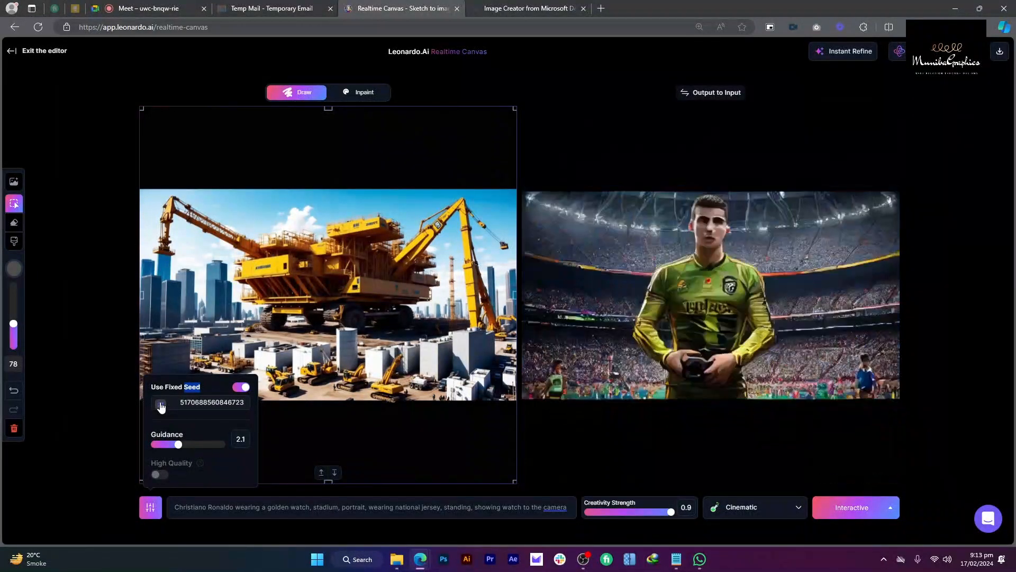
{"action": "left_click", "coordinate": [161, 404]}
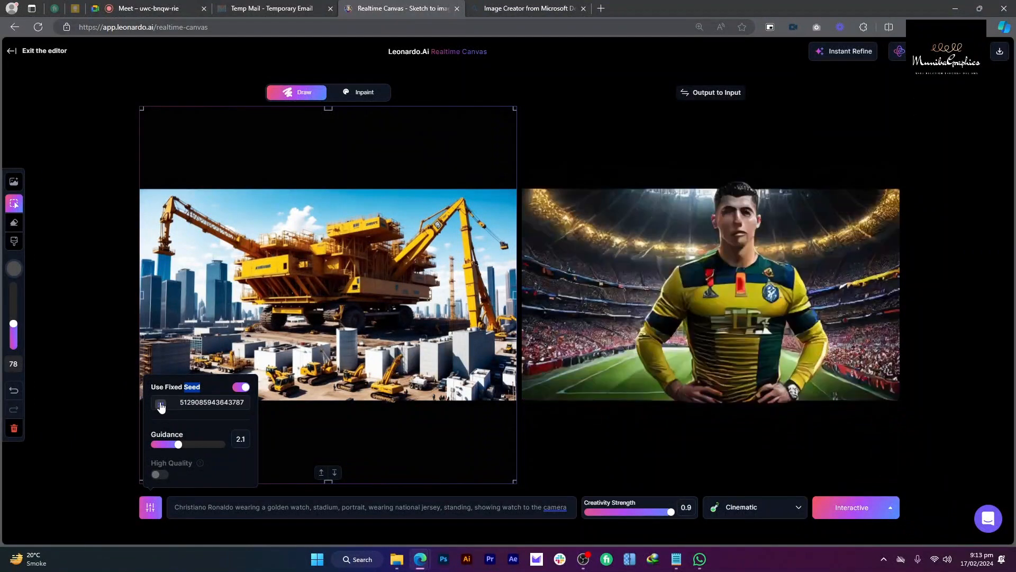
{"action": "left_click", "coordinate": [161, 404]}
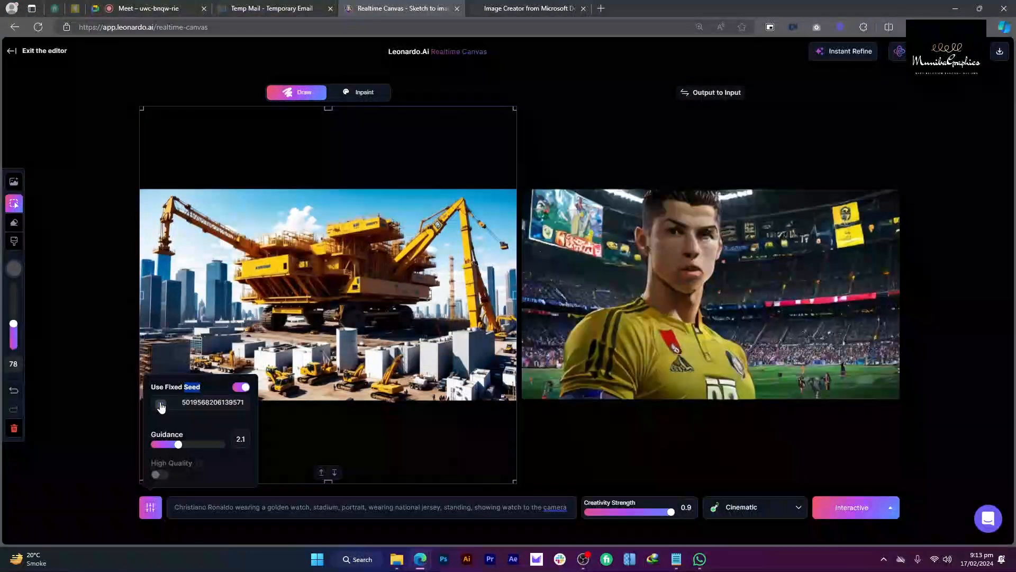
{"action": "left_click", "coordinate": [161, 405]}
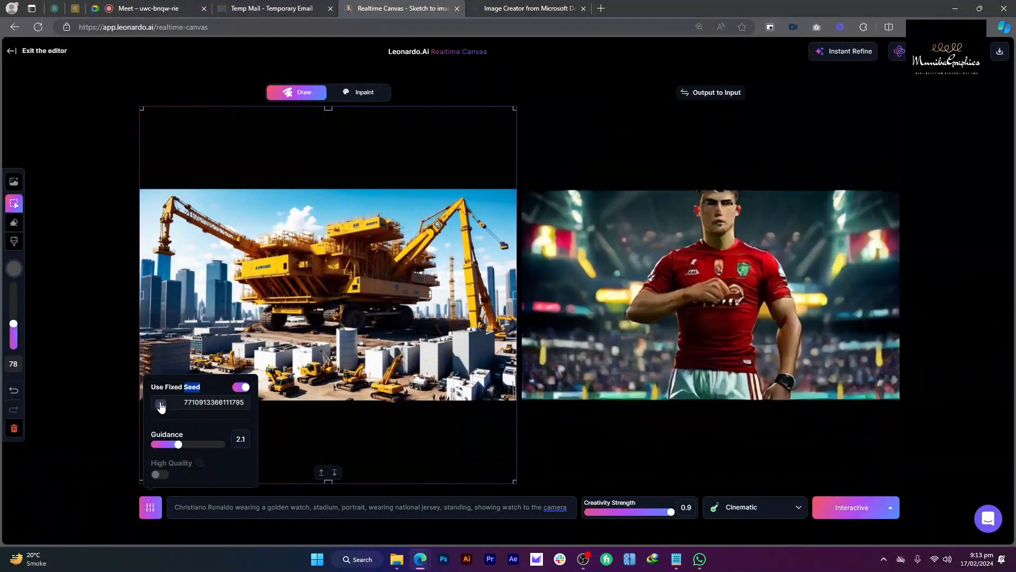
{"action": "left_click", "coordinate": [161, 405]}
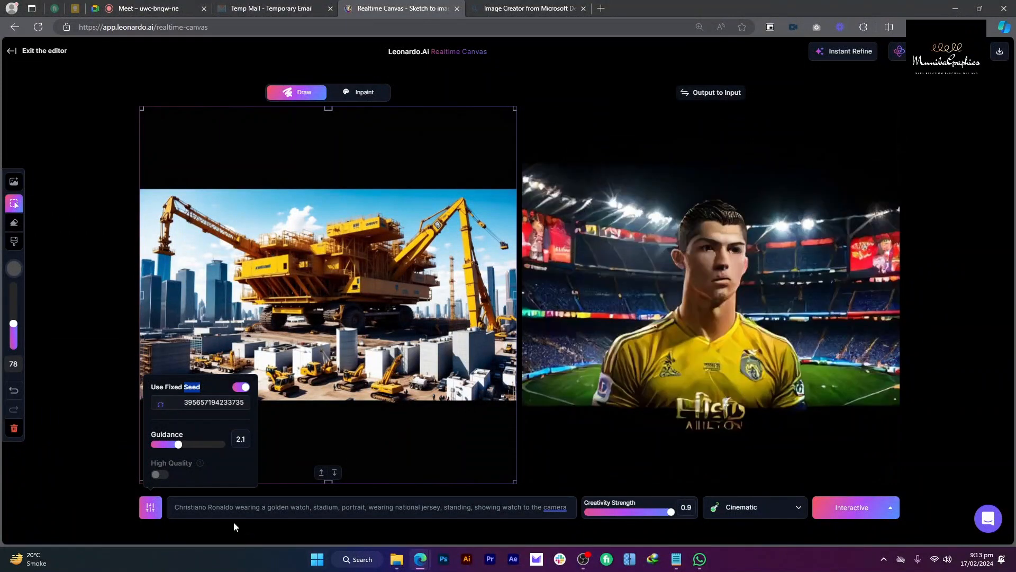
{"action": "left_click", "coordinate": [161, 405]}
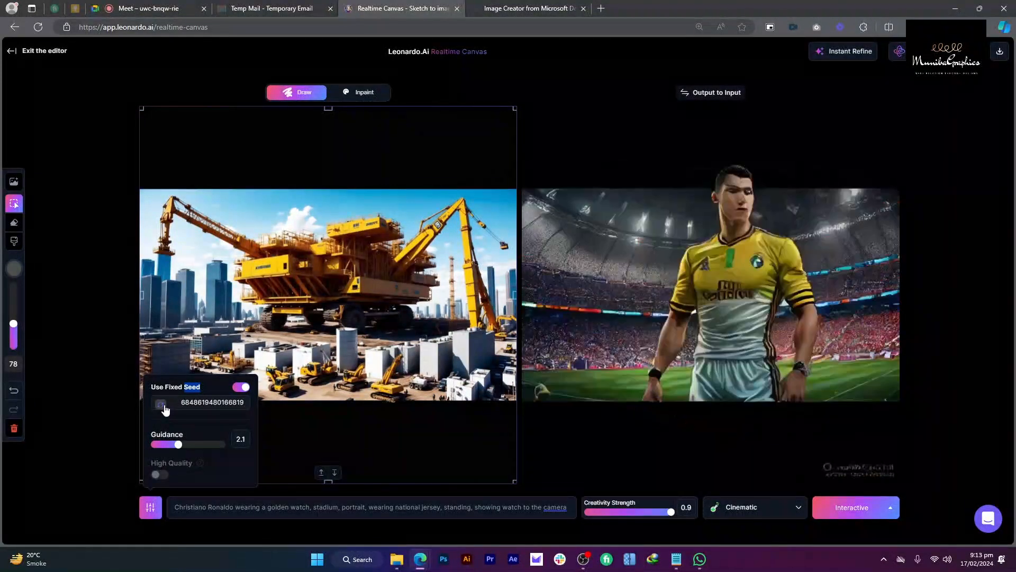
{"action": "left_click", "coordinate": [161, 405]}
{"action": "left_click", "coordinate": [162, 405]}
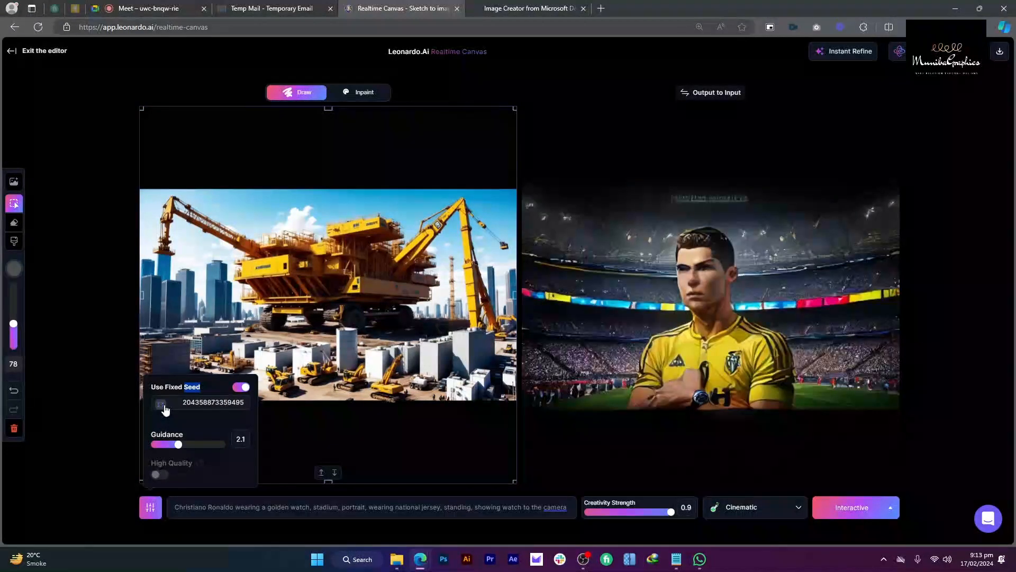
{"action": "left_click_drag", "start_coordinate": [179, 445], "coordinate": [188, 446]}
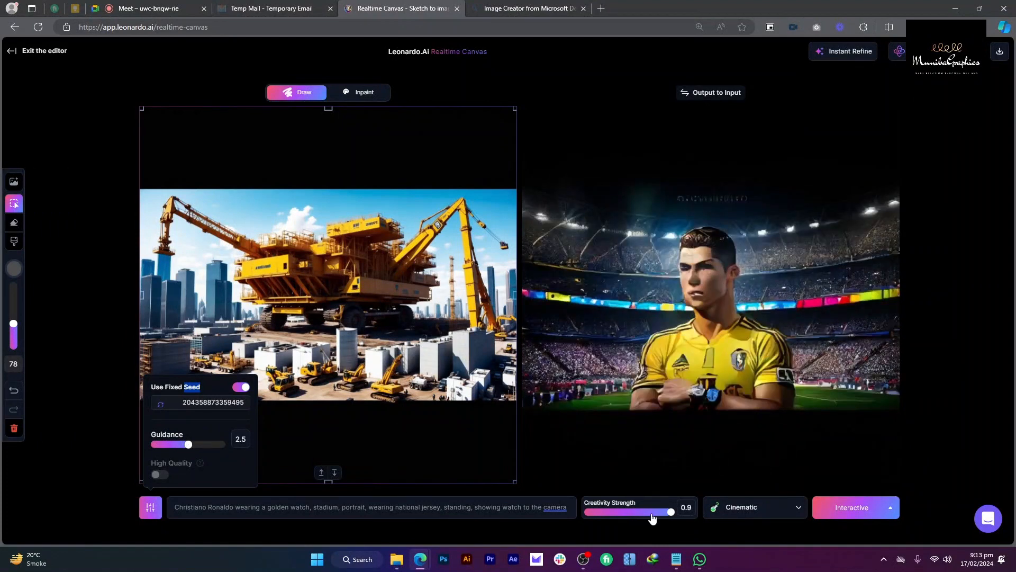
Step: Switch the style to None and back to Cinematic
{"action": "left_click", "coordinate": [721, 506]}
{"action": "left_click", "coordinate": [720, 487]}
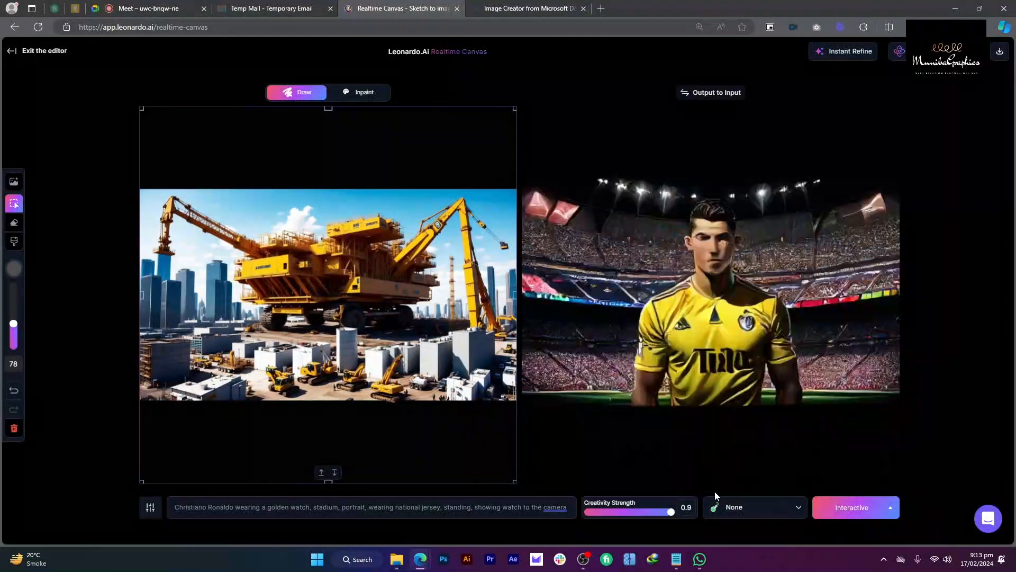
{"action": "left_click", "coordinate": [736, 506]}
{"action": "left_click", "coordinate": [746, 280]}
{"action": "left_click", "coordinate": [570, 508]}
Step: Add ', highlight watch' to the prompt and roll several new random seeds
{"action": "type", "text": ", hig"}
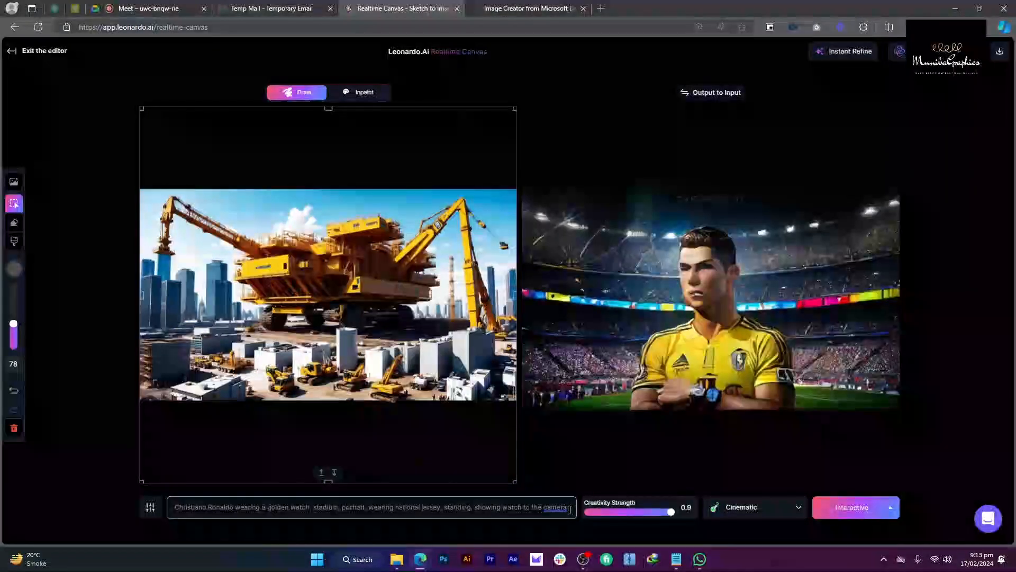
{"action": "type", "text": "hlight"}
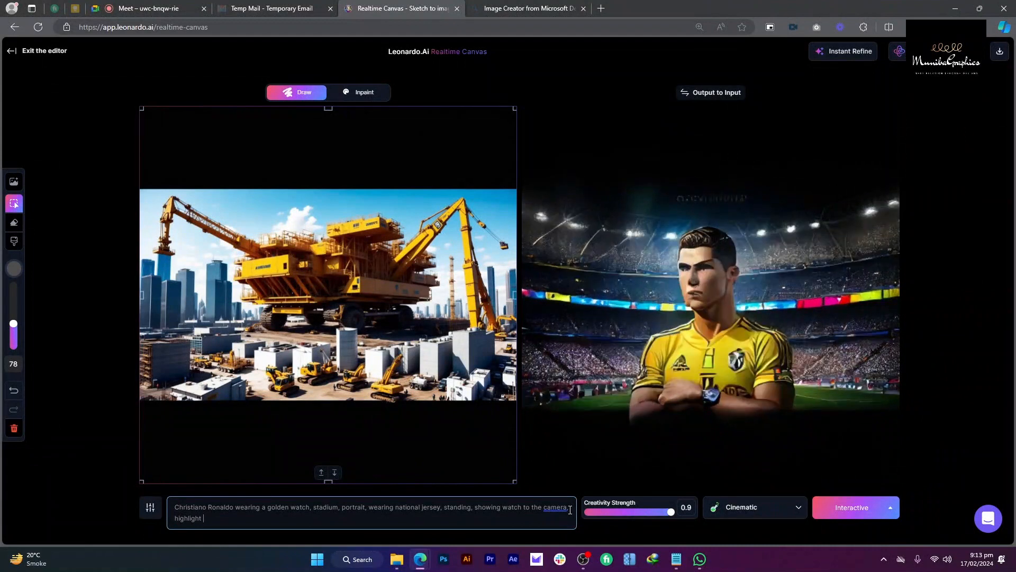
{"action": "type", "text": " watch"}
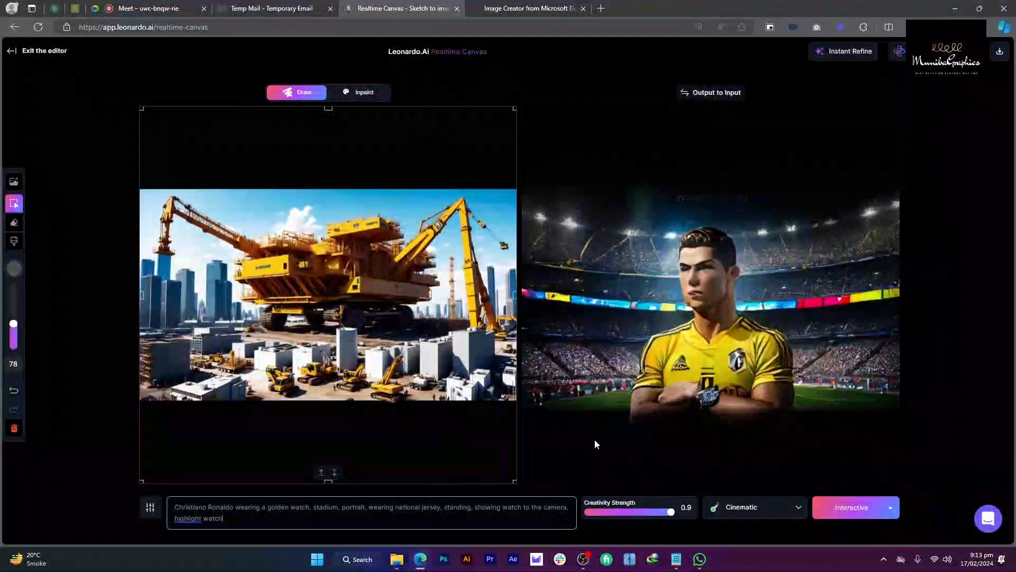
{"action": "left_click", "coordinate": [150, 507]}
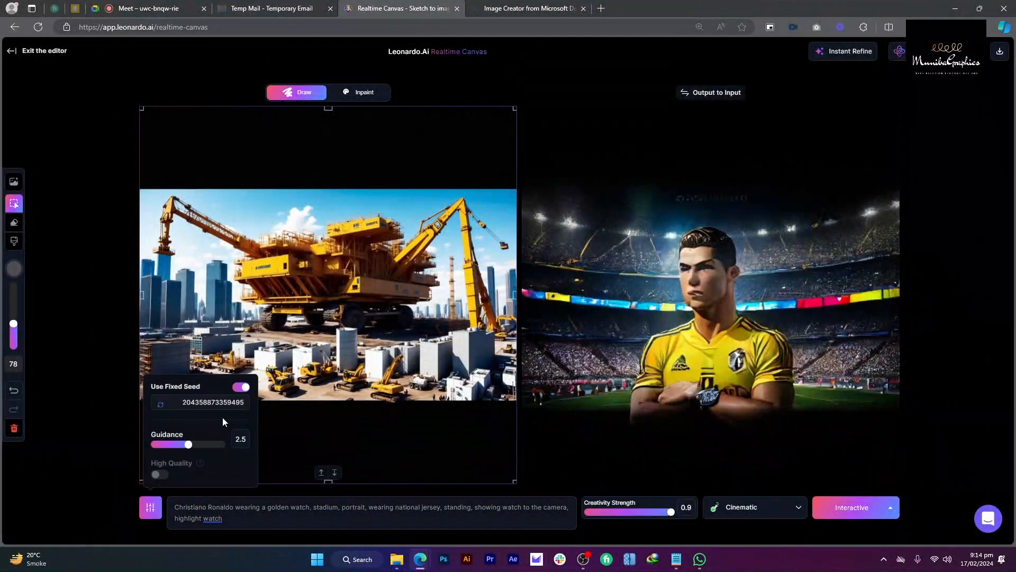
{"action": "left_click", "coordinate": [160, 404]}
{"action": "left_click", "coordinate": [159, 404]}
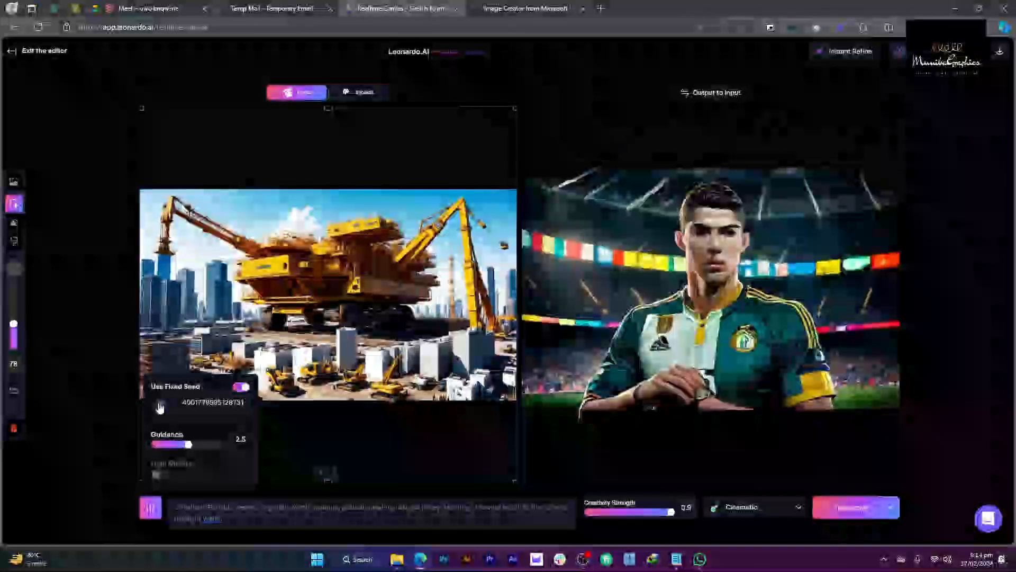
{"action": "left_click", "coordinate": [159, 405]}
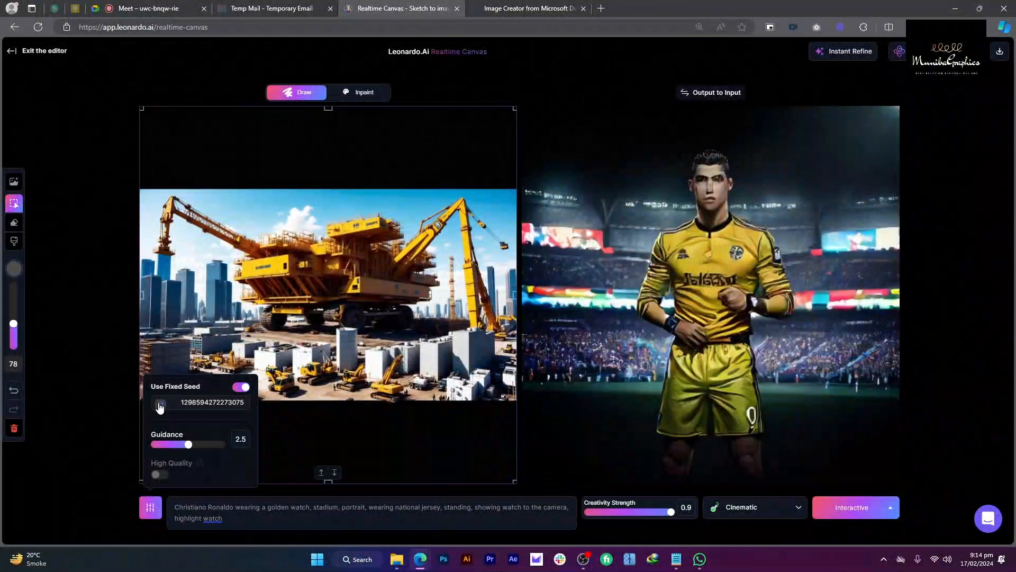
{"action": "left_click", "coordinate": [160, 405]}
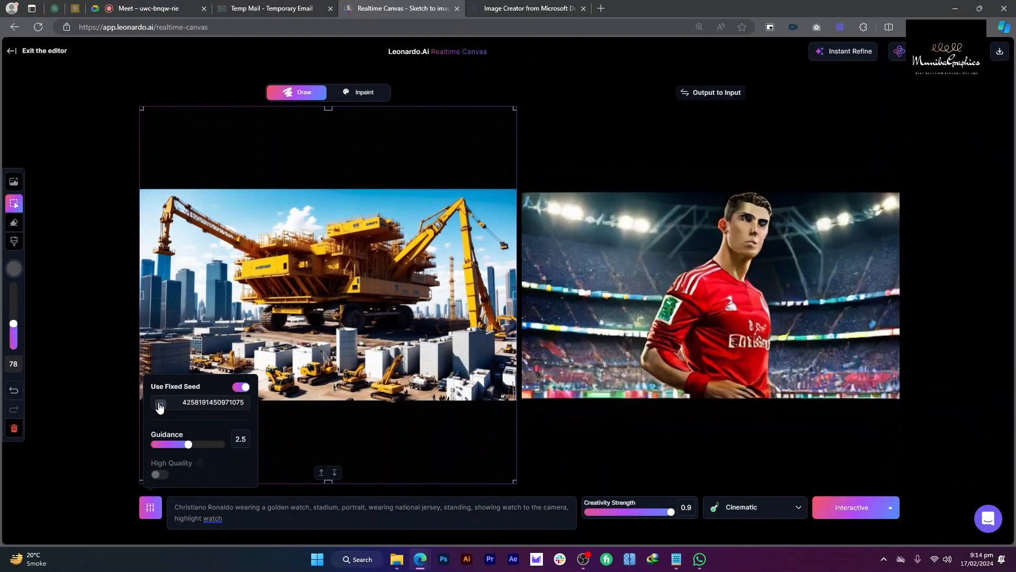
{"action": "left_click", "coordinate": [160, 405]}
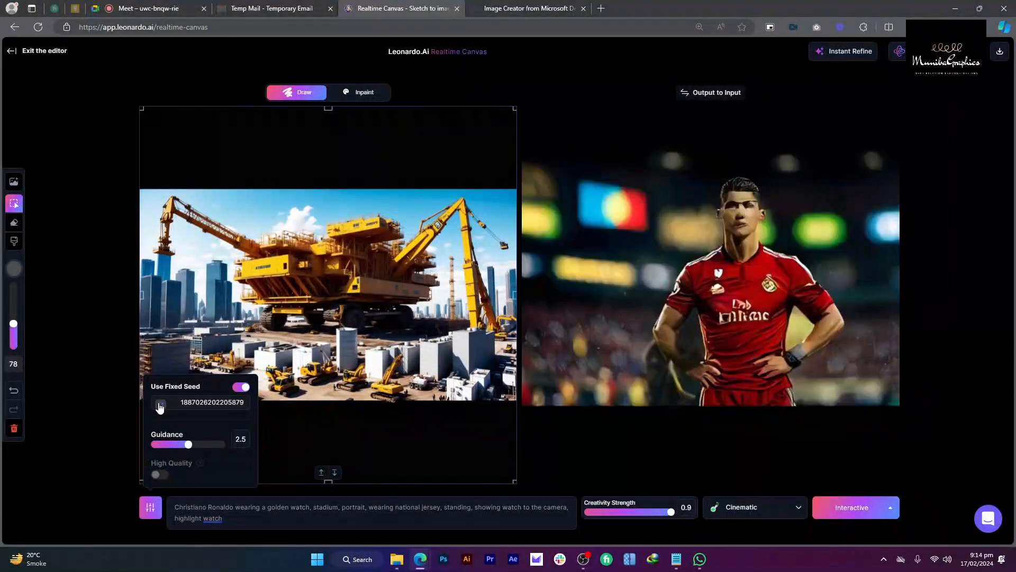
{"action": "left_click", "coordinate": [160, 404]}
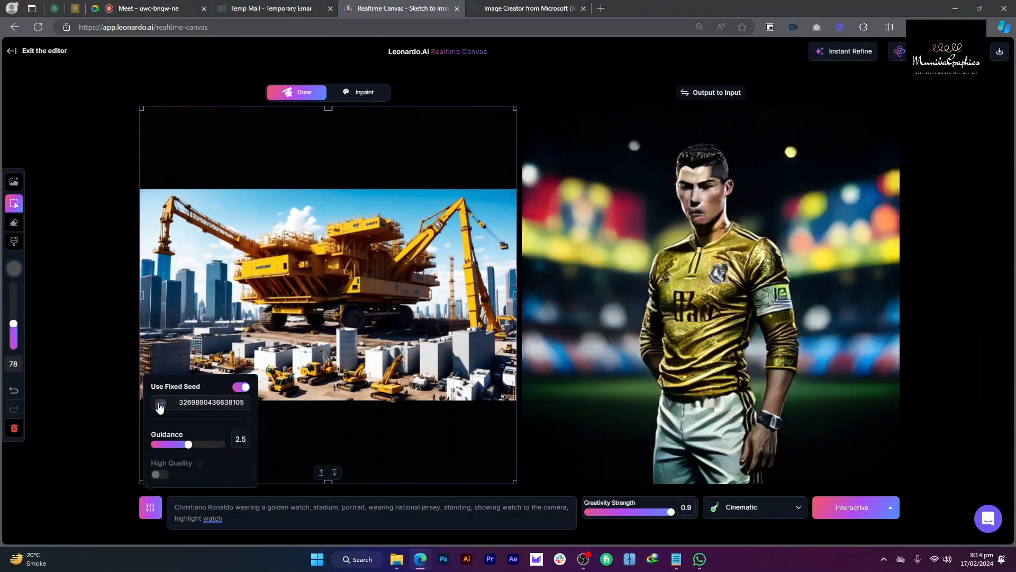
{"action": "left_click", "coordinate": [160, 405]}
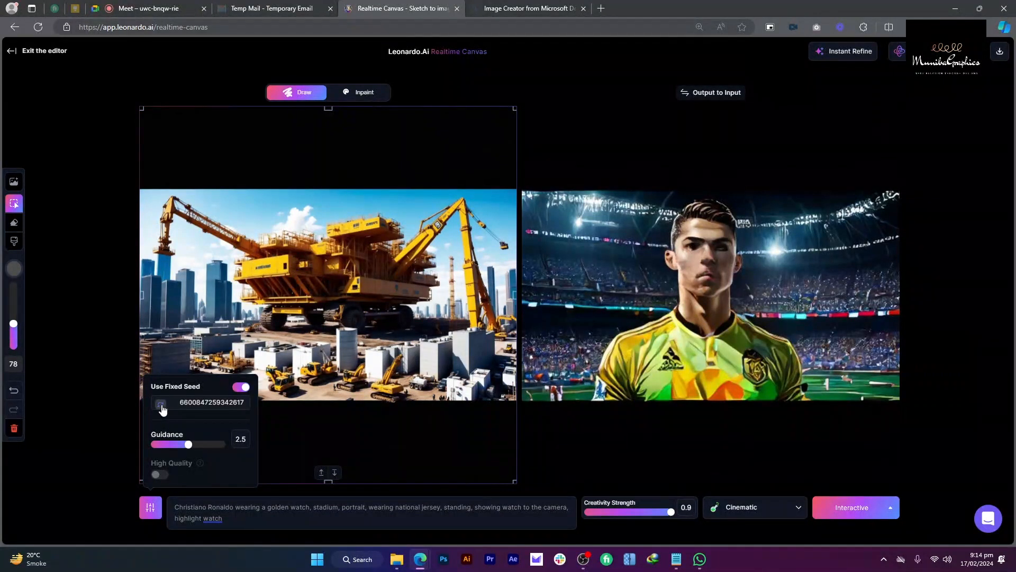
{"action": "left_click", "coordinate": [411, 507]}
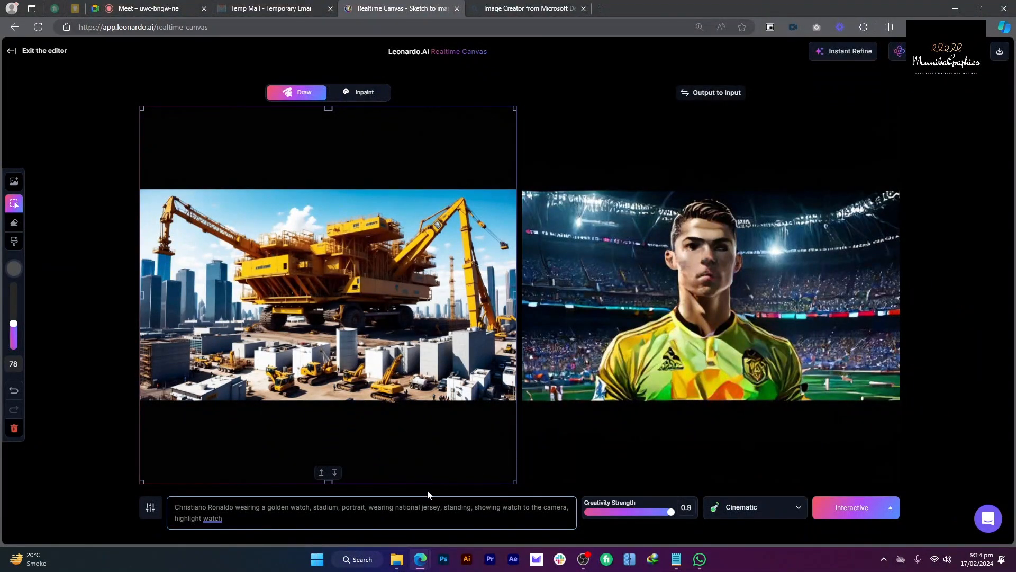
Step: Rework the prompt's ending, replacing 'watch' in 'showing watch' with 'hand'
{"action": "double_click", "coordinate": [383, 508]}
{"action": "left_click_drag", "start_coordinate": [385, 513], "coordinate": [443, 508]}
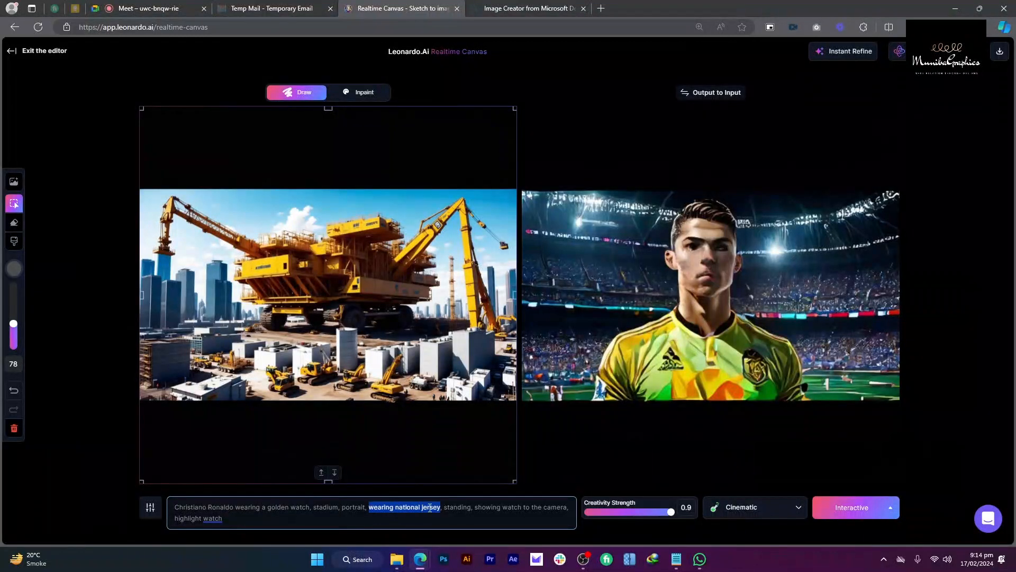
{"action": "key", "text": "BackSpace"}
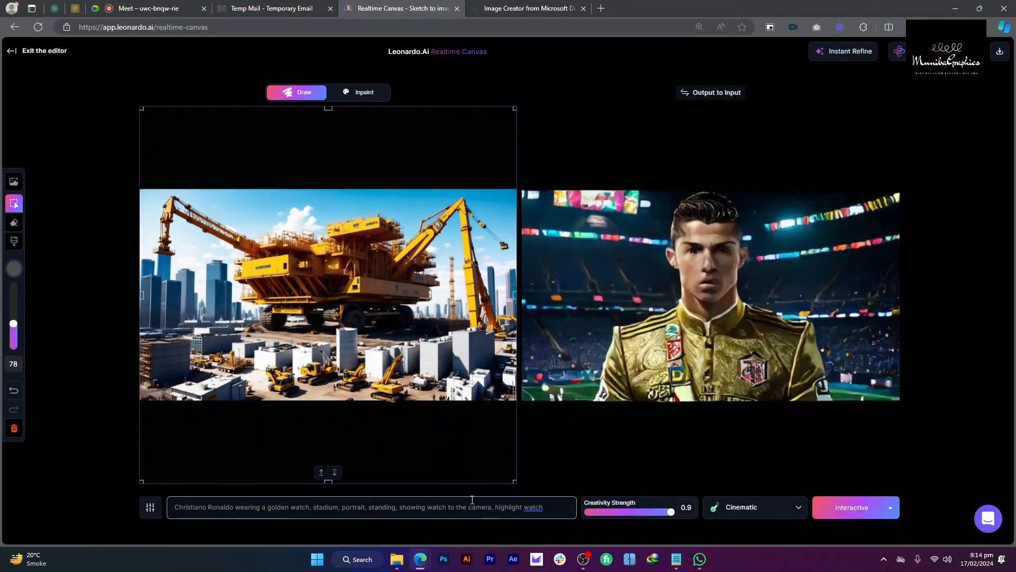
{"action": "type", "text": ","}
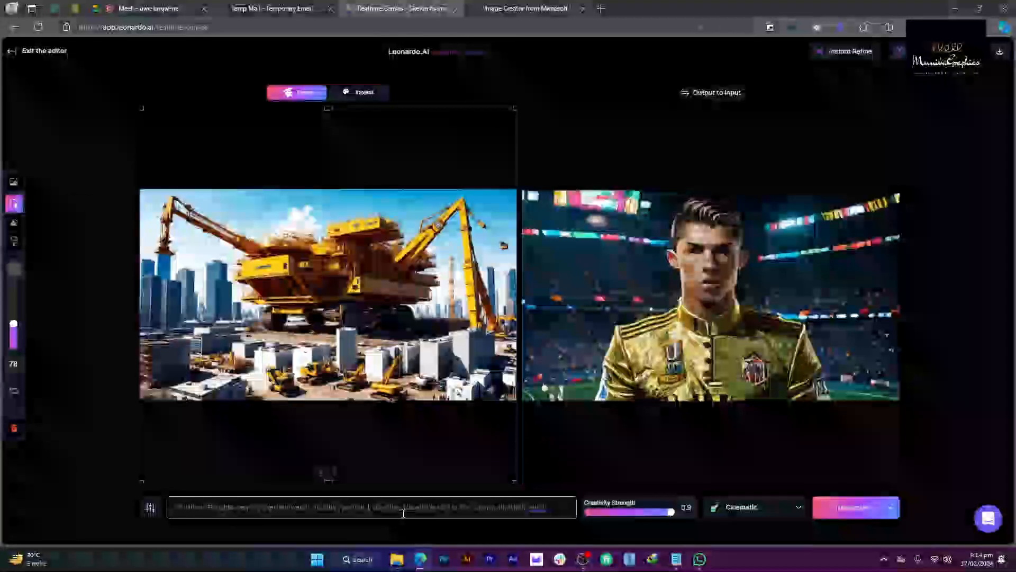
{"action": "key", "text": "ctrl+z"}
{"action": "key", "text": "ctrl+z"}
{"action": "left_click", "coordinate": [497, 508]}
{"action": "left_click", "coordinate": [449, 519]}
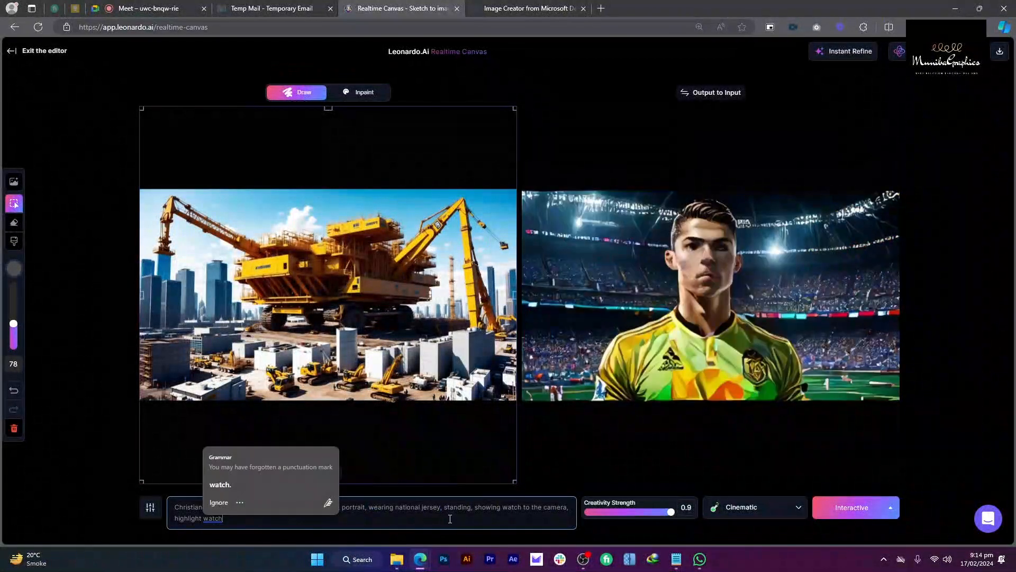
{"action": "type", "text": ", ult"}
{"action": "key", "text": "BackSpace"}
{"action": "key", "text": "BackSpace"}
{"action": "key", "text": "BackSpace"}
{"action": "key", "text": "BackSpace"}
{"action": "key", "text": "BackSpace"}
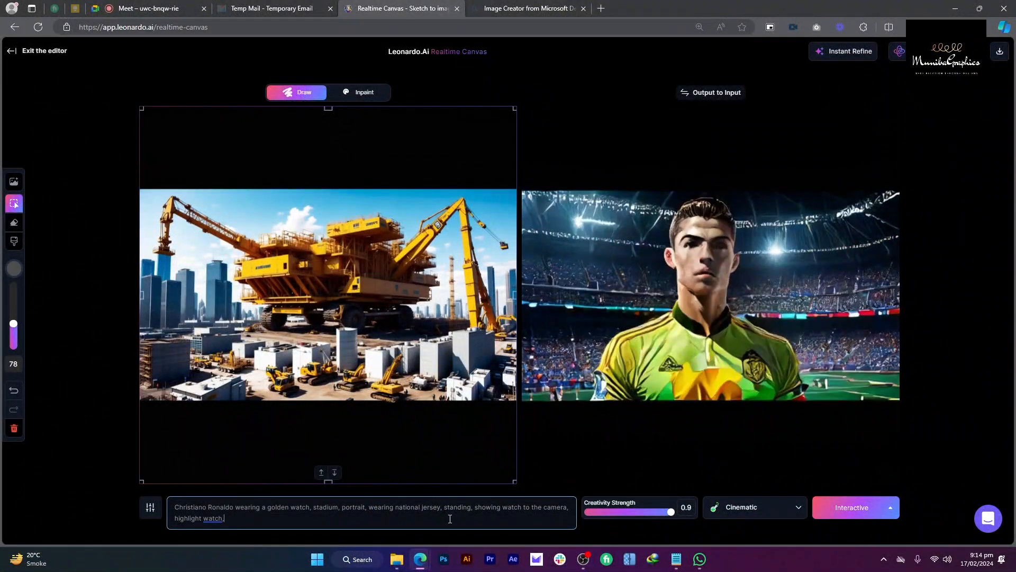
{"action": "double_click", "coordinate": [517, 509]}
{"action": "type", "text": "hand"}
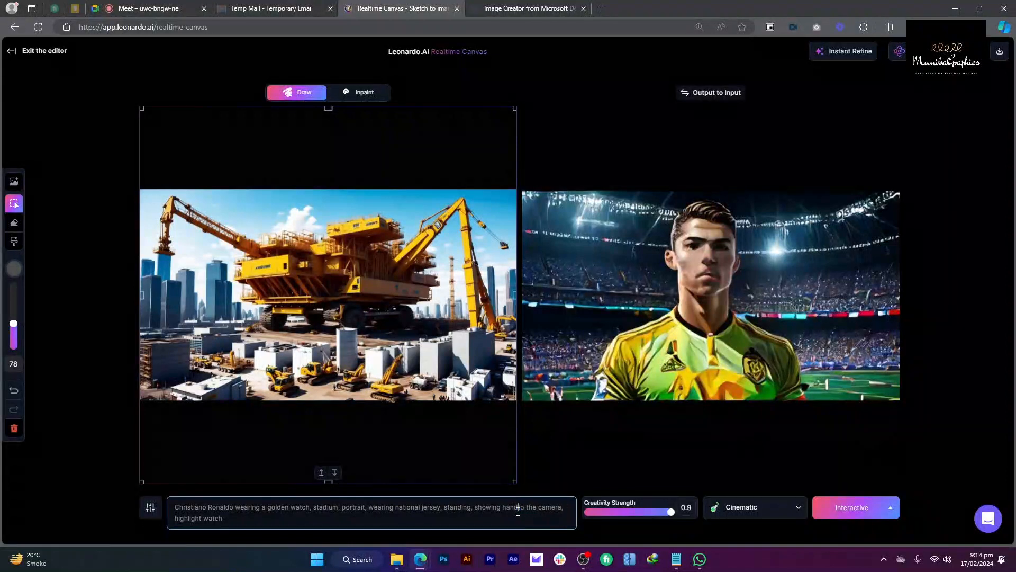
{"action": "key", "text": "Delete"}
{"action": "key", "text": "Delete"}
{"action": "type", "text": "in"}
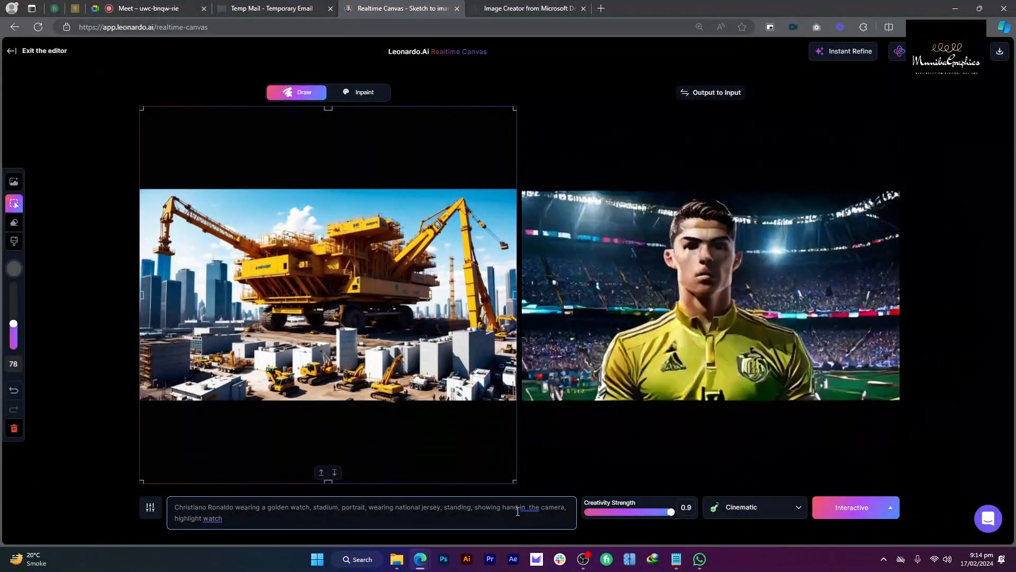
Step: Change 'golden' to 'expensive' and add 'football' before 'stadium' in the prompt
{"action": "left_click_drag", "start_coordinate": [175, 507], "coordinate": [289, 507]}
{"action": "left_click", "coordinate": [277, 507]}
{"action": "double_click", "coordinate": [279, 507]}
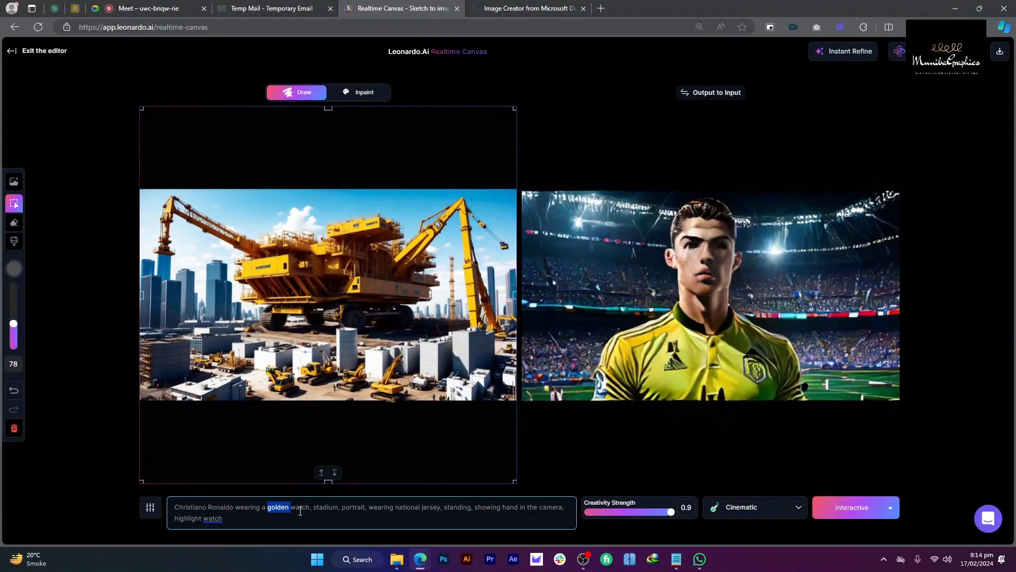
{"action": "type", "text": "expensive"}
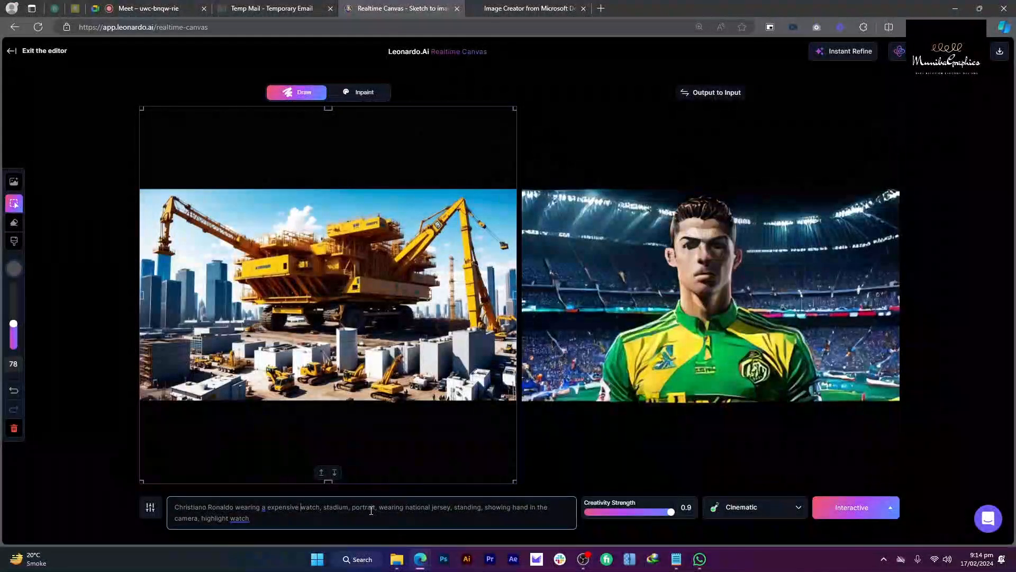
{"action": "left_click", "coordinate": [324, 510]}
{"action": "type", "text": "fo"}
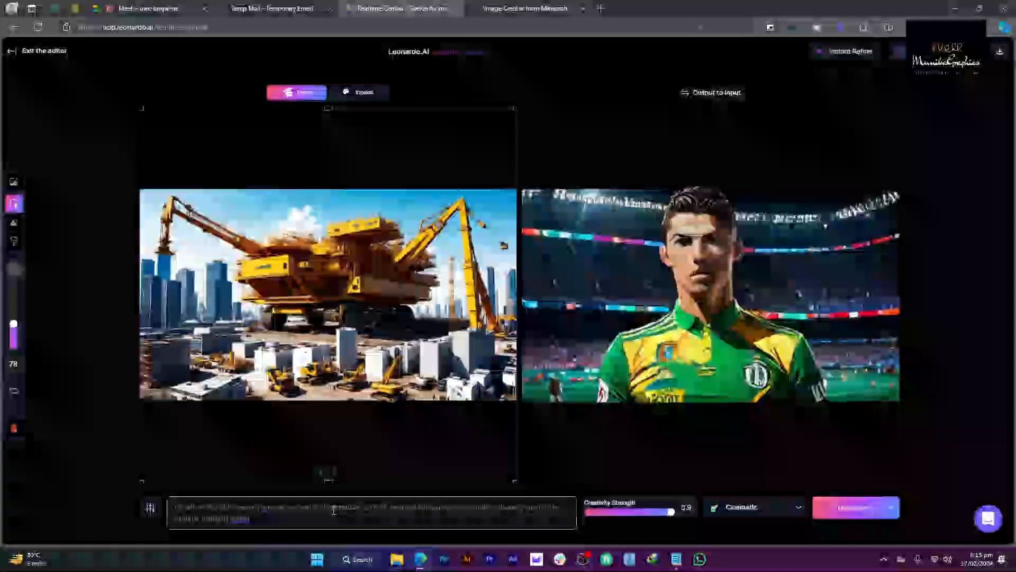
{"action": "type", "text": "otball"}
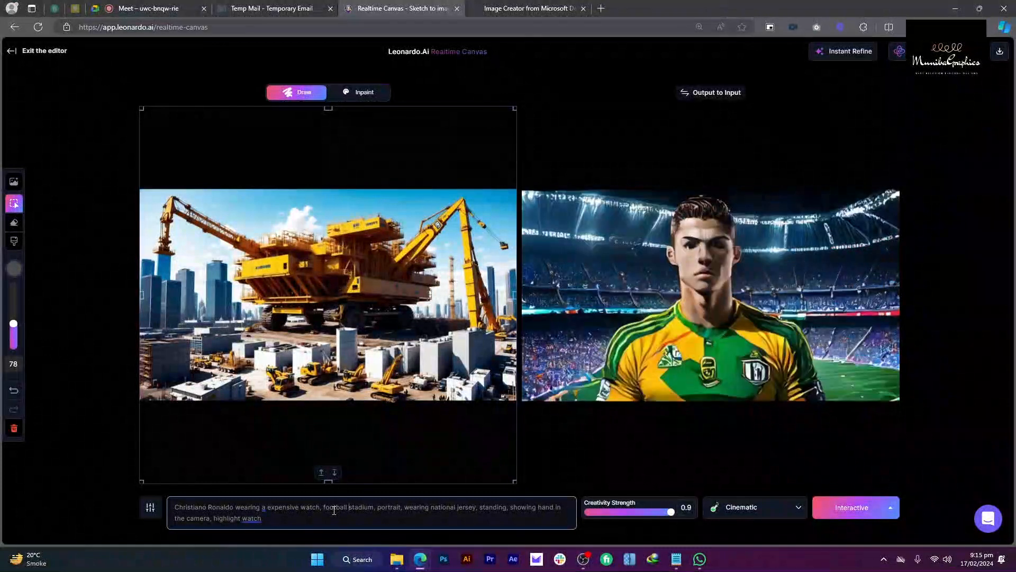
{"action": "left_click", "coordinate": [150, 507]}
{"action": "left_click", "coordinate": [461, 518]}
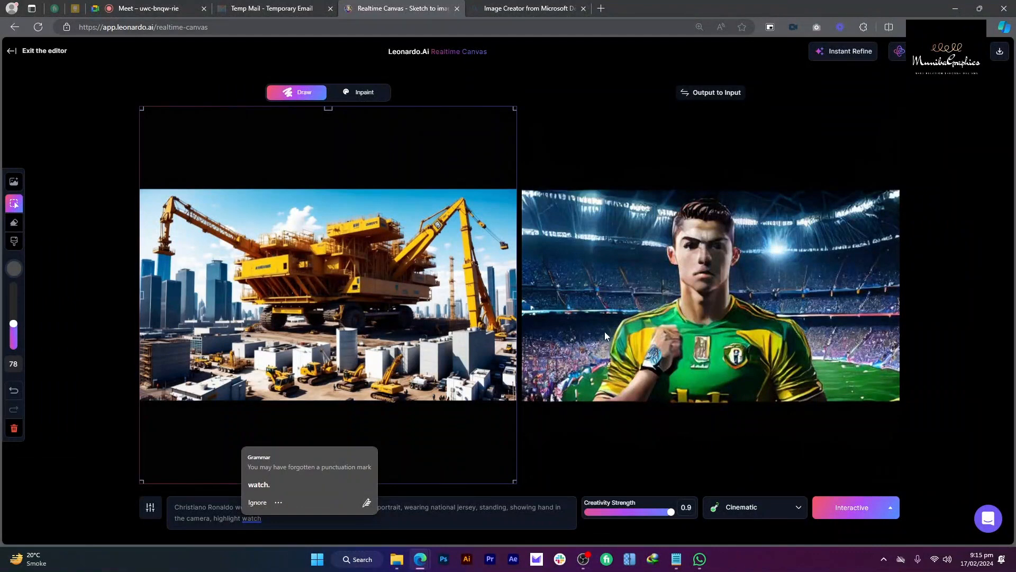
Step: Use the footballer output as input and trim the prompt to end with 'mainly highlight watch'
{"action": "left_click", "coordinate": [699, 97]}
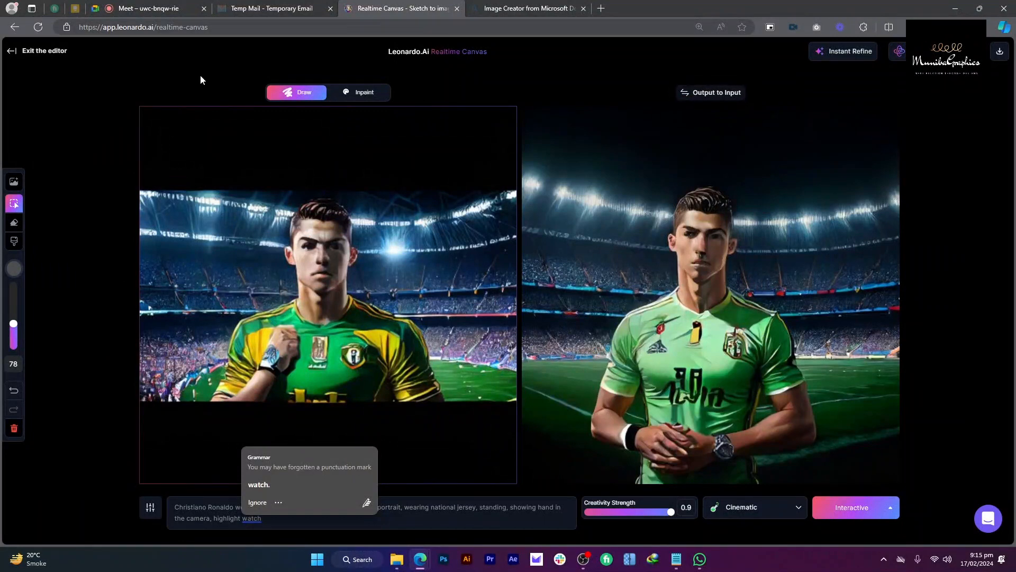
{"action": "left_click_drag", "start_coordinate": [616, 512], "coordinate": [608, 514]}
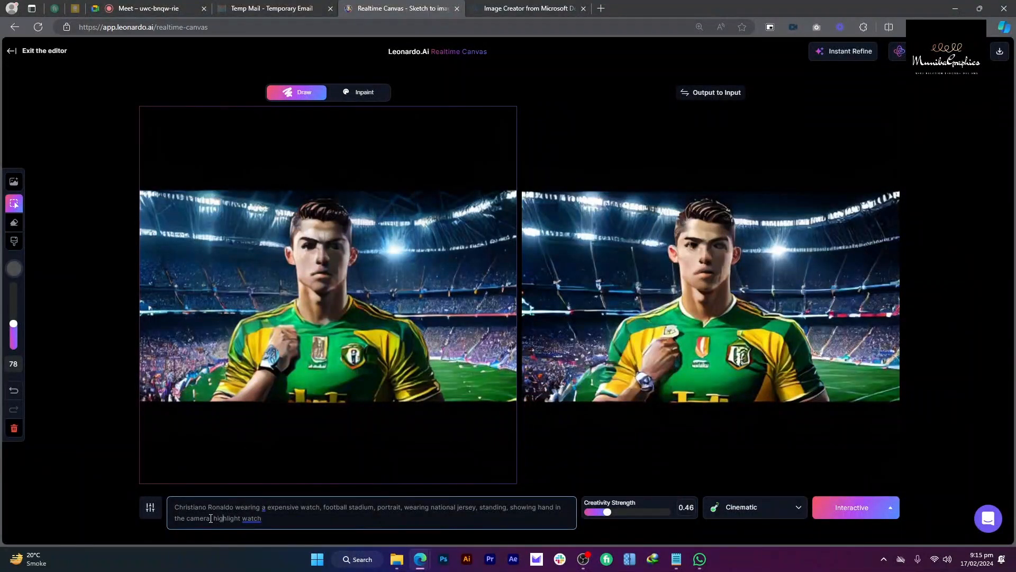
{"action": "left_click_drag", "start_coordinate": [211, 519], "coordinate": [378, 508]}
{"action": "key", "text": "BackSpace"}
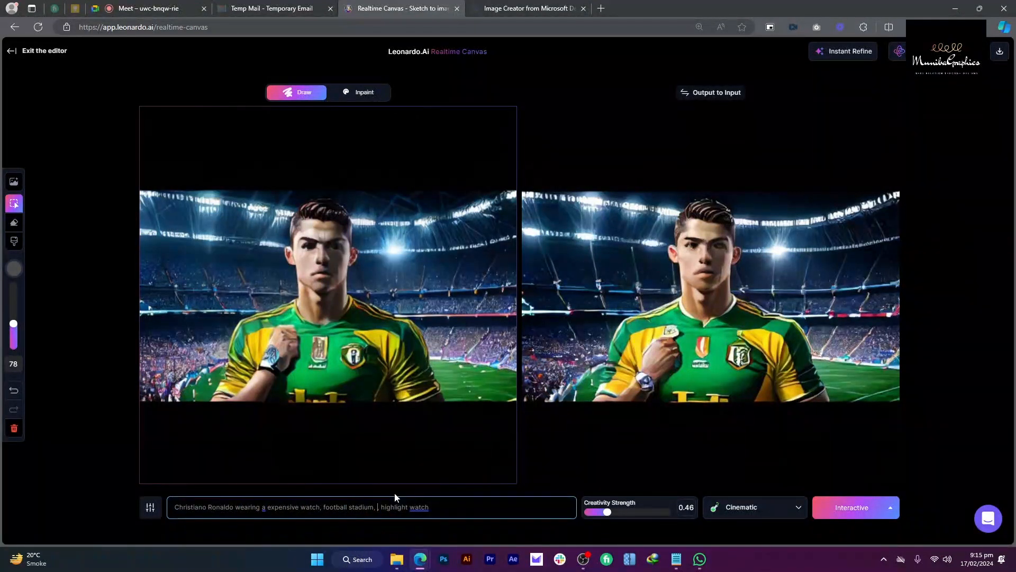
{"action": "double_click", "coordinate": [387, 507]}
{"action": "left_click", "coordinate": [439, 507]}
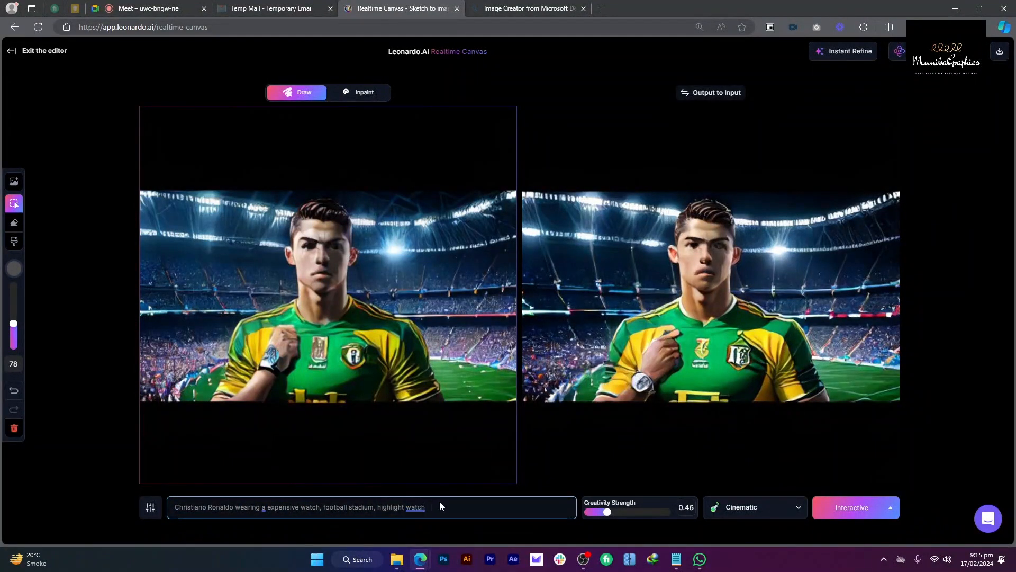
{"action": "key", "text": "ctrl+Left"}
{"action": "key", "text": "ctrl+Left"}
{"action": "type", "text": "mainly"}
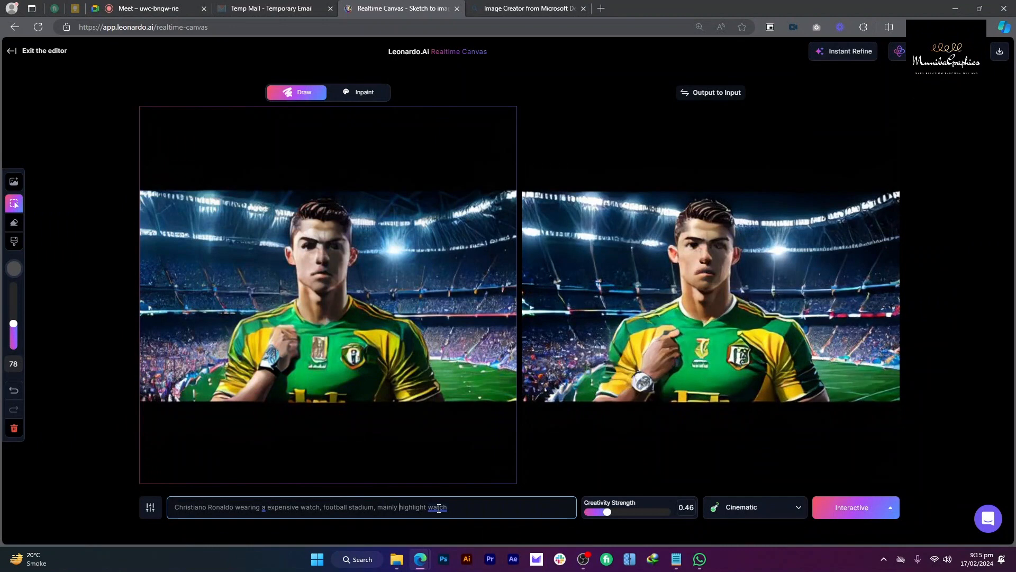
Step: Try higher Creativity Strength values, settling at 0.59
{"action": "left_click", "coordinate": [620, 513]}
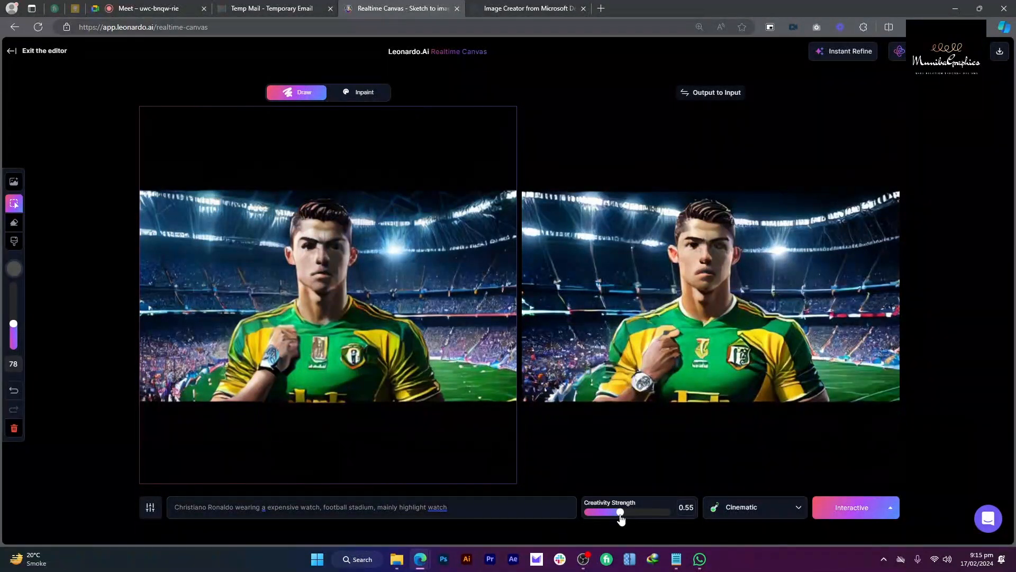
{"action": "left_click", "coordinate": [630, 512]}
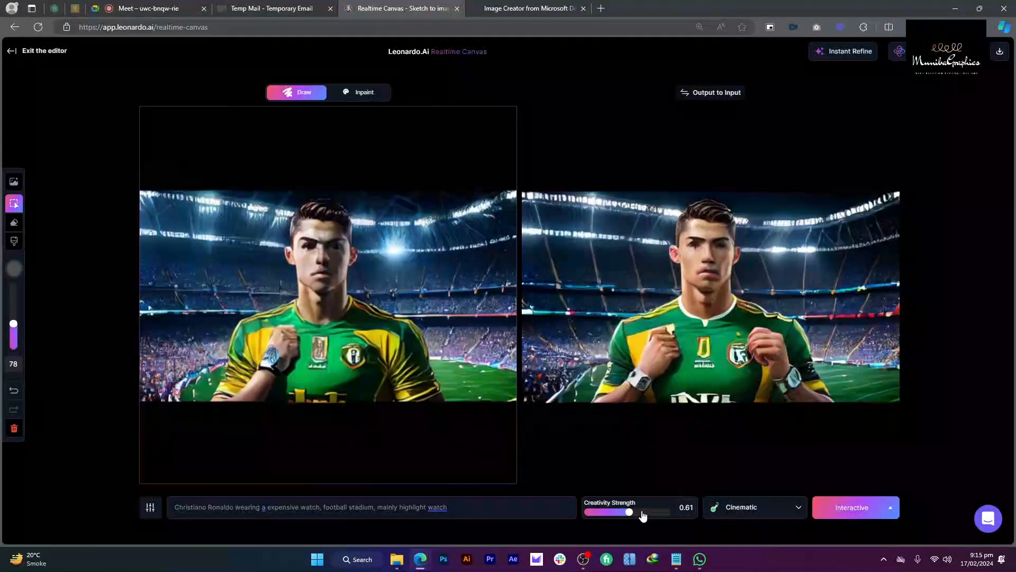
{"action": "left_click", "coordinate": [642, 513]}
{"action": "left_click_drag", "start_coordinate": [642, 514], "coordinate": [627, 516]}
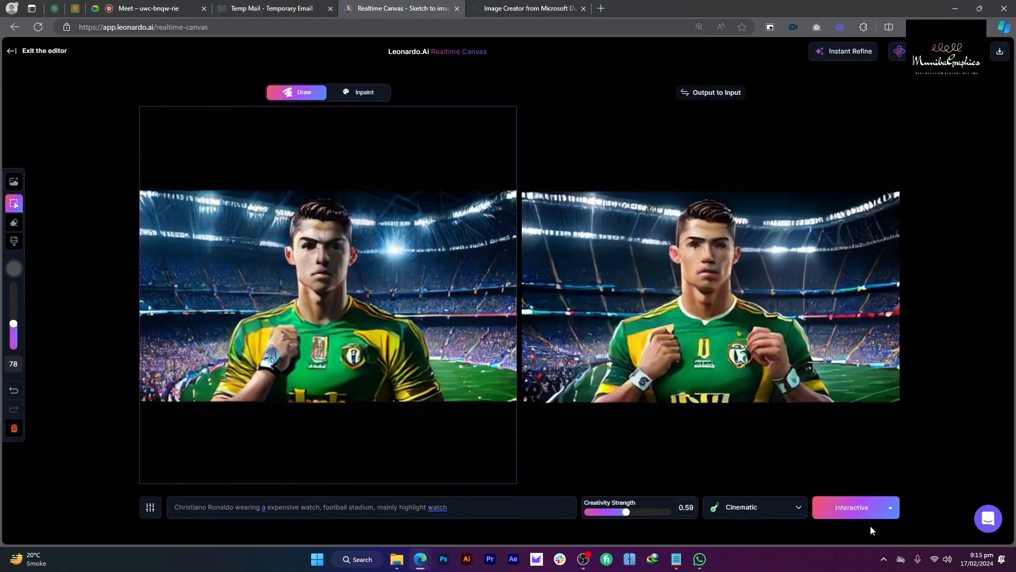
Step: Try the None style and lower Creativity Strength from 0.49 to 0.44
{"action": "left_click", "coordinate": [777, 508]}
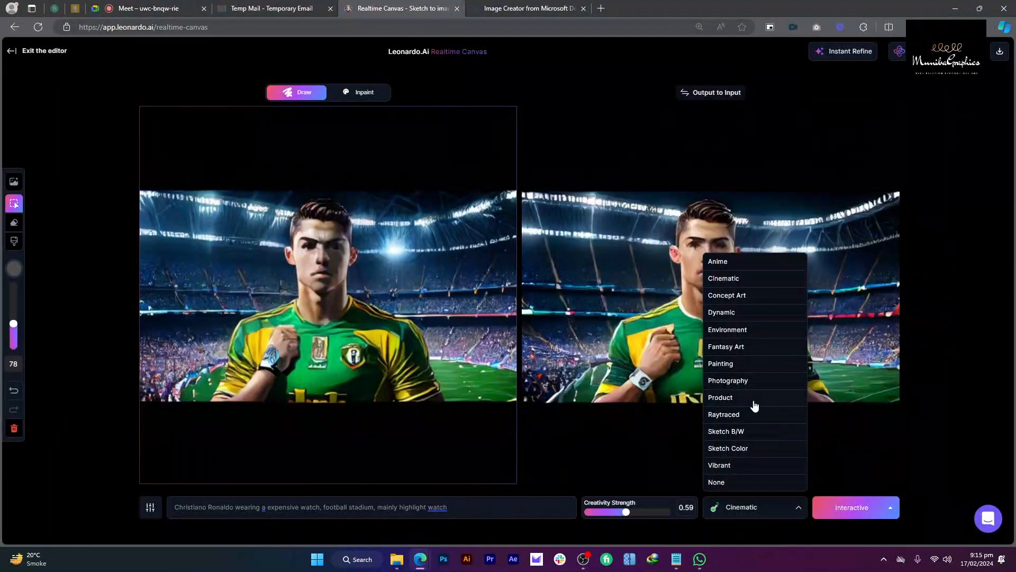
{"action": "left_click", "coordinate": [764, 481]}
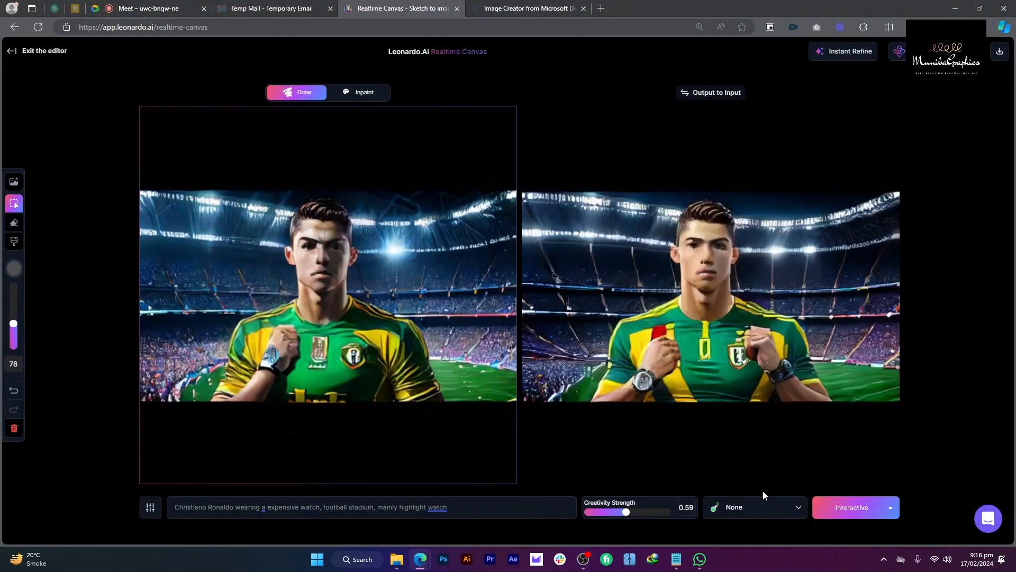
{"action": "left_click", "coordinate": [764, 507]}
{"action": "left_click", "coordinate": [612, 513]}
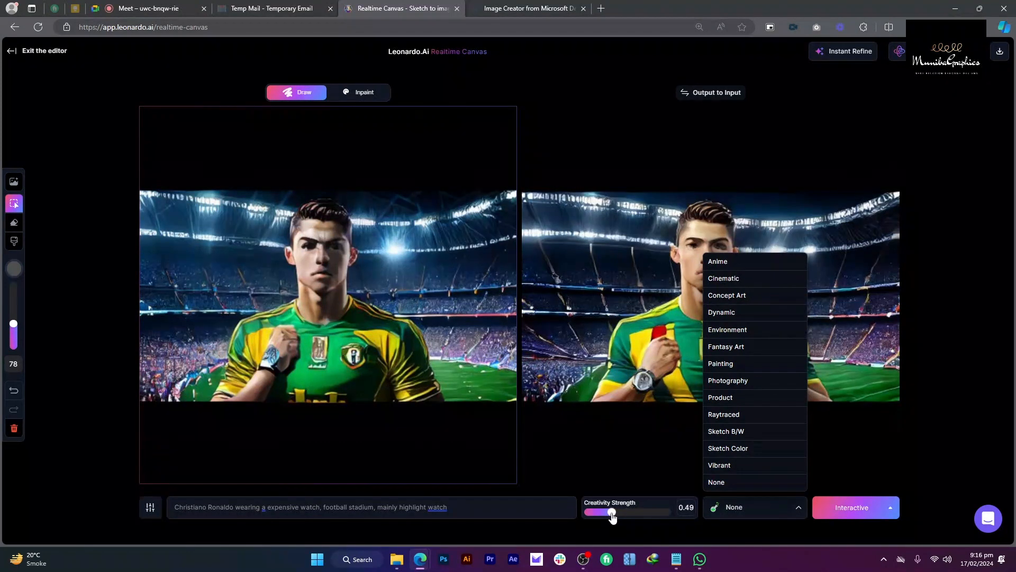
{"action": "left_click_drag", "start_coordinate": [611, 516], "coordinate": [604, 513]}
{"action": "left_click", "coordinate": [750, 511]}
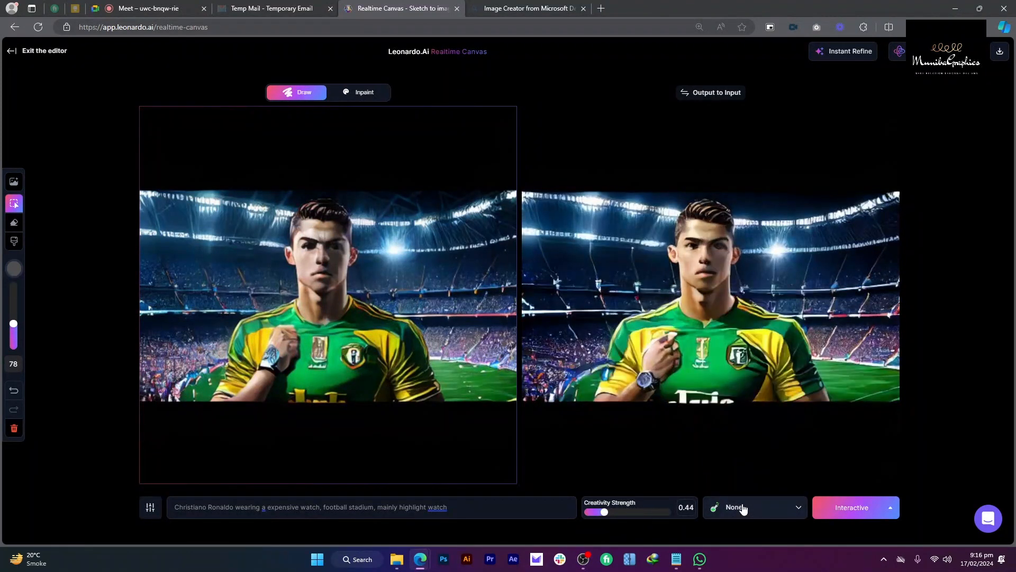
Step: Try the Dynamic and Fantasy Art styles, then settle on Environment
{"action": "left_click", "coordinate": [743, 505]}
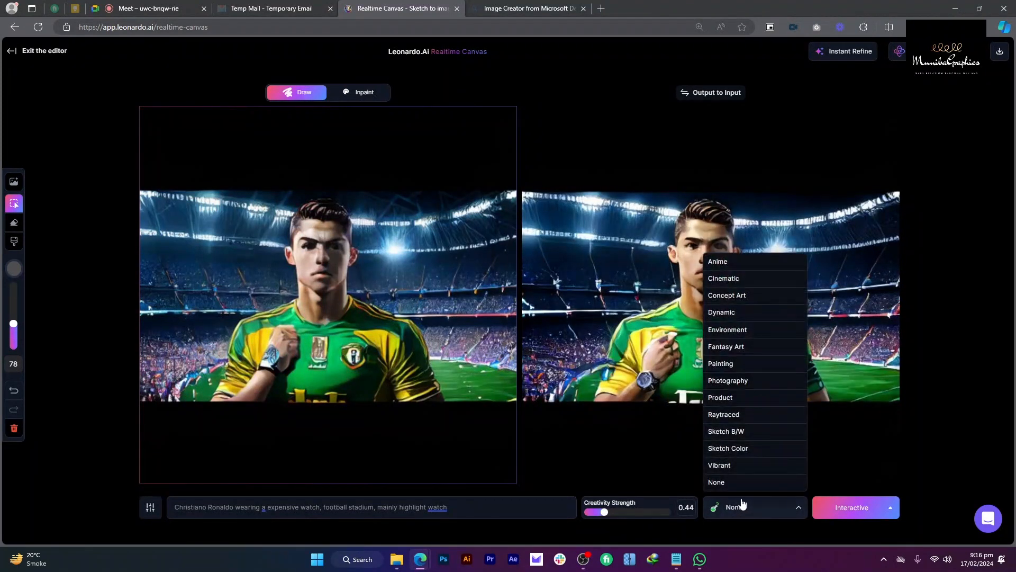
{"action": "left_click", "coordinate": [748, 315]}
{"action": "left_click", "coordinate": [782, 508]}
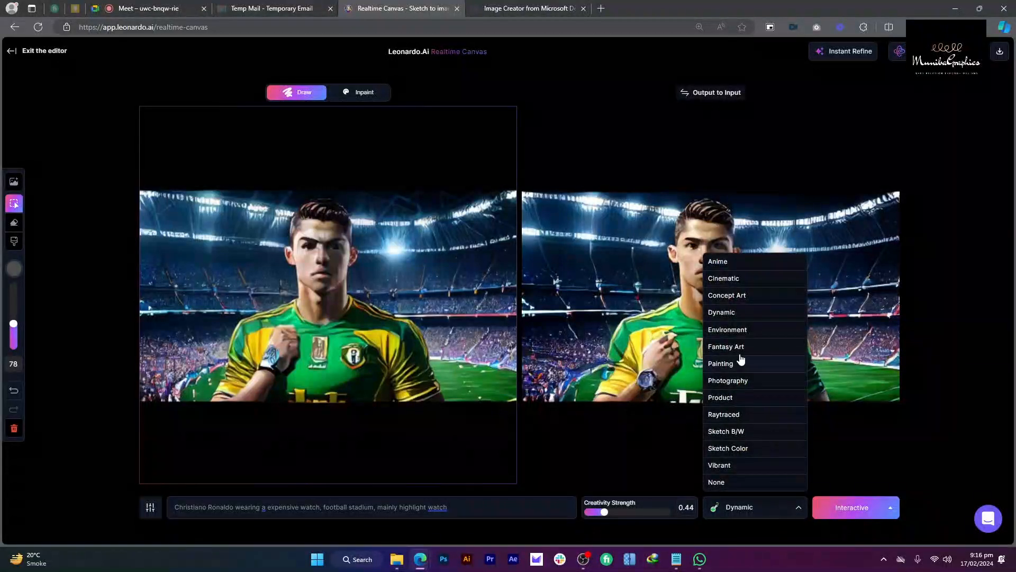
{"action": "left_click", "coordinate": [742, 350]}
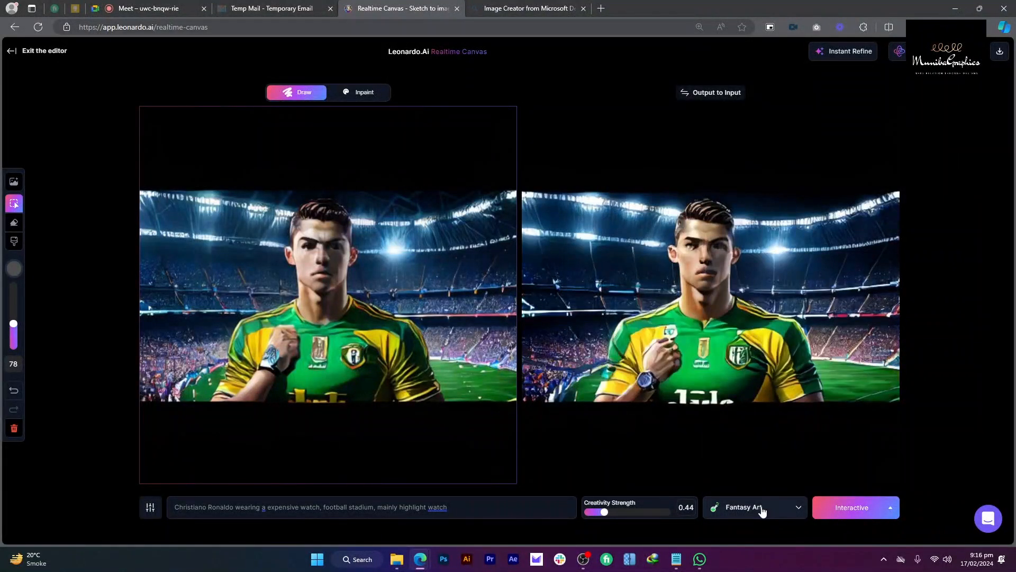
{"action": "left_click", "coordinate": [762, 510]}
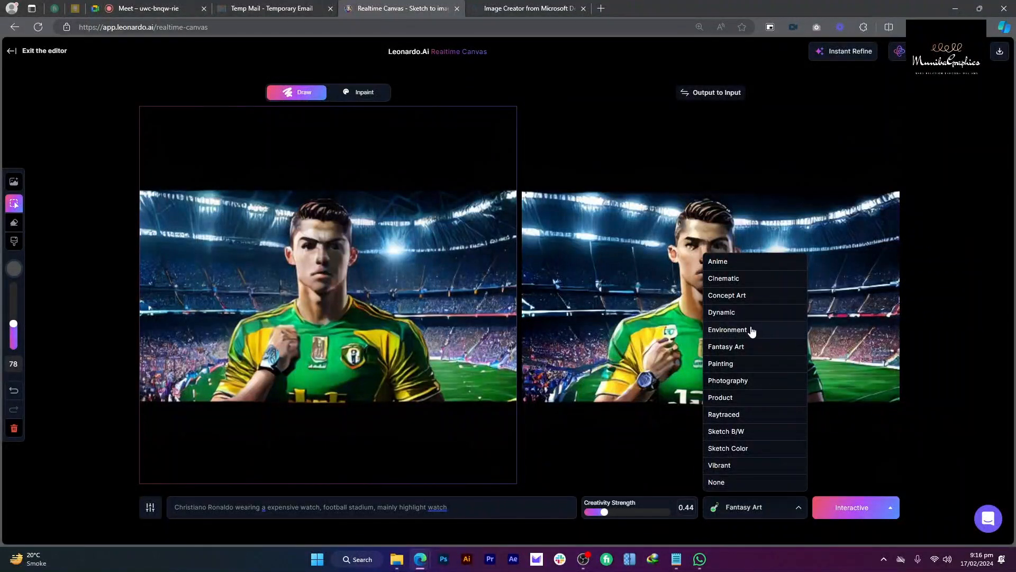
{"action": "left_click", "coordinate": [753, 331]}
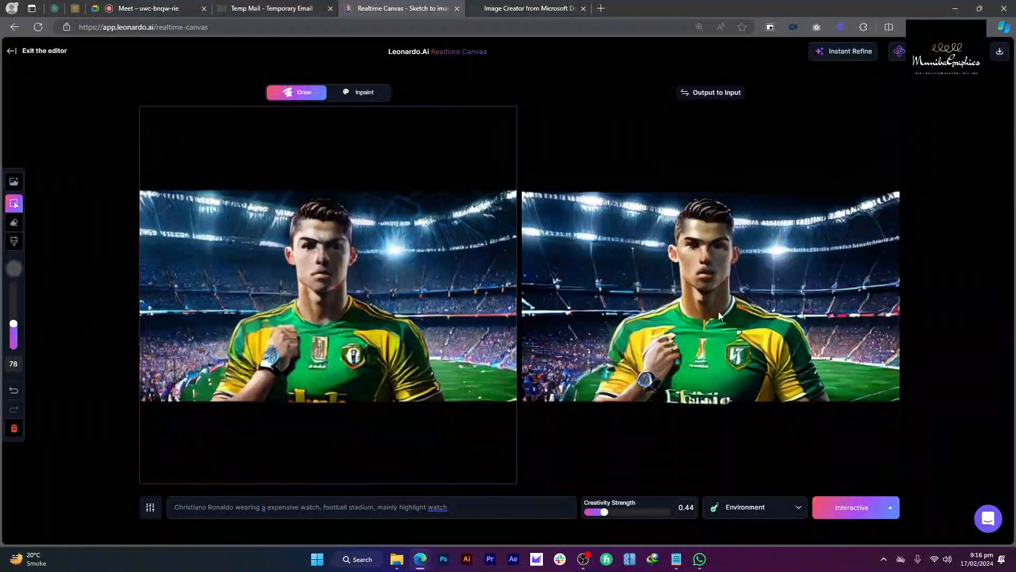
Step: Randomize the seed five times, then Instant Refine the footballer output
{"action": "left_click", "coordinate": [148, 507]}
{"action": "left_click", "coordinate": [160, 405]}
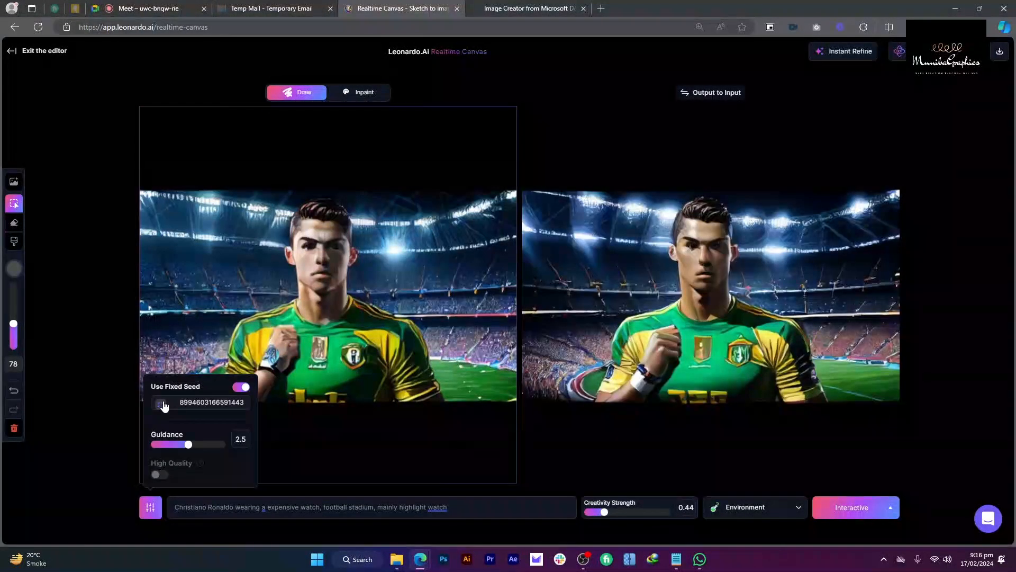
{"action": "left_click", "coordinate": [162, 404]}
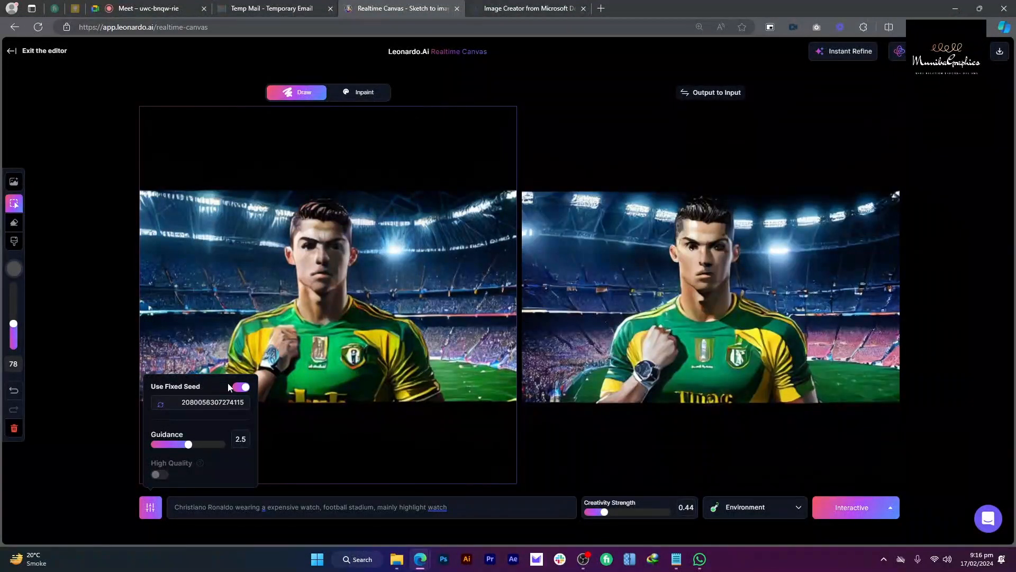
{"action": "left_click", "coordinate": [159, 405]}
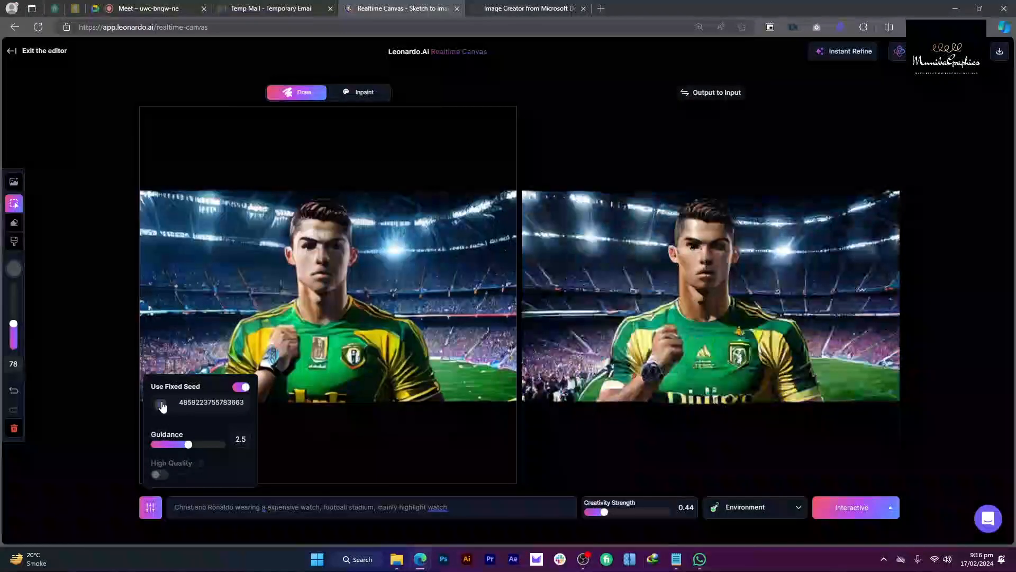
{"action": "left_click", "coordinate": [162, 406]}
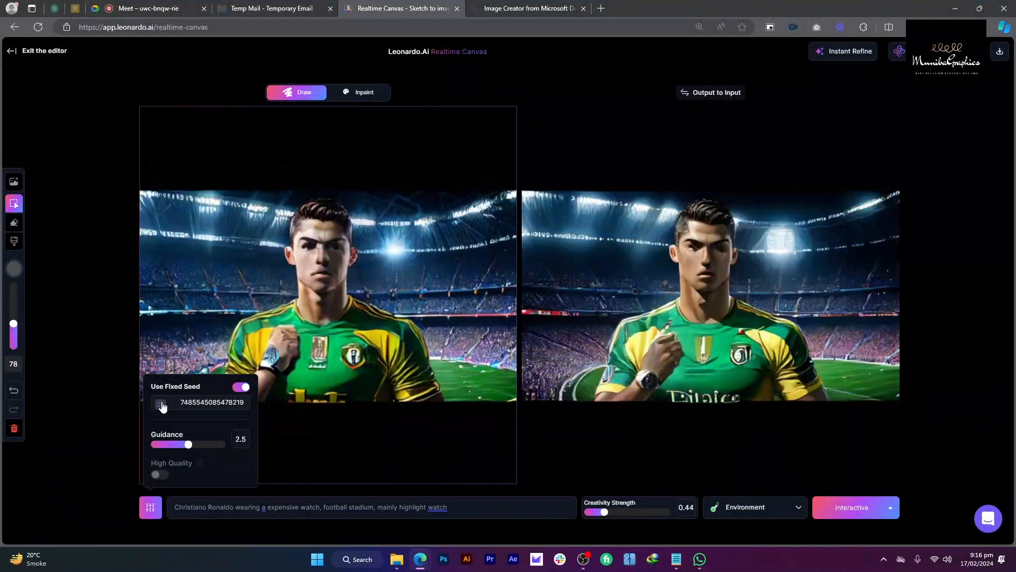
{"action": "left_click", "coordinate": [162, 406]}
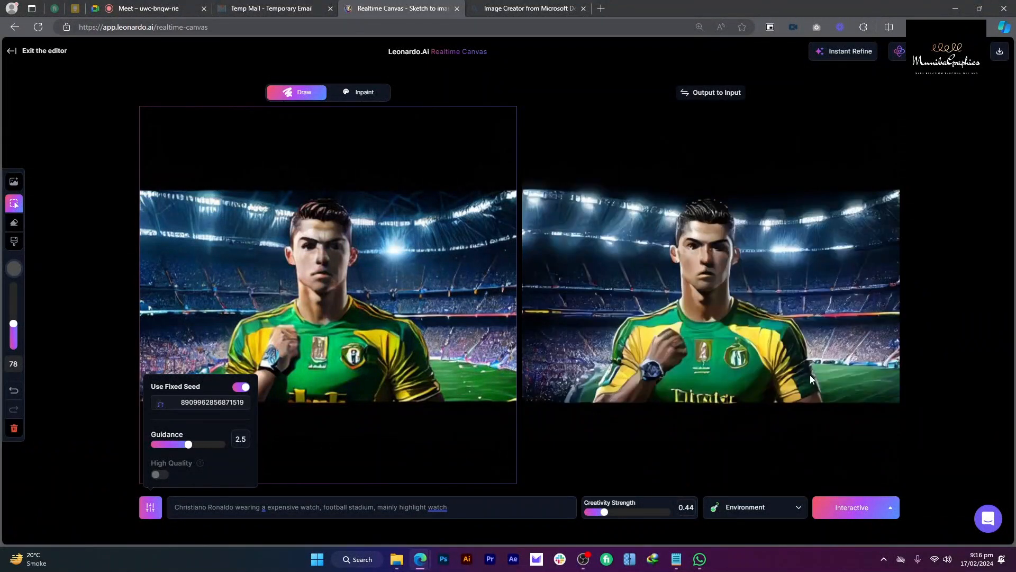
{"action": "left_click", "coordinate": [785, 310]}
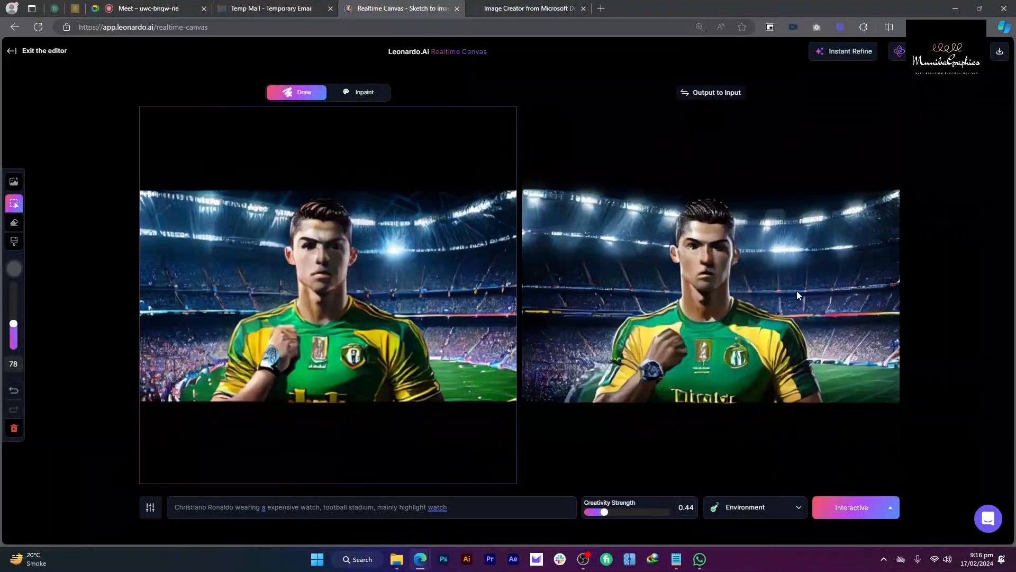
{"action": "left_click", "coordinate": [847, 52]}
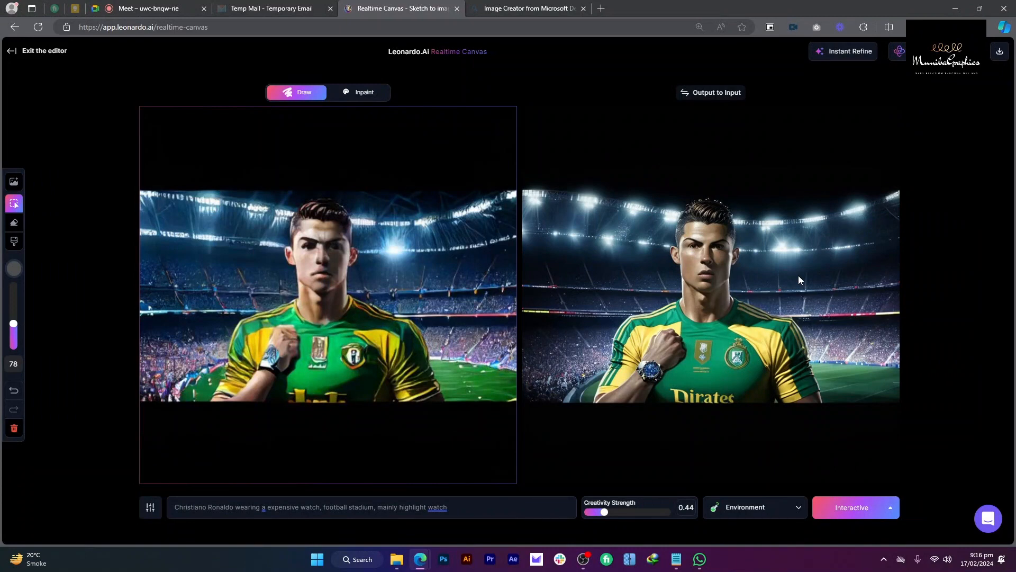
Step: Run an Alchemy upscale with High refiner strength and Smooth Mode
{"action": "left_click", "coordinate": [899, 51]}
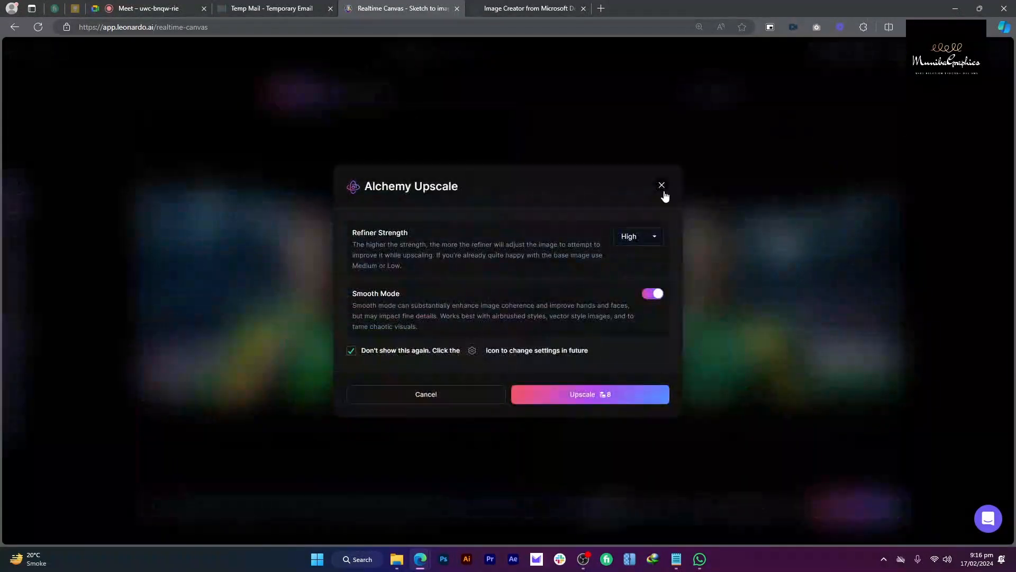
{"action": "left_click", "coordinate": [652, 237]}
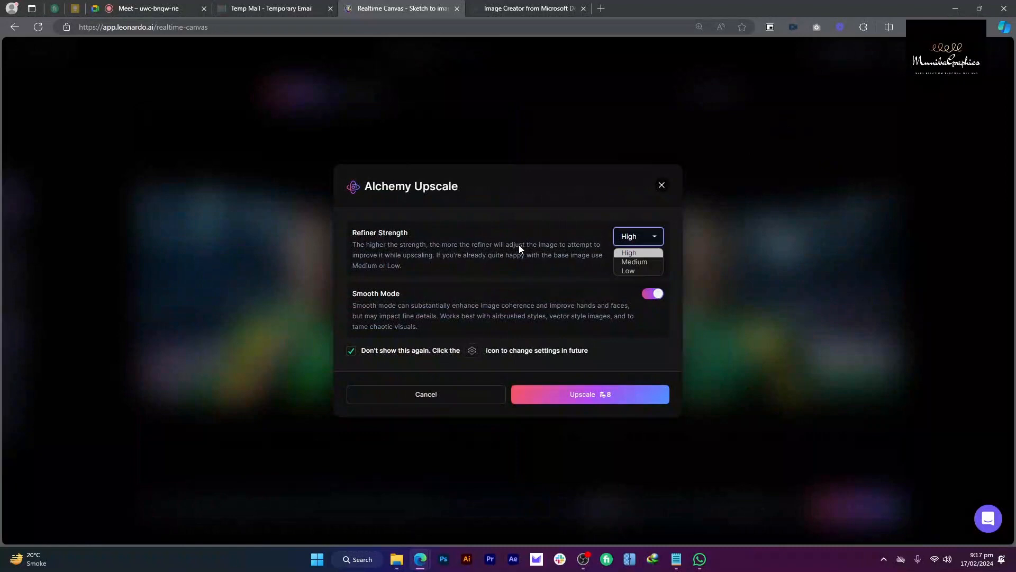
{"action": "triple_click", "coordinate": [392, 294]}
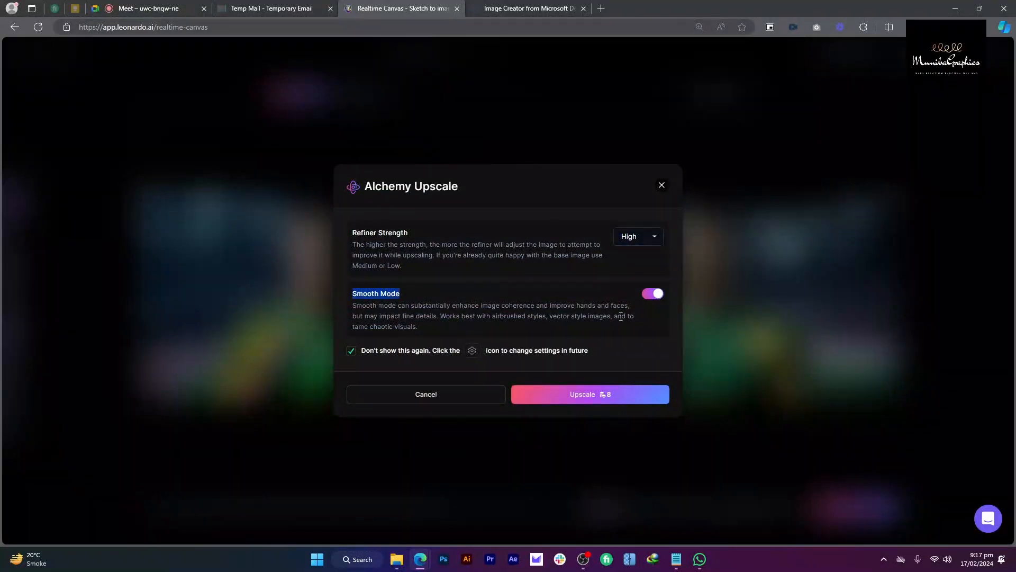
{"action": "left_click", "coordinate": [615, 386]}
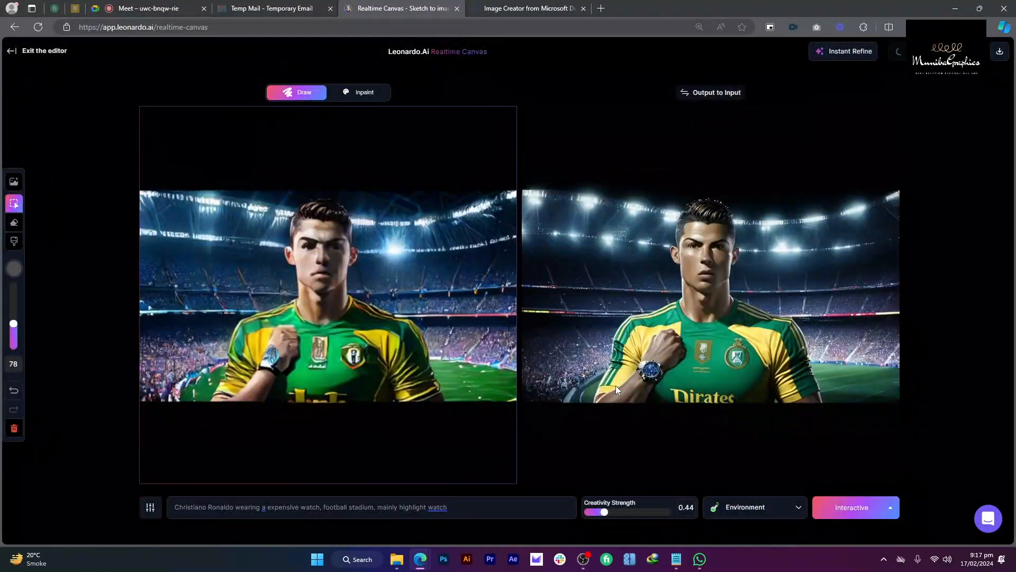
Step: Open a new browser tab beside the Realtime Canvas and Image Creator tabs
{"action": "left_click", "coordinate": [543, 5]}
{"action": "left_click", "coordinate": [602, 8]}
{"action": "left_click", "coordinate": [390, 6]}
{"action": "left_click", "coordinate": [667, 6]}
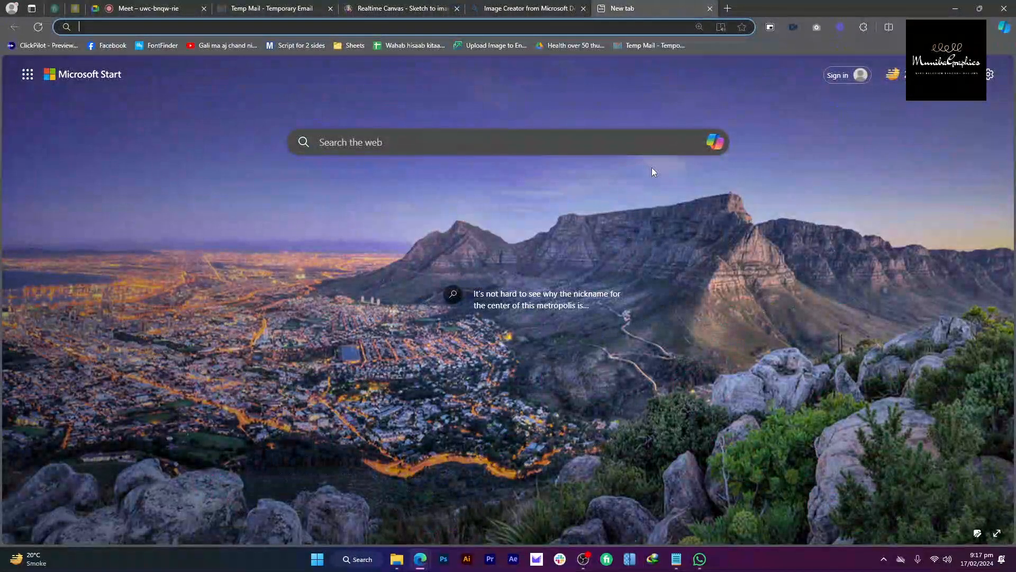
Step: Load app.leonardo.ai in the new tab, open Image Generation and view the footballer image full size
{"action": "type", "text": "app.leonardo.ai"}
{"action": "key", "text": "Return"}
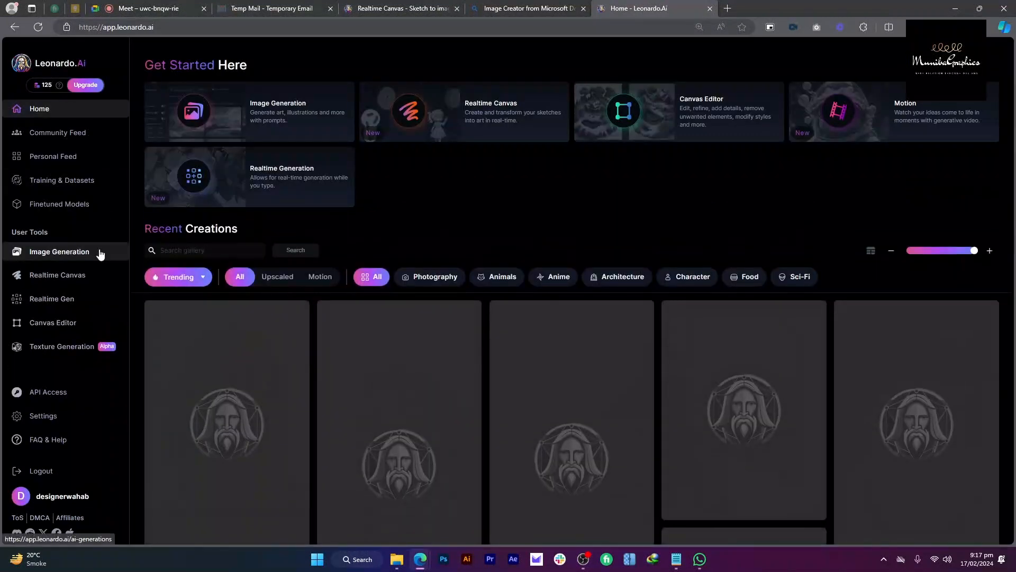
{"action": "left_click", "coordinate": [100, 252]}
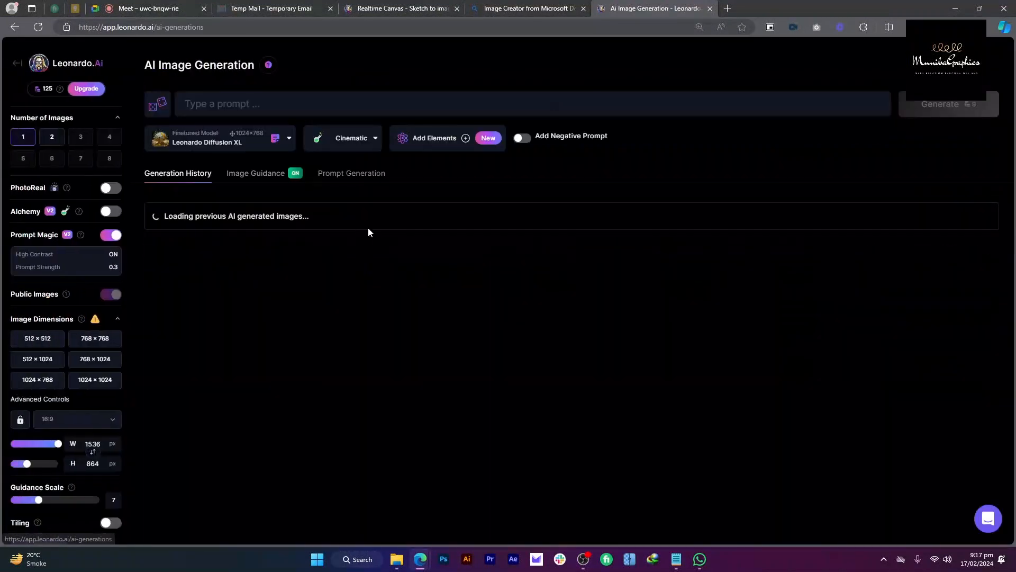
{"action": "left_click", "coordinate": [266, 338]}
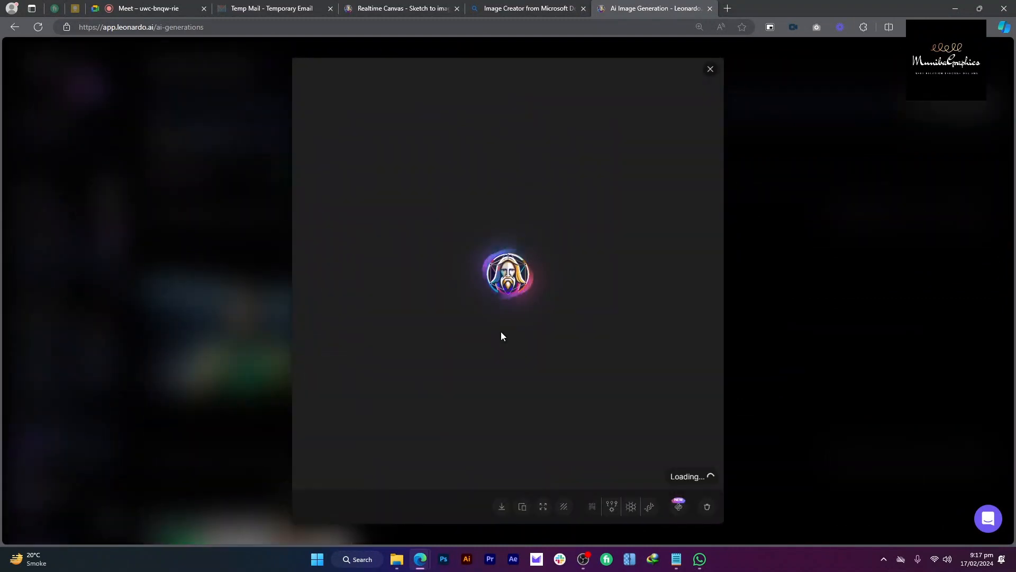
{"action": "left_click", "coordinate": [585, 6]}
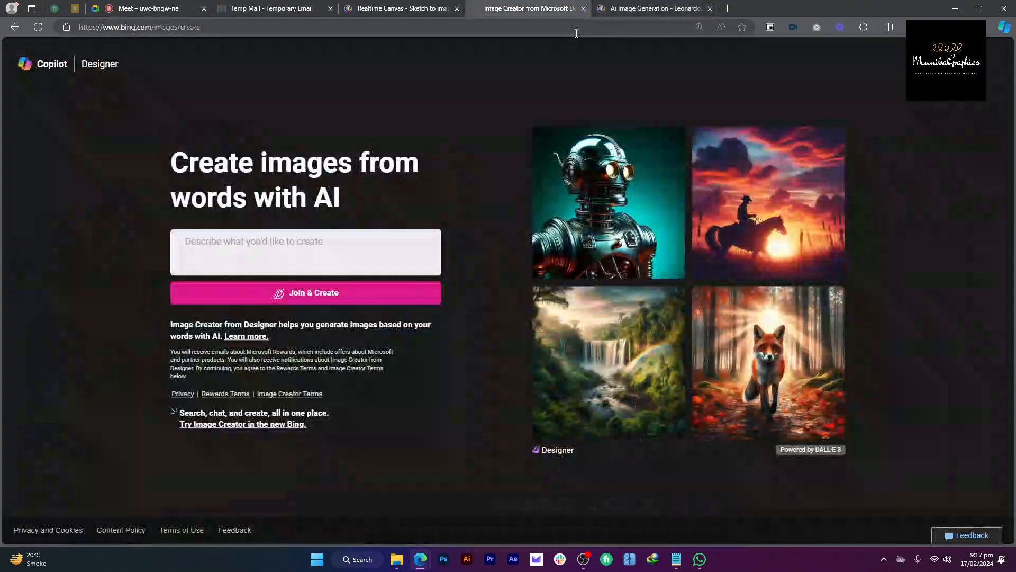
{"action": "left_click", "coordinate": [377, 11]}
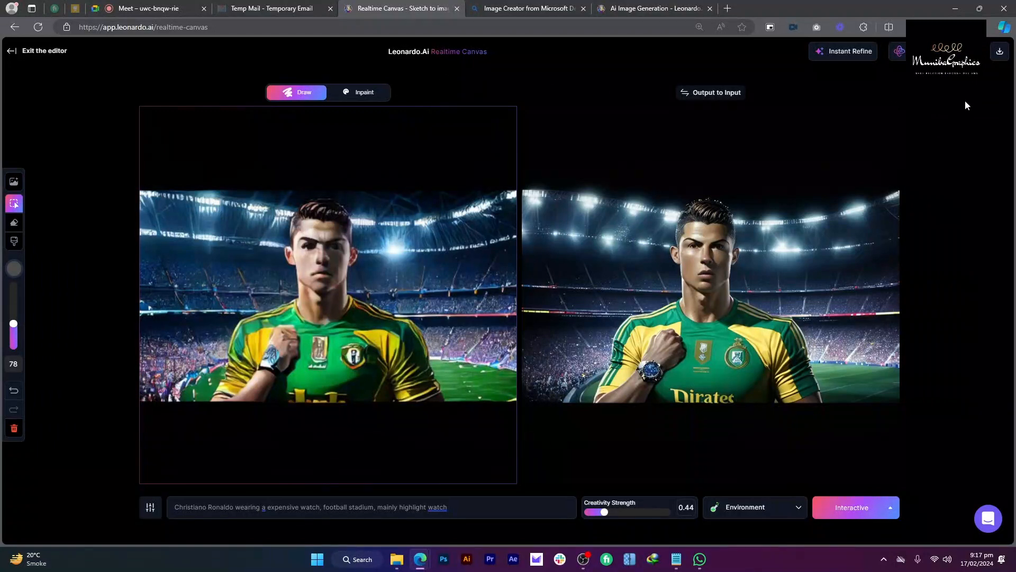
Step: Upscale the footballer image with Alchemy Upscaler High Smooth and download it
{"action": "left_click", "coordinate": [932, 52]}
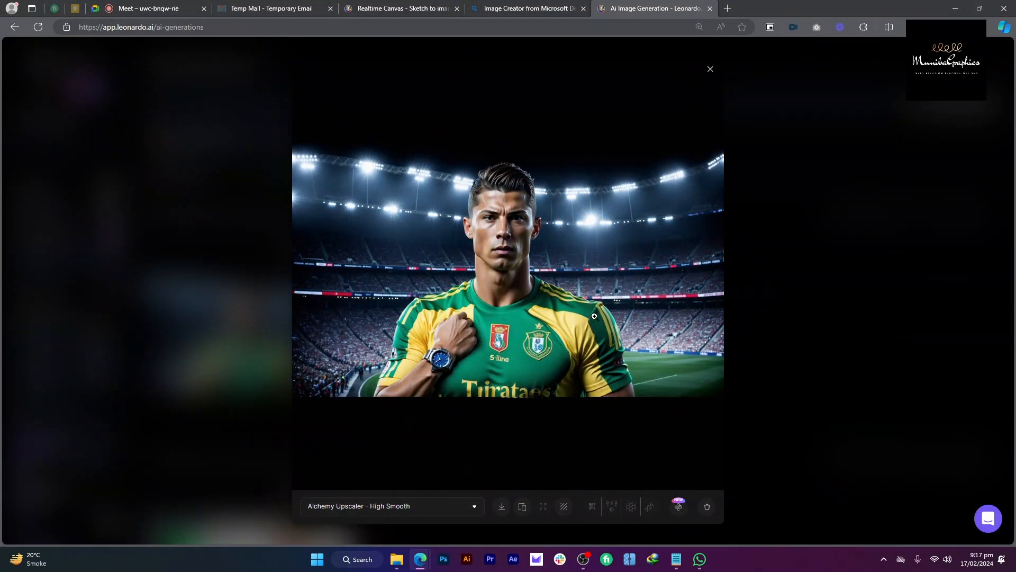
{"action": "left_click", "coordinate": [501, 507]}
Step: Switch to the Image Creator page and select its main heading
{"action": "left_click", "coordinate": [577, 6]}
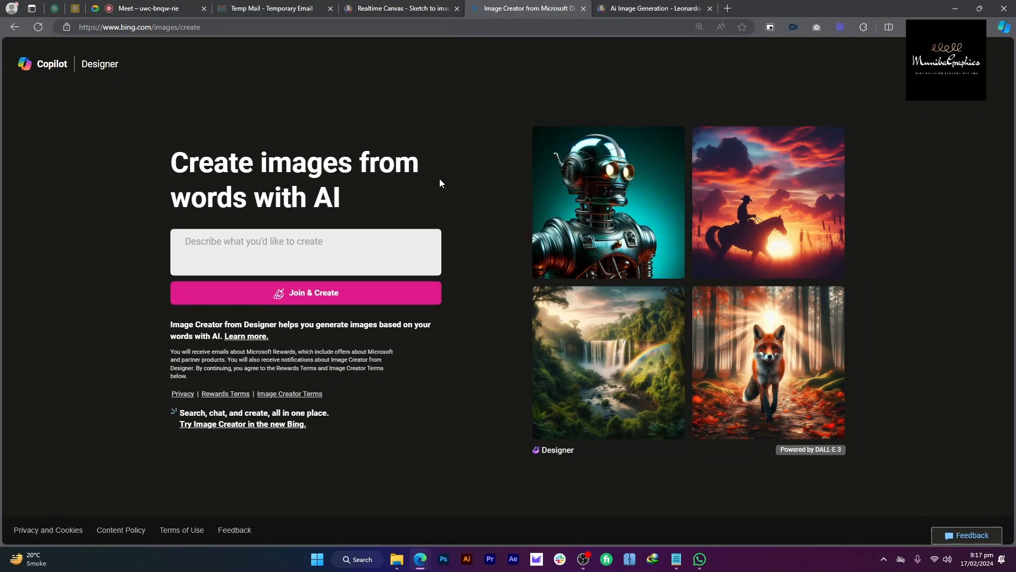
{"action": "left_click_drag", "start_coordinate": [423, 195], "coordinate": [172, 159]}
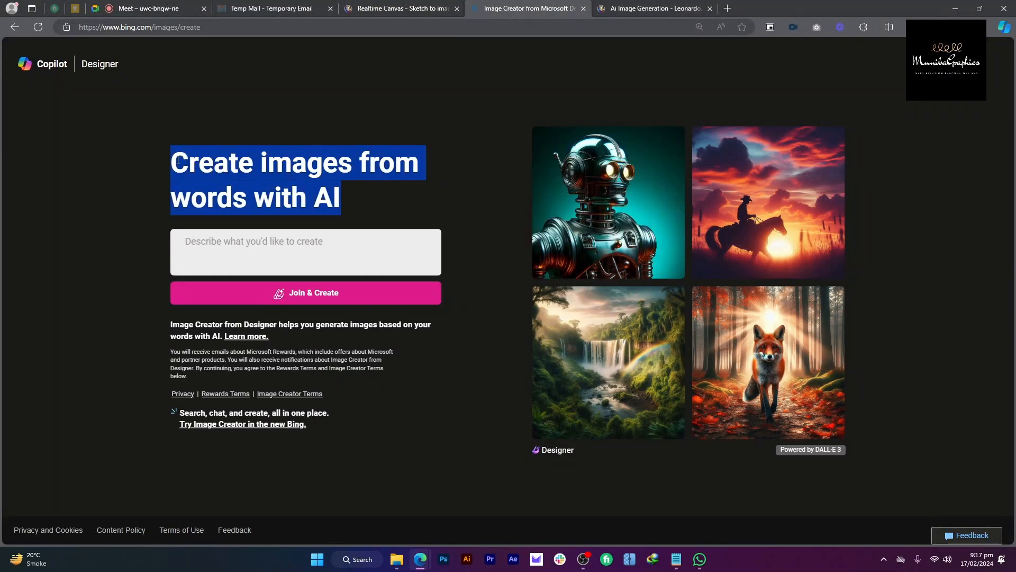
{"action": "triple_click", "coordinate": [180, 161]}
{"action": "left_click", "coordinate": [413, 6]}
{"action": "left_click", "coordinate": [516, 5]}
Step: Repeatedly highlight the 'Create images from words with AI' heading while explaining it
{"action": "left_click_drag", "start_coordinate": [437, 185], "coordinate": [366, 197]}
{"action": "left_click", "coordinate": [169, 154]}
{"action": "left_click_drag", "start_coordinate": [349, 197], "coordinate": [170, 161]}
{"action": "left_click", "coordinate": [175, 176]}
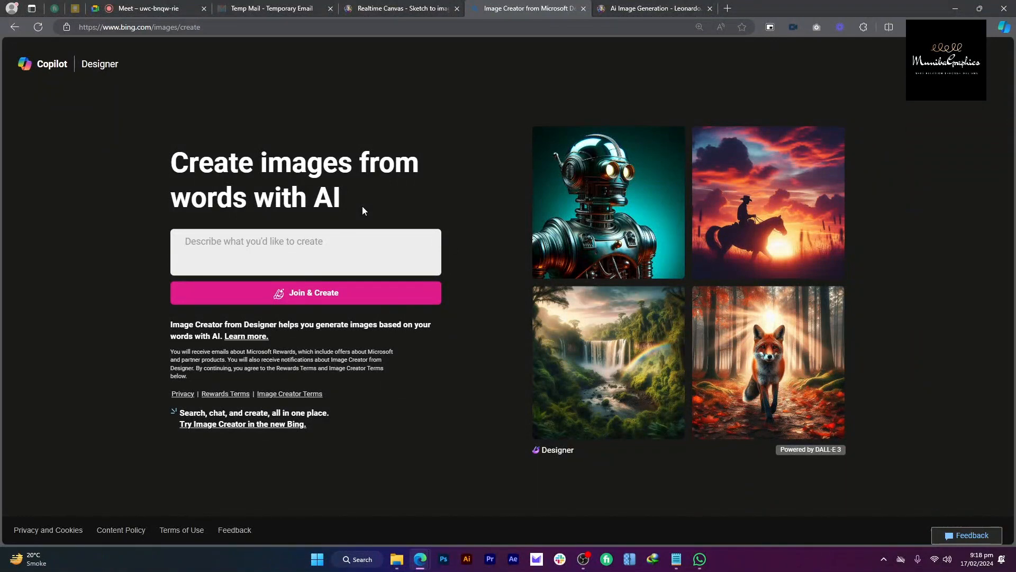
{"action": "left_click_drag", "start_coordinate": [356, 202], "coordinate": [189, 162]}
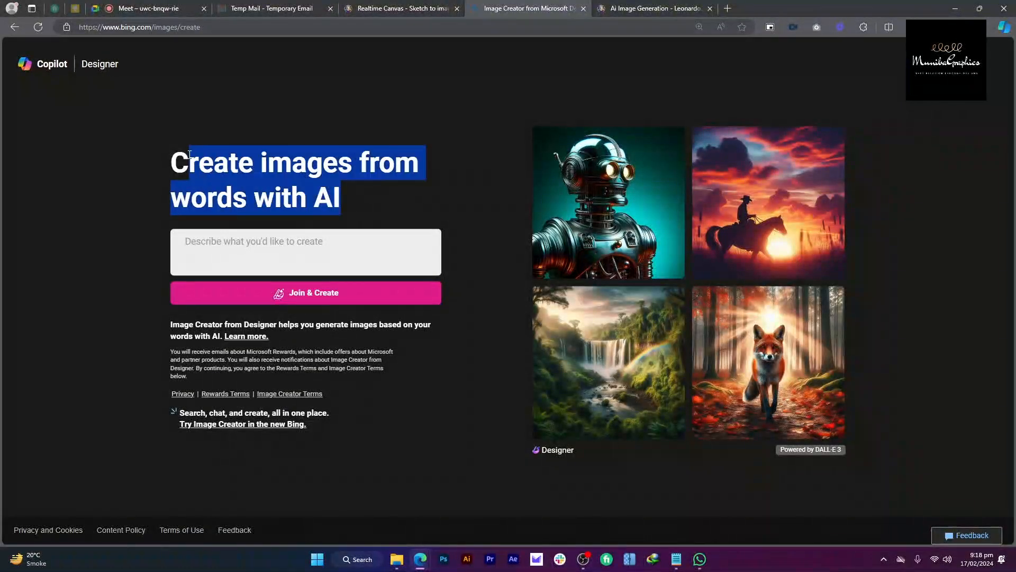
{"action": "left_click", "coordinate": [446, 157]}
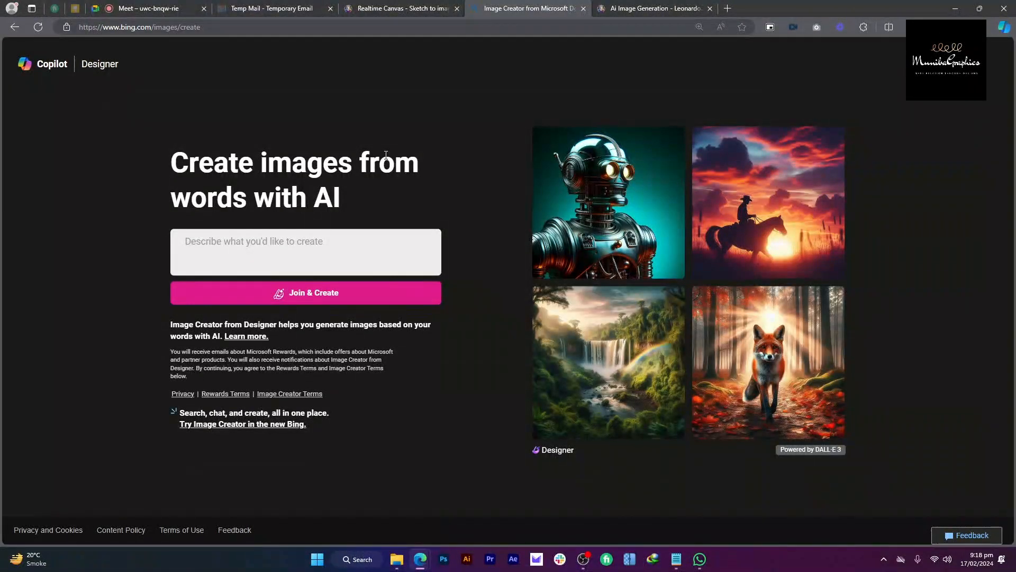
{"action": "left_click_drag", "start_coordinate": [342, 199], "coordinate": [191, 161]}
{"action": "left_click_drag", "start_coordinate": [170, 162], "coordinate": [418, 168]}
{"action": "left_click", "coordinate": [411, 175]}
{"action": "left_click_drag", "start_coordinate": [401, 197], "coordinate": [97, 69]}
{"action": "left_click_drag", "start_coordinate": [192, 146], "coordinate": [340, 198]}
{"action": "left_click", "coordinate": [333, 198]}
Step: Reload the Tempail temporary email page and highlight its description
{"action": "left_click", "coordinate": [310, 6]}
{"action": "left_click", "coordinate": [527, 218]}
{"action": "left_click", "coordinate": [288, 101]}
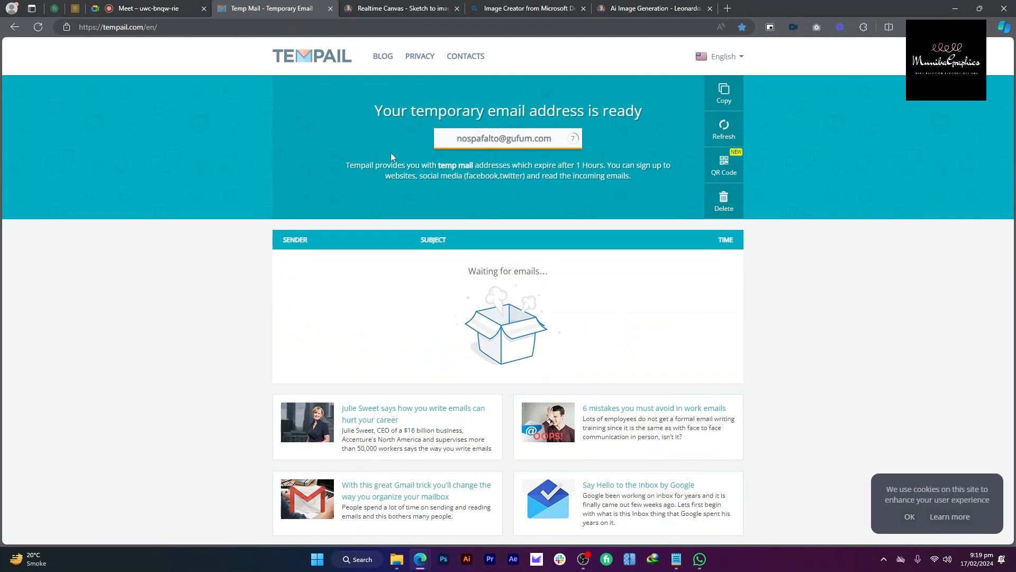
{"action": "left_click", "coordinate": [530, 8]}
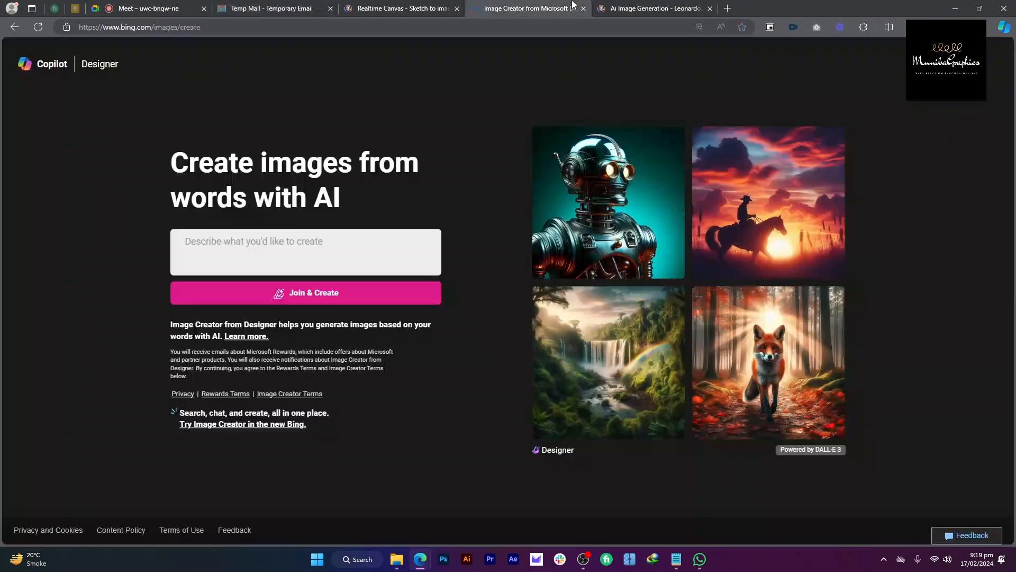
{"action": "left_click", "coordinate": [297, 8]}
{"action": "mouse_move", "coordinate": [345, 162]}
{"action": "left_mouse_down"}
{"action": "mouse_move", "coordinate": [642, 176]}
{"action": "mouse_move", "coordinate": [353, 160]}
{"action": "left_mouse_up"}
{"action": "left_click", "coordinate": [352, 160]}
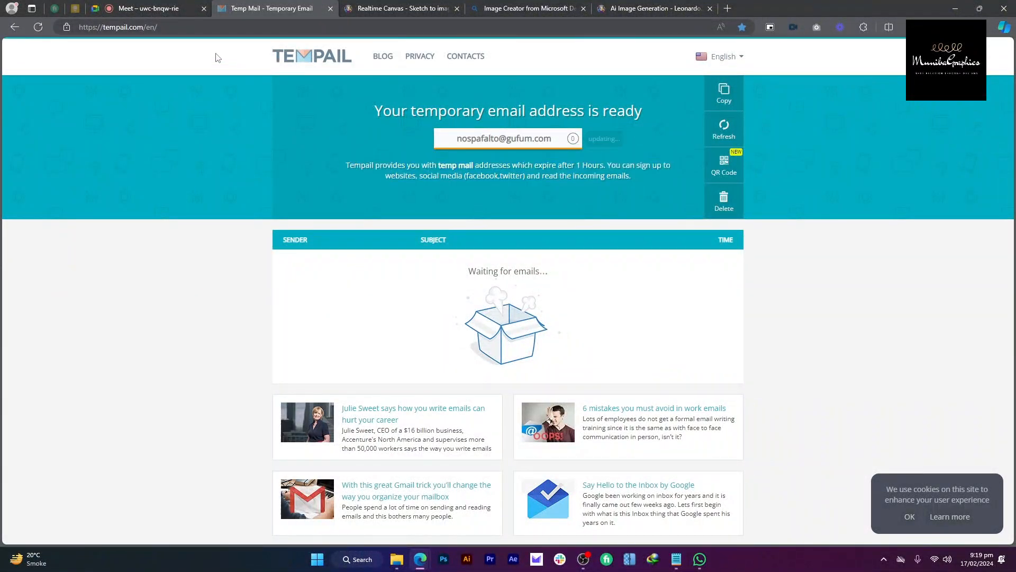
Step: Share the Tempail web address in the Google Meet chat
{"action": "left_click", "coordinate": [275, 26]}
{"action": "key", "text": "ctrl+c"}
{"action": "left_click", "coordinate": [163, 5]}
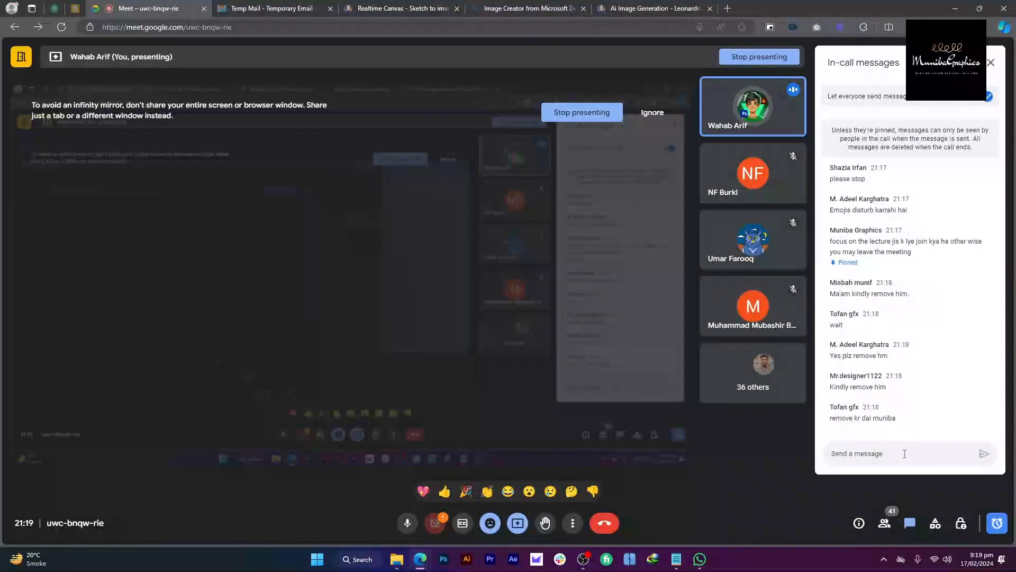
{"action": "left_click", "coordinate": [905, 454]}
{"action": "key", "text": "ctrl+v"}
{"action": "key", "text": "Return"}
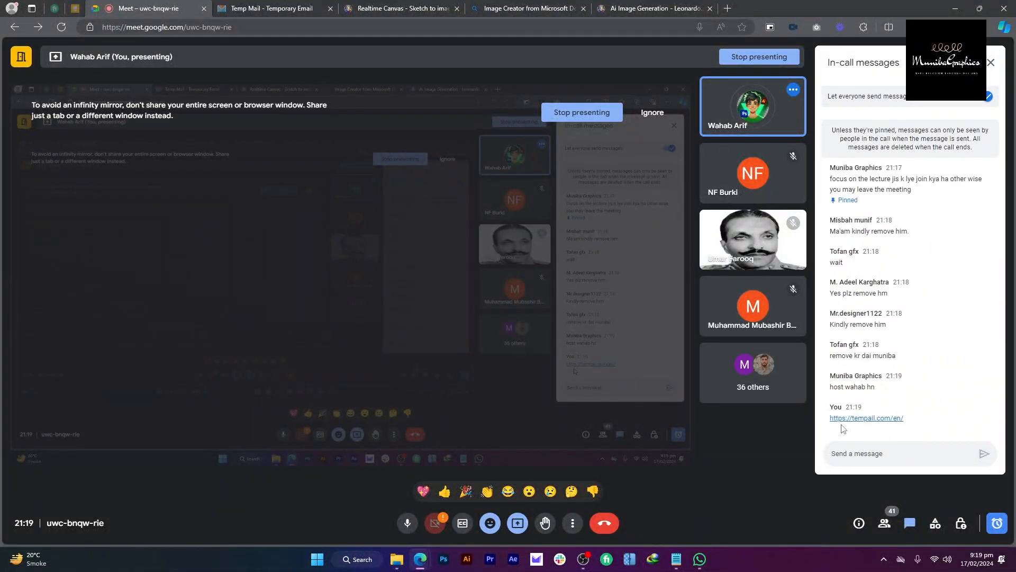
Step: Refresh the Tempail inbox and delete the address to get a new one
{"action": "left_click", "coordinate": [286, 8]}
{"action": "left_click", "coordinate": [425, 239]}
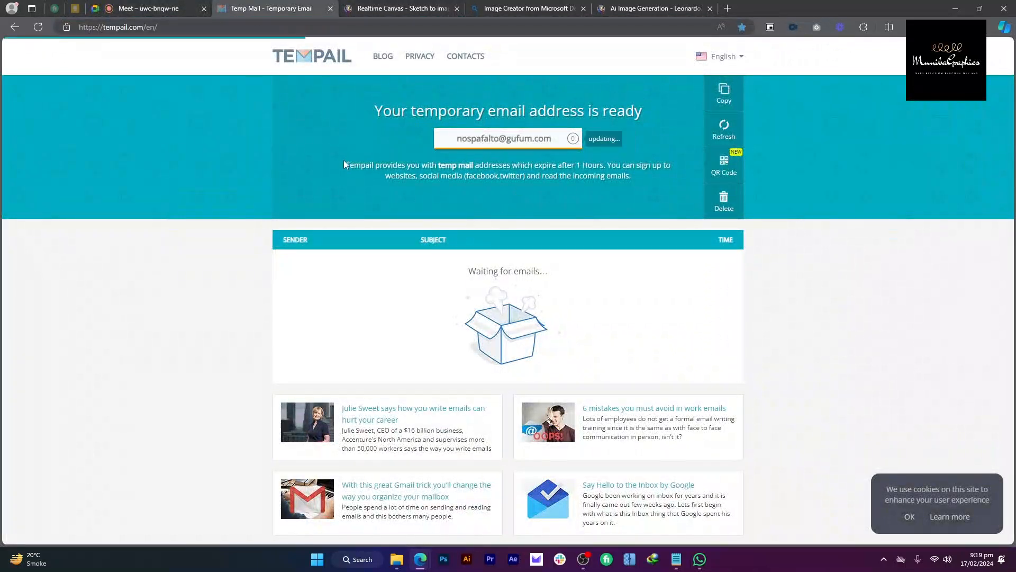
{"action": "left_click_drag", "start_coordinate": [344, 160], "coordinate": [668, 173]}
{"action": "left_click", "coordinate": [668, 173]}
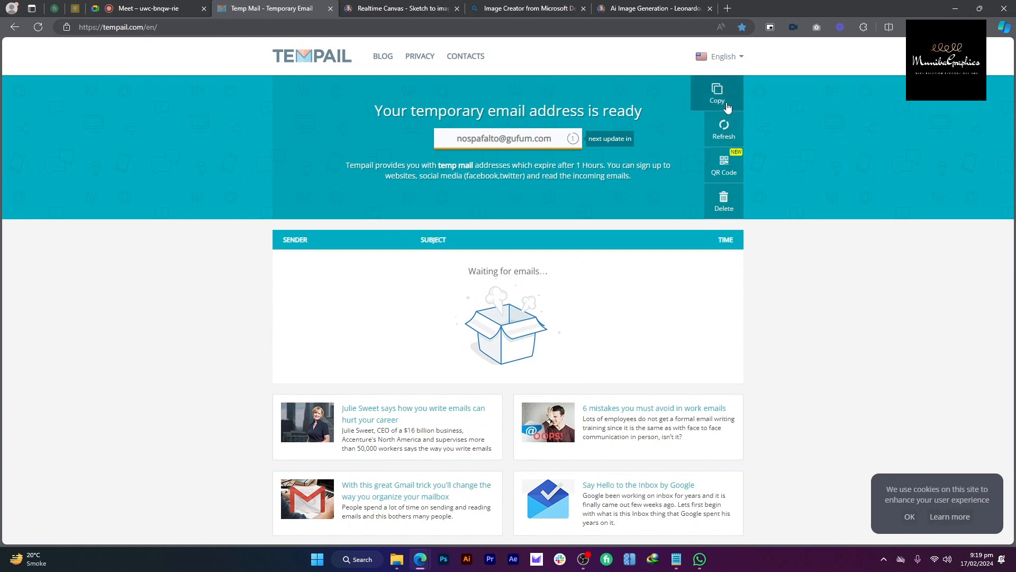
{"action": "left_click", "coordinate": [729, 126]}
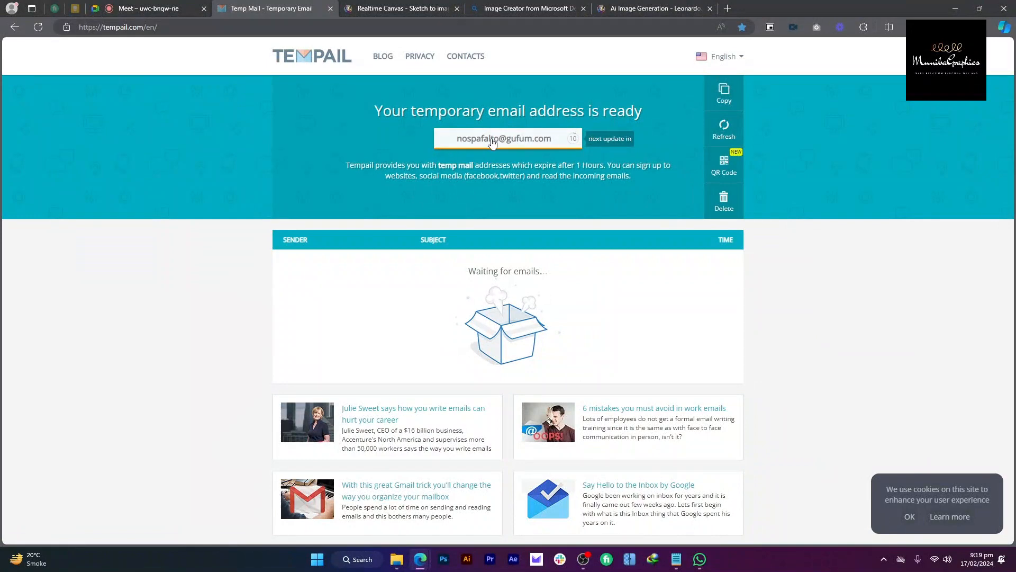
{"action": "left_click", "coordinate": [714, 203]}
Step: Copy the new temporary address and start signing in to Image Creator with a personal account
{"action": "left_click", "coordinate": [724, 93]}
{"action": "left_click", "coordinate": [527, 8]}
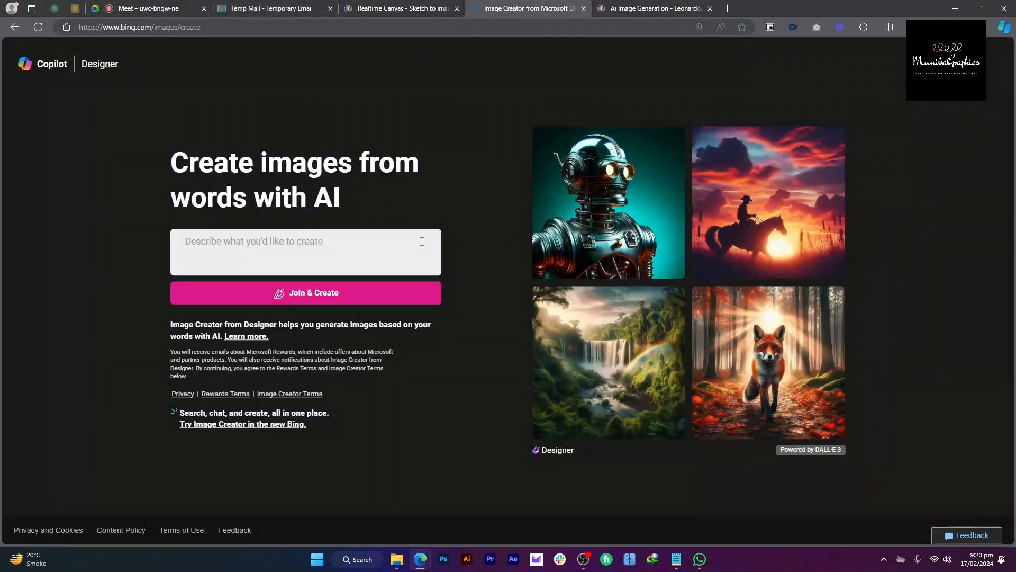
{"action": "left_click", "coordinate": [344, 293]}
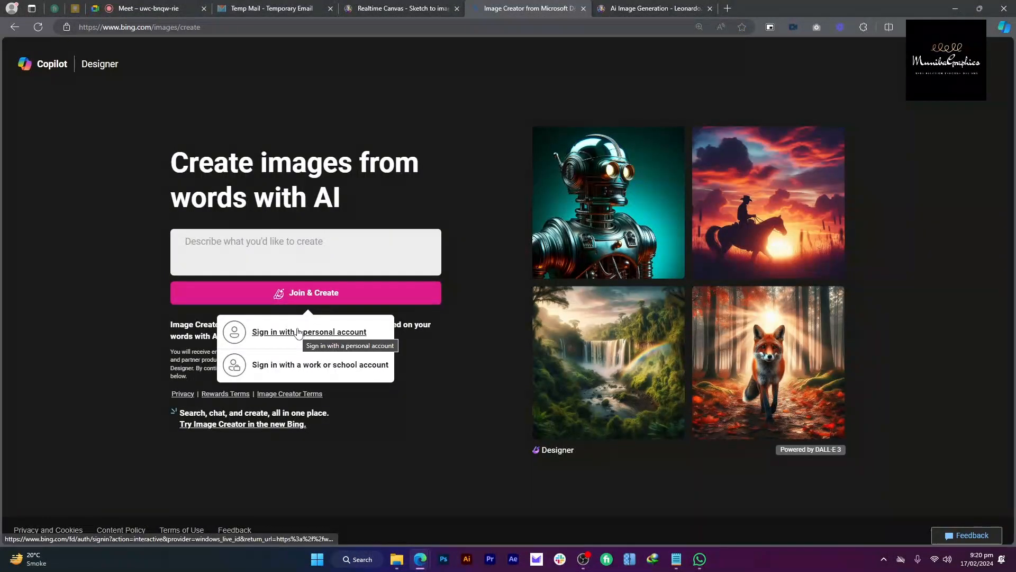
{"action": "left_click", "coordinate": [299, 332]}
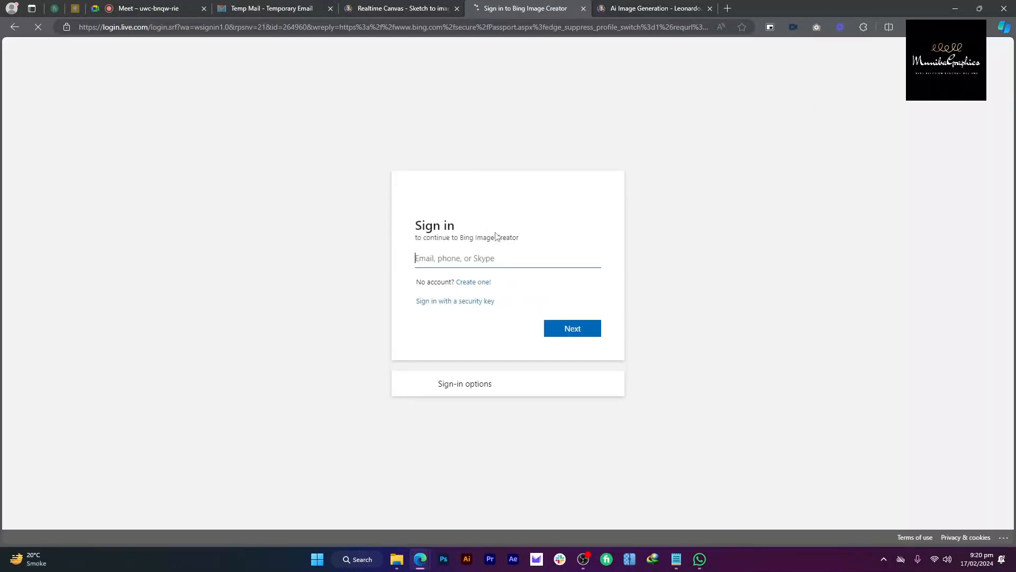
Step: Enter the temporary email and choose to create a new Microsoft account with it
{"action": "left_click", "coordinate": [500, 254]}
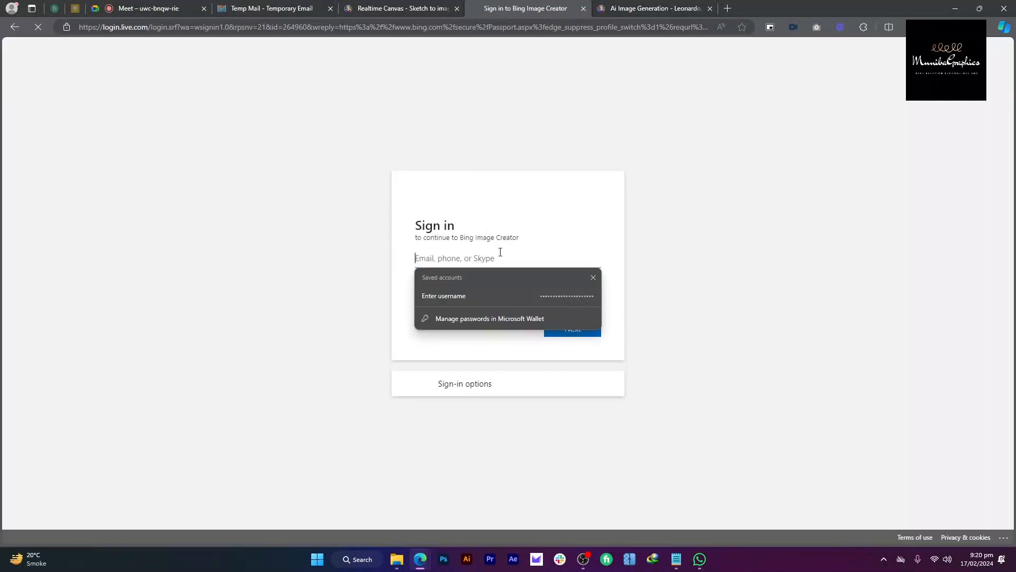
{"action": "key", "text": "ctrl+v"}
{"action": "left_click", "coordinate": [509, 238]}
{"action": "left_click", "coordinate": [563, 329]}
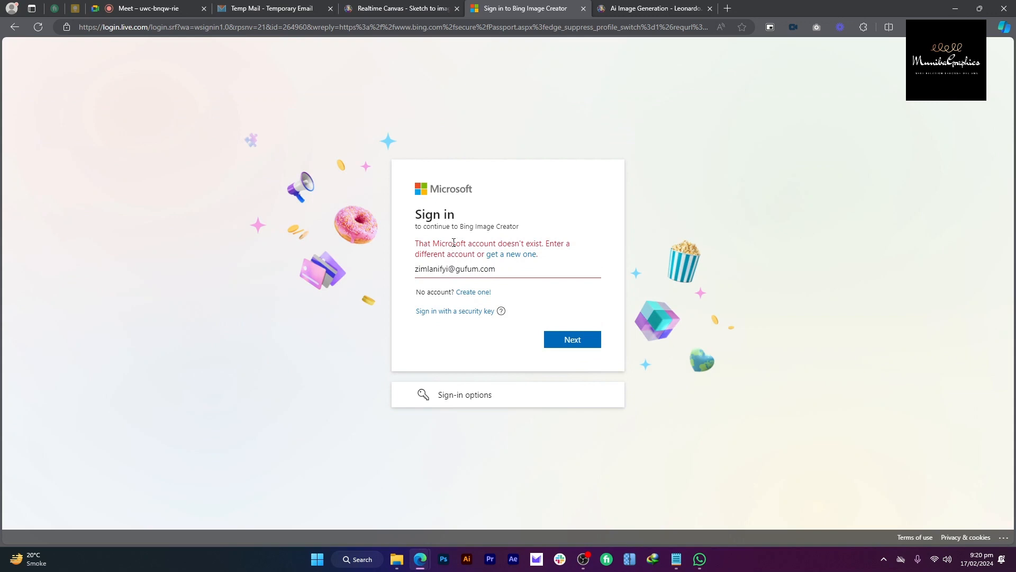
{"action": "key", "text": "Return"}
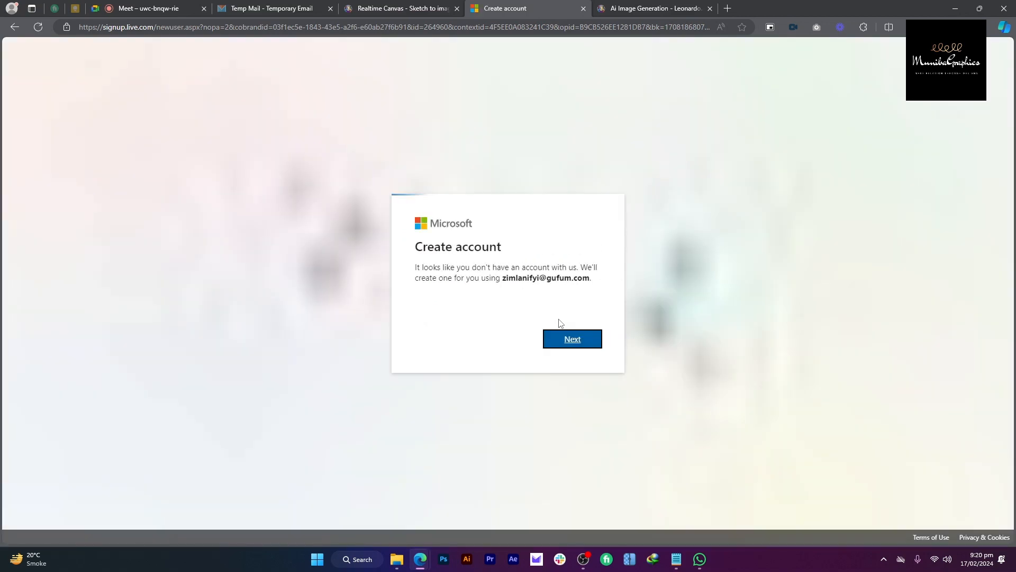
{"action": "left_click", "coordinate": [570, 342]}
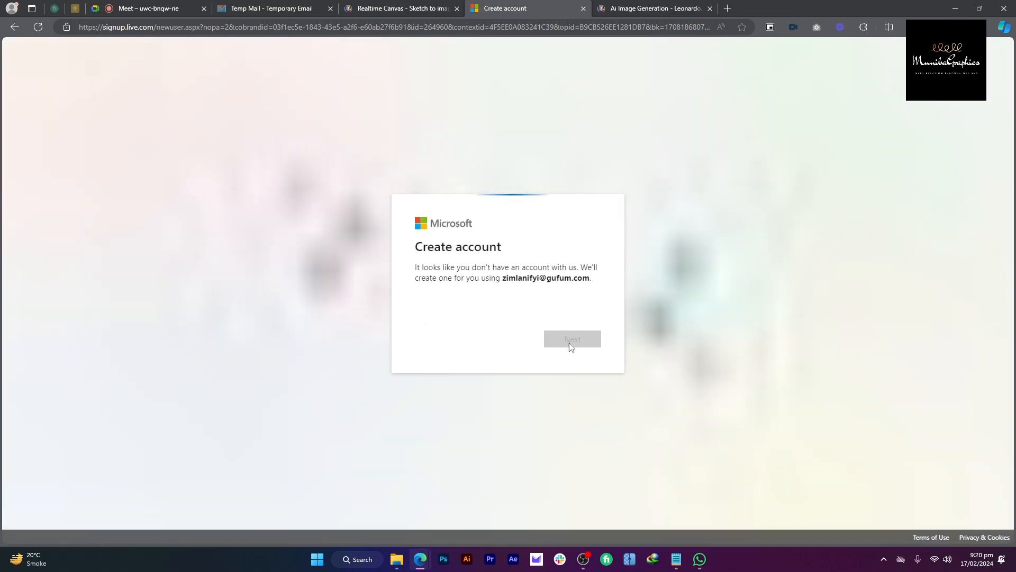
{"action": "left_click", "coordinate": [504, 304]}
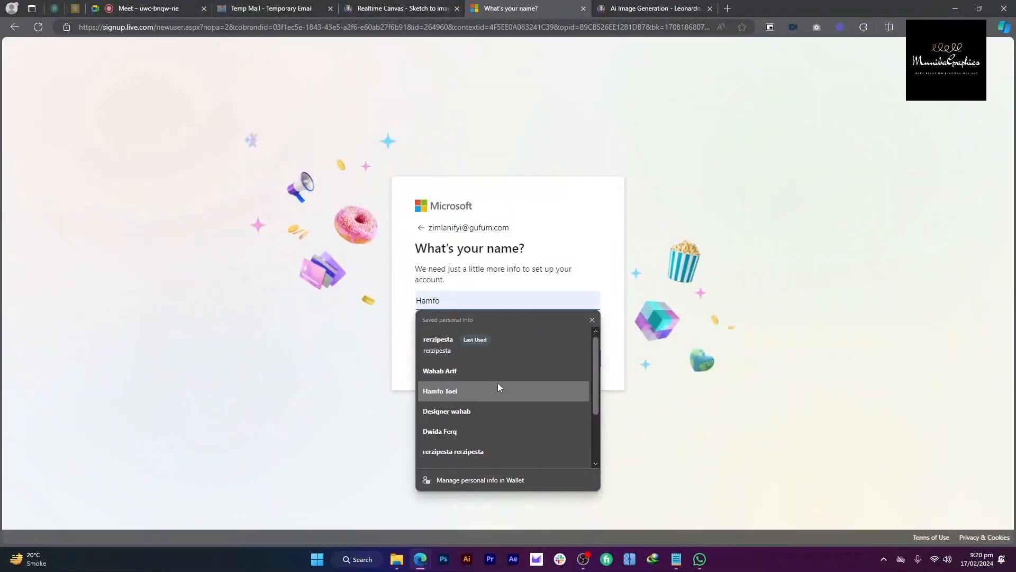
{"action": "left_click", "coordinate": [498, 383]}
{"action": "left_click", "coordinate": [593, 360]}
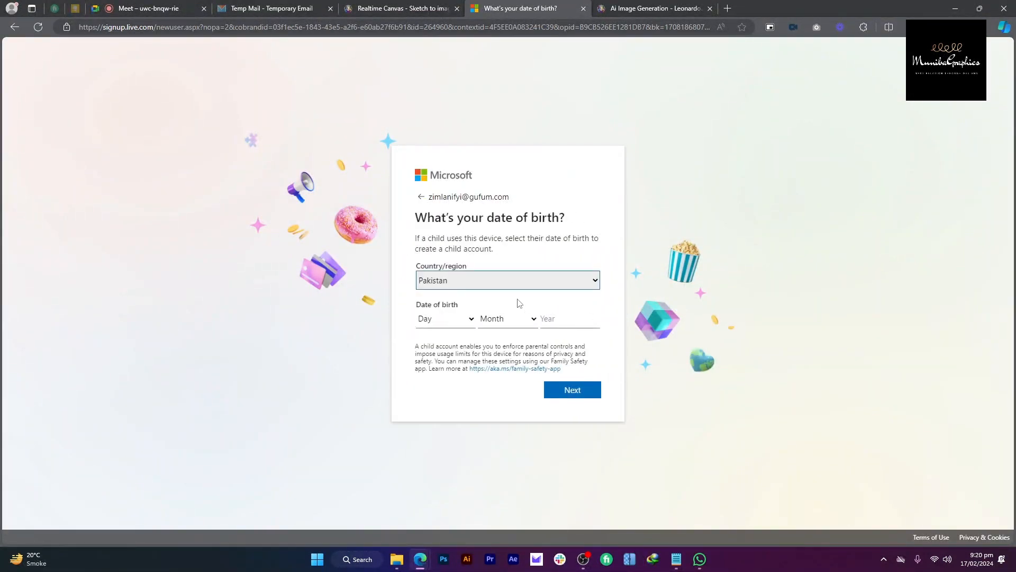
{"action": "left_click", "coordinate": [511, 284]}
{"action": "left_click", "coordinate": [476, 365]}
{"action": "left_click", "coordinate": [450, 318]}
{"action": "left_click", "coordinate": [445, 199]}
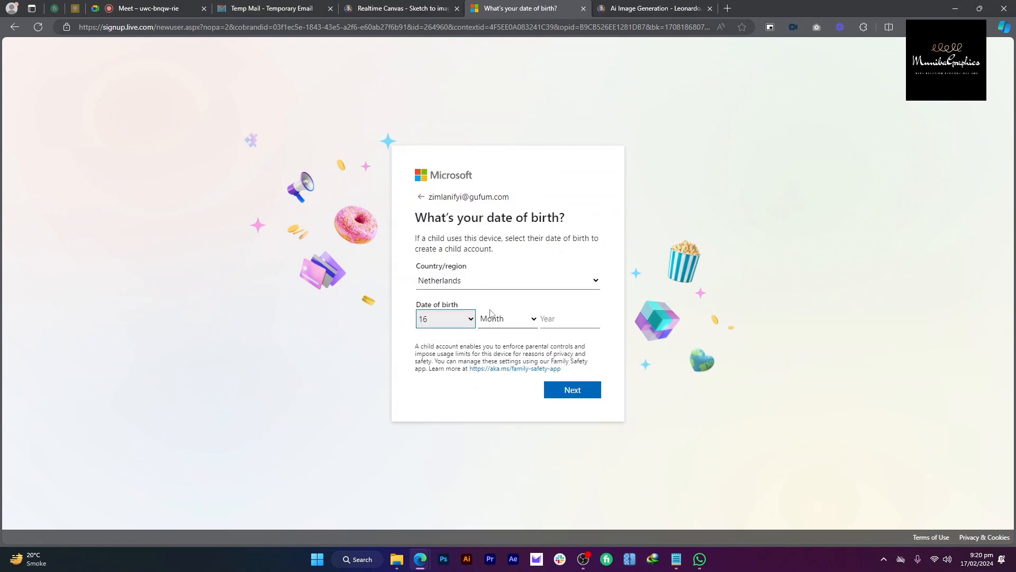
{"action": "left_click", "coordinate": [507, 319]}
{"action": "left_click", "coordinate": [521, 372]}
{"action": "left_click", "coordinate": [550, 320]}
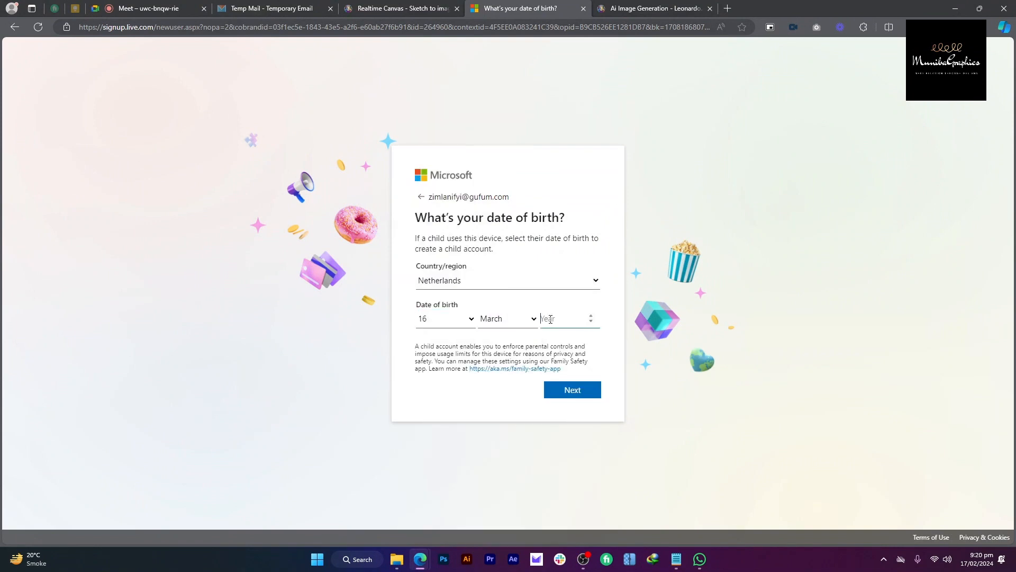
{"action": "type", "text": "1984"}
{"action": "left_click", "coordinate": [572, 396]}
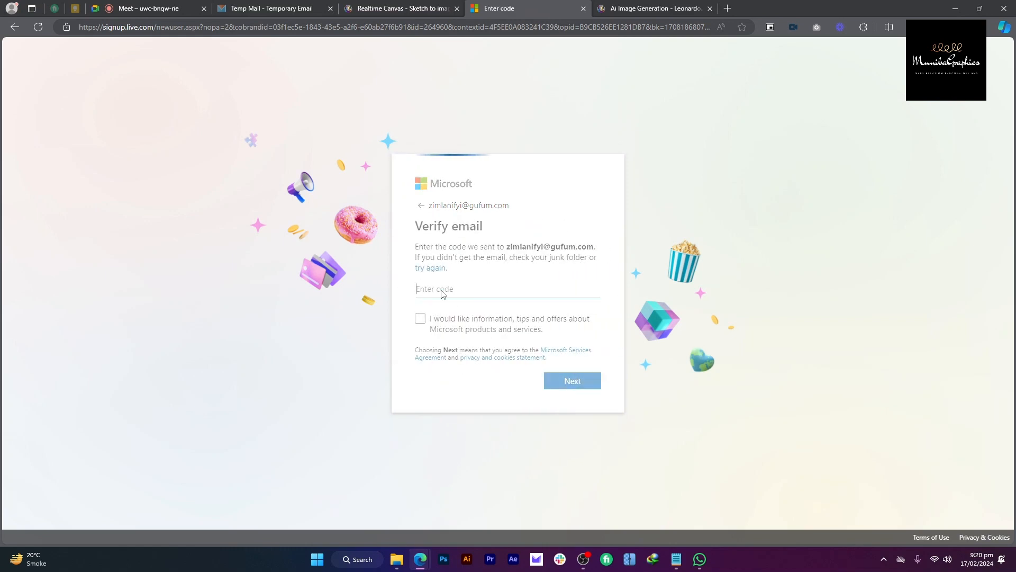
{"action": "left_click", "coordinate": [430, 5]}
{"action": "left_click", "coordinate": [500, 4]}
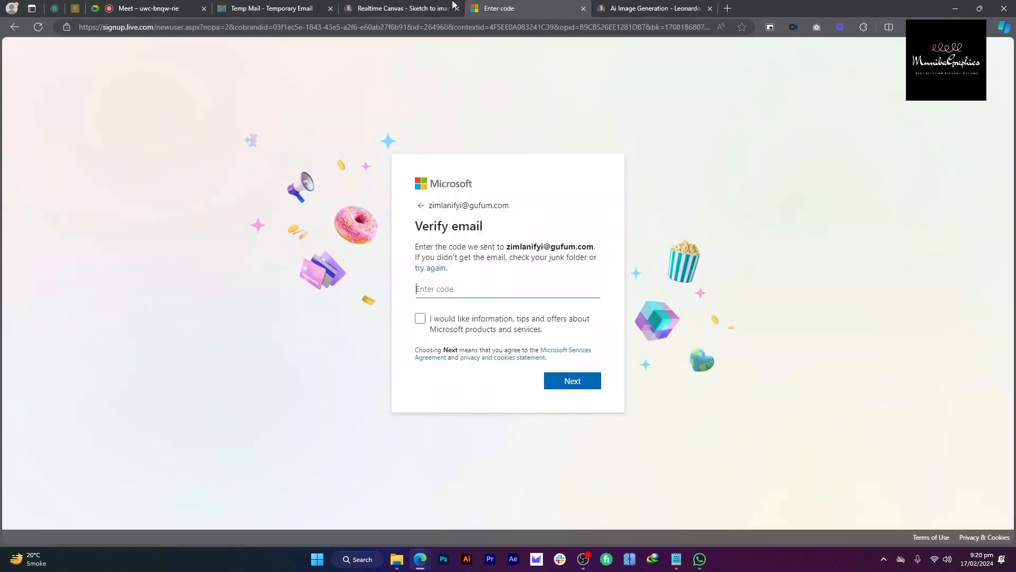
{"action": "left_click", "coordinate": [275, 5]}
{"action": "left_click", "coordinate": [722, 144]}
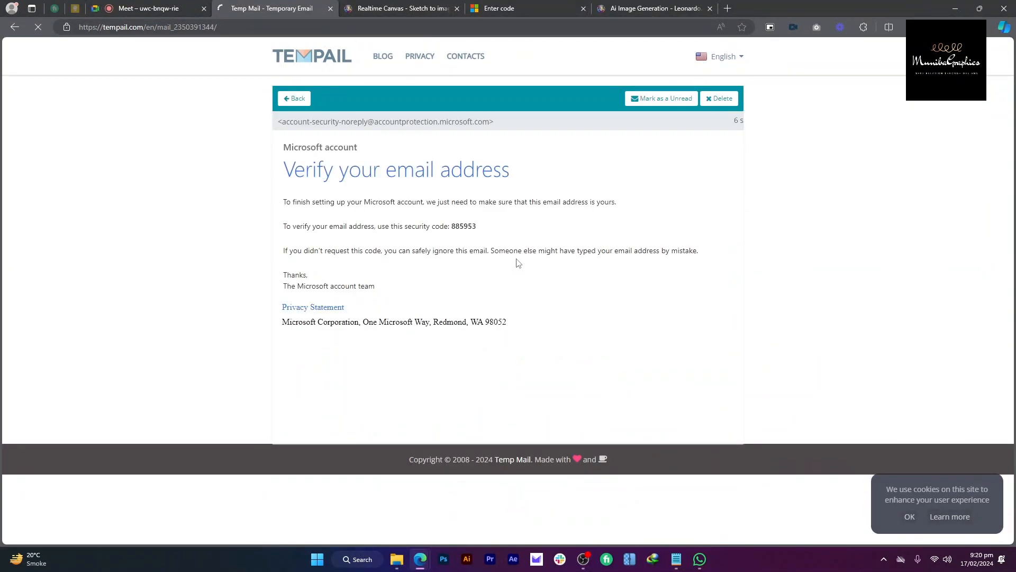
{"action": "left_click_drag", "start_coordinate": [479, 228], "coordinate": [451, 228]}
Step: Paste the security code on the Verify email page and submit it
{"action": "left_click", "coordinate": [500, 6]}
{"action": "key", "text": "ctrl+v"}
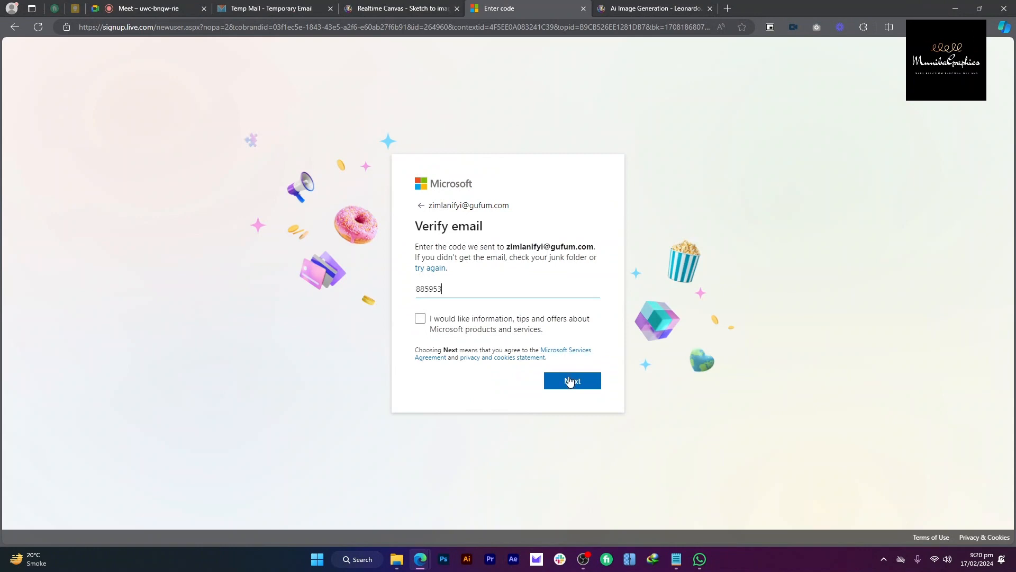
{"action": "left_click", "coordinate": [569, 377]}
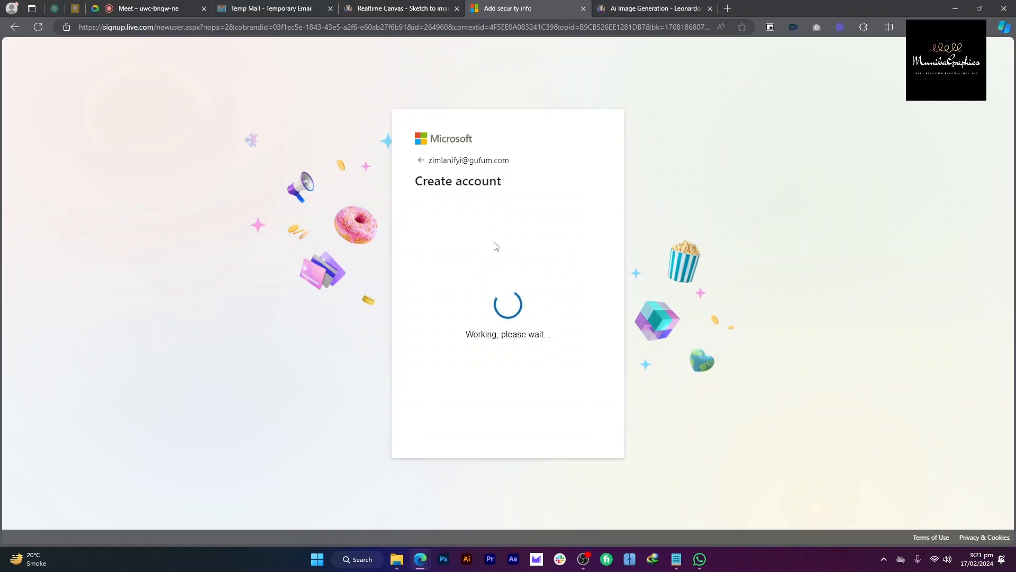
Step: Start the human check and rotate the boot and iron to match the hand's direction
{"action": "left_click", "coordinate": [548, 372]}
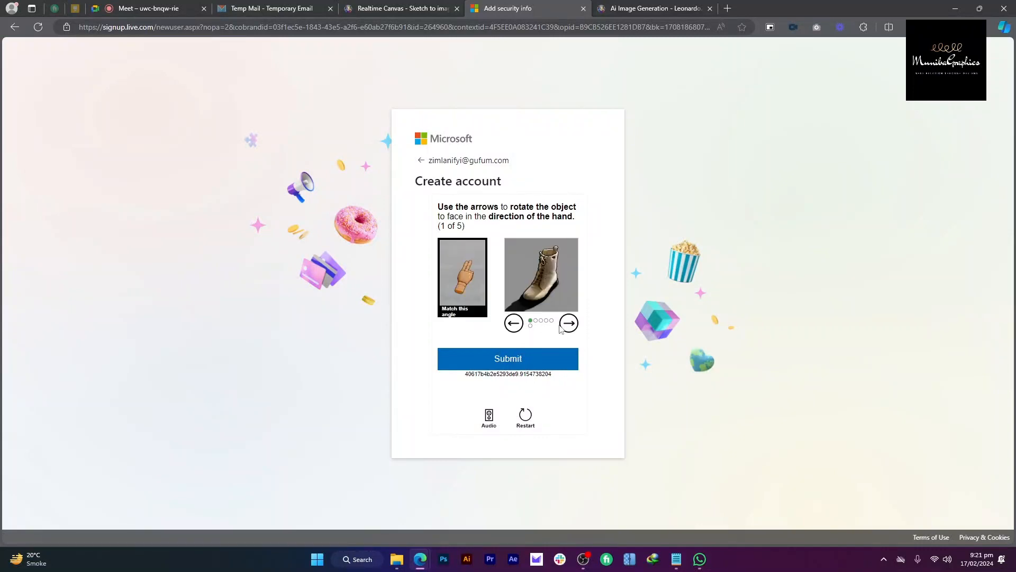
{"action": "left_click", "coordinate": [562, 327]}
{"action": "left_click", "coordinate": [562, 327]}
{"action": "left_click", "coordinate": [562, 327]}
{"action": "left_click", "coordinate": [562, 327]}
{"action": "left_click", "coordinate": [562, 326]}
{"action": "left_click", "coordinate": [516, 327]}
{"action": "left_click", "coordinate": [520, 354]}
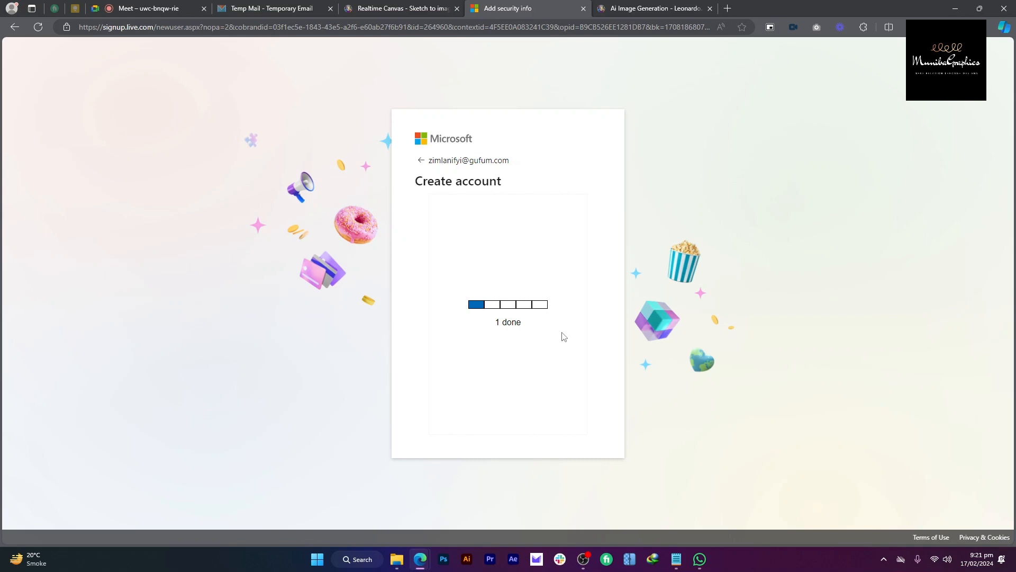
{"action": "left_click", "coordinate": [567, 327]}
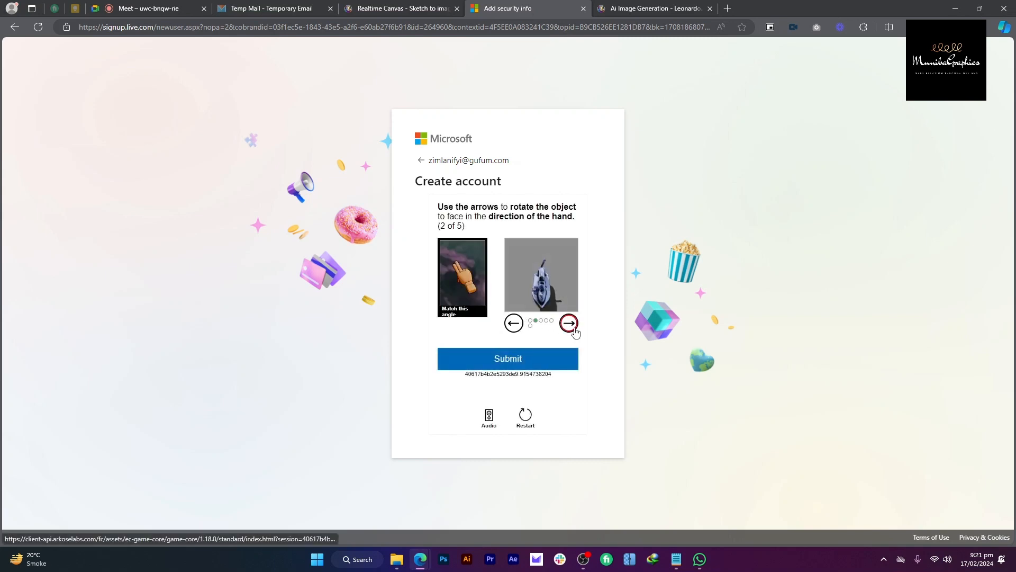
{"action": "left_click", "coordinate": [517, 325]}
{"action": "left_click", "coordinate": [530, 355]}
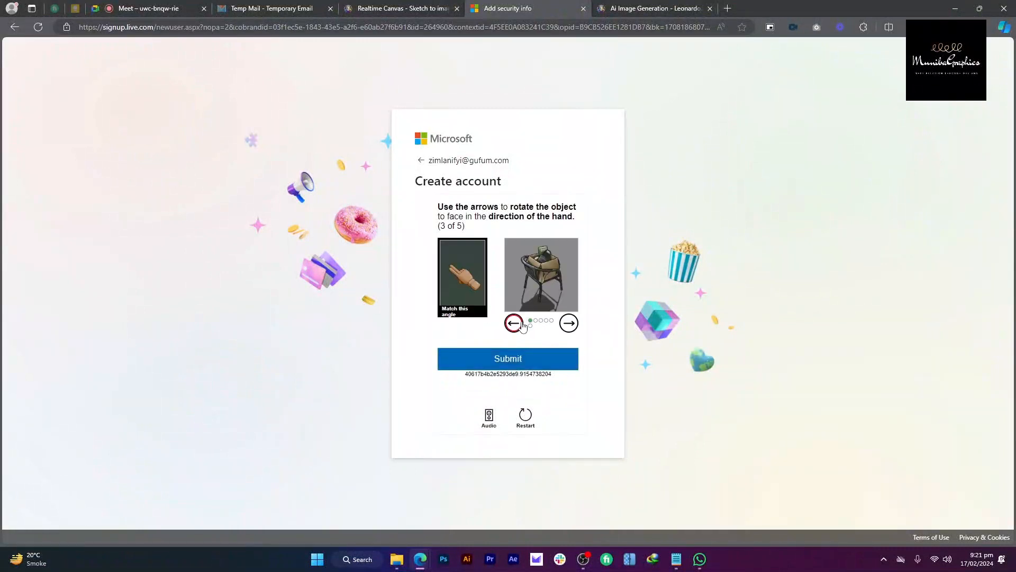
Step: Solve the remaining three rotation puzzles, then return to the Google Meet call
{"action": "left_click", "coordinate": [513, 323]}
{"action": "left_click", "coordinate": [537, 358]}
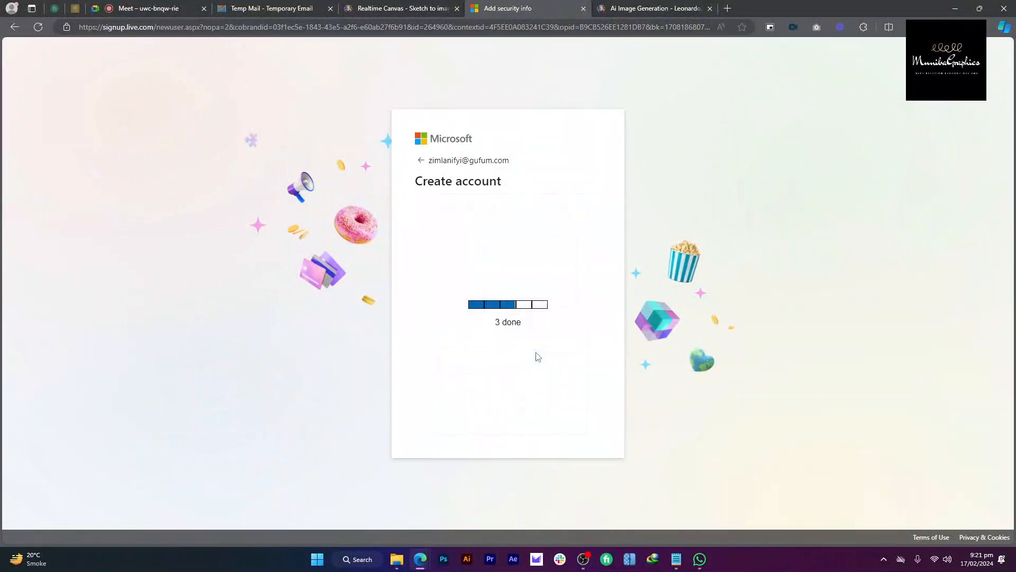
{"action": "left_click", "coordinate": [568, 323]}
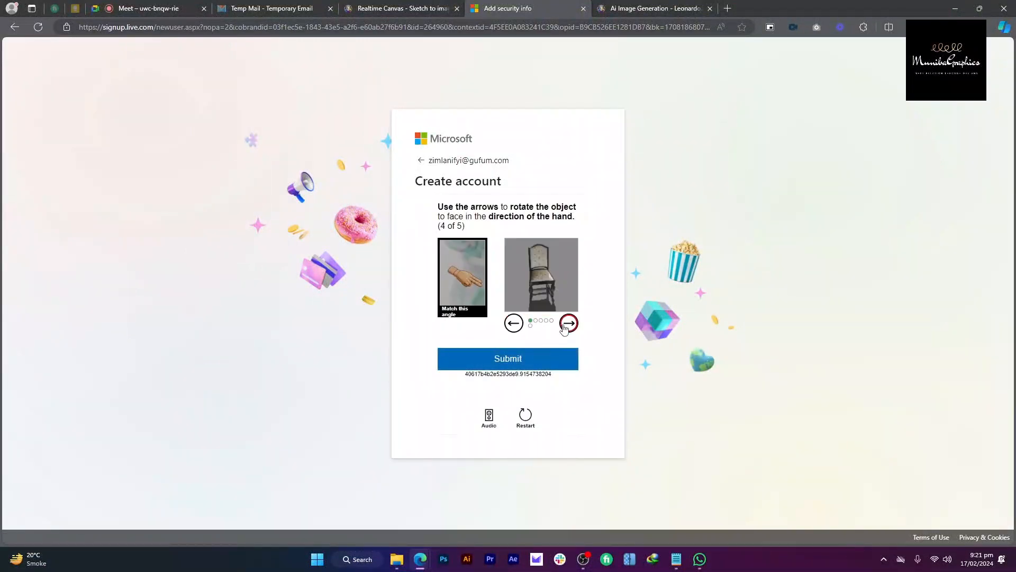
{"action": "left_click", "coordinate": [538, 361]}
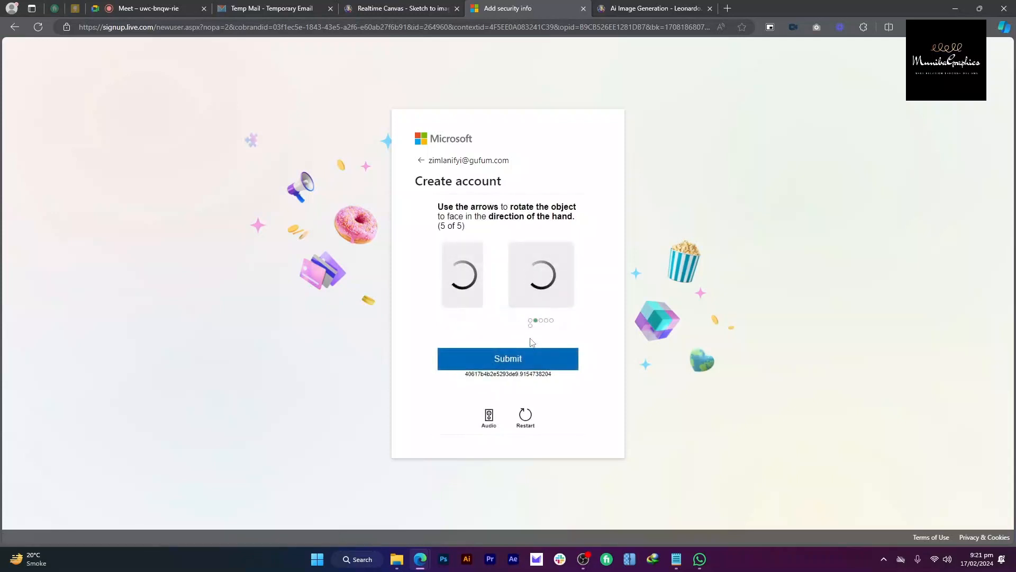
{"action": "left_click", "coordinate": [570, 328]}
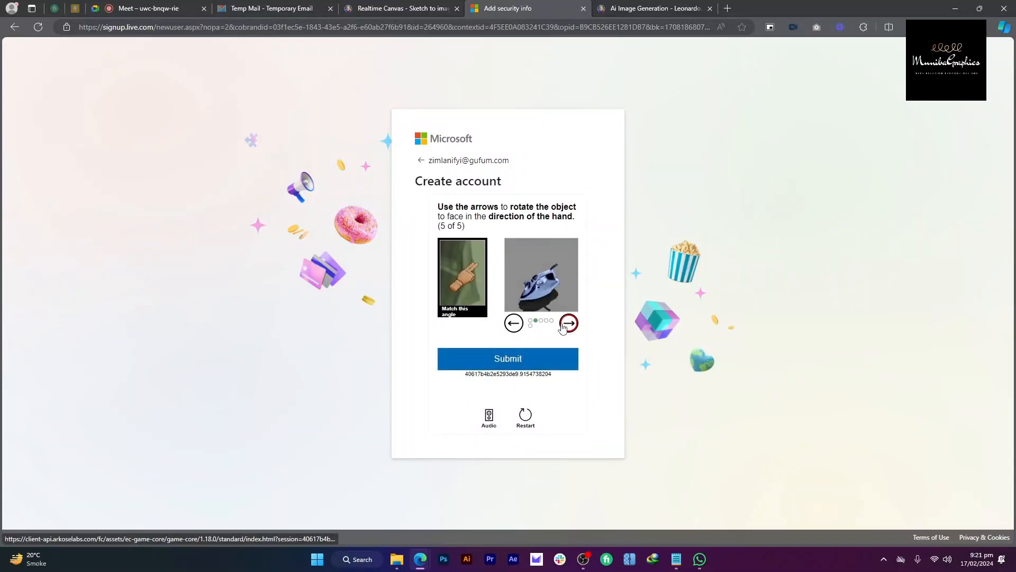
{"action": "left_click", "coordinate": [556, 359]}
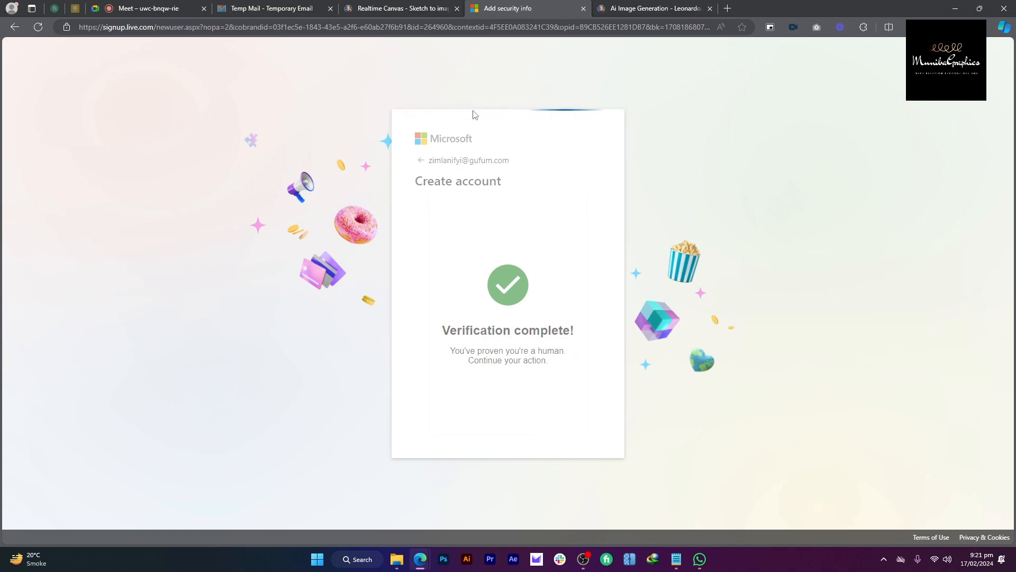
{"action": "left_click", "coordinate": [158, 8]}
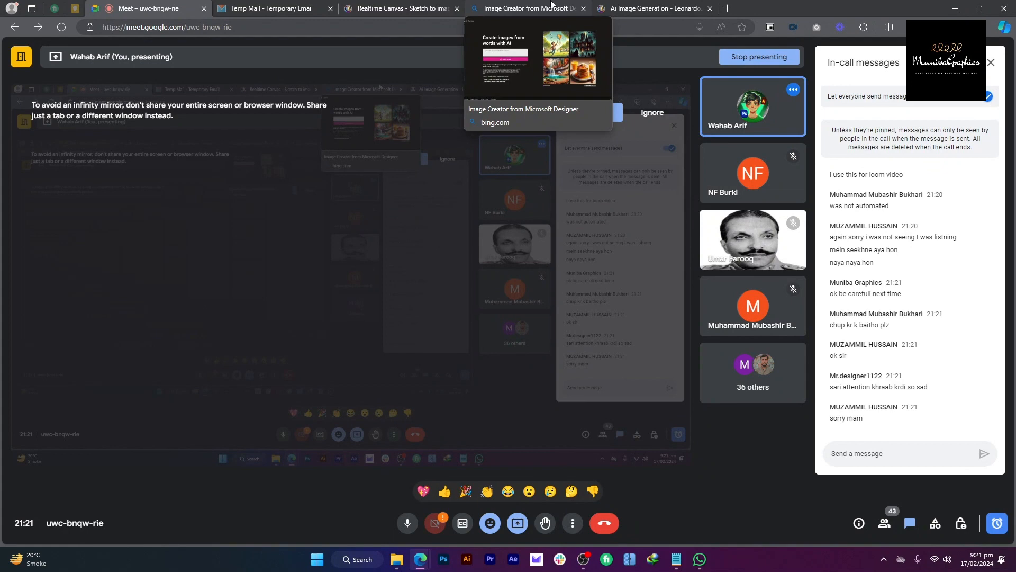
Step: Paste the Leonardo Christiano Ronaldo watch prompt into Bing Image Creator and submit it, triggering a content warning
{"action": "left_click", "coordinate": [551, 6]}
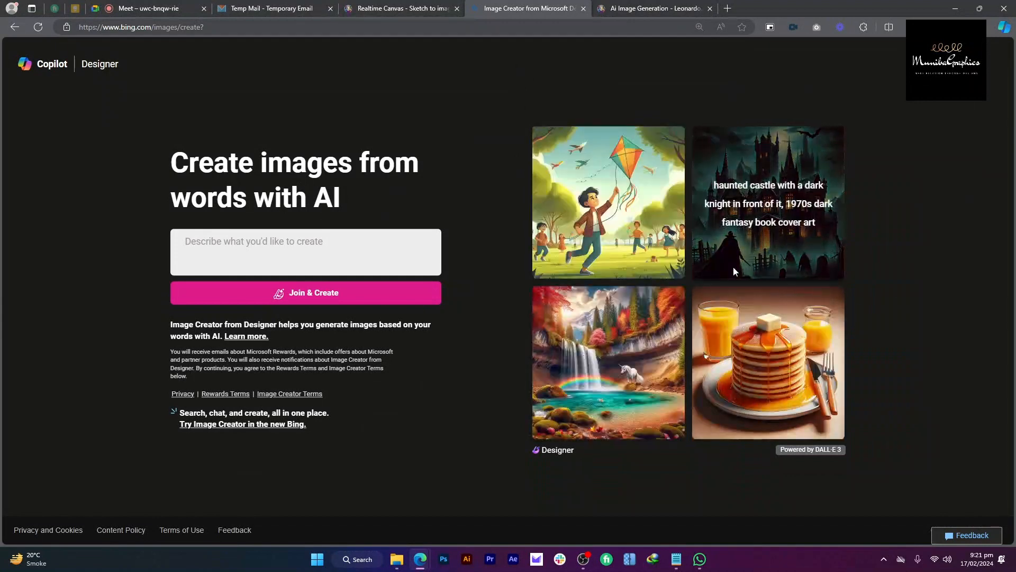
{"action": "left_click", "coordinate": [352, 7]}
{"action": "triple_click", "coordinate": [482, 497]}
{"action": "key", "text": "ctrl+c"}
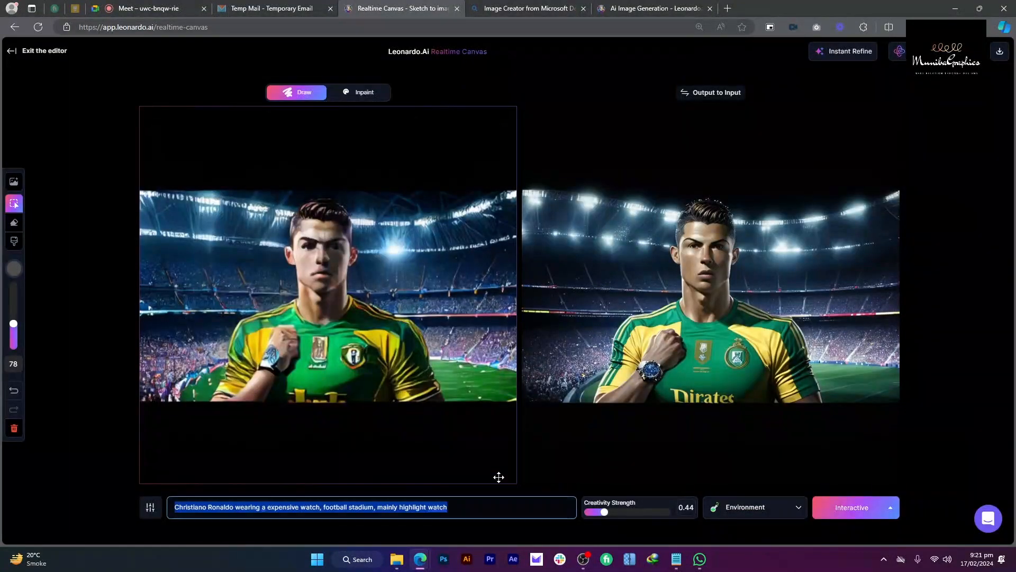
{"action": "left_click", "coordinate": [509, 8]}
{"action": "key", "text": "ctrl+v"}
{"action": "left_click", "coordinate": [345, 302]}
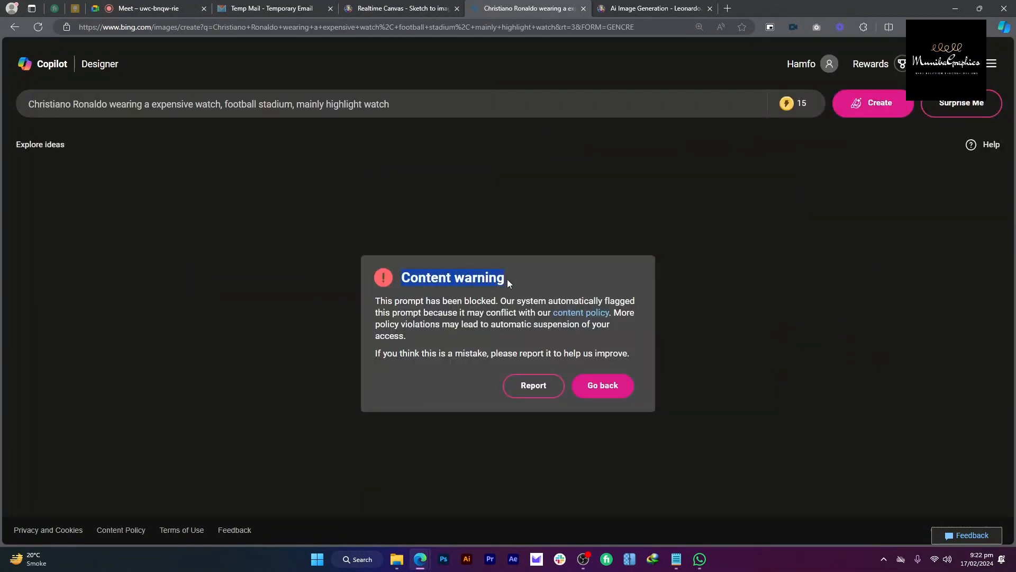
{"action": "left_click_drag", "start_coordinate": [391, 313], "coordinate": [482, 311]}
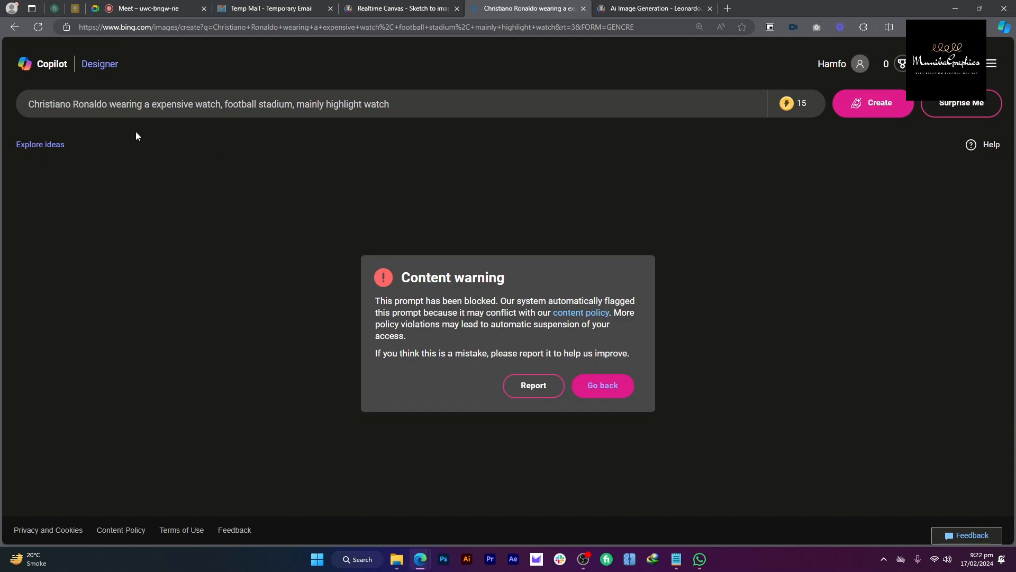
Step: Replace 'Christiano Ronaldo' with 'Footballer' in the Bing prompt and create new images
{"action": "left_click_drag", "start_coordinate": [108, 104], "coordinate": [28, 104]}
{"action": "type", "text": "foo"}
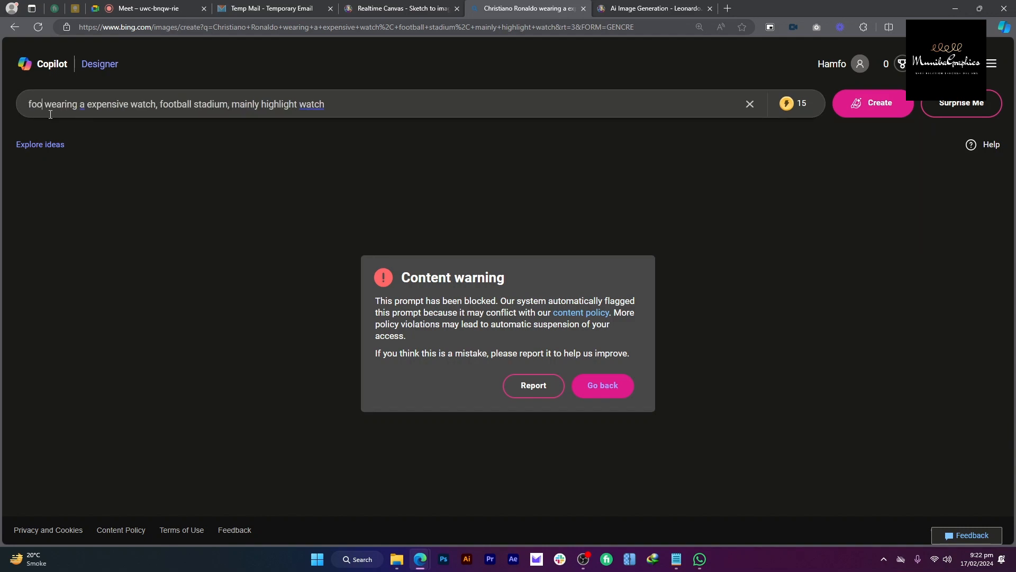
{"action": "key", "text": "BackSpace"}
{"action": "key", "text": "BackSpace"}
{"action": "key", "text": "BackSpace"}
{"action": "type", "text": "Foot"}
{"action": "type", "text": "baler"}
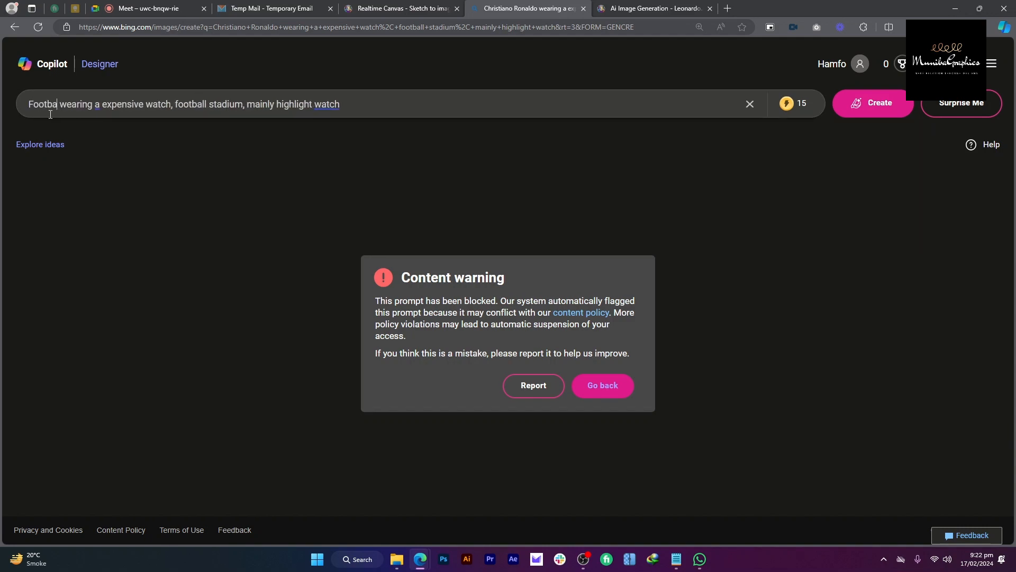
{"action": "key", "text": "BackSpace"}
{"action": "key", "text": "BackSpace"}
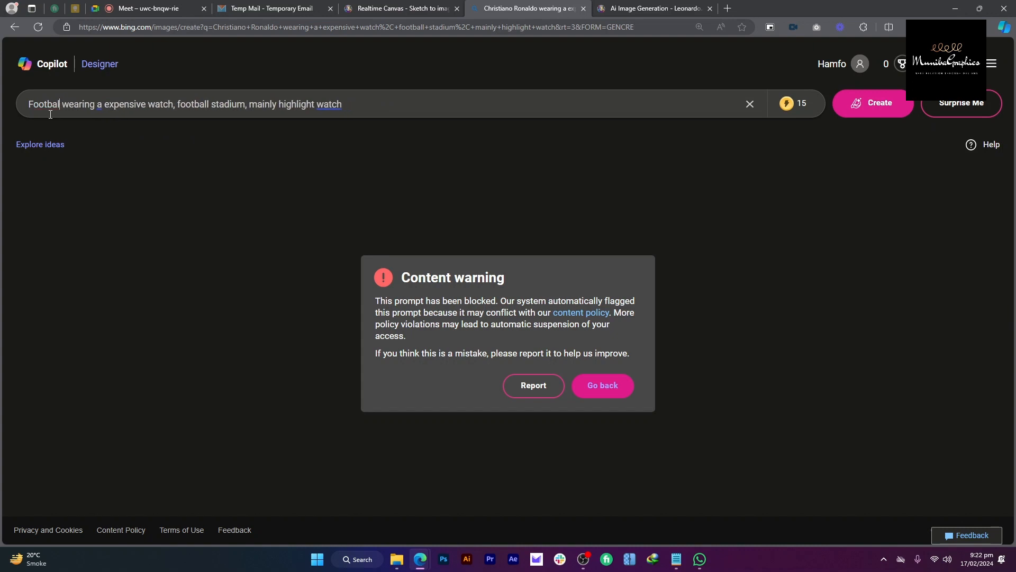
{"action": "type", "text": "ler"}
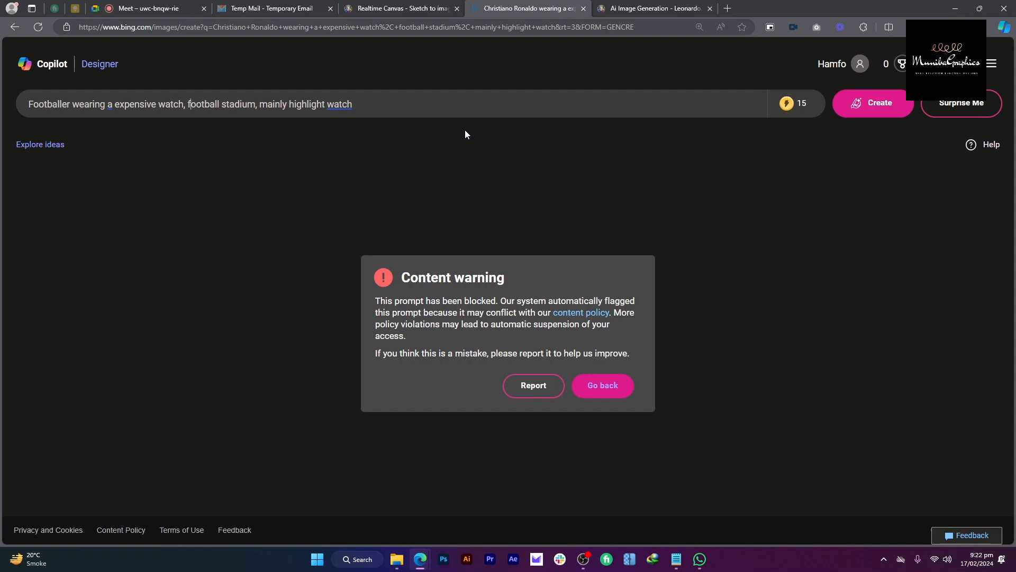
{"action": "left_click_drag", "start_coordinate": [188, 105], "coordinate": [335, 104]}
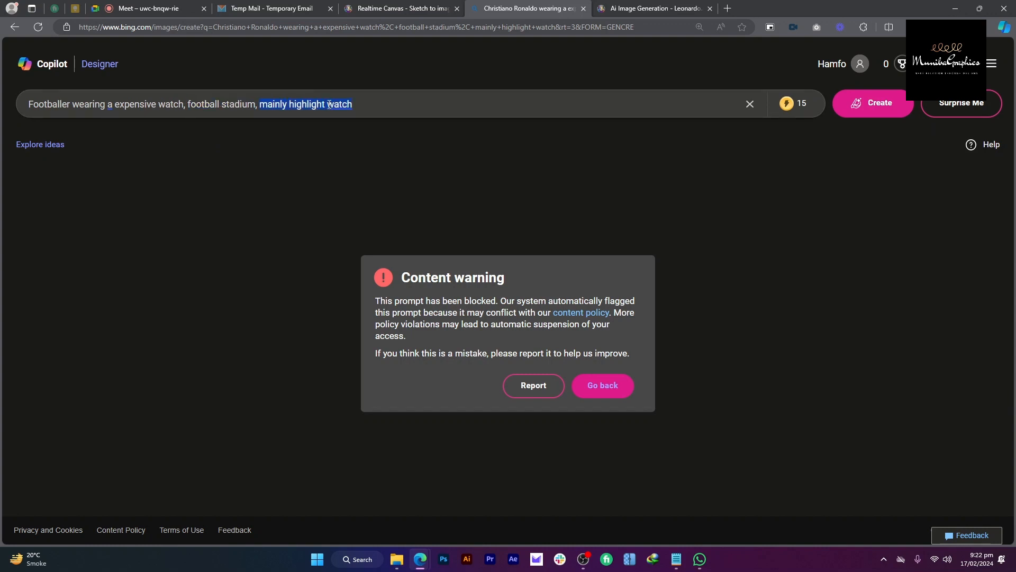
{"action": "left_click", "coordinate": [334, 104]}
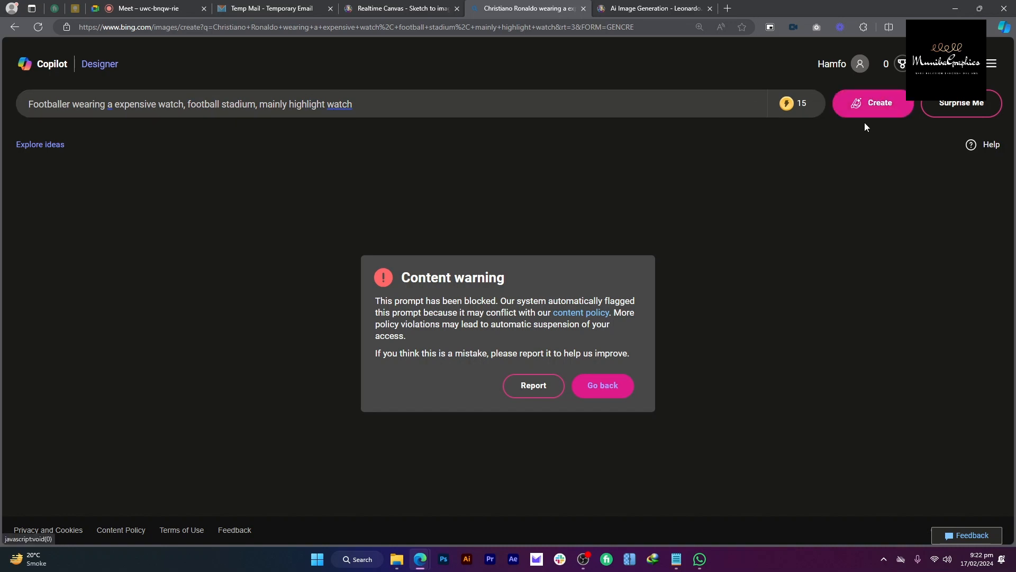
{"action": "left_click", "coordinate": [887, 93]}
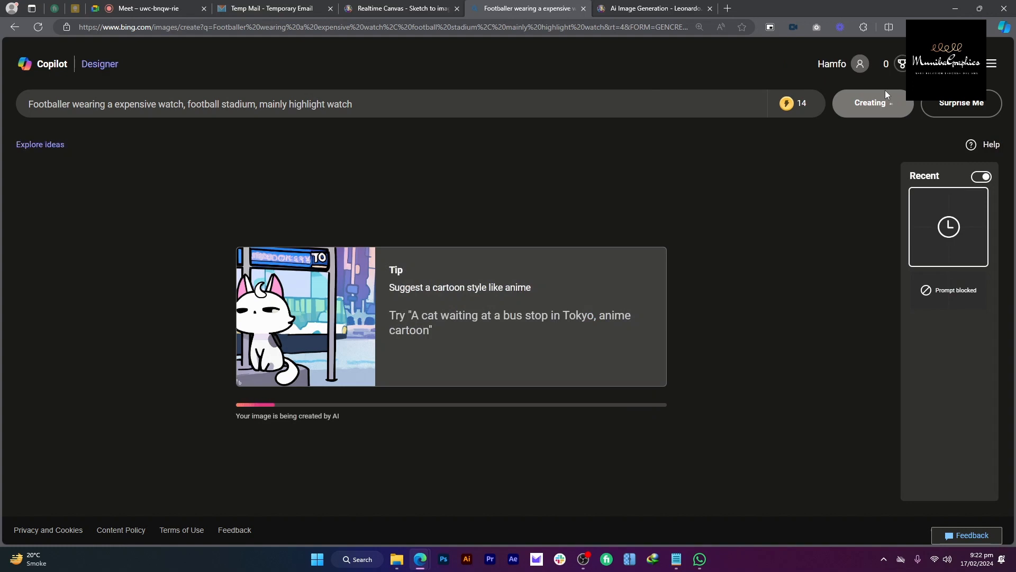
Step: Send the Notepad style keywords line (Minimalism, Digital Painting, Extreme Detail…) in the Google Meet chat
{"action": "left_click", "coordinate": [143, 8]}
{"action": "key", "text": "alt+Tab"}
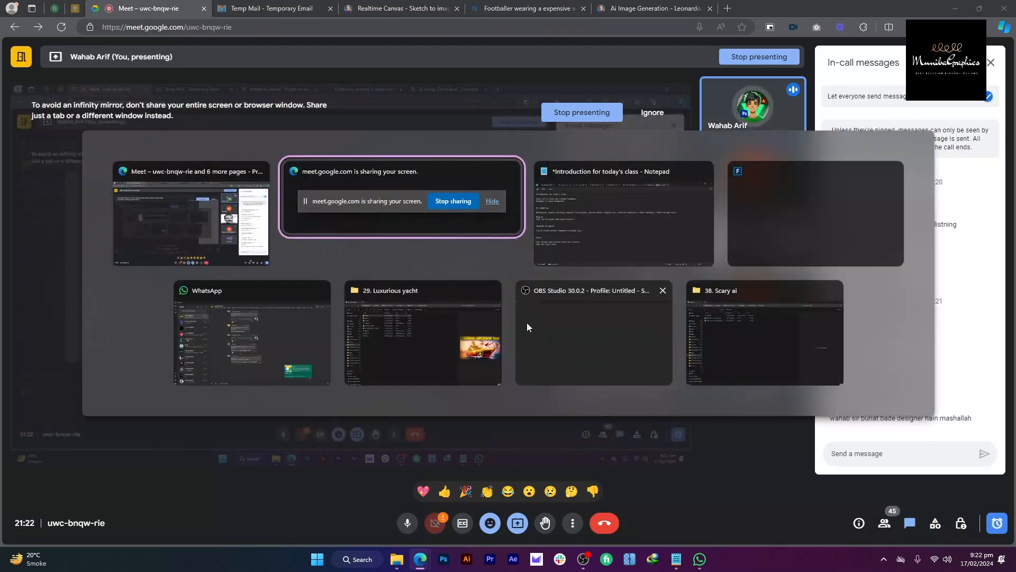
{"action": "left_click", "coordinate": [552, 265]}
{"action": "triple_click", "coordinate": [681, 212]}
{"action": "key", "text": "ctrl+c"}
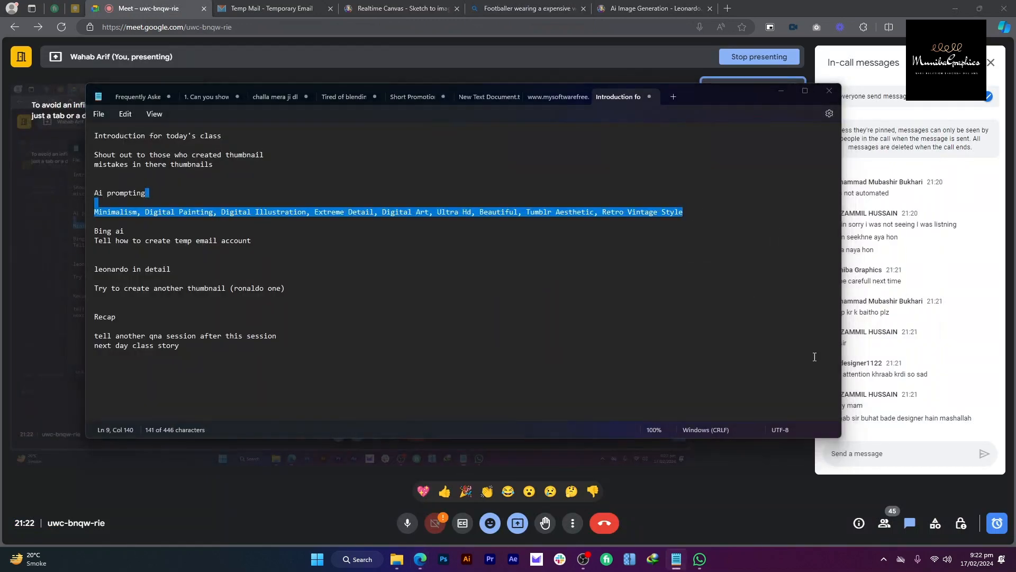
{"action": "left_click", "coordinate": [896, 450]}
{"action": "key", "text": "ctrl+v"}
{"action": "key", "text": "Return"}
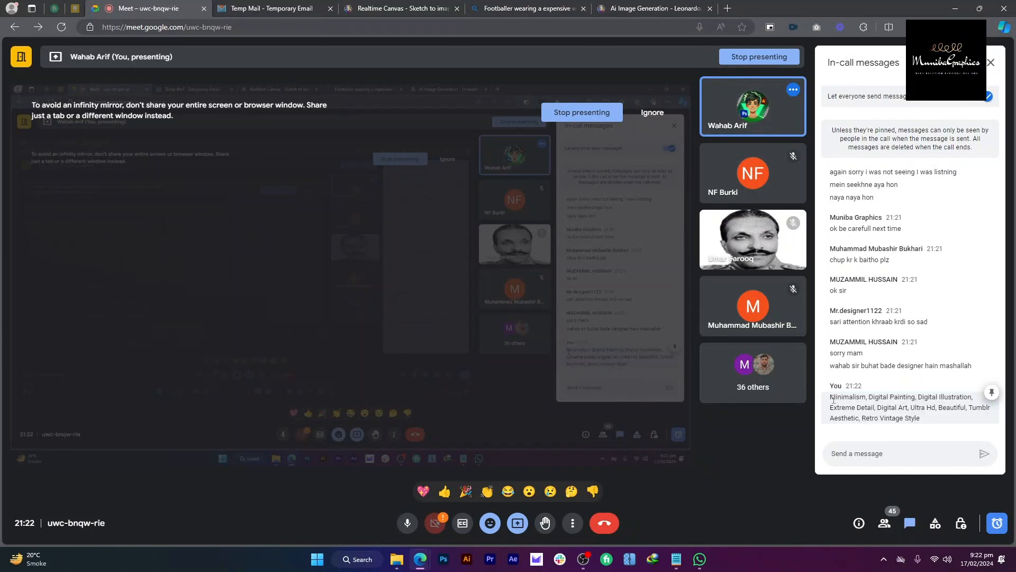
Step: Select the sent keywords message in the chat, then view the finished footballer images in Bing
{"action": "left_click_drag", "start_coordinate": [831, 397], "coordinate": [916, 420]}
{"action": "left_click", "coordinate": [916, 421]}
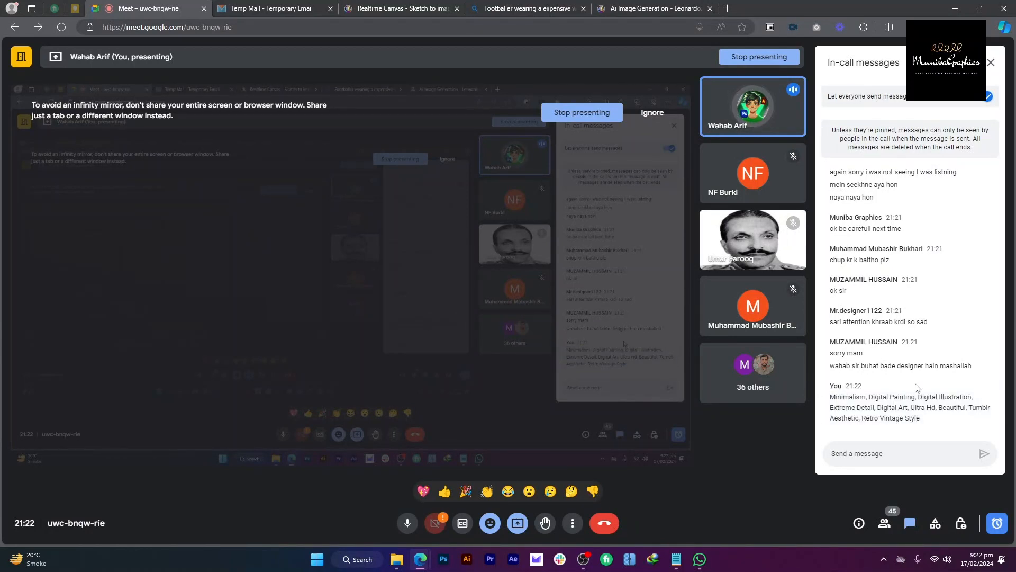
{"action": "left_click_drag", "start_coordinate": [927, 419], "coordinate": [820, 402]}
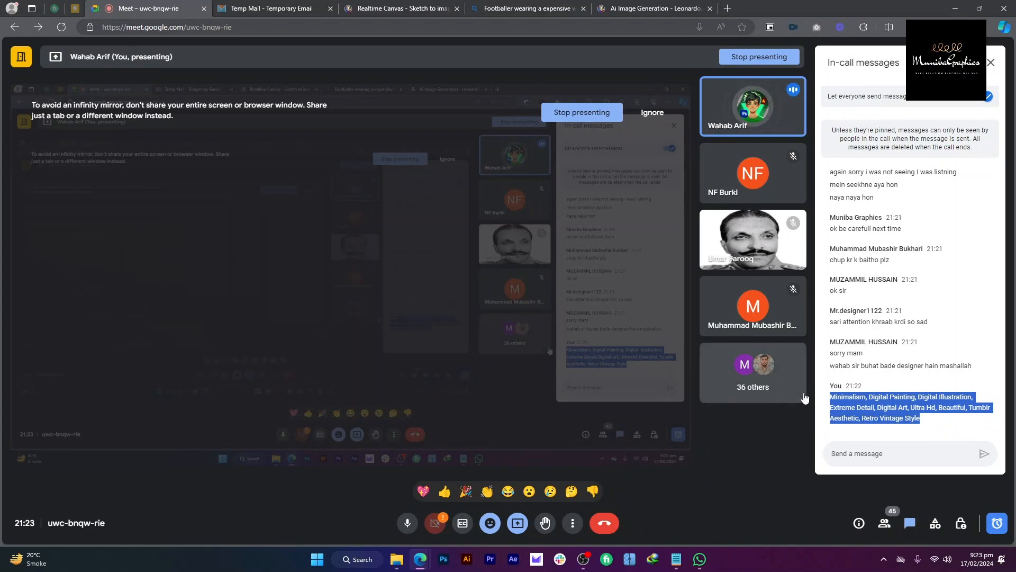
{"action": "left_click", "coordinate": [471, 7]}
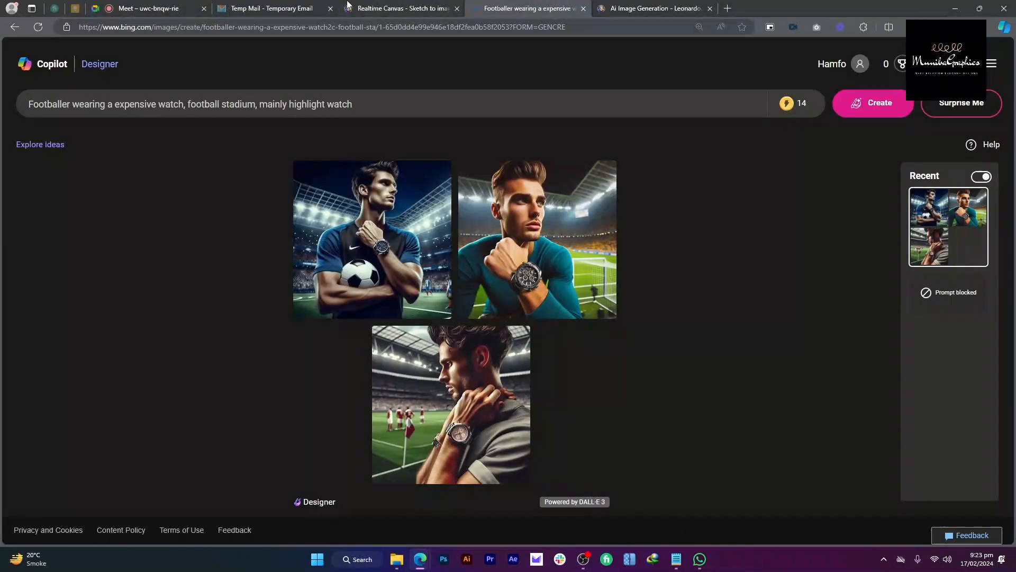
Step: Review the Bing footballer images and select the player's name in the Realtime Canvas prompt
{"action": "left_click", "coordinate": [149, 4]}
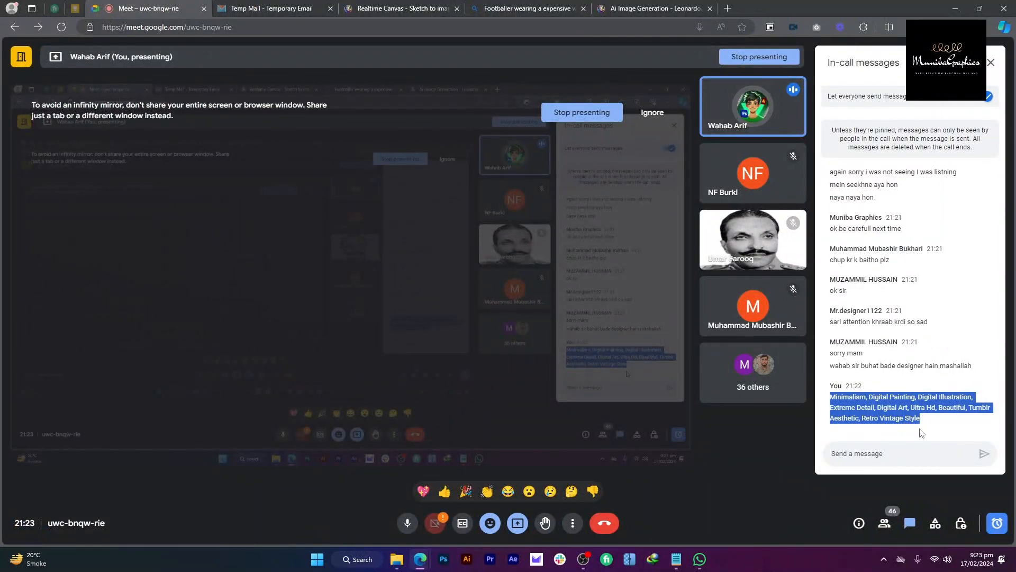
{"action": "left_click", "coordinate": [523, 5]}
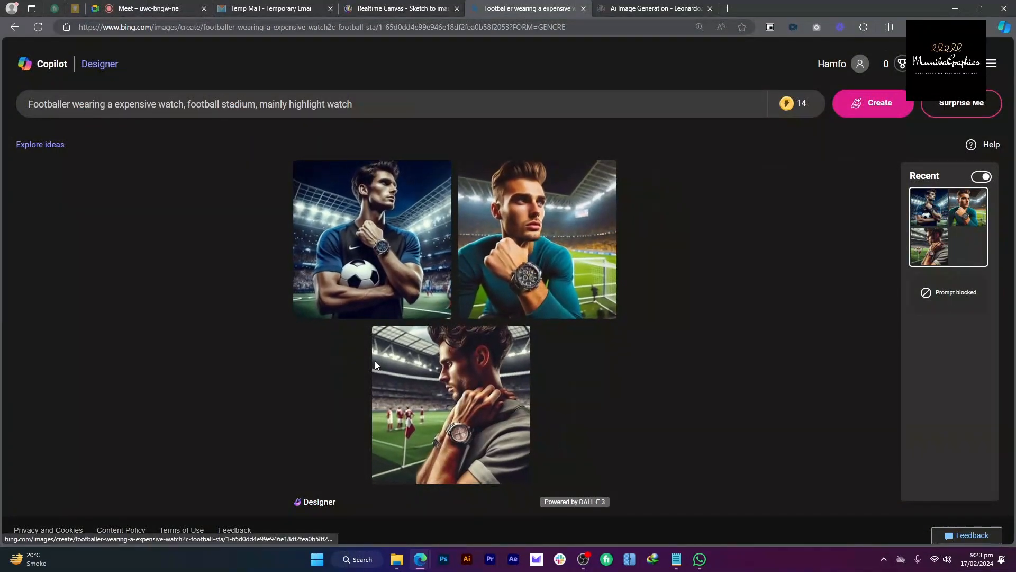
{"action": "left_click", "coordinate": [405, 8]}
{"action": "left_click", "coordinate": [500, 7]}
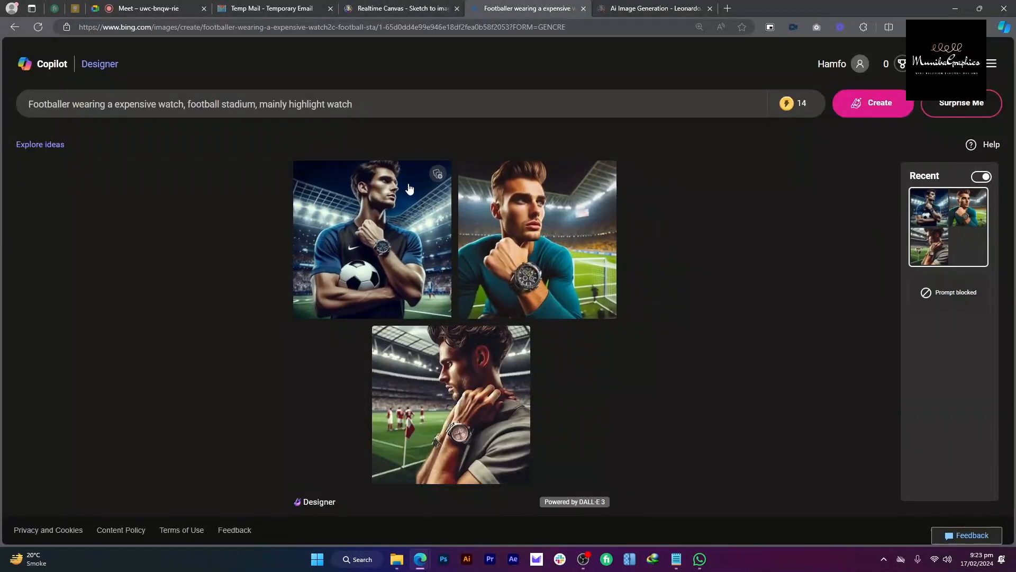
{"action": "left_click", "coordinate": [398, 7]}
{"action": "left_click_drag", "start_coordinate": [173, 507], "coordinate": [233, 507]}
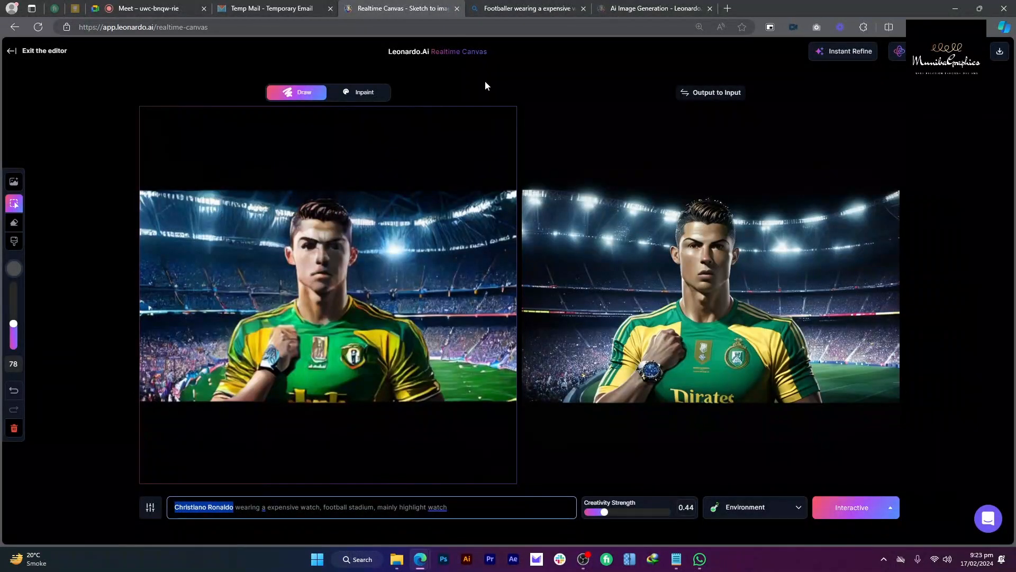
Step: Compare the Bing results once more, then exit the Realtime Canvas to the Leonardo.Ai home page
{"action": "left_click", "coordinate": [579, 6]}
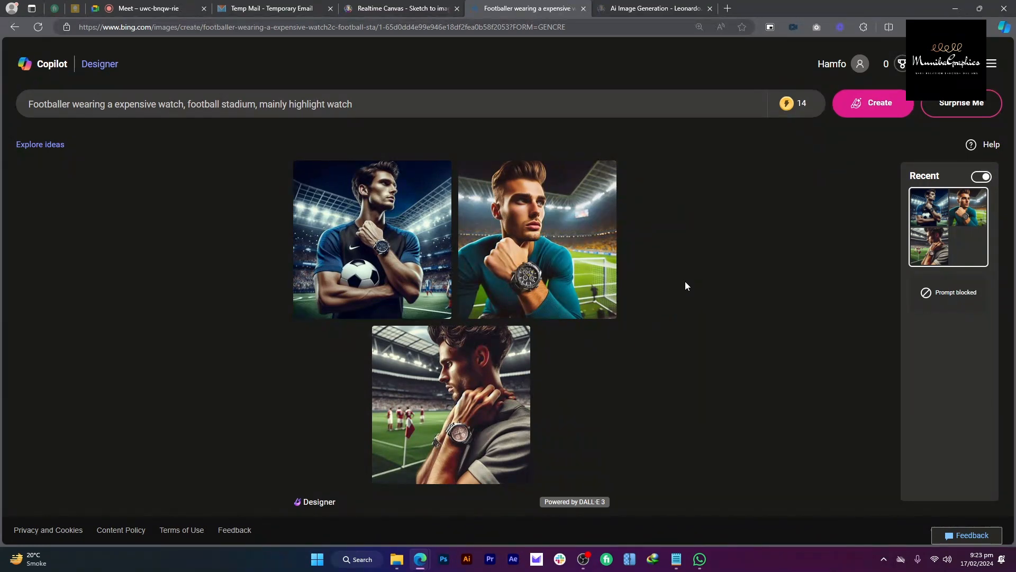
{"action": "left_click", "coordinate": [398, 9]}
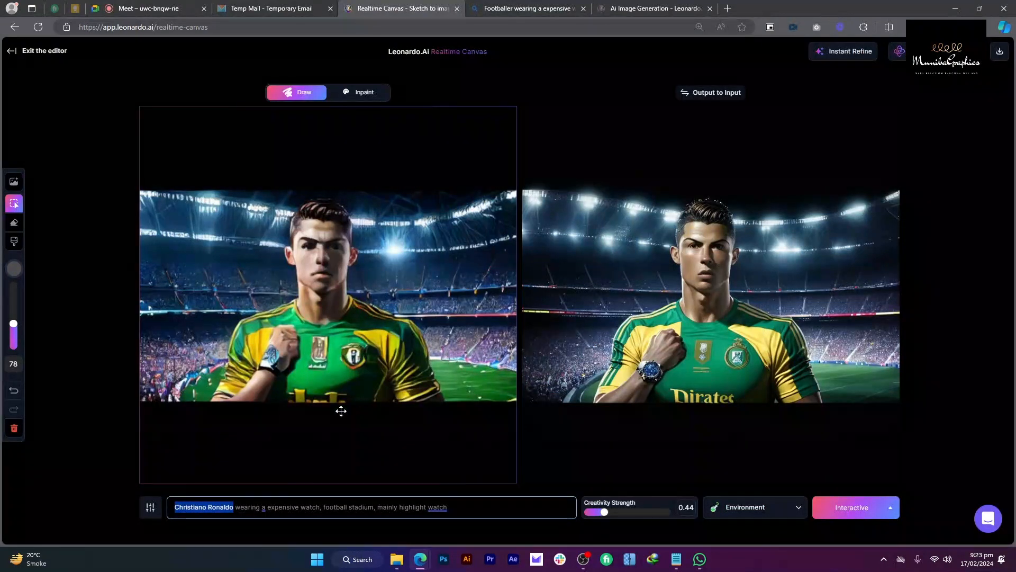
{"action": "left_click", "coordinate": [551, 7]}
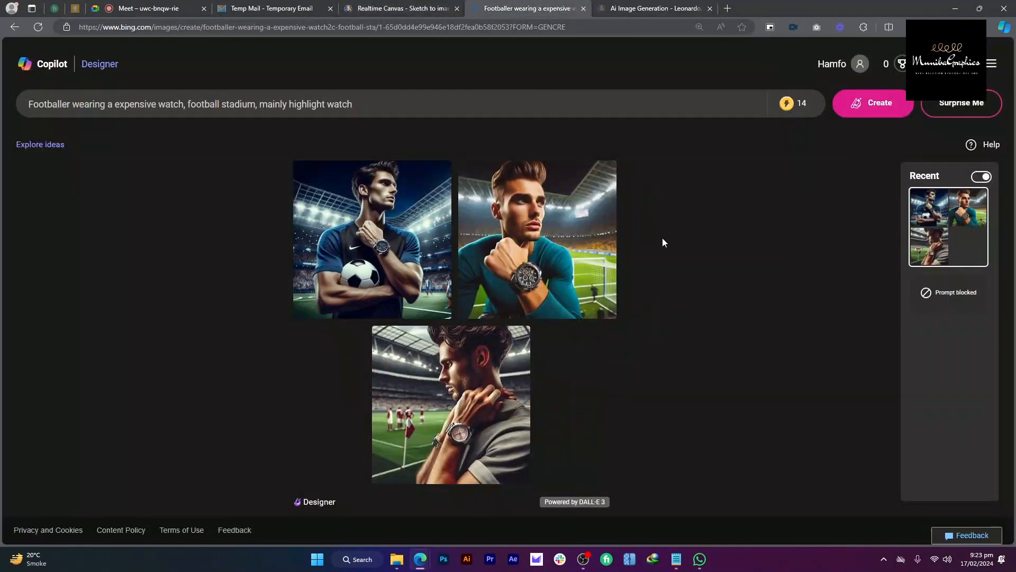
{"action": "left_click", "coordinate": [395, 7]}
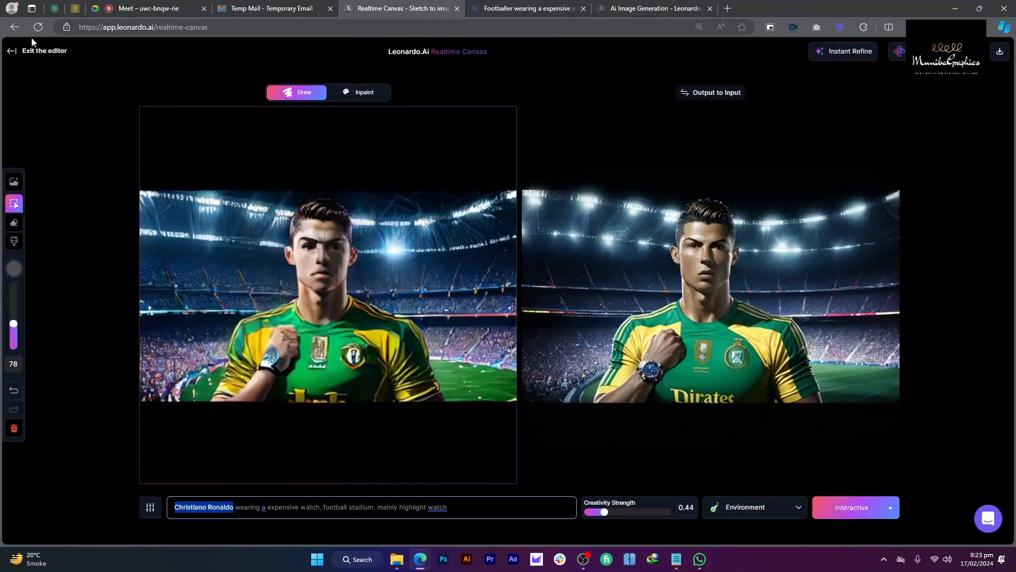
{"action": "left_click", "coordinate": [10, 53]}
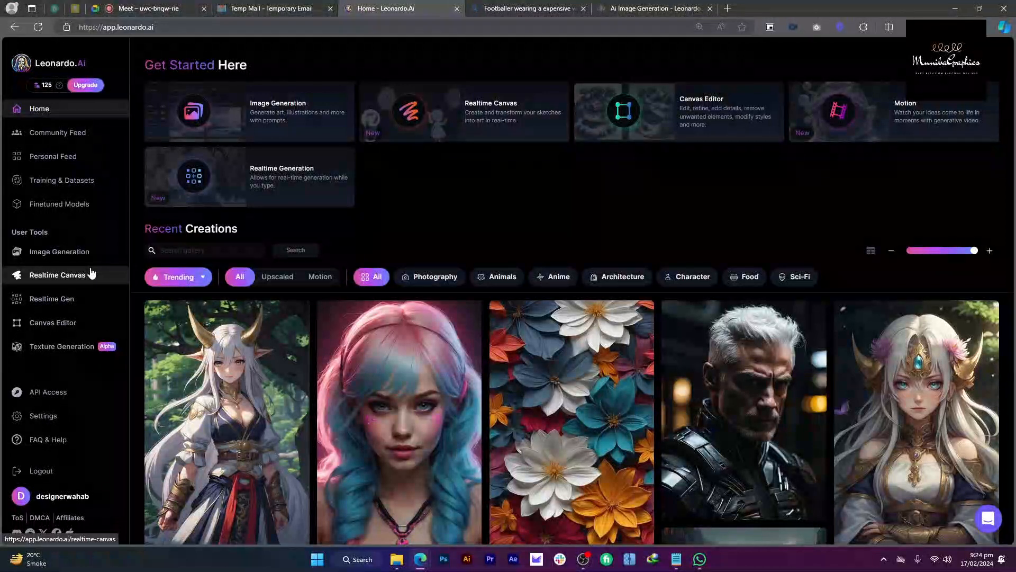
Step: Open the Canvas Editor and reposition the view and outpaint frame
{"action": "left_click", "coordinate": [88, 331]}
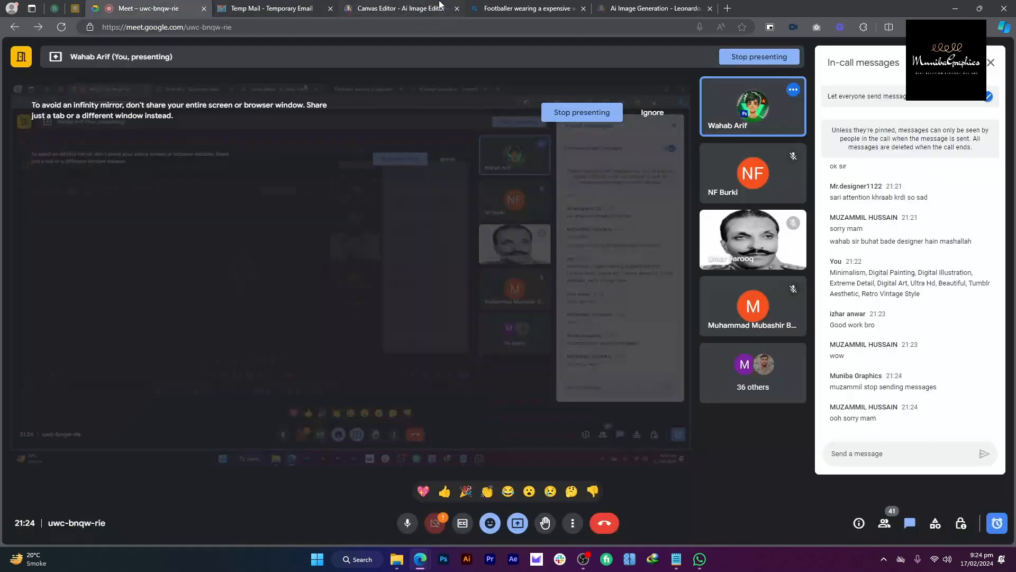
{"action": "mouse_move", "coordinate": [440, 4]}
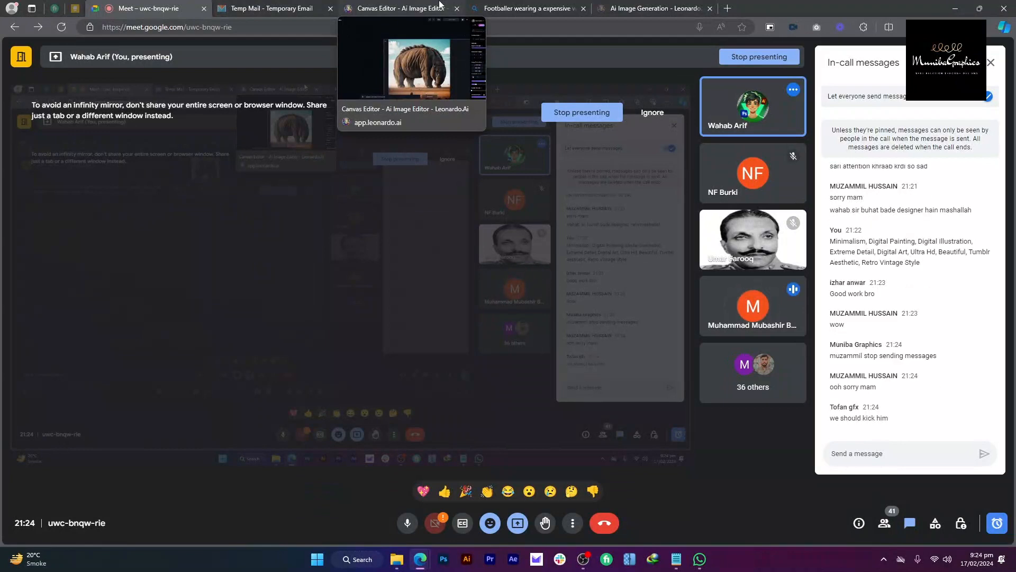
{"action": "left_click", "coordinate": [439, 4]}
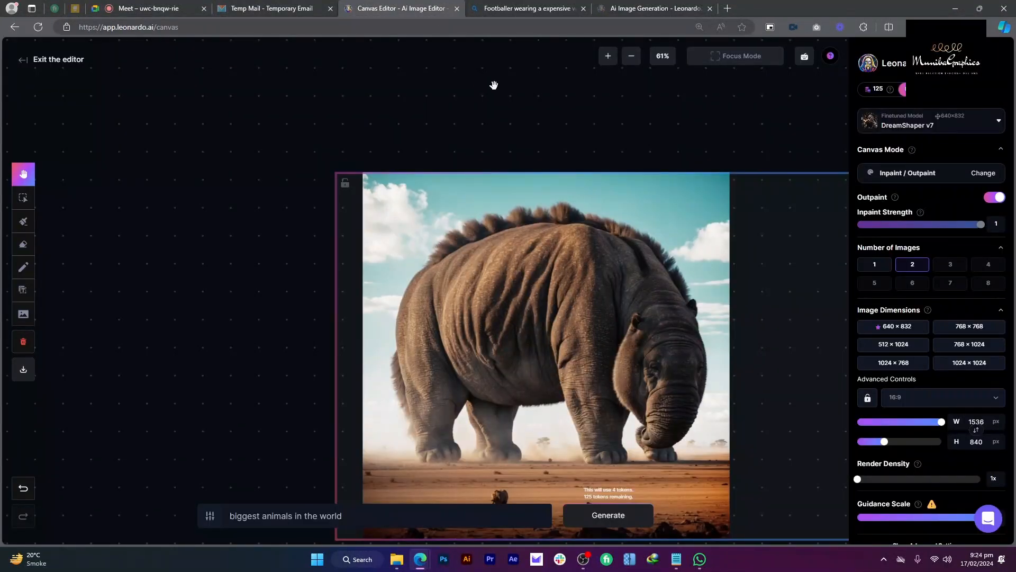
{"action": "scroll", "coordinate": [530, 201], "scroll_direction": "down", "scroll_amount": 3}
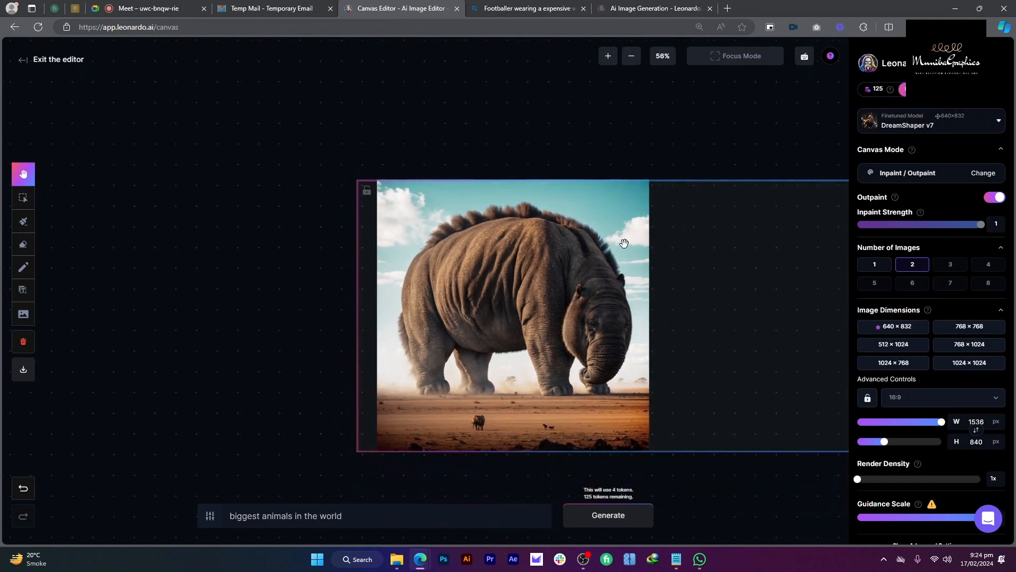
{"action": "left_click_drag", "start_coordinate": [615, 197], "coordinate": [562, 204]}
{"action": "left_click_drag", "start_coordinate": [632, 247], "coordinate": [521, 121]}
Step: Delete the elephant image from the canvas and move the outpaint frame up and left
{"action": "left_click", "coordinate": [23, 198]}
{"action": "left_click", "coordinate": [523, 267]}
{"action": "key", "text": "Delete"}
{"action": "key", "text": "space"}
{"action": "left_click_drag", "start_coordinate": [484, 194], "coordinate": [501, 274]}
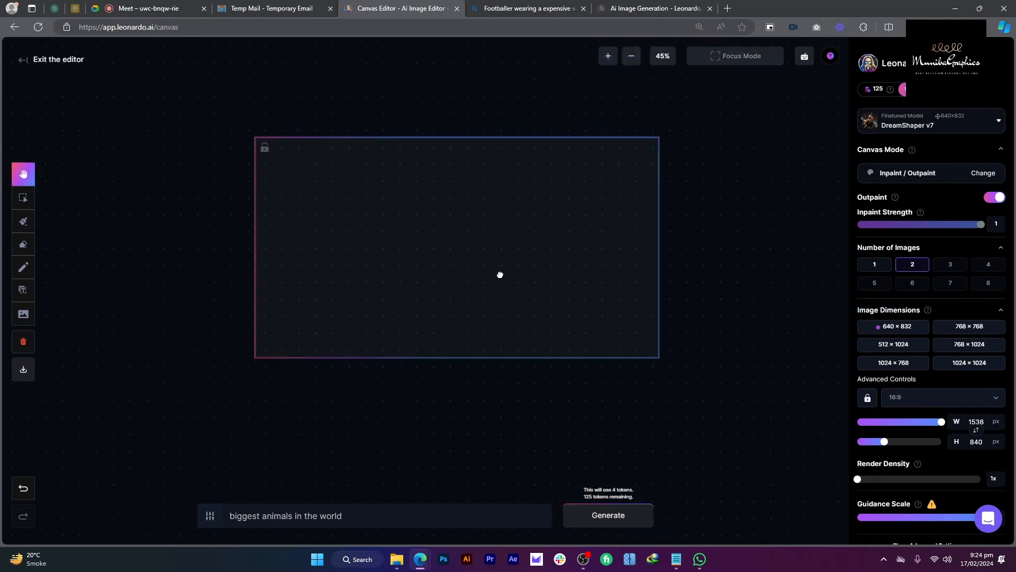
{"action": "scroll", "coordinate": [471, 206], "scroll_direction": "up", "scroll_amount": 1}
{"action": "left_click_drag", "start_coordinate": [470, 207], "coordinate": [412, 192]}
Step: Open the blue-shirt footballer image full size in a new Bing tab and view its options
{"action": "left_click", "coordinate": [503, 8]}
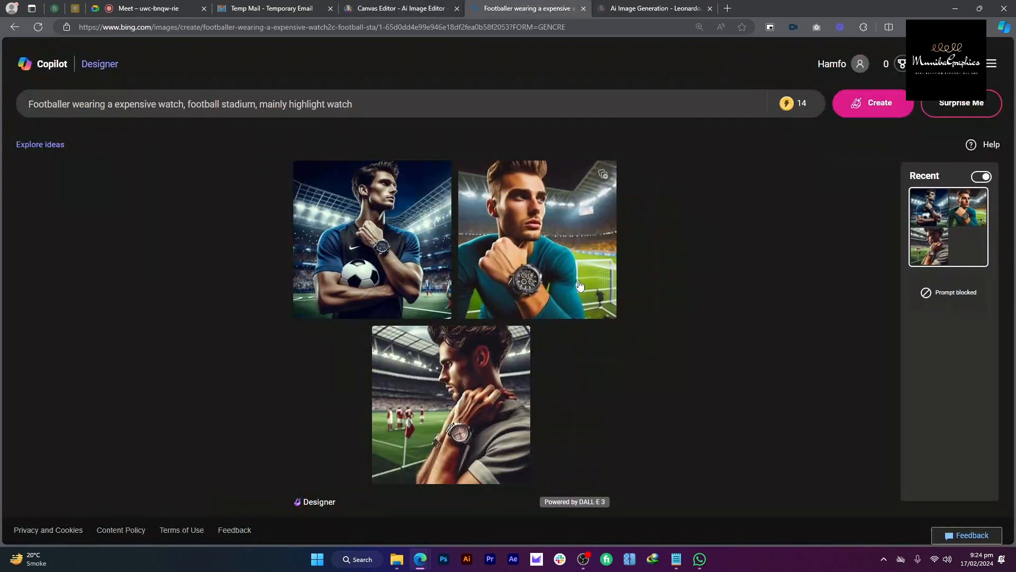
{"action": "middle_click", "coordinate": [396, 228]}
{"action": "left_click", "coordinate": [670, 10]}
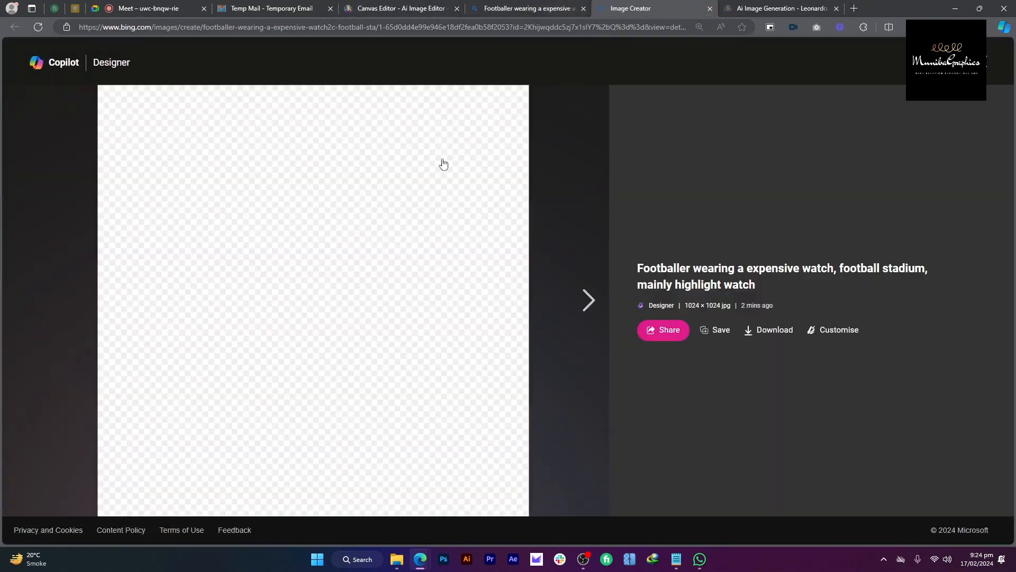
{"action": "right_click", "coordinate": [392, 159]}
{"action": "left_click", "coordinate": [668, 224]}
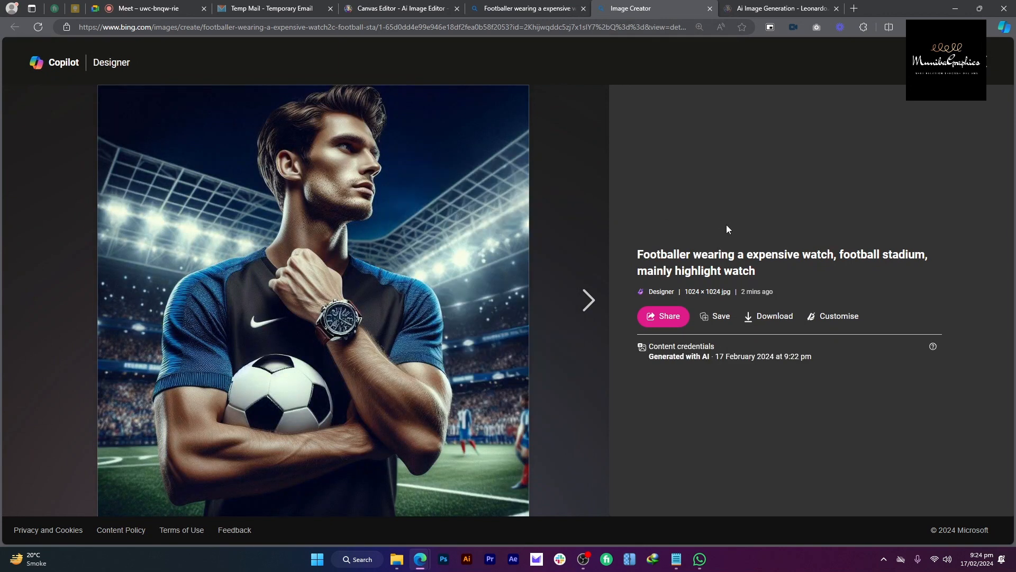
{"action": "right_click", "coordinate": [426, 200]}
{"action": "left_click", "coordinate": [722, 236]}
Step: Download the footballer image and upload it onto the canvas from the computer
{"action": "left_click", "coordinate": [774, 316]}
{"action": "left_click", "coordinate": [401, 8]}
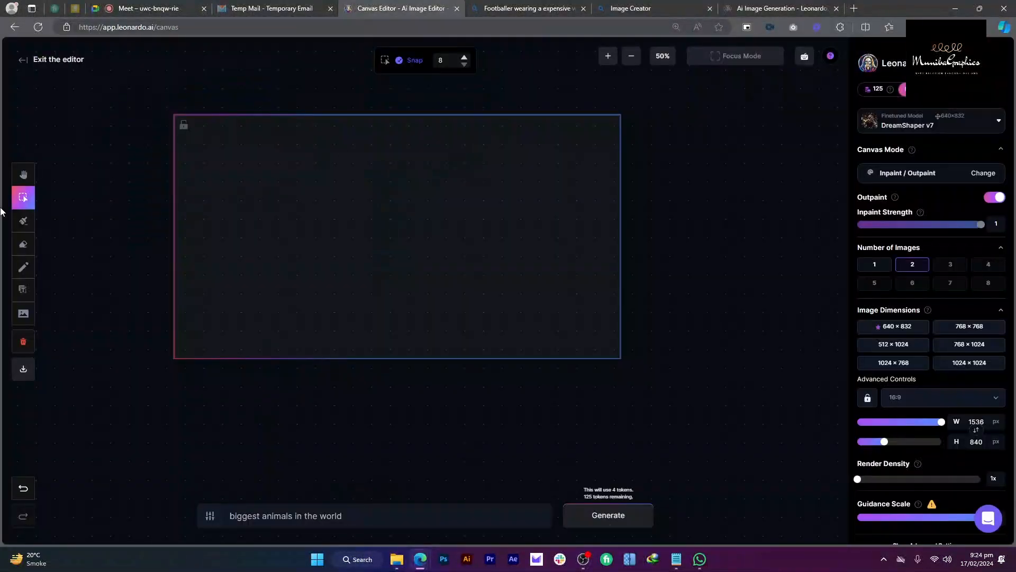
{"action": "left_click", "coordinate": [21, 220]}
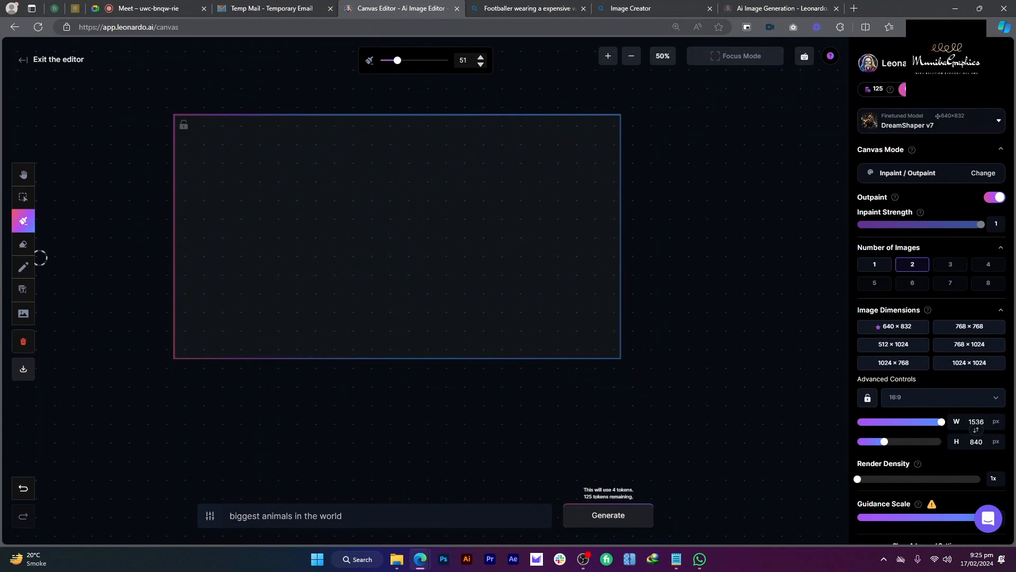
{"action": "left_click", "coordinate": [23, 313]}
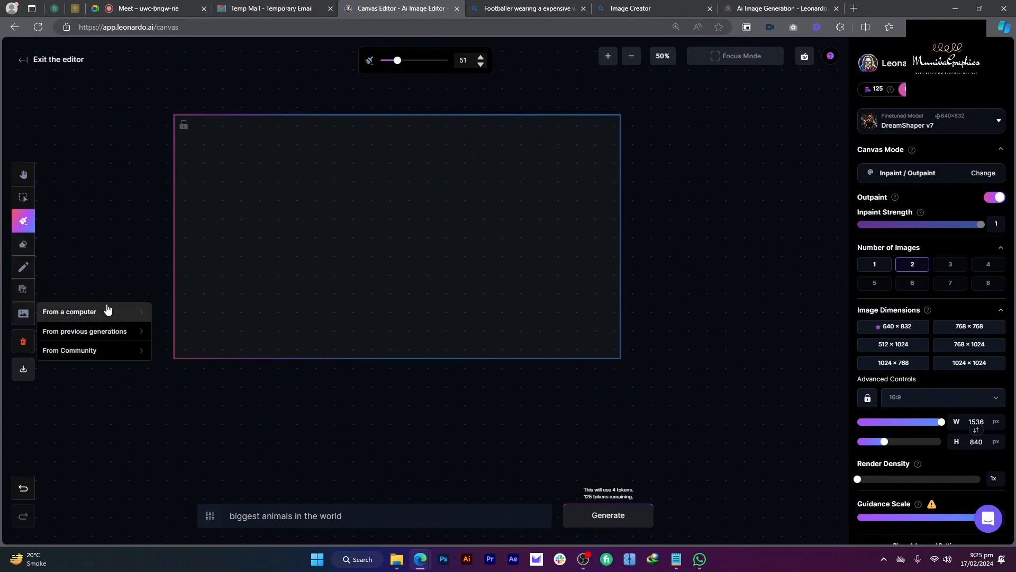
{"action": "left_click", "coordinate": [73, 313]}
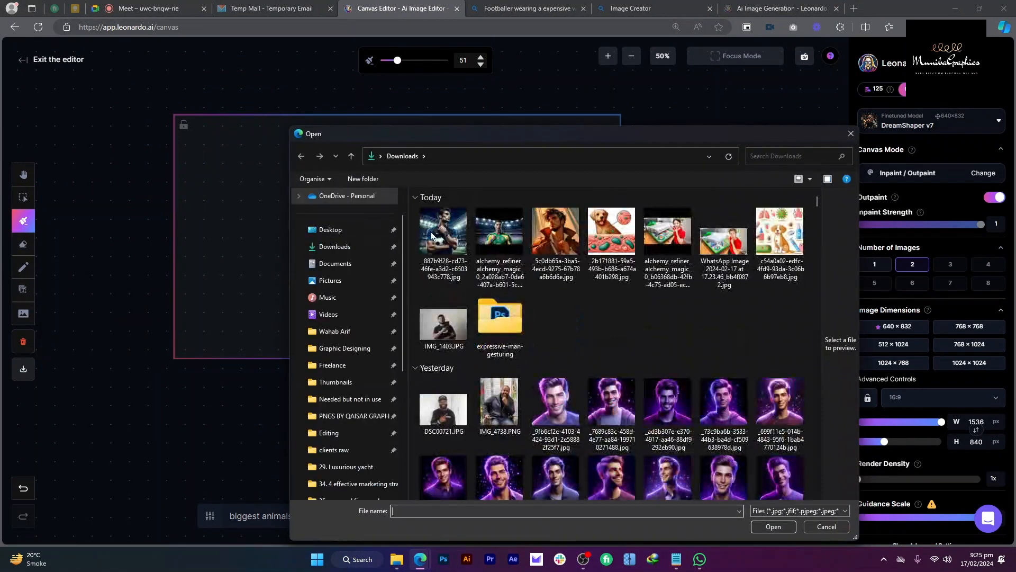
{"action": "left_click", "coordinate": [444, 230]}
{"action": "left_click", "coordinate": [774, 527]}
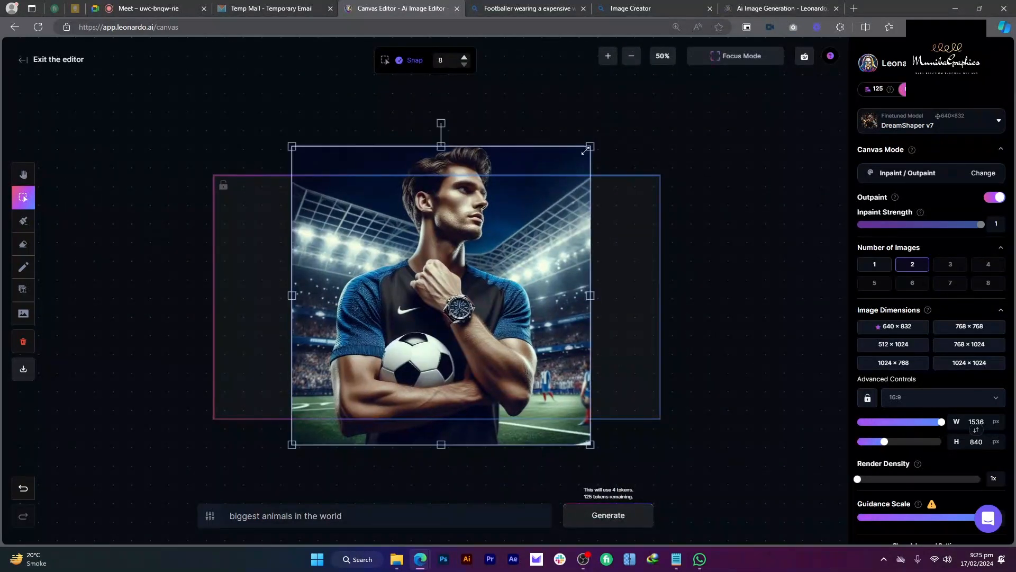
Step: Resize the footballer image to about 572 px square and align it to the frame's left edge
{"action": "left_click_drag", "start_coordinate": [595, 148], "coordinate": [562, 174]}
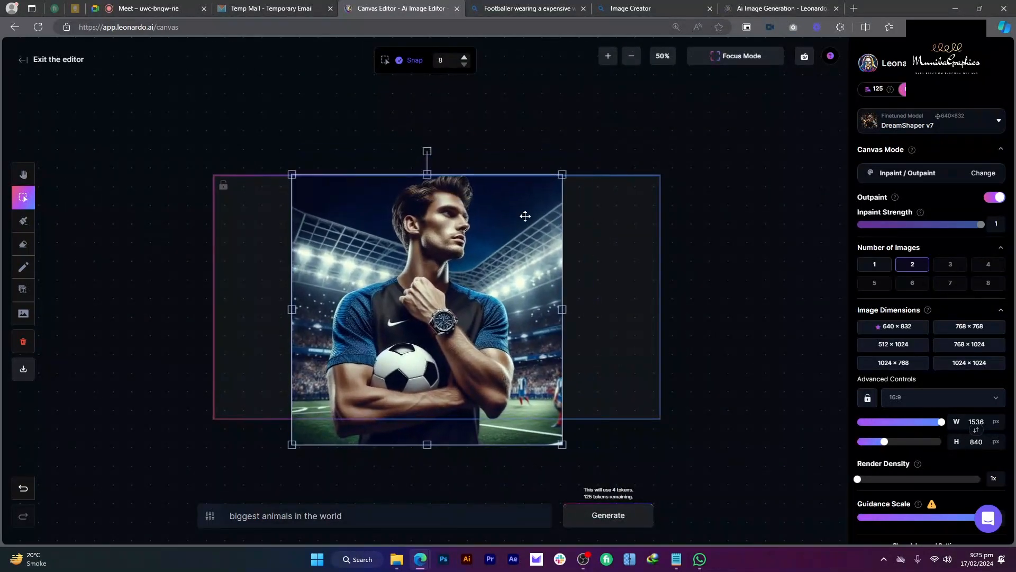
{"action": "left_click_drag", "start_coordinate": [291, 444], "coordinate": [318, 419]}
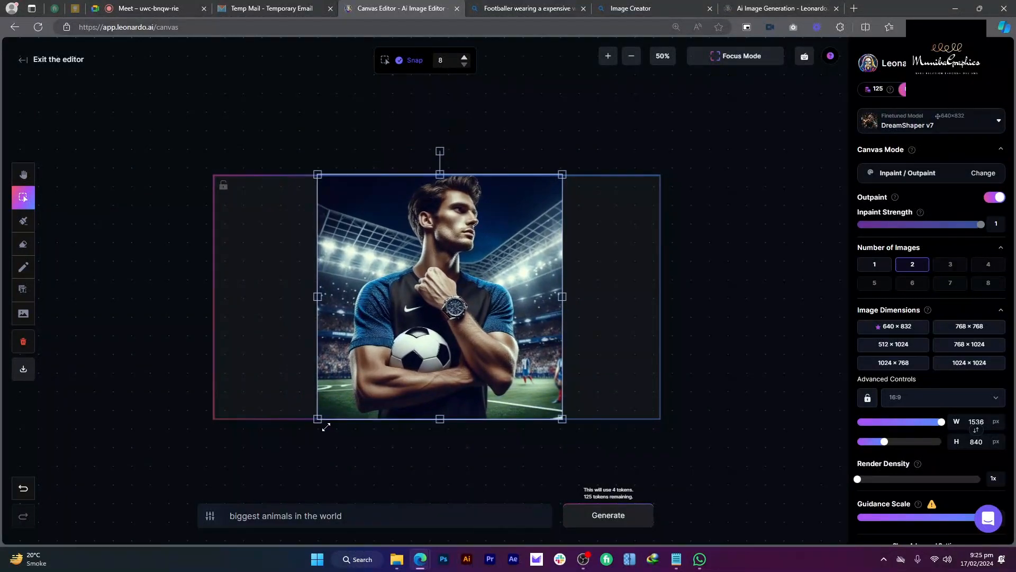
{"action": "left_click_drag", "start_coordinate": [395, 392], "coordinate": [293, 391]}
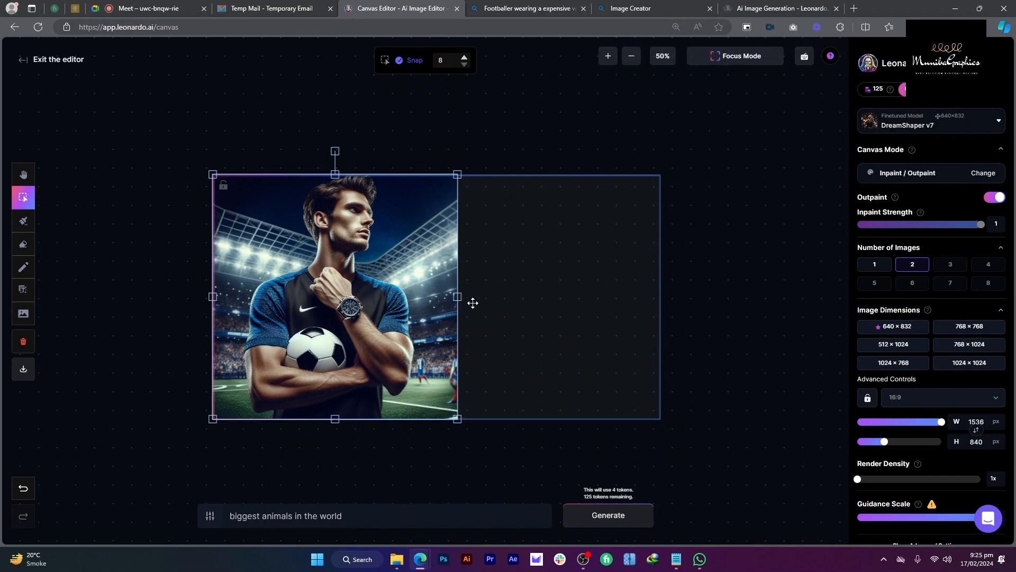
{"action": "left_click_drag", "start_coordinate": [462, 417], "coordinate": [539, 501]}
{"action": "left_click_drag", "start_coordinate": [532, 328], "coordinate": [525, 318]}
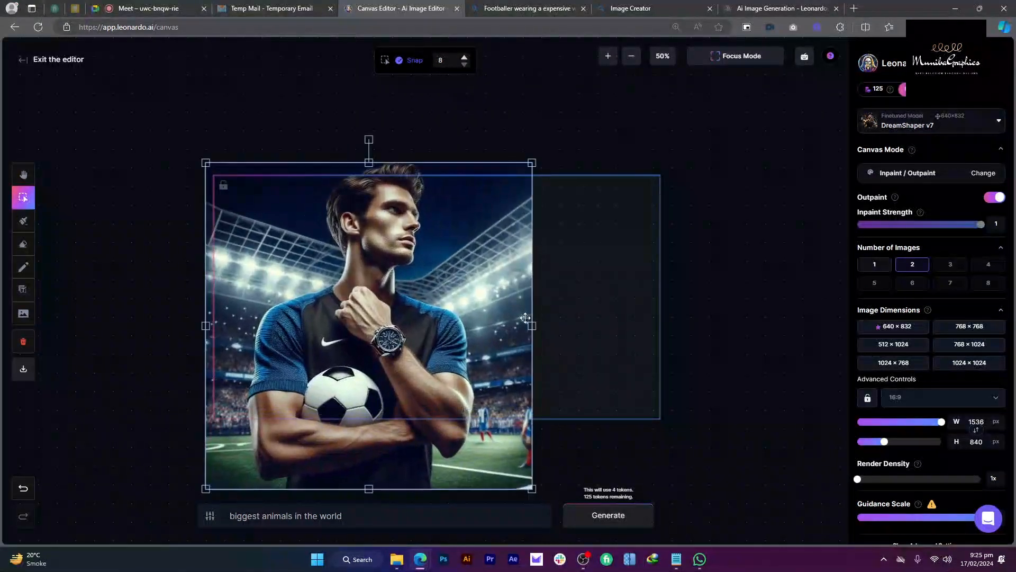
{"action": "left_click_drag", "start_coordinate": [530, 163], "coordinate": [507, 176]}
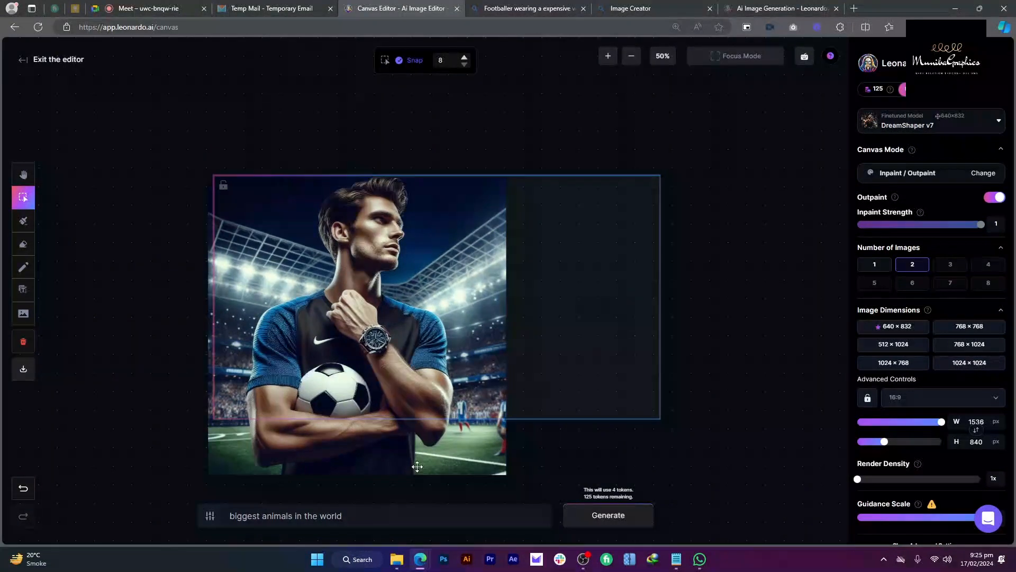
{"action": "left_click", "coordinate": [508, 8]}
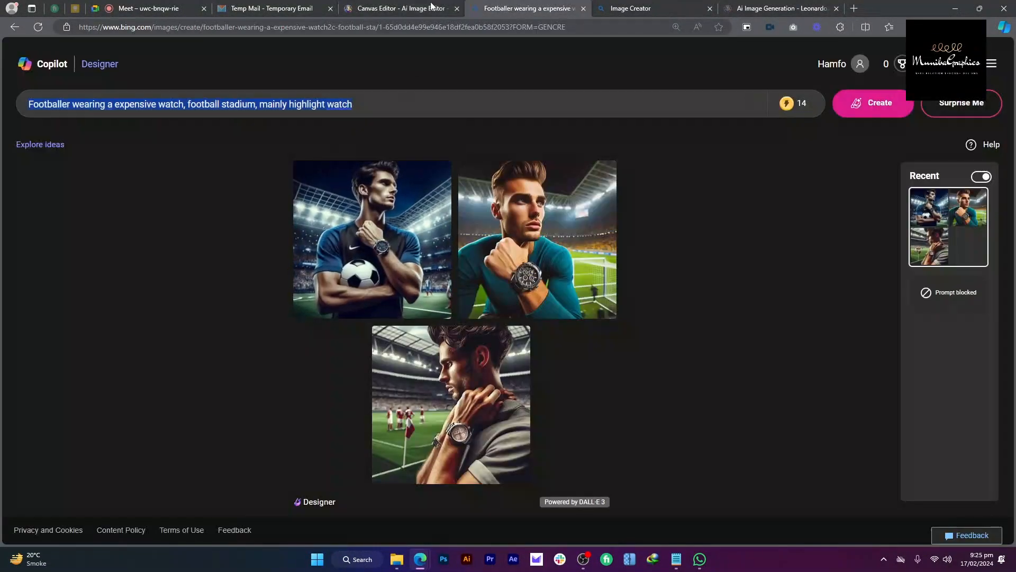
Step: Replace the canvas prompt with 'Footballer wearing a expensive watch, football stadium, mainly highlight watch' and generate the outpaint
{"action": "left_click", "coordinate": [402, 8]}
{"action": "left_click", "coordinate": [429, 524]}
{"action": "key", "text": "ctrl+a"}
{"action": "type", "text": "Footballer wearing a expensive watch, football stadium, mainly highlight watch"}
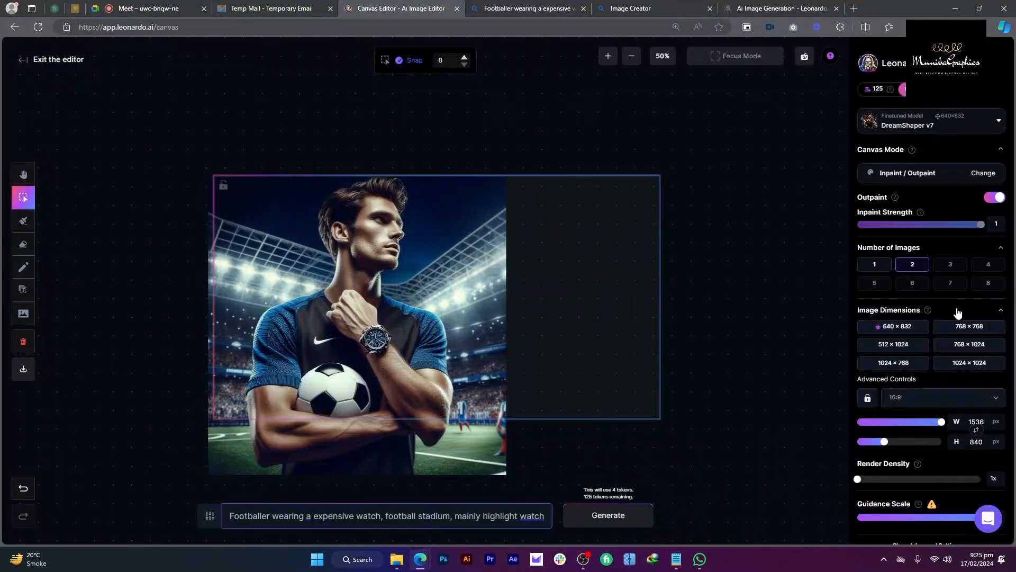
{"action": "left_click", "coordinate": [603, 515]}
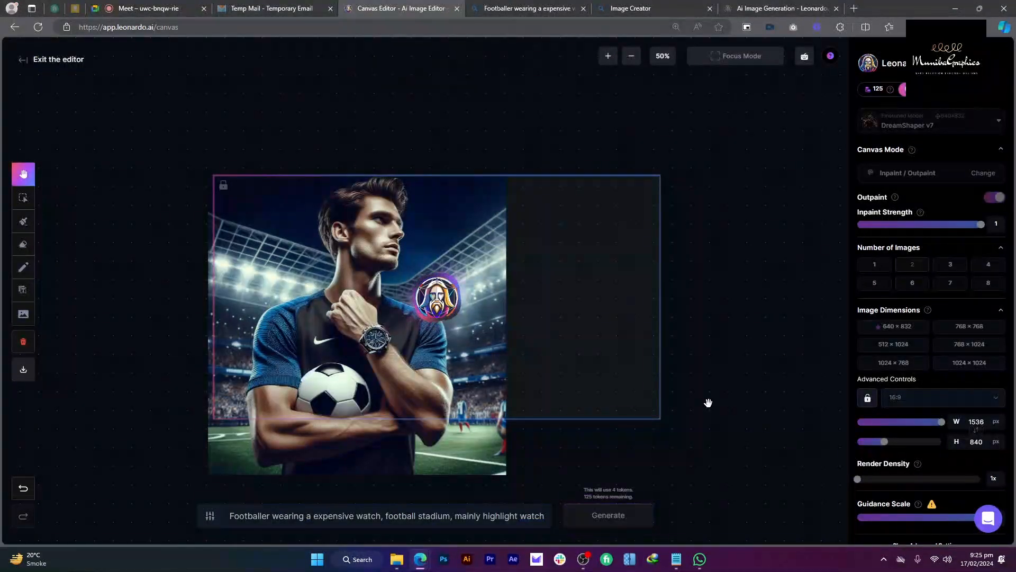
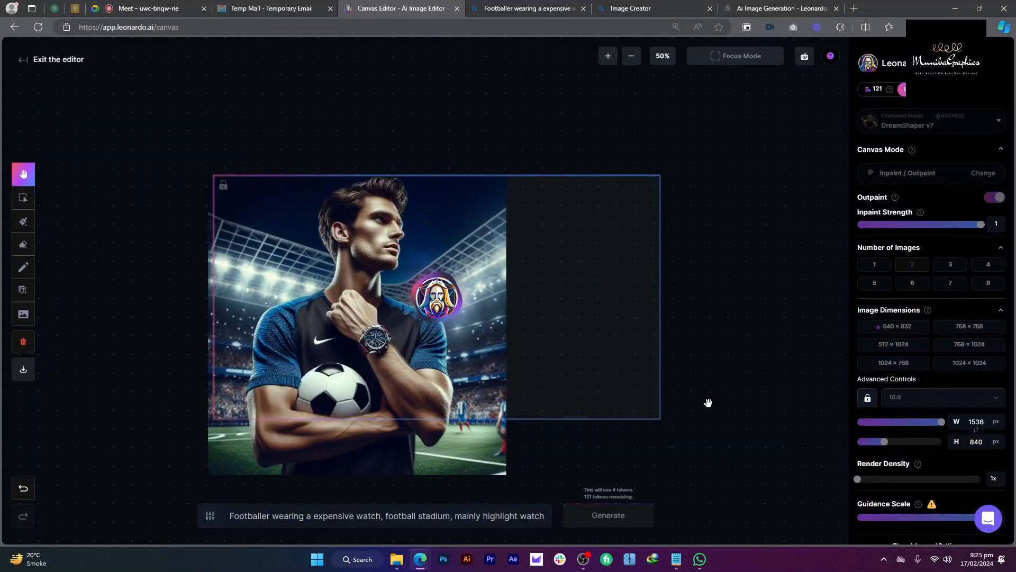
Step: Preview the second of the two stadium outpaint variations (2/2) in Leonardo's canvas
{"action": "left_click", "coordinate": [172, 6]}
{"action": "mouse_move", "coordinate": [465, 4]}
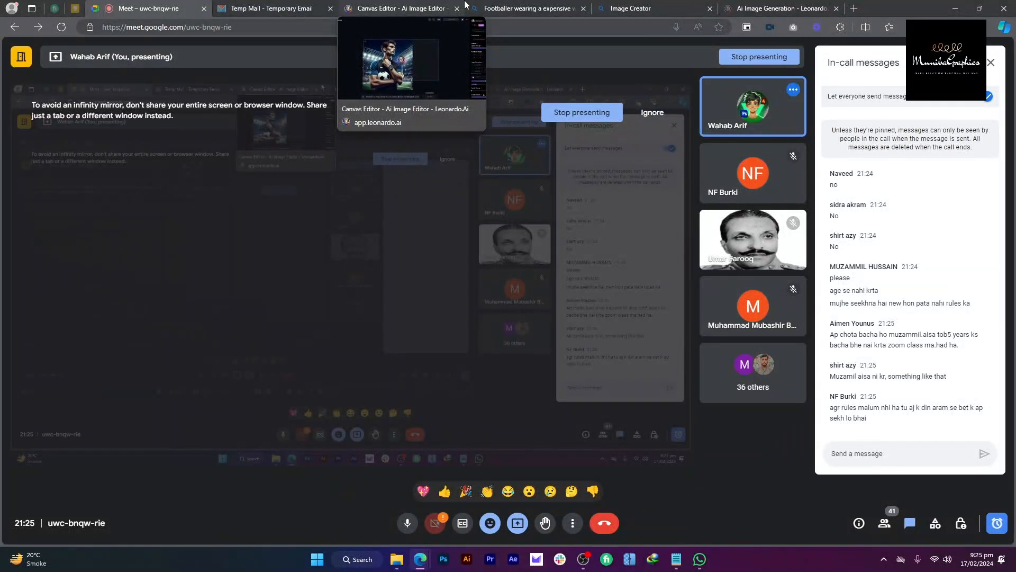
{"action": "left_click", "coordinate": [465, 4]}
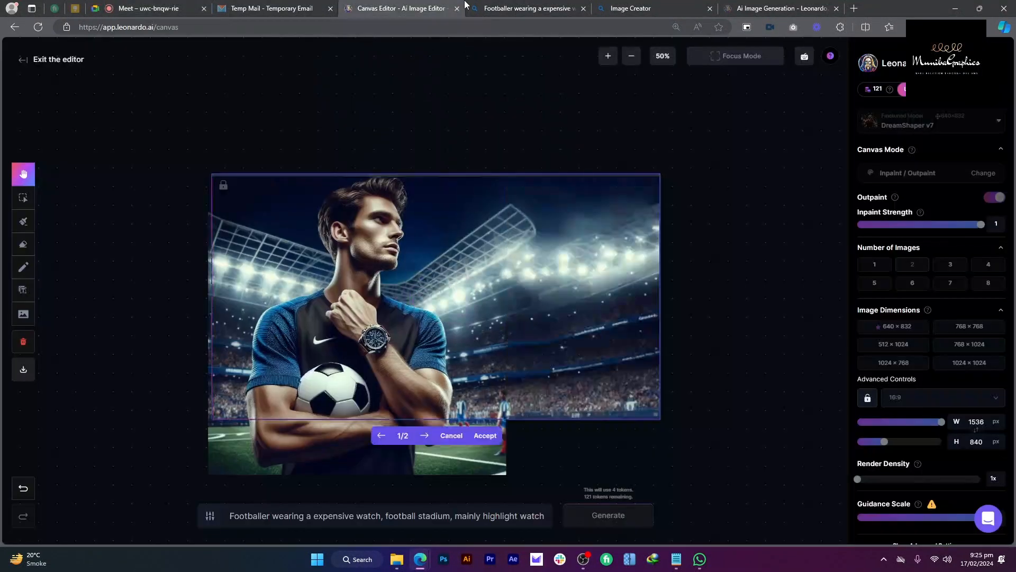
{"action": "left_click", "coordinate": [426, 435]}
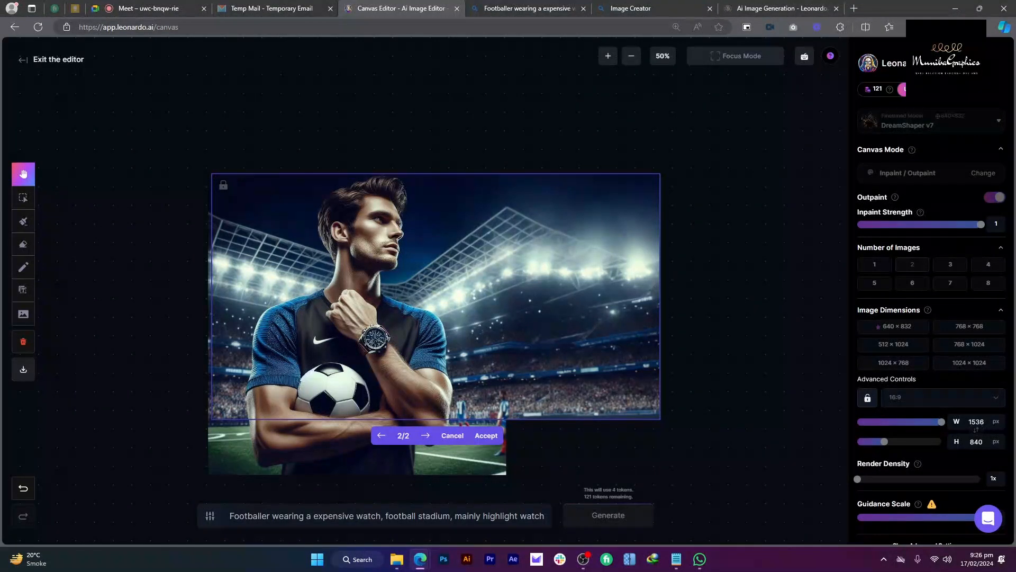
Step: Review the Bing AI and 'leonardo in detail' lines in the Notepad class notes
{"action": "left_click", "coordinate": [676, 559]}
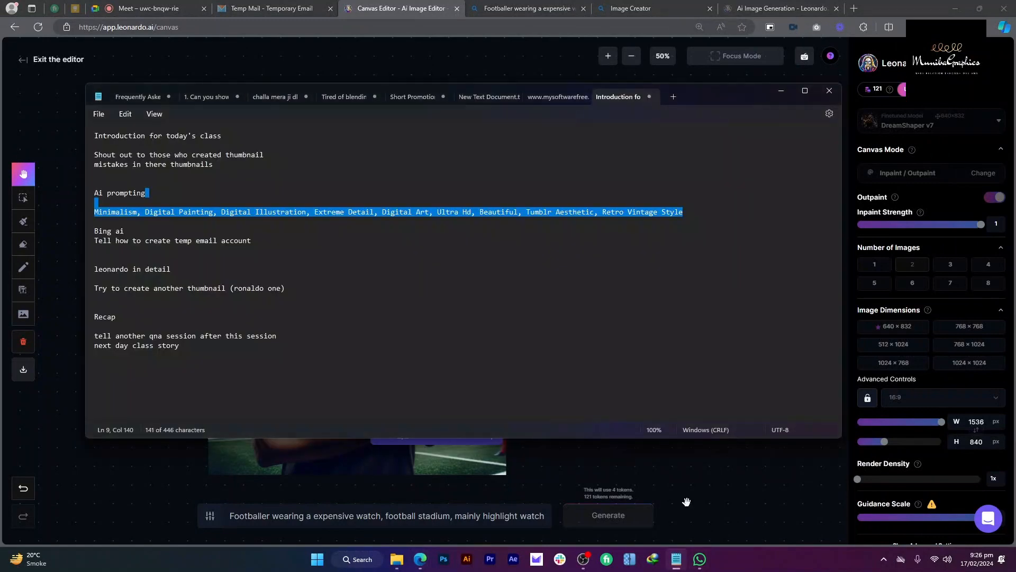
{"action": "left_click_drag", "start_coordinate": [272, 251], "coordinate": [277, 224]}
{"action": "left_click", "coordinate": [278, 224]}
{"action": "left_click", "coordinate": [297, 276]}
{"action": "left_click_drag", "start_coordinate": [288, 259], "coordinate": [307, 289]}
{"action": "key", "text": "alt+Tab"}
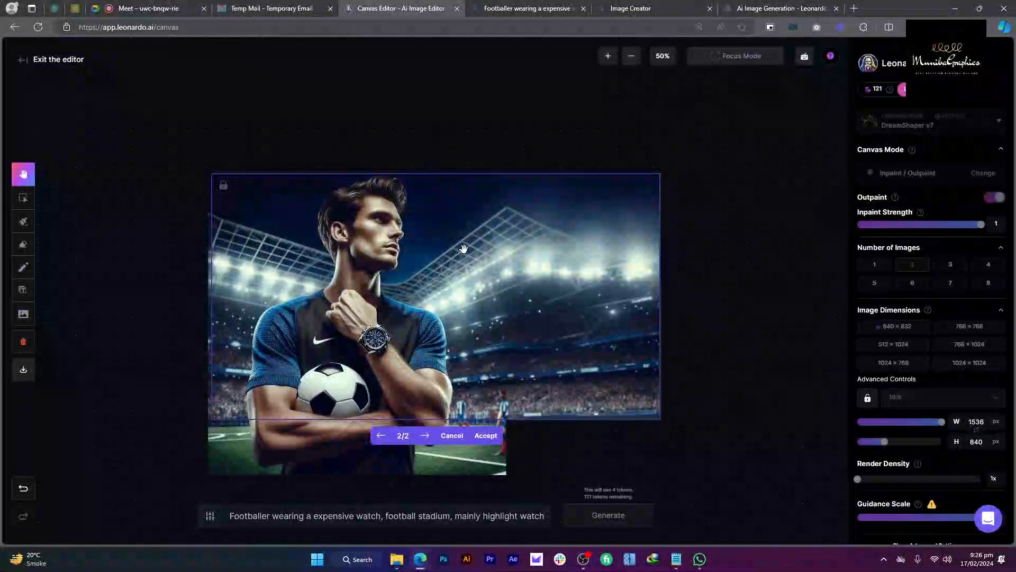
Step: Cycle through the browser tabs and open a new empty Microsoft Start tab
{"action": "left_click", "coordinate": [178, 8]}
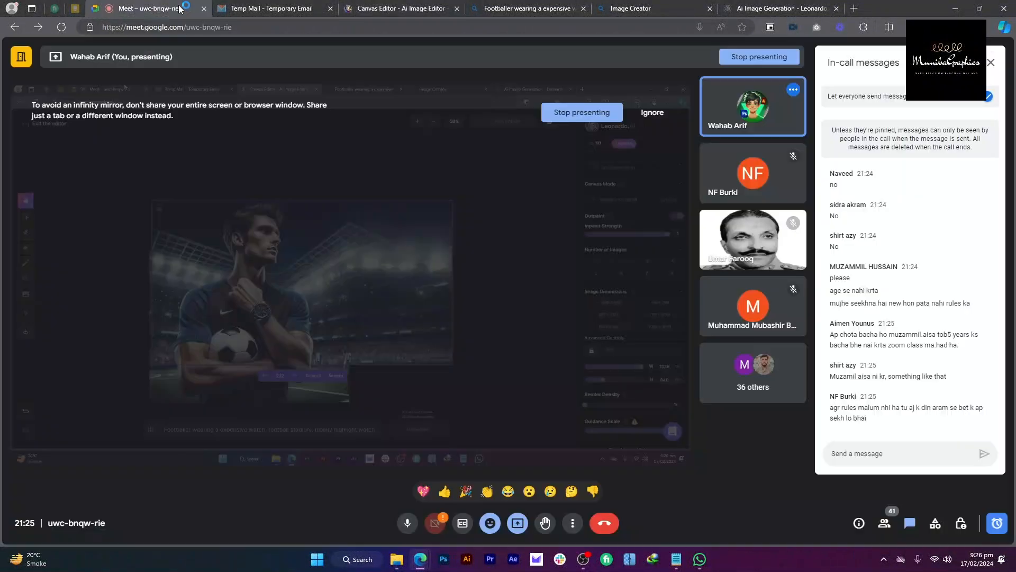
{"action": "left_click", "coordinate": [523, 4]}
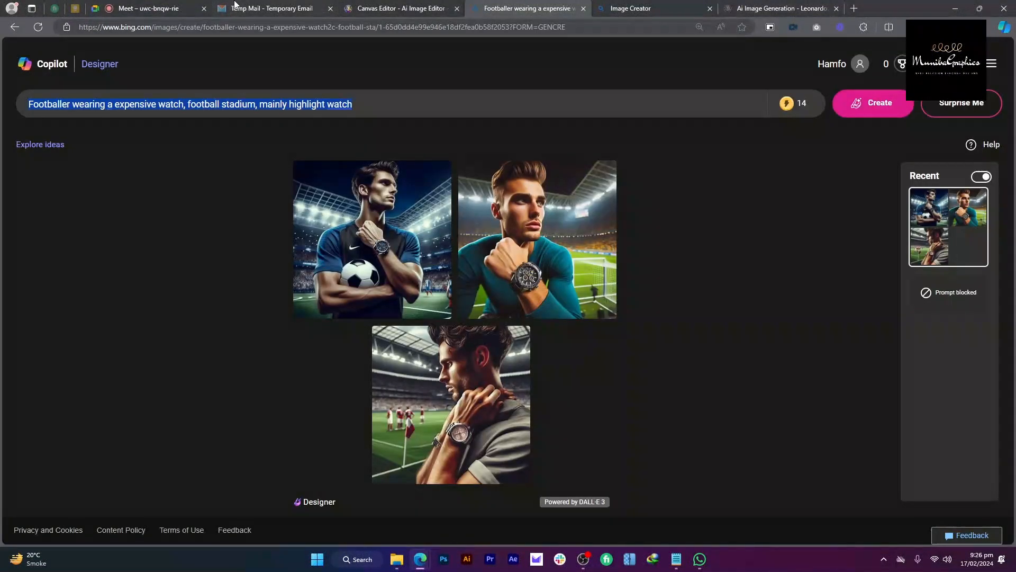
{"action": "left_click", "coordinate": [685, 7]}
{"action": "left_click", "coordinate": [779, 7]}
{"action": "left_click", "coordinate": [854, 7]}
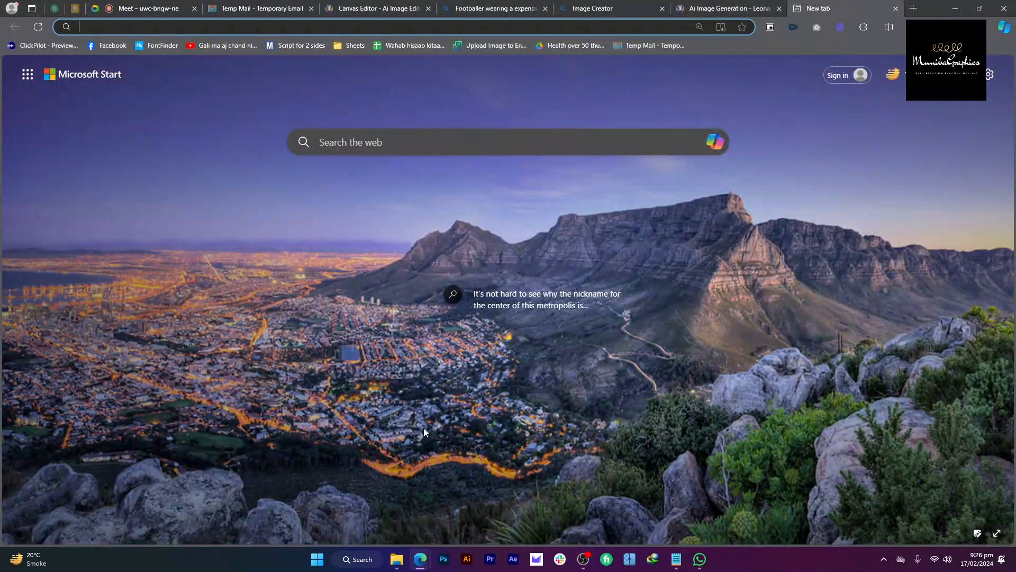
Step: Open the stadium footballer image from Downloads in Windows Photos
{"action": "mouse_move", "coordinate": [397, 558]}
{"action": "left_click", "coordinate": [326, 484]}
{"action": "left_click", "coordinate": [44, 147]}
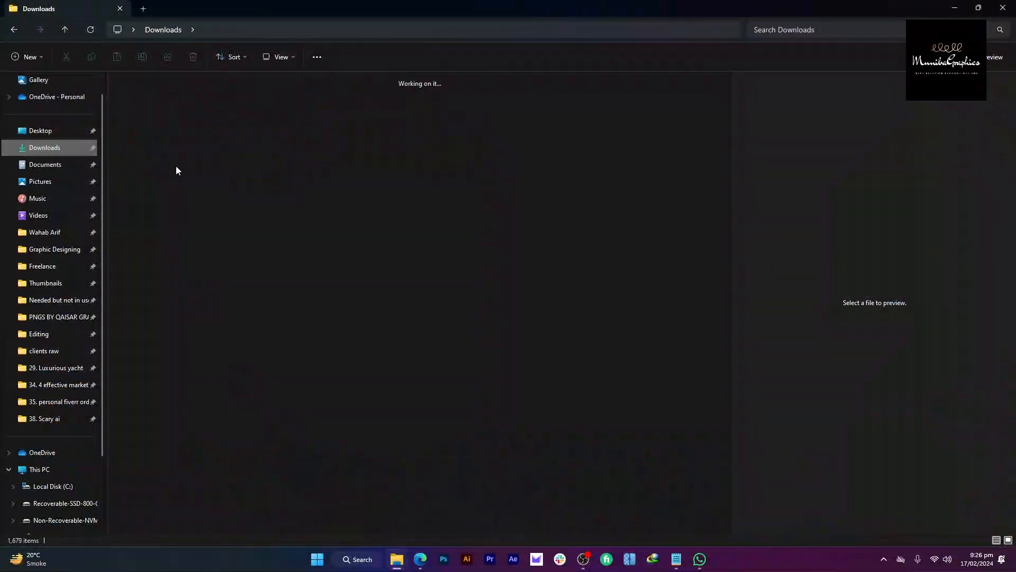
{"action": "double_click", "coordinate": [147, 118]}
{"action": "left_click", "coordinate": [1005, 7]}
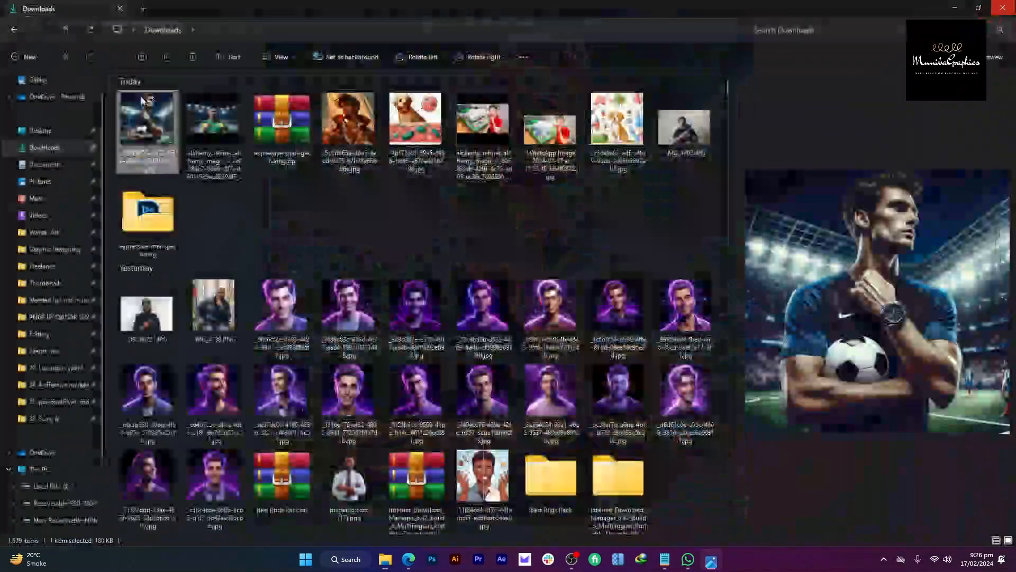
{"action": "double_click", "coordinate": [217, 118]}
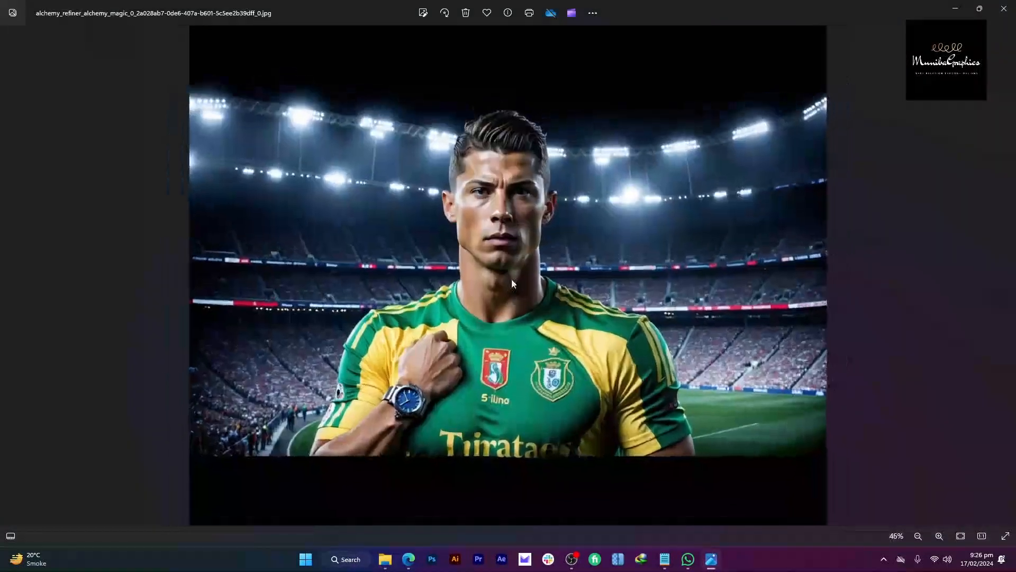
{"action": "scroll", "coordinate": [526, 255], "scroll_direction": "up", "scroll_amount": 3}
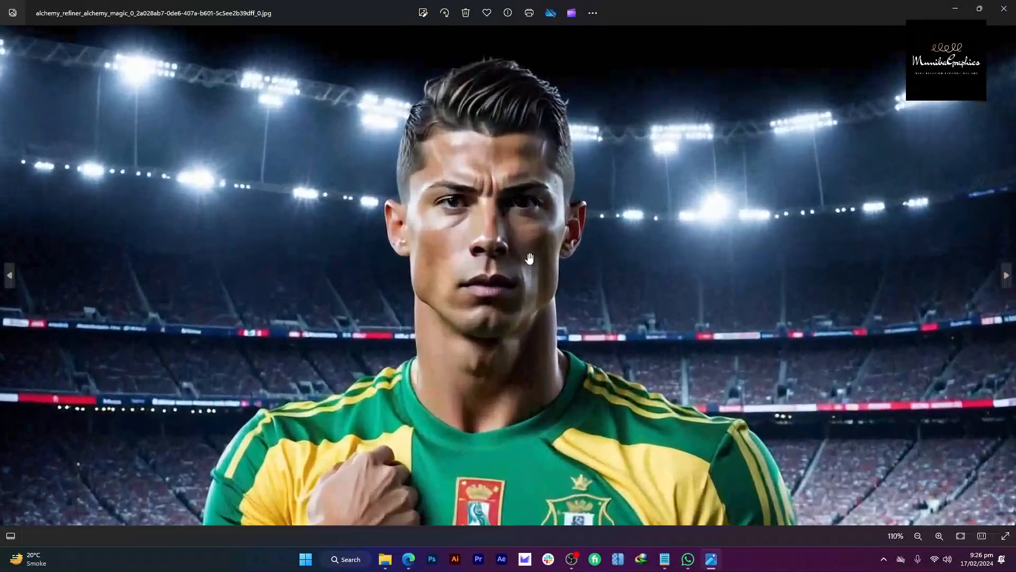
Step: Mute a participant for everyone in the video call
{"action": "key", "text": "alt+Tab"}
{"action": "key", "text": "alt+Tab"}
{"action": "left_click", "coordinate": [157, 4]}
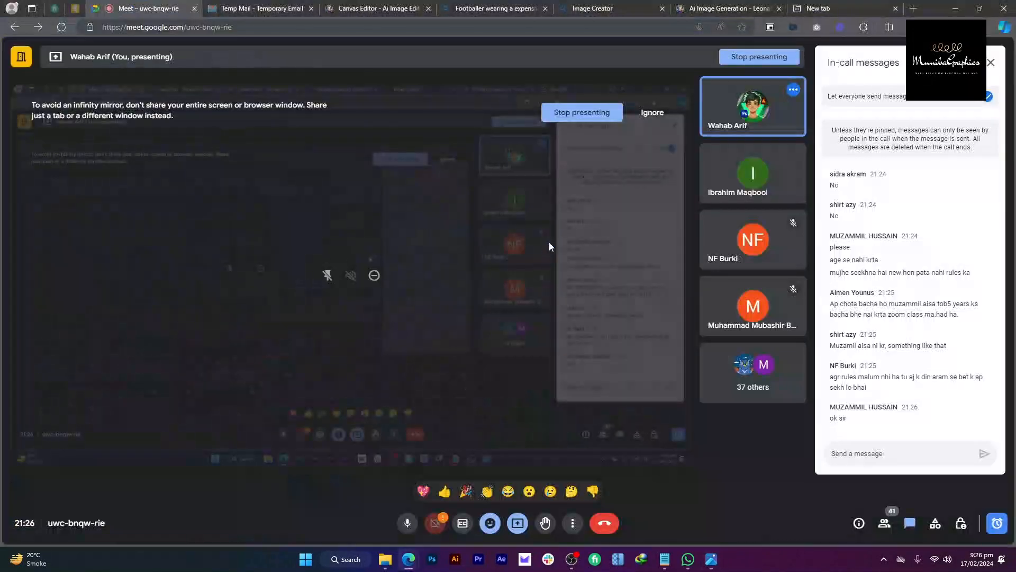
{"action": "left_click", "coordinate": [753, 173]}
{"action": "left_click", "coordinate": [585, 312]}
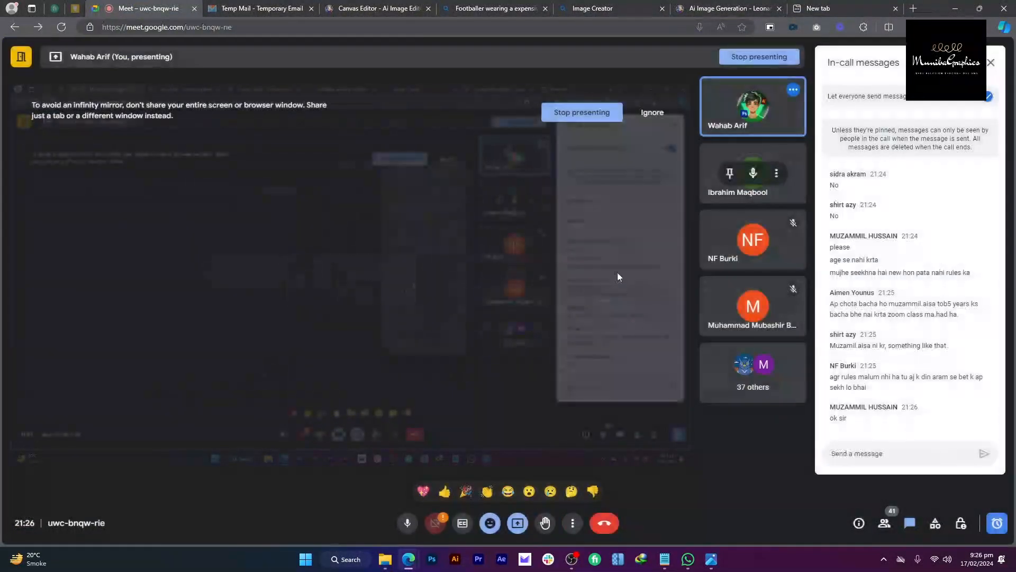
Step: Zoom in and out on the footballer photo, then return to the browser
{"action": "key", "text": "alt+Tab"}
{"action": "scroll", "coordinate": [469, 243], "scroll_direction": "down", "scroll_amount": 5}
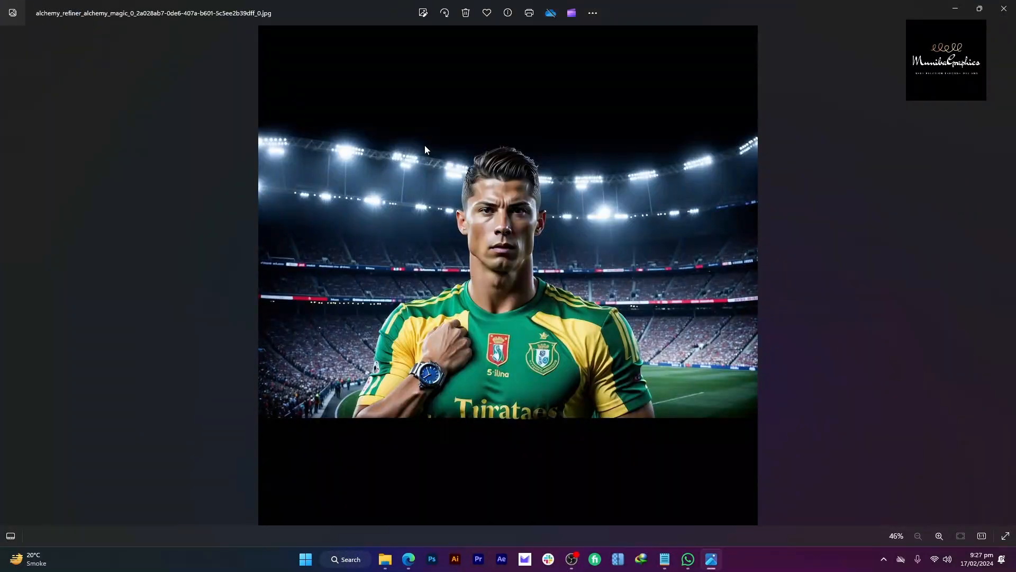
{"action": "scroll", "coordinate": [544, 189], "scroll_direction": "up", "scroll_amount": 1}
{"action": "scroll", "coordinate": [544, 189], "scroll_direction": "down", "scroll_amount": 1}
{"action": "key", "text": "alt+Tab"}
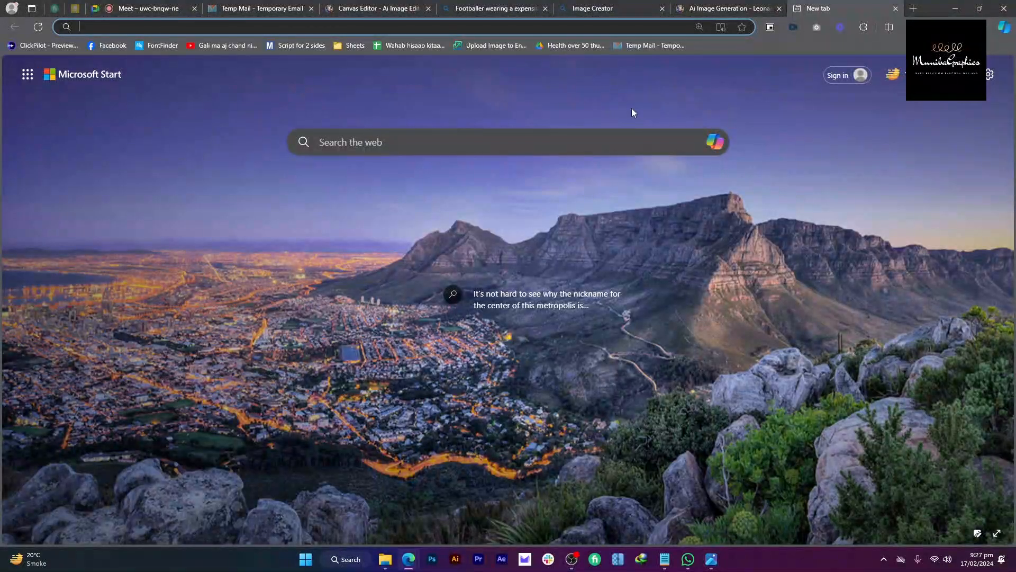
Step: Search Google for 'ai face swap' and browse the results
{"action": "type", "text": "ai image"}
{"action": "key", "text": "BackSpace"}
{"action": "key", "text": "BackSpace"}
{"action": "key", "text": "BackSpace"}
{"action": "key", "text": "BackSpace"}
{"action": "key", "text": "BackSpace"}
{"action": "key", "text": "BackSpace"}
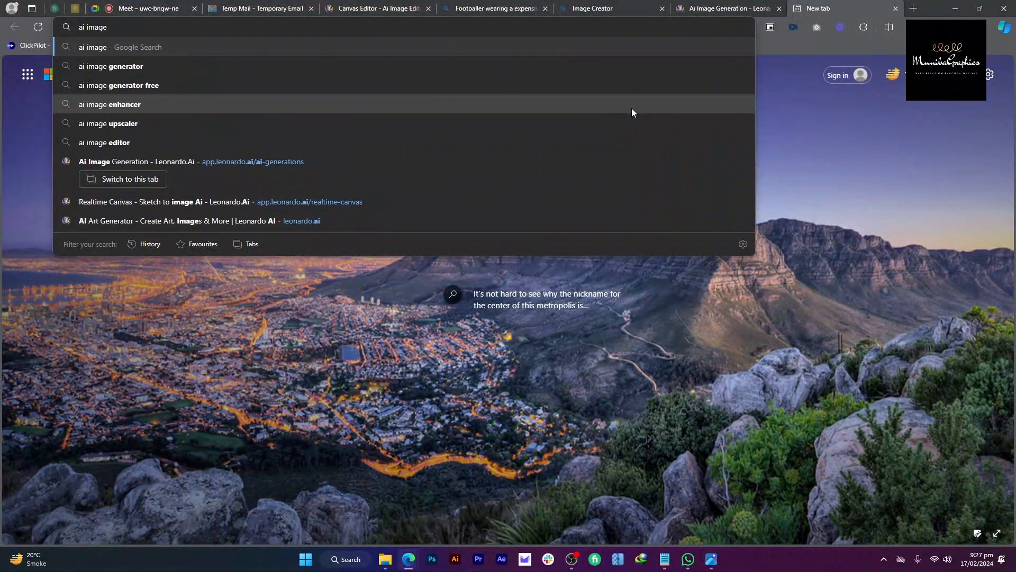
{"action": "type", "text": "face swap"}
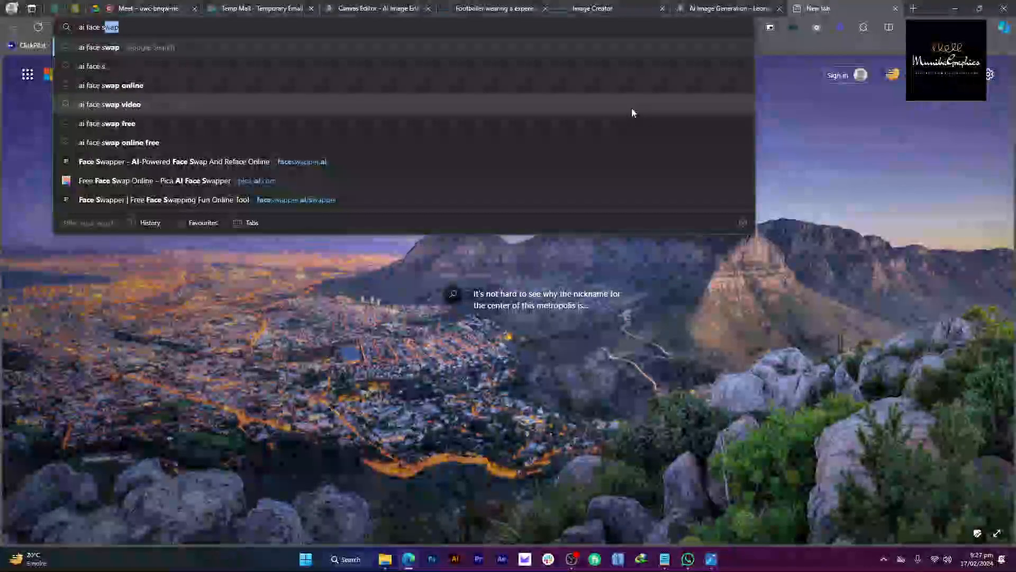
{"action": "key", "text": "Return"}
{"action": "scroll", "coordinate": [416, 202], "scroll_direction": "down", "scroll_amount": 5}
{"action": "scroll", "coordinate": [370, 239], "scroll_direction": "up", "scroll_amount": 3}
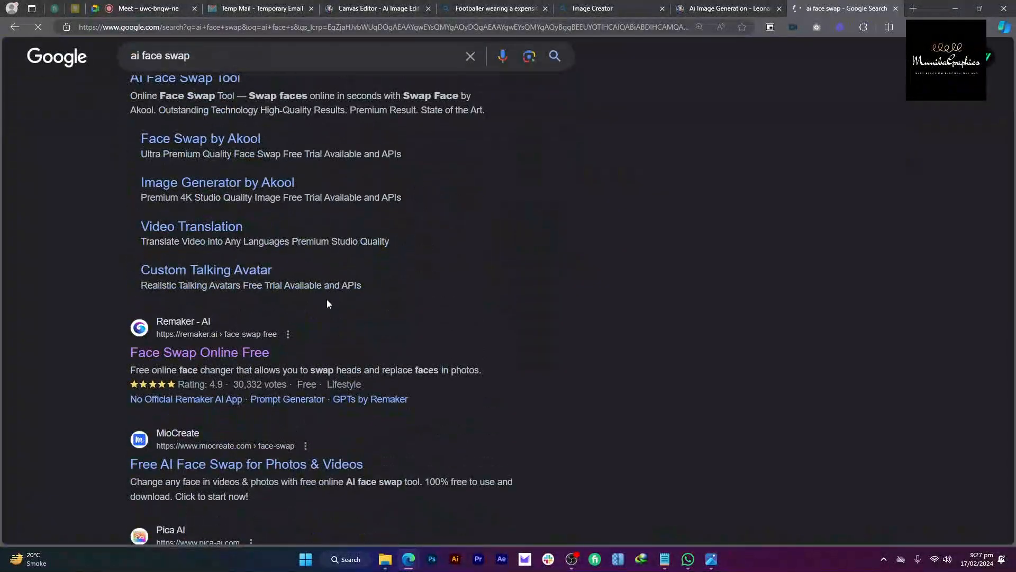
{"action": "scroll", "coordinate": [326, 300], "scroll_direction": "down", "scroll_amount": 3}
Step: Open the Pica AI and Face Swapper results in new tabs and select the Face Swapper address
{"action": "middle_click", "coordinate": [316, 387]}
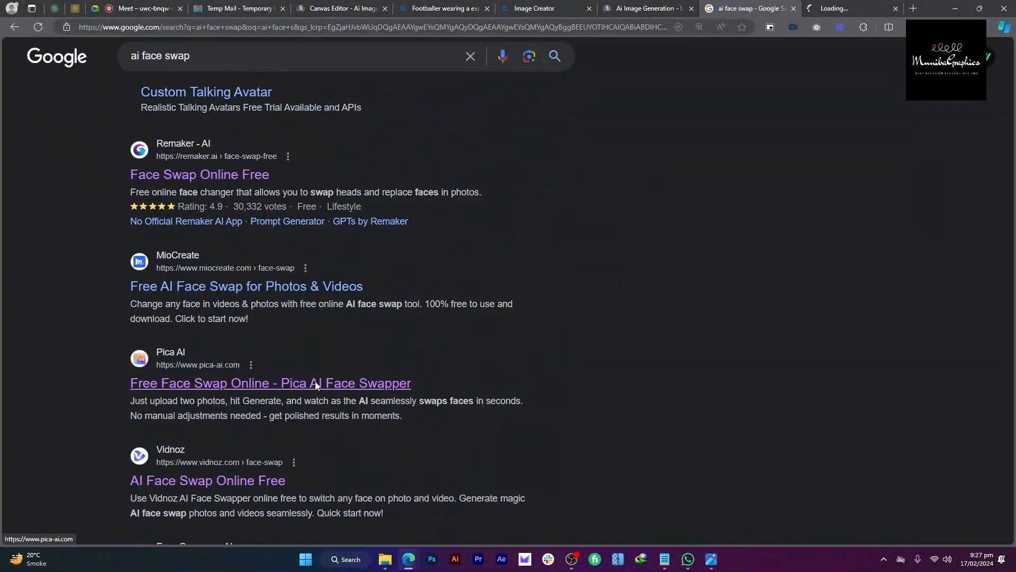
{"action": "left_click", "coordinate": [840, 8]}
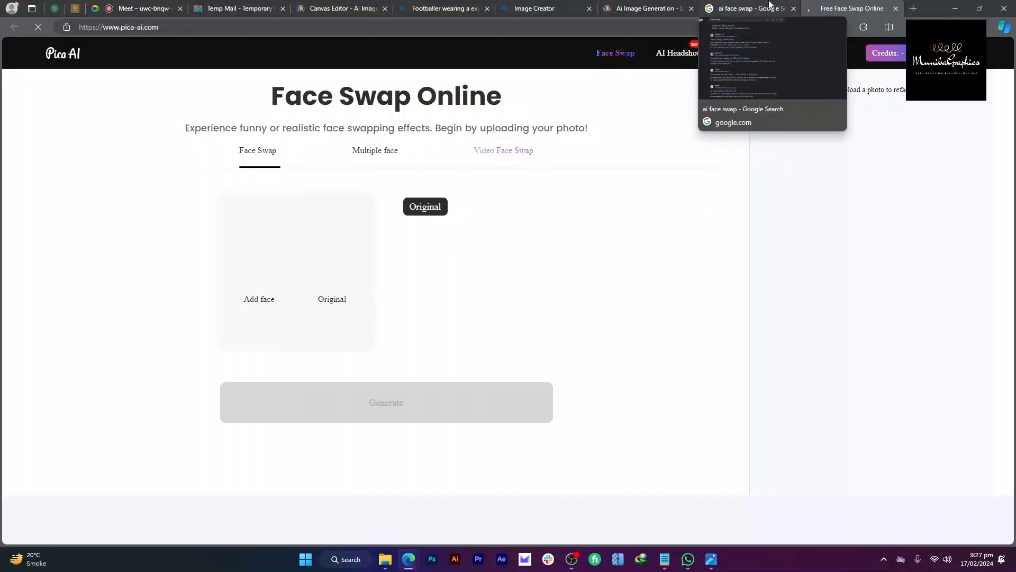
{"action": "left_click", "coordinate": [769, 6]}
{"action": "scroll", "coordinate": [654, 198], "scroll_direction": "down", "scroll_amount": 3}
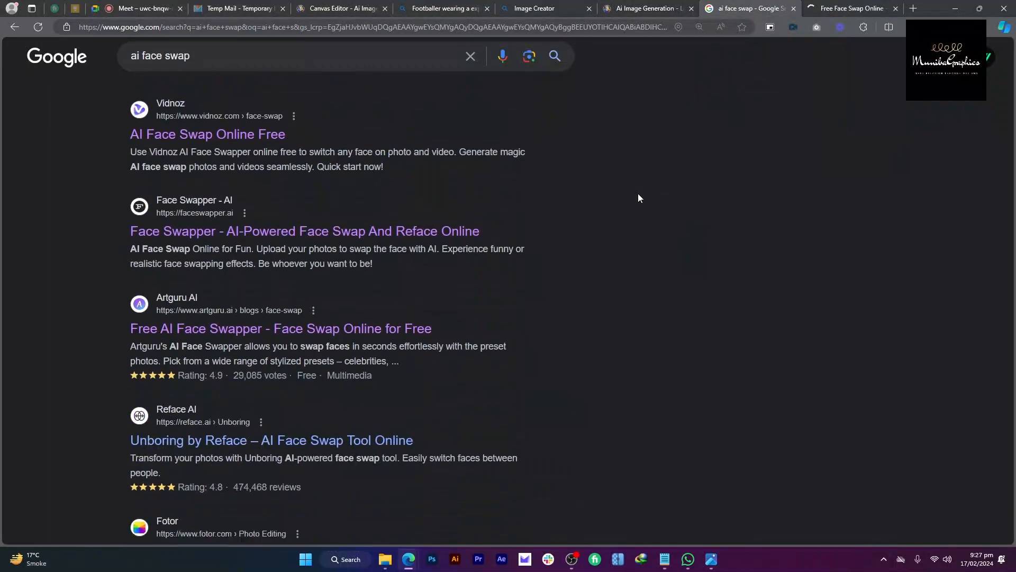
{"action": "middle_click", "coordinate": [358, 224]}
{"action": "left_click", "coordinate": [841, 5]}
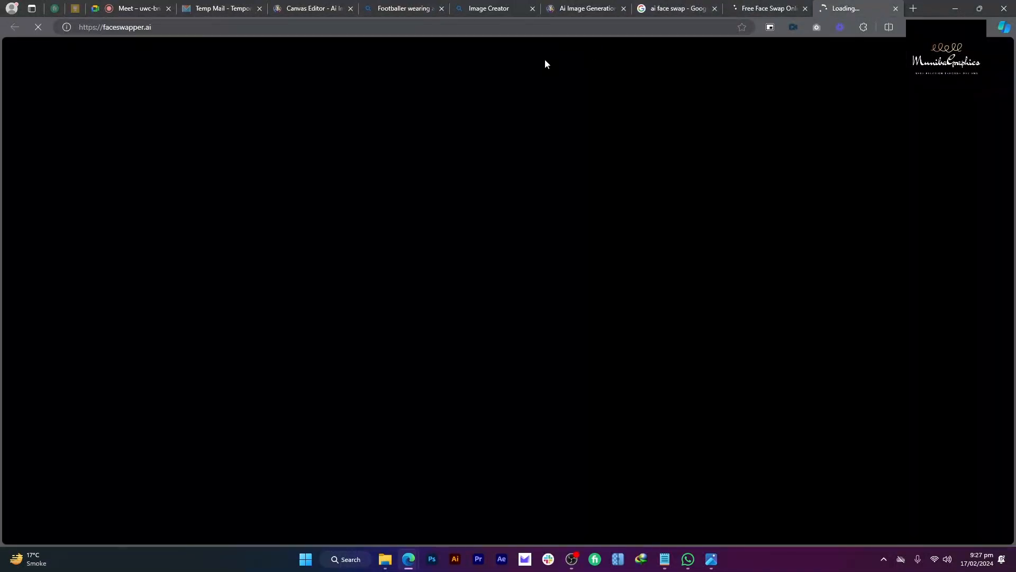
{"action": "left_click", "coordinate": [563, 29]}
{"action": "key", "text": "ctrl+c"}
Step: Paste and send the faceswapper.ai link in the video call chat
{"action": "left_click", "coordinate": [217, 5]}
{"action": "left_click", "coordinate": [171, 4]}
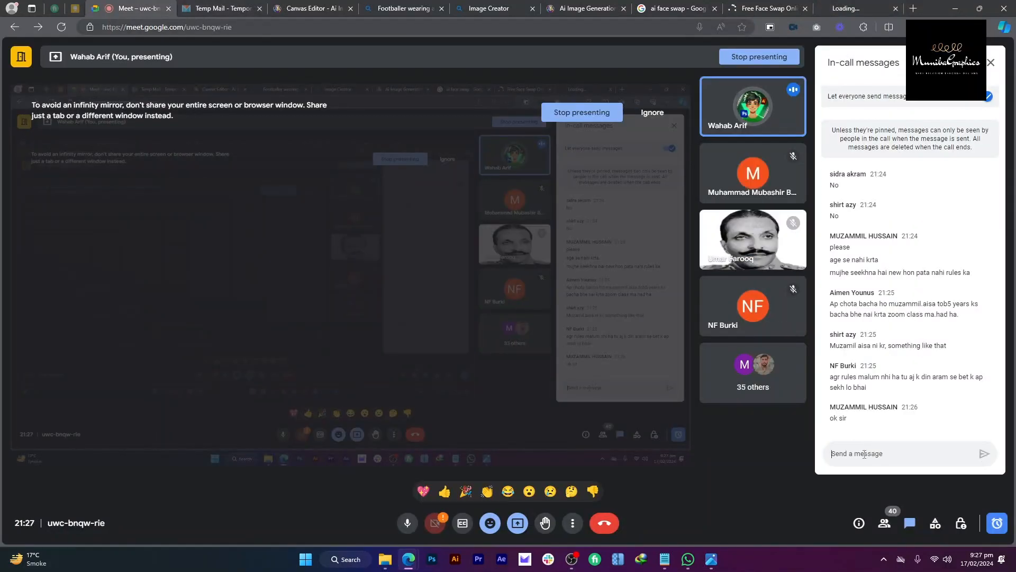
{"action": "left_click", "coordinate": [861, 450]}
{"action": "key", "text": "ctrl+v"}
{"action": "key", "text": "Return"}
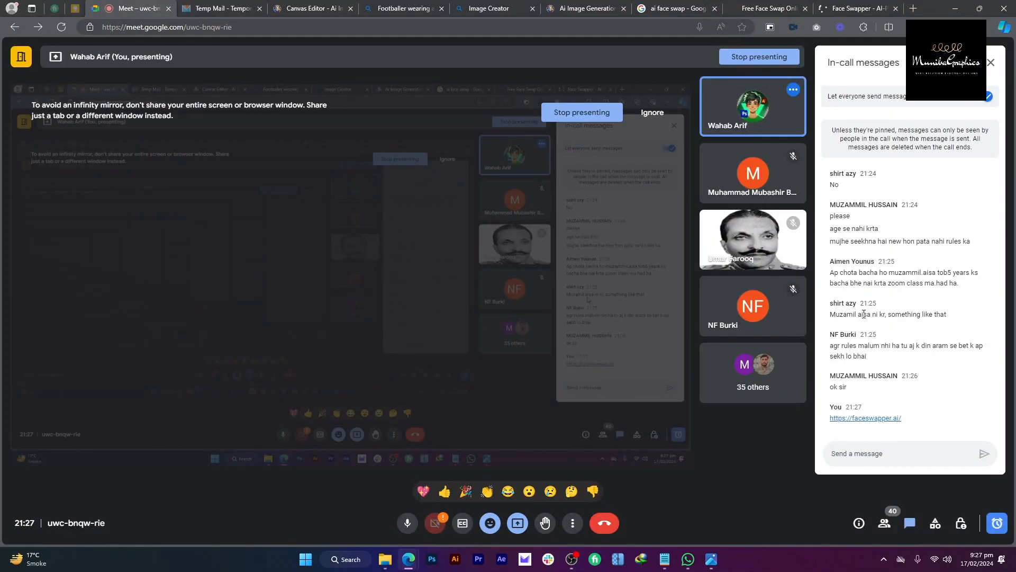
{"action": "left_click", "coordinate": [864, 6]}
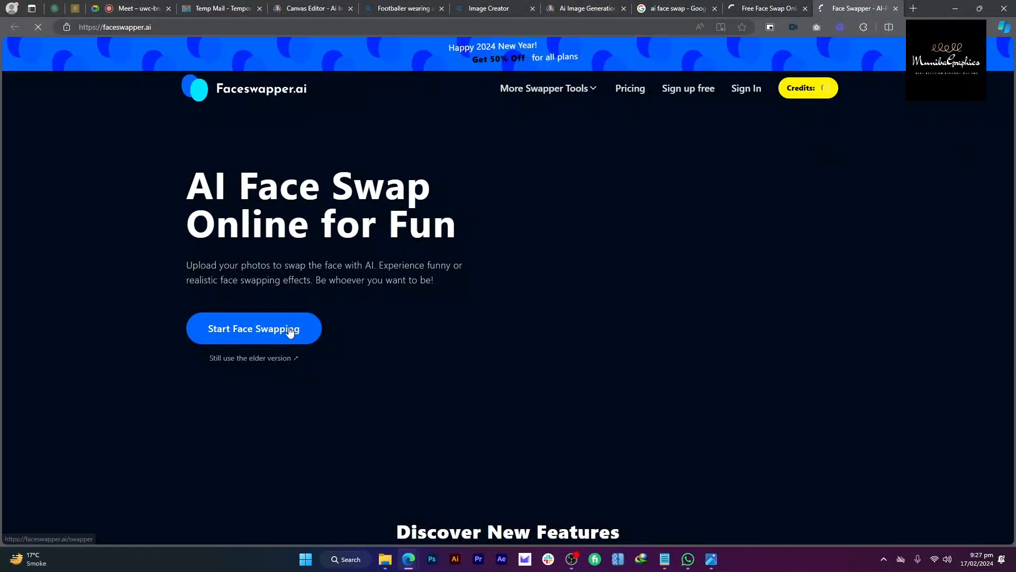
Step: Start the Face Swap tool and try dropping the stadium image onto its upload area
{"action": "left_click", "coordinate": [305, 334]}
{"action": "key", "text": "alt+Tab"}
{"action": "key", "text": "Tab"}
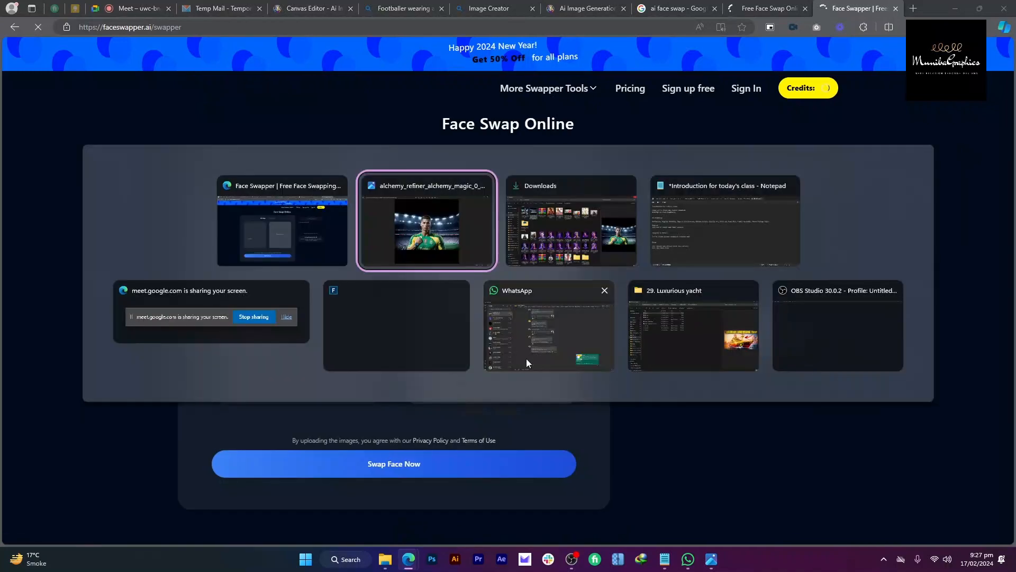
{"action": "key", "text": "alt+Tab"}
{"action": "left_click_drag", "start_coordinate": [223, 118], "coordinate": [463, 264]}
{"action": "key", "text": "alt+Tab"}
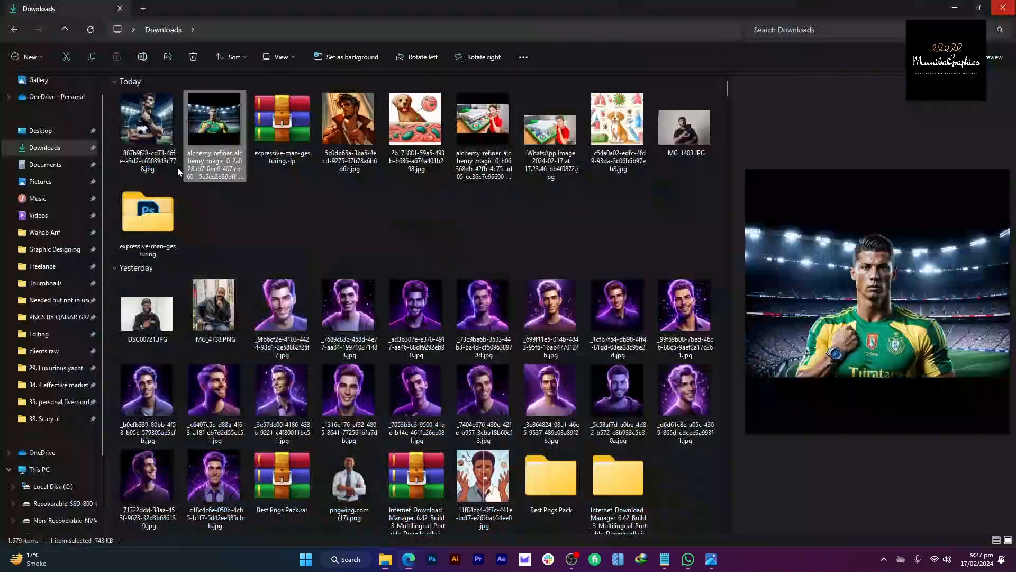
{"action": "key", "text": "alt+Tab"}
Step: Upload the alchemy_refiner stadium image from Downloads, then type 'ronaldo portrait' in a new tab
{"action": "left_click", "coordinate": [705, 170]}
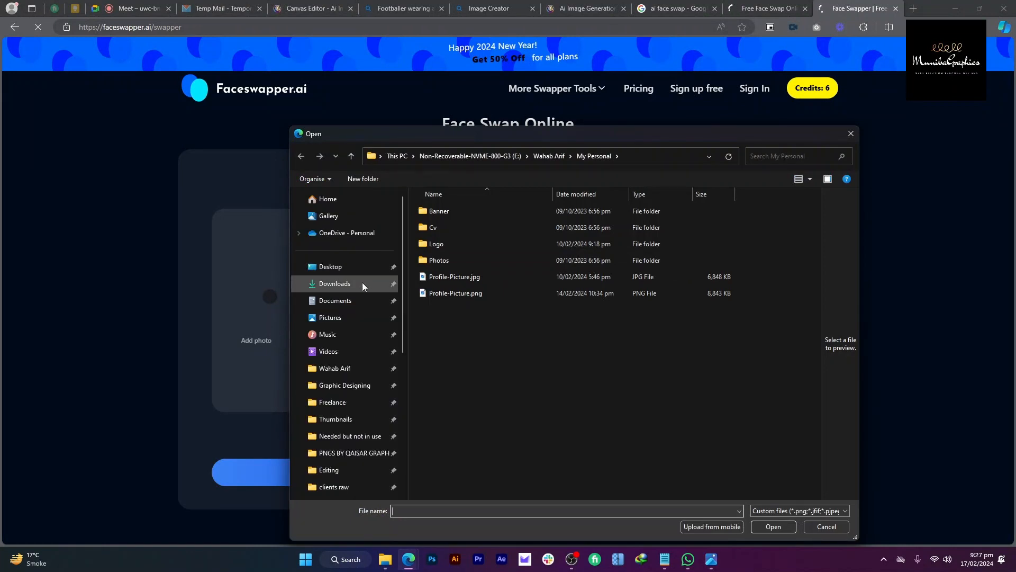
{"action": "left_click", "coordinate": [362, 283]}
{"action": "left_click", "coordinate": [492, 240]}
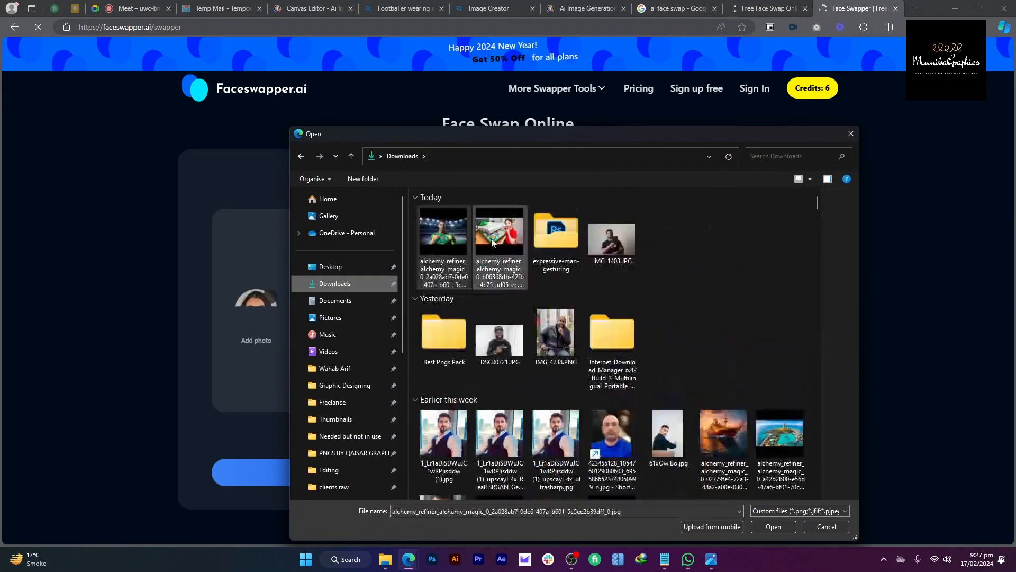
{"action": "left_click", "coordinate": [776, 526]}
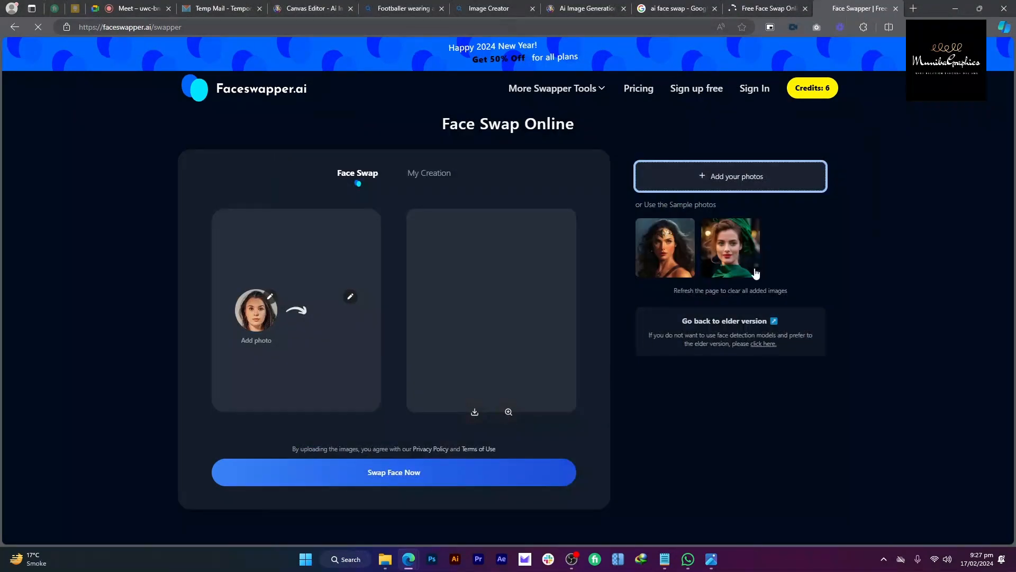
{"action": "left_click", "coordinate": [914, 6]}
{"action": "type", "text": "ronaldo "}
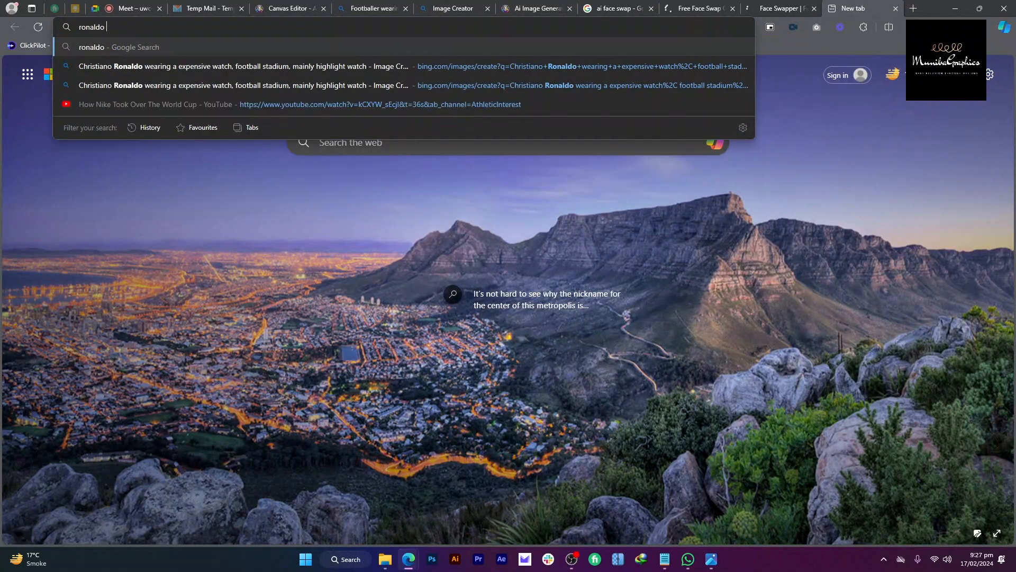
{"action": "type", "text": "portrait"}
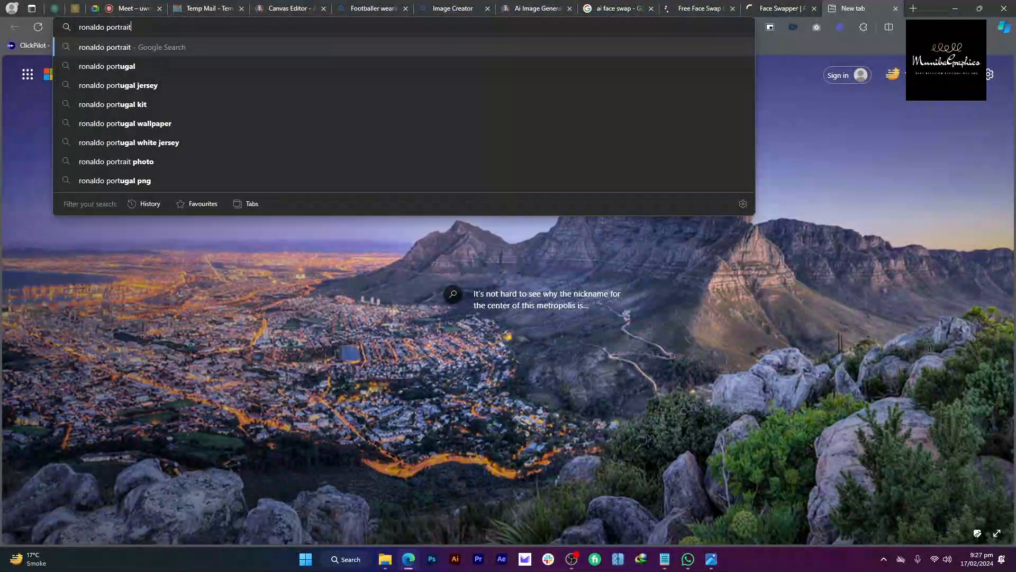
Step: Search Google Images for 'ronaldo portrait' and save the Peakpx portrait to Downloads
{"action": "key", "text": "Return"}
{"action": "left_click", "coordinate": [180, 117]}
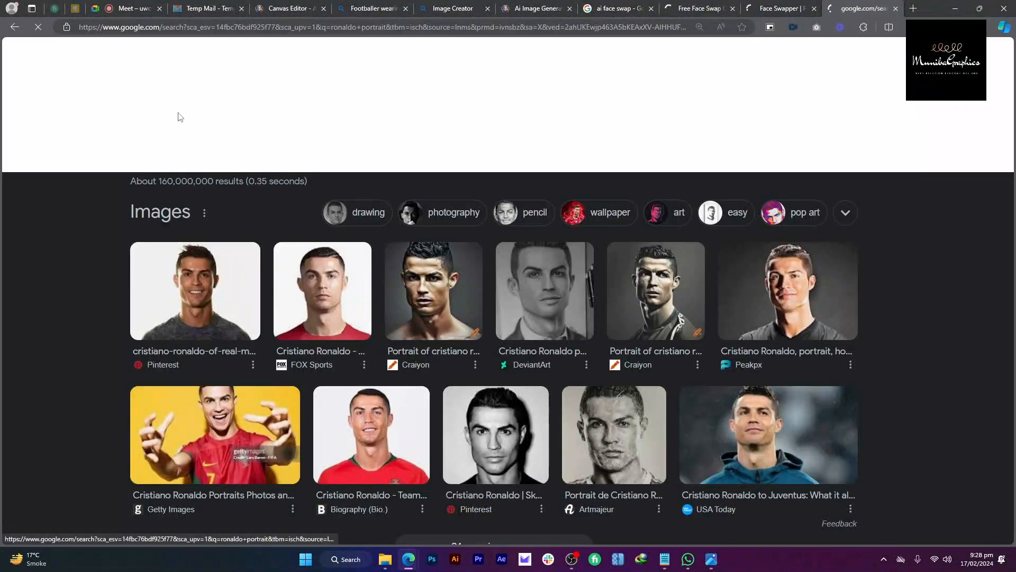
{"action": "left_click", "coordinate": [405, 255]}
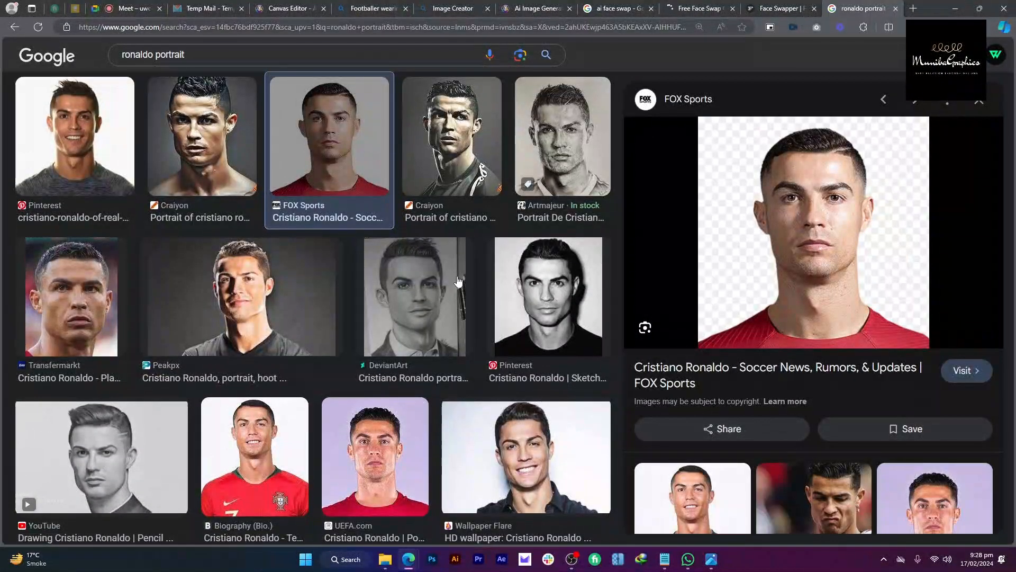
{"action": "left_click", "coordinate": [269, 316]}
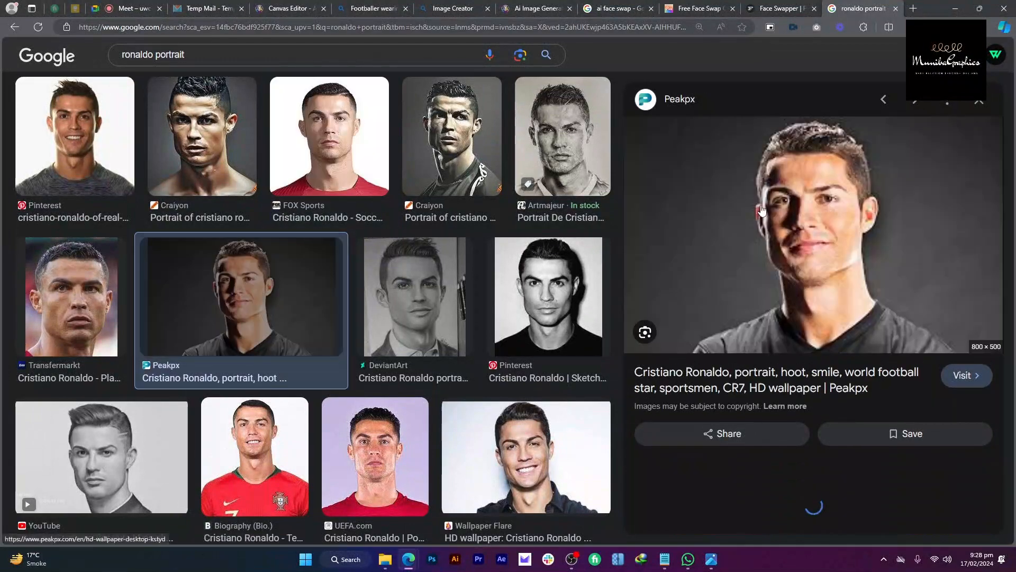
{"action": "right_click", "coordinate": [760, 178]}
{"action": "left_click", "coordinate": [802, 314]}
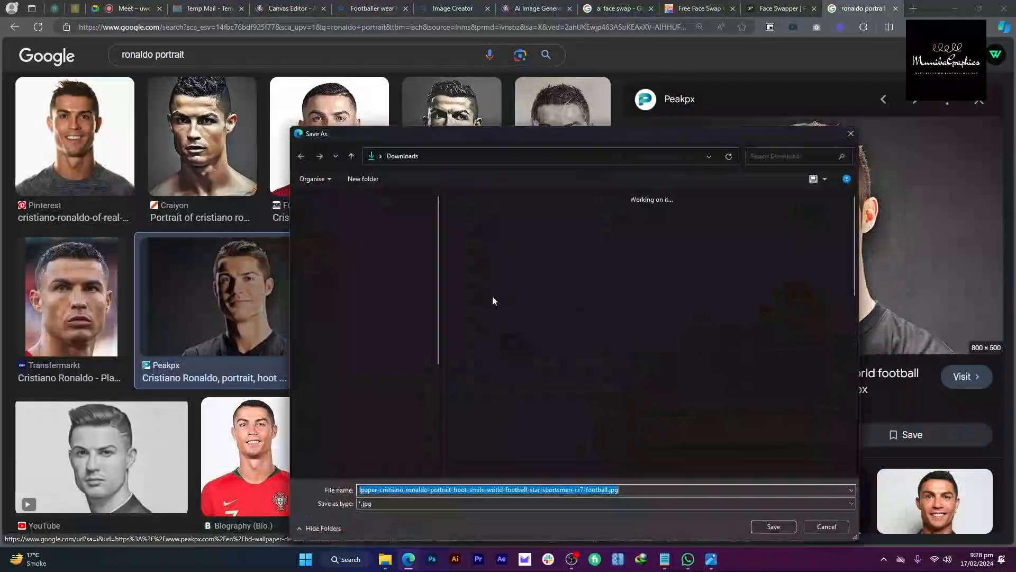
{"action": "left_click", "coordinate": [772, 526]}
{"action": "left_click", "coordinate": [780, 8]}
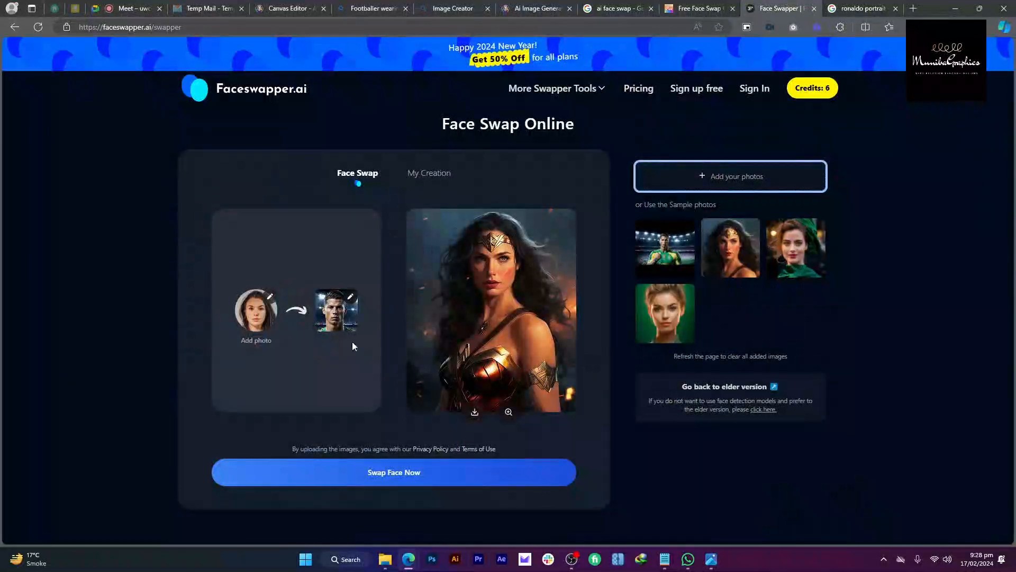
Step: Upload the downloaded portrait as the source face, confirm it, and start Swap Face Now
{"action": "left_click", "coordinate": [244, 318]}
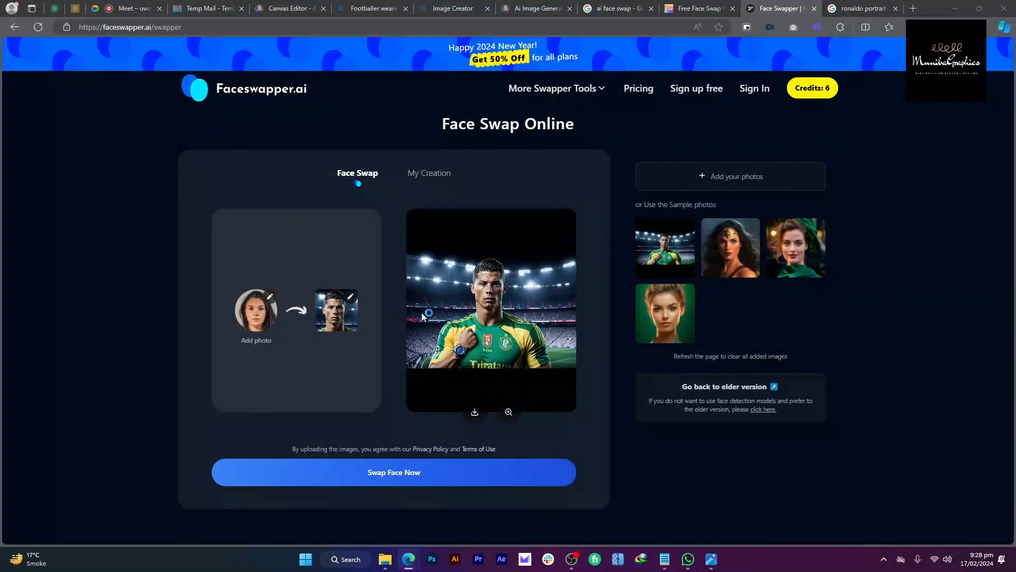
{"action": "left_click", "coordinate": [456, 237]}
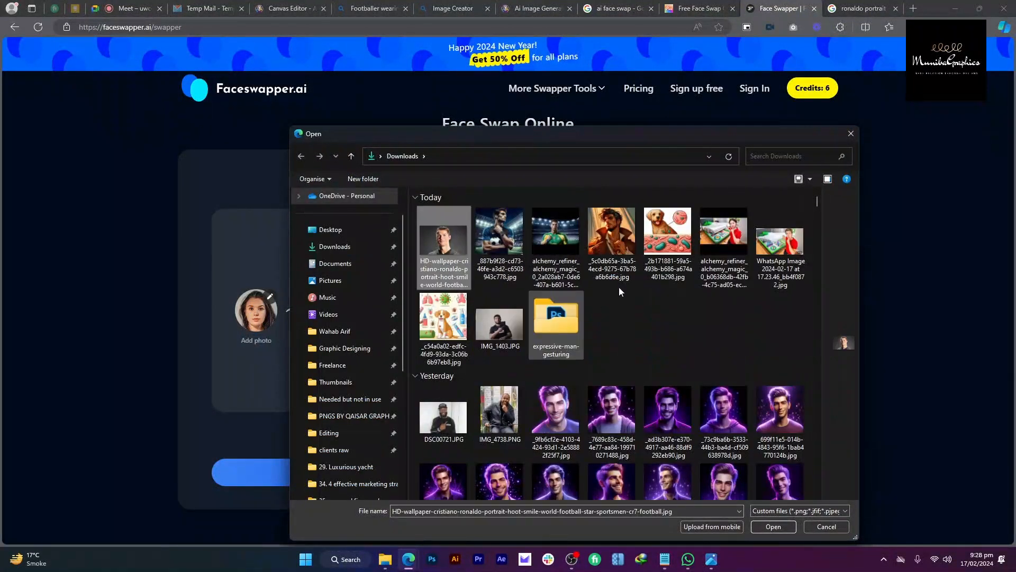
{"action": "left_click_drag", "start_coordinate": [823, 410], "coordinate": [516, 391]}
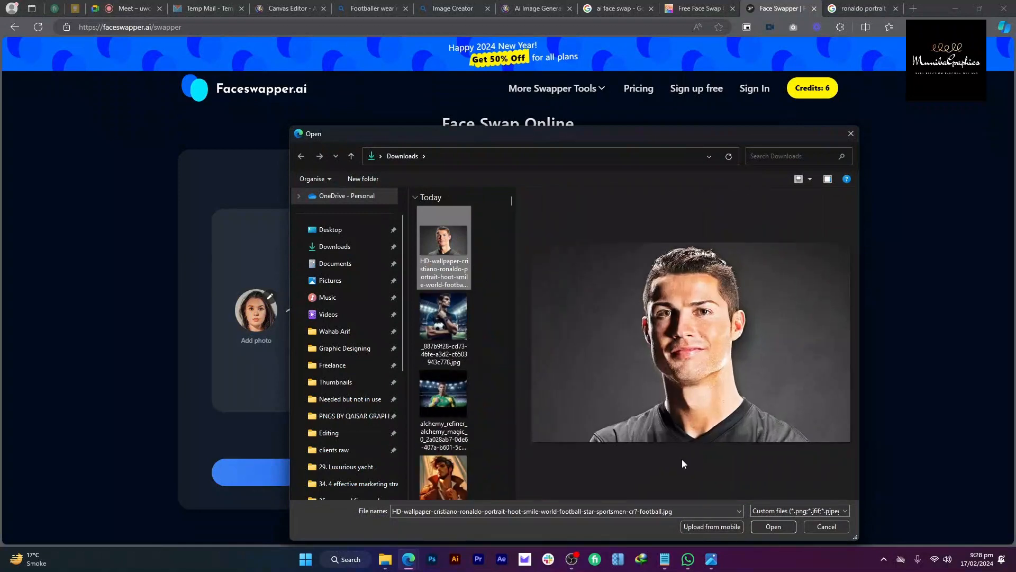
{"action": "left_click", "coordinate": [760, 528]}
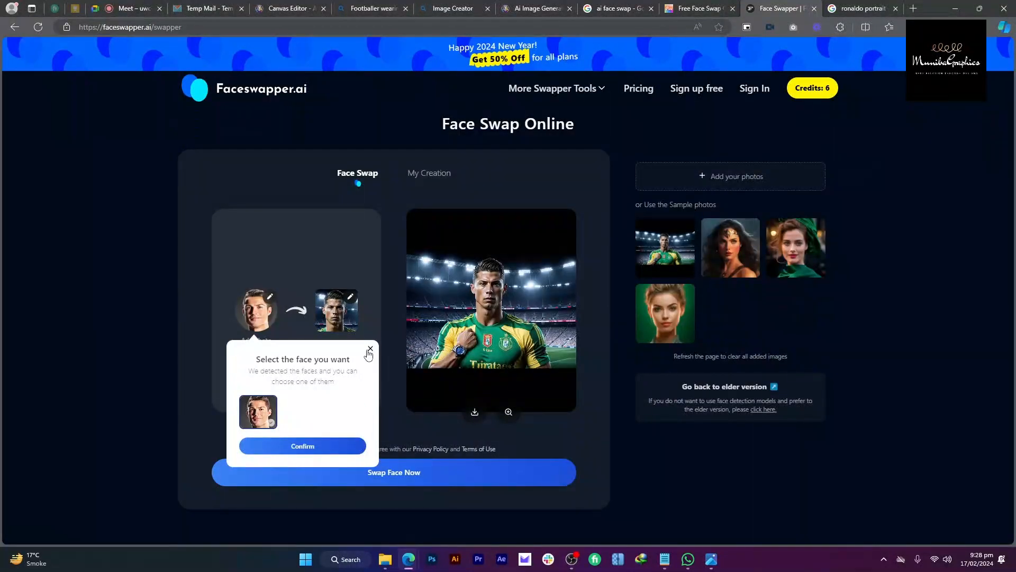
{"action": "left_click", "coordinate": [369, 350]}
{"action": "left_click", "coordinate": [457, 475]}
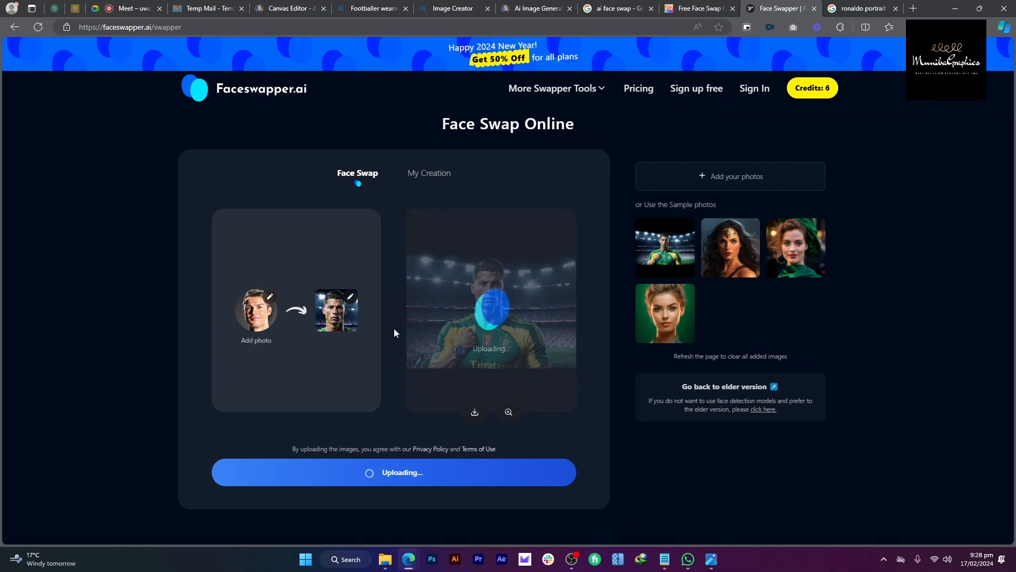
Step: Check the video call, then close the Face Swapper tab after the swap times out
{"action": "left_click", "coordinate": [133, 9]}
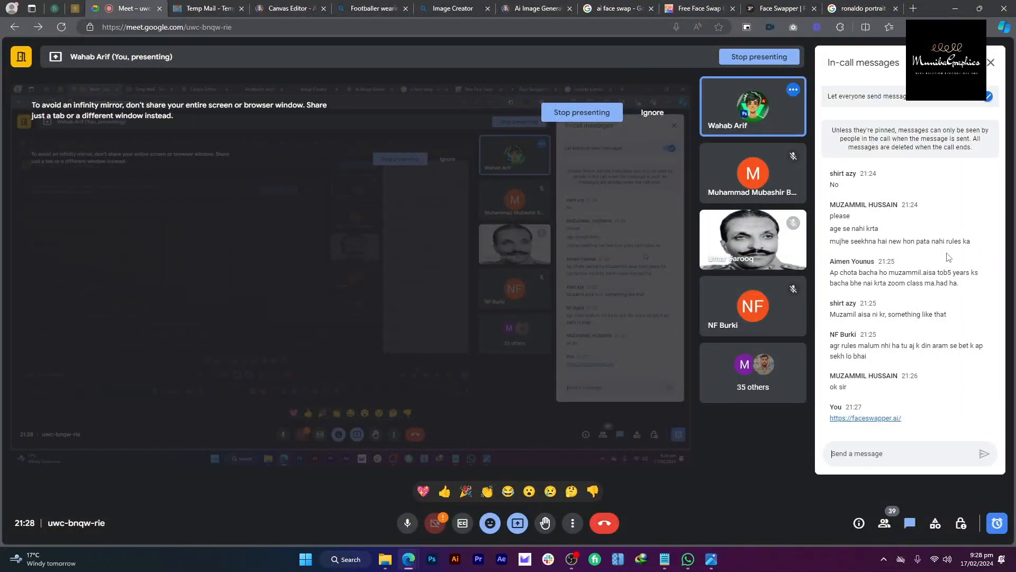
{"action": "left_click", "coordinate": [794, 5]}
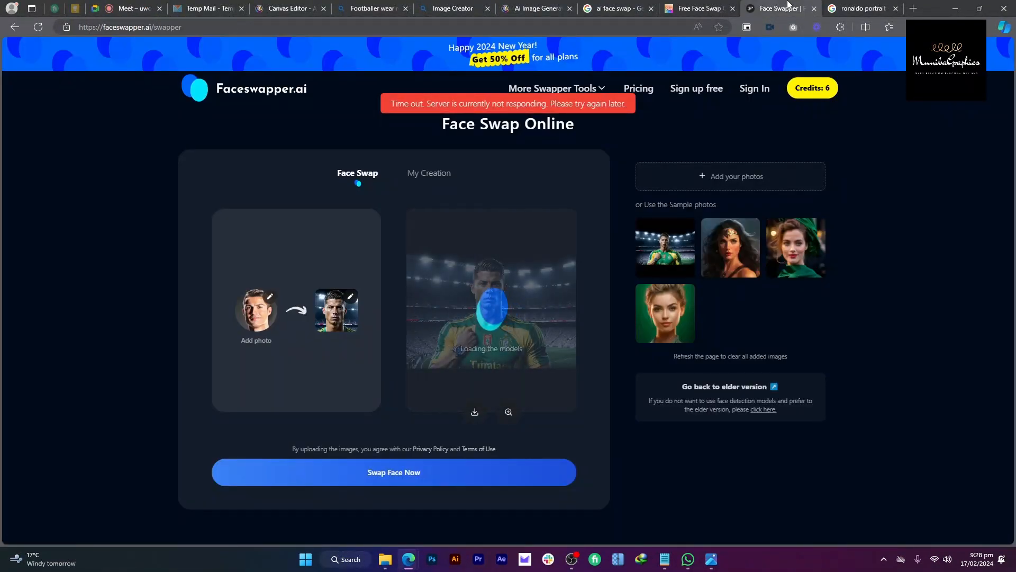
{"action": "left_click", "coordinate": [815, 9]}
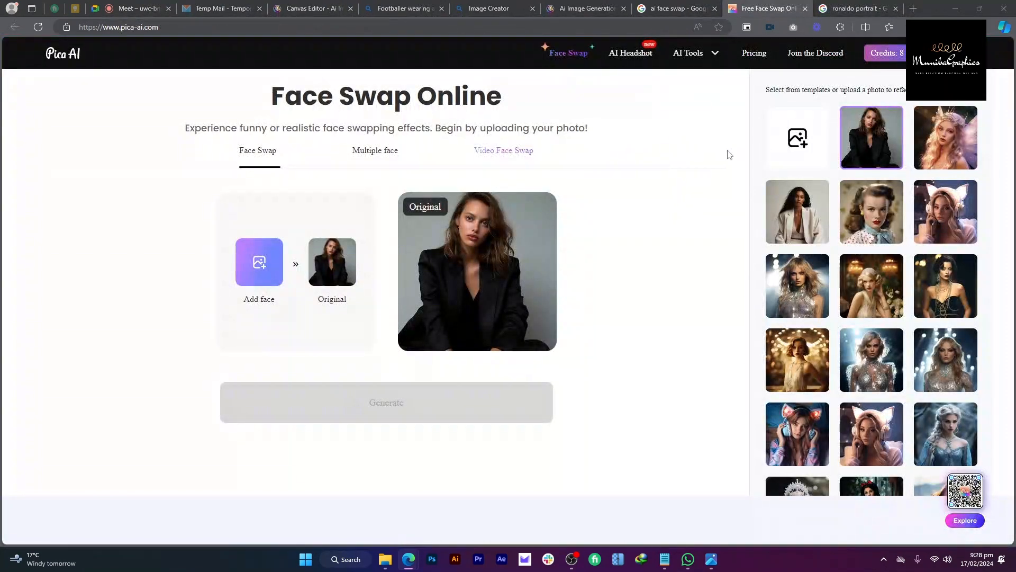
Step: In Pica AI, set the stadium image as Original and the portrait as face, then Generate
{"action": "left_click", "coordinate": [797, 138]}
{"action": "left_click", "coordinate": [445, 302]}
{"action": "left_click", "coordinate": [453, 389]}
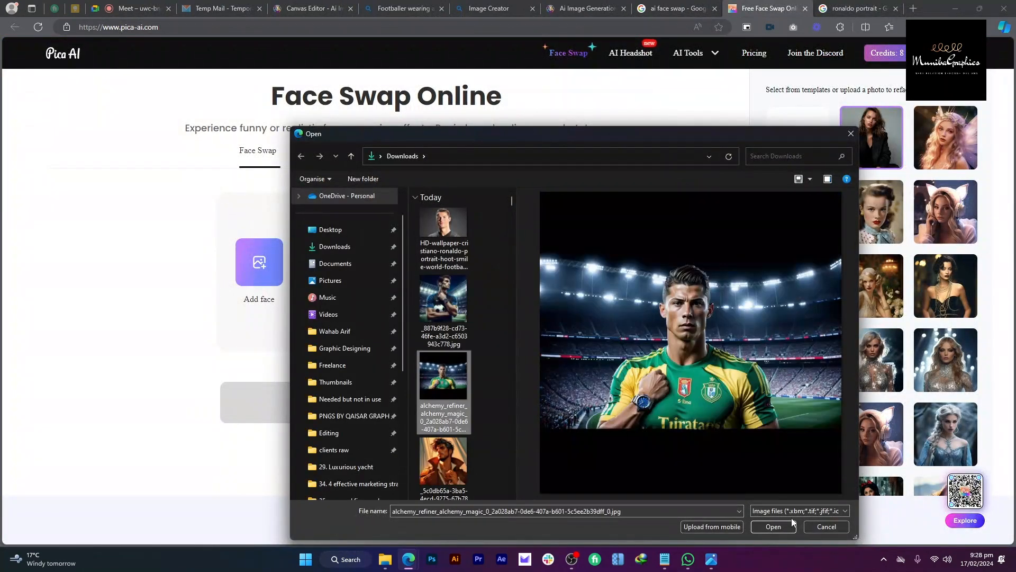
{"action": "left_click", "coordinate": [791, 525]}
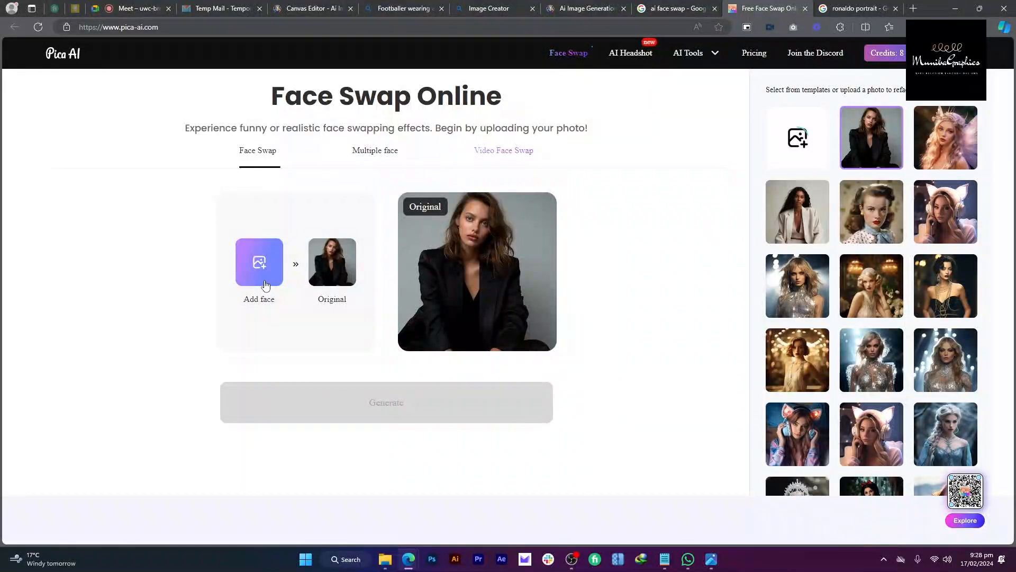
{"action": "left_click", "coordinate": [265, 285]}
{"action": "left_click", "coordinate": [444, 238]}
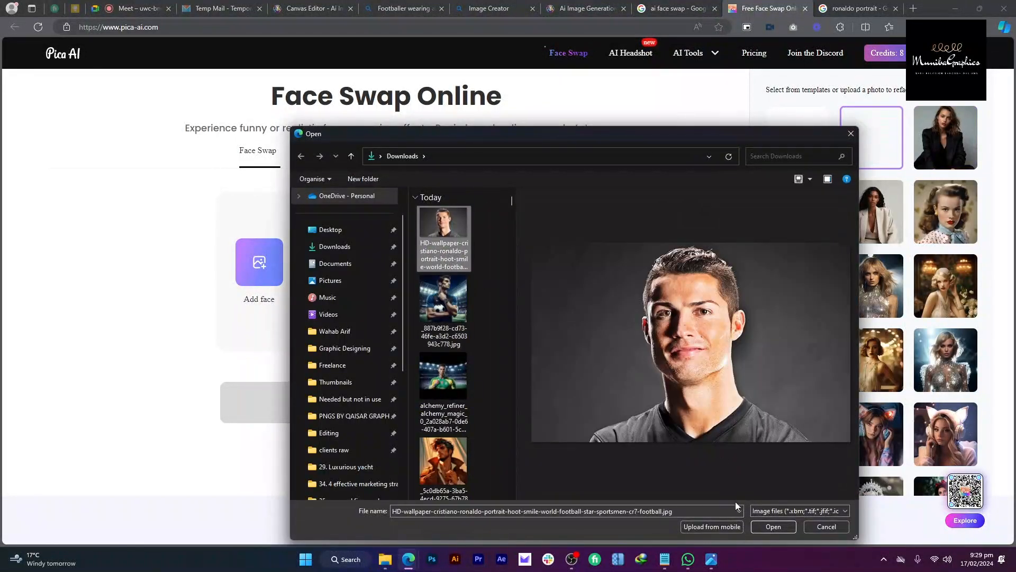
{"action": "left_click", "coordinate": [774, 526]}
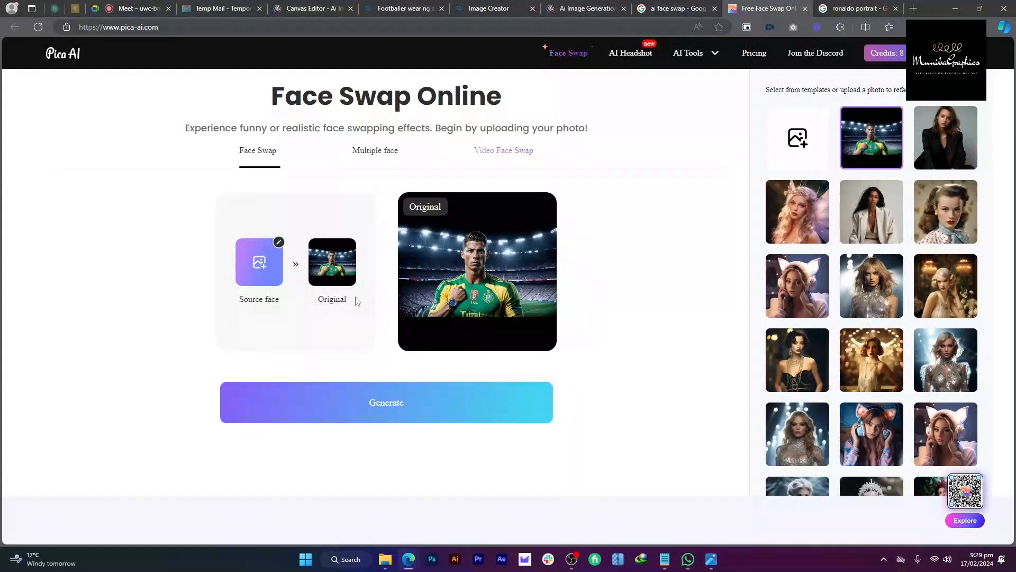
{"action": "left_click", "coordinate": [414, 395]}
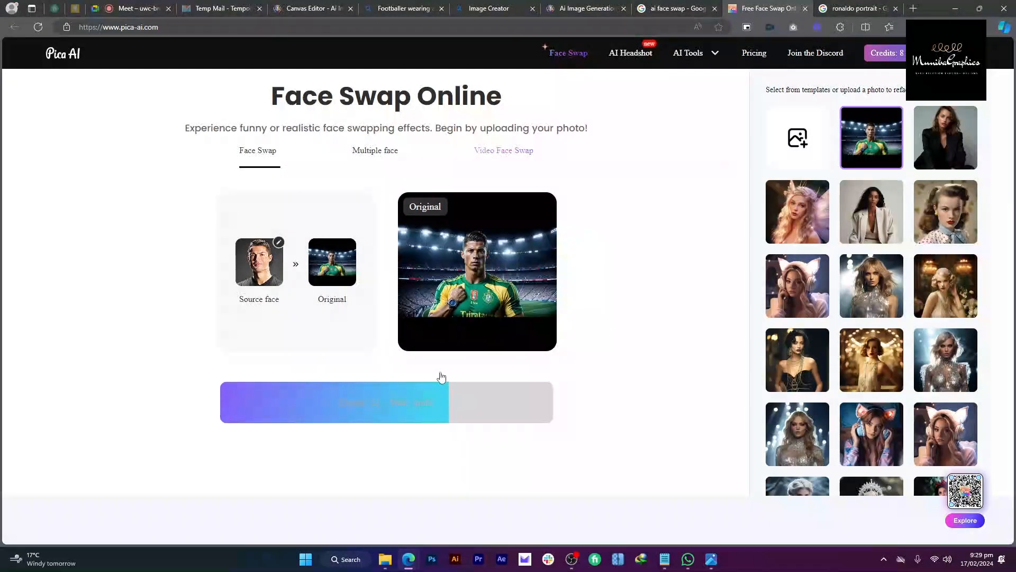
Step: Look over the other browser tabs and switch to Leonardo.Ai's image generator
{"action": "left_click", "coordinate": [847, 8]}
{"action": "left_click", "coordinate": [781, 7]}
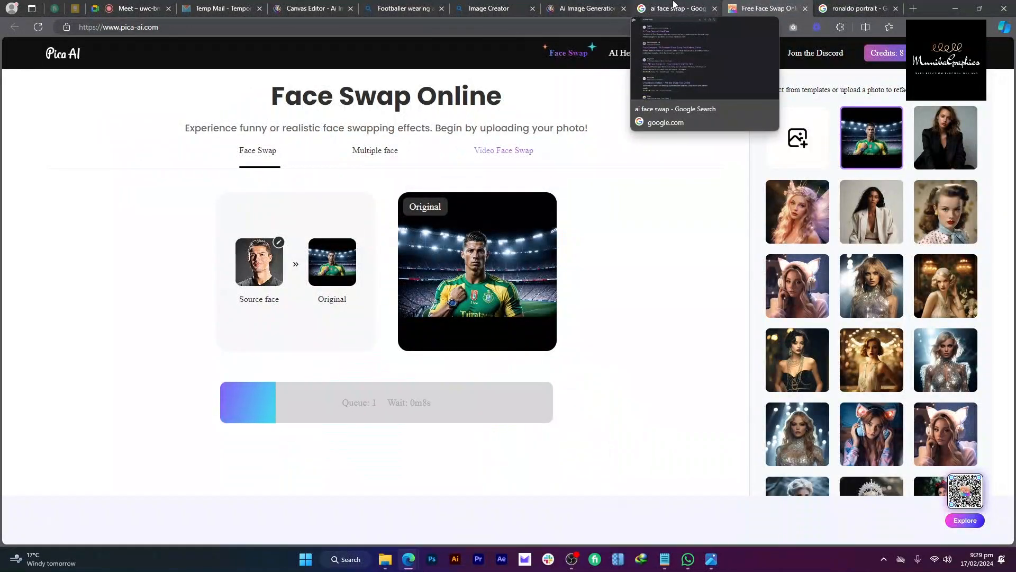
{"action": "left_click", "coordinate": [674, 5]}
{"action": "left_click", "coordinate": [591, 6]}
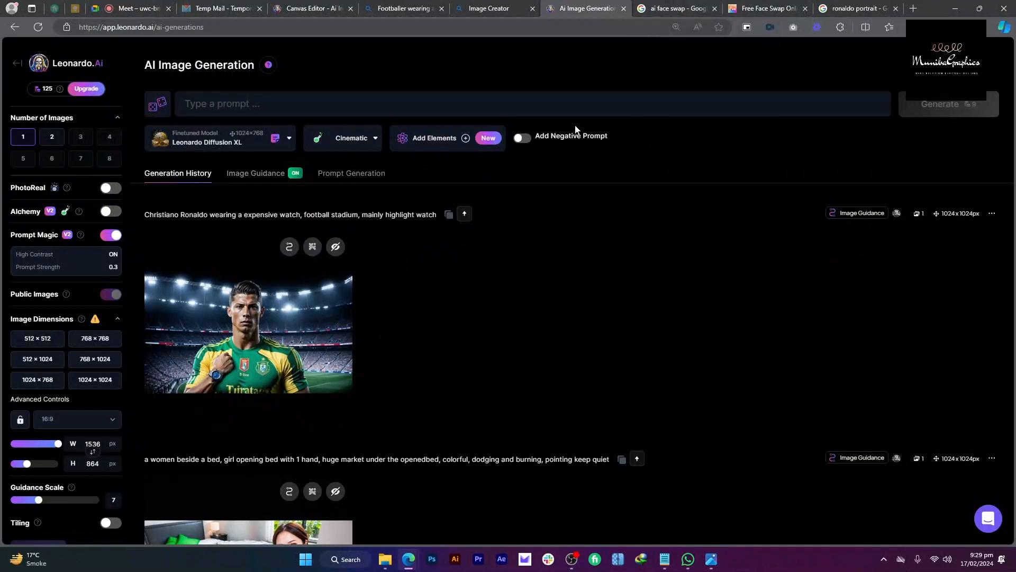
Step: Turn on Leonardo's negative prompt field, then check the finished Pica AI face swap
{"action": "left_click", "coordinate": [538, 139]}
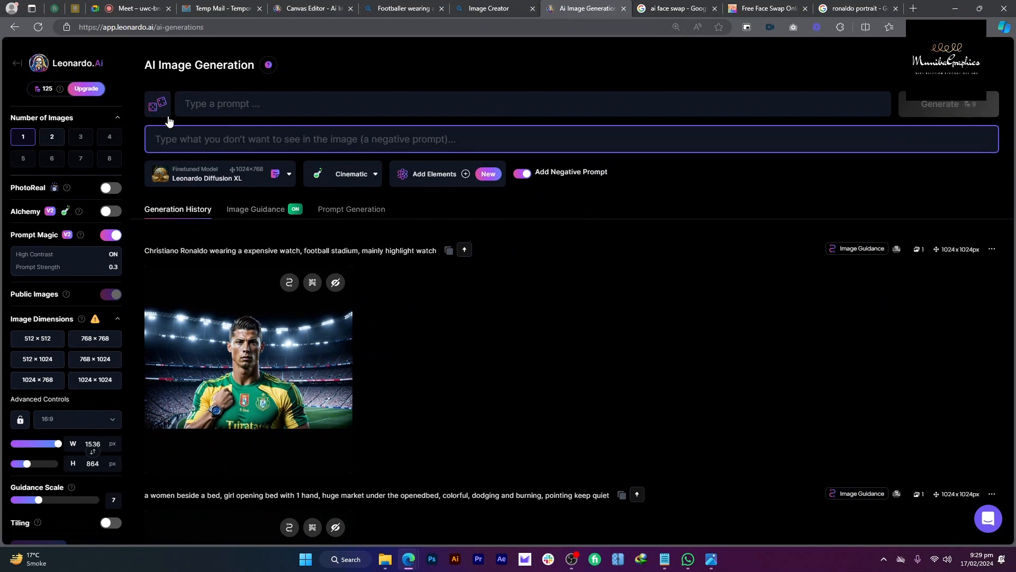
{"action": "left_click", "coordinate": [264, 103]}
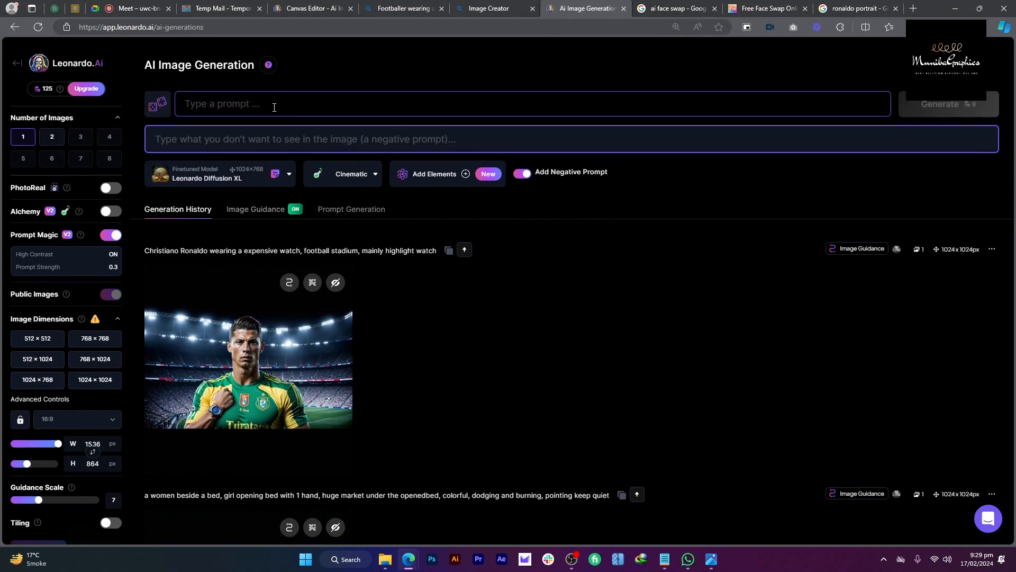
{"action": "key", "text": "Tab"}
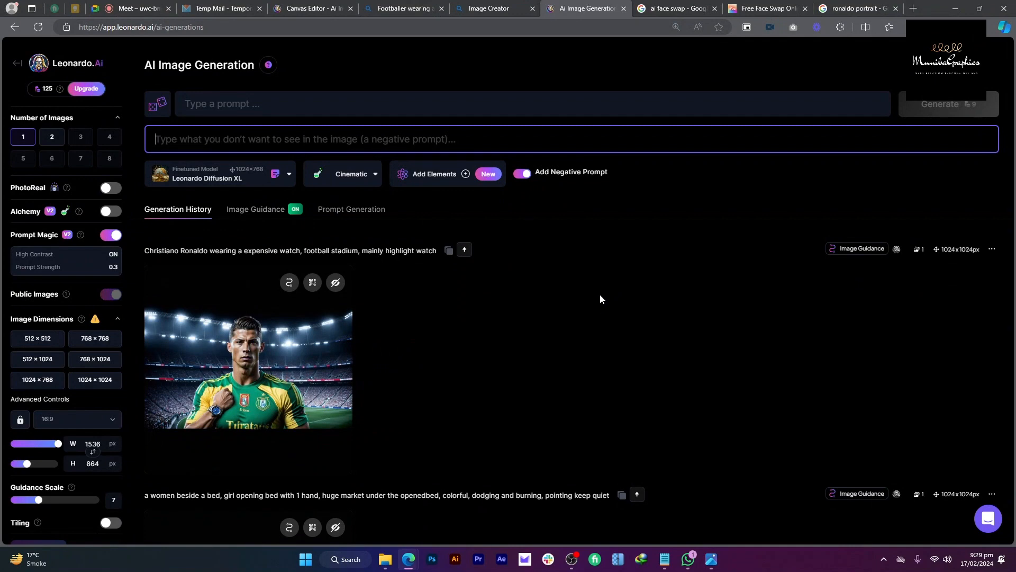
{"action": "left_click", "coordinate": [763, 4]}
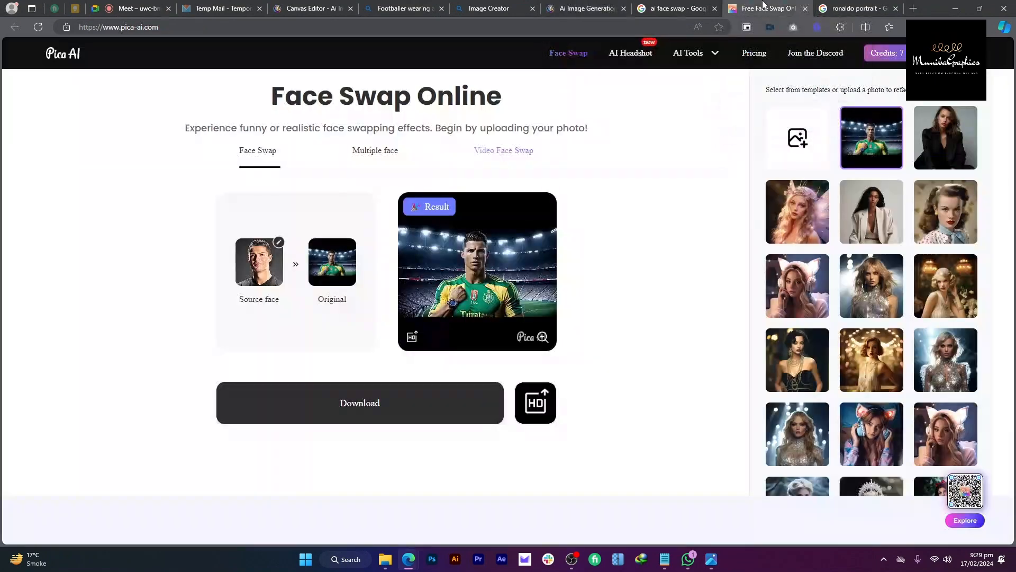
Step: Download the Pica AI face-swap result and bring up Photoshop's Welcome home screen
{"action": "left_click", "coordinate": [495, 271]}
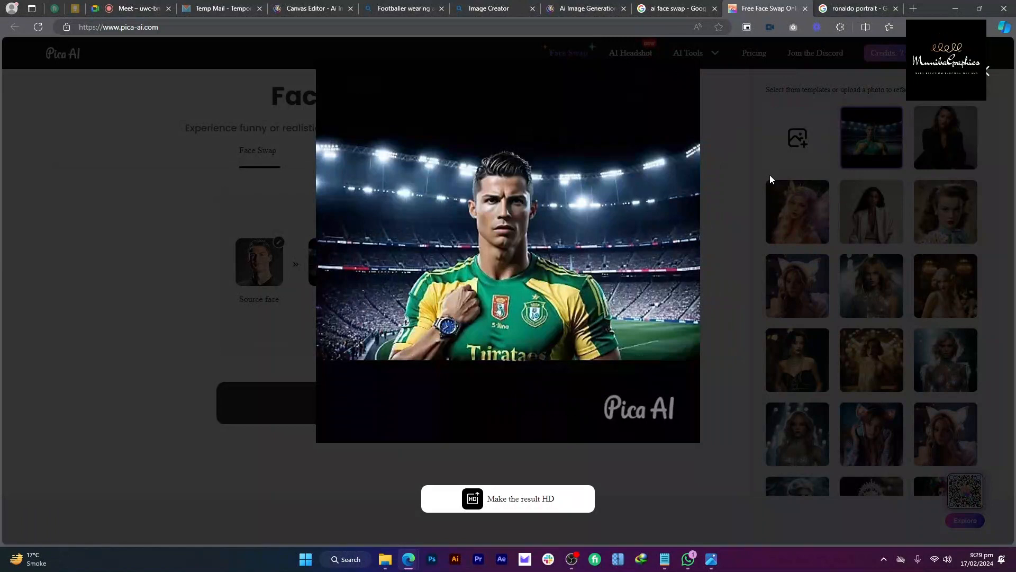
{"action": "left_click", "coordinate": [988, 79]}
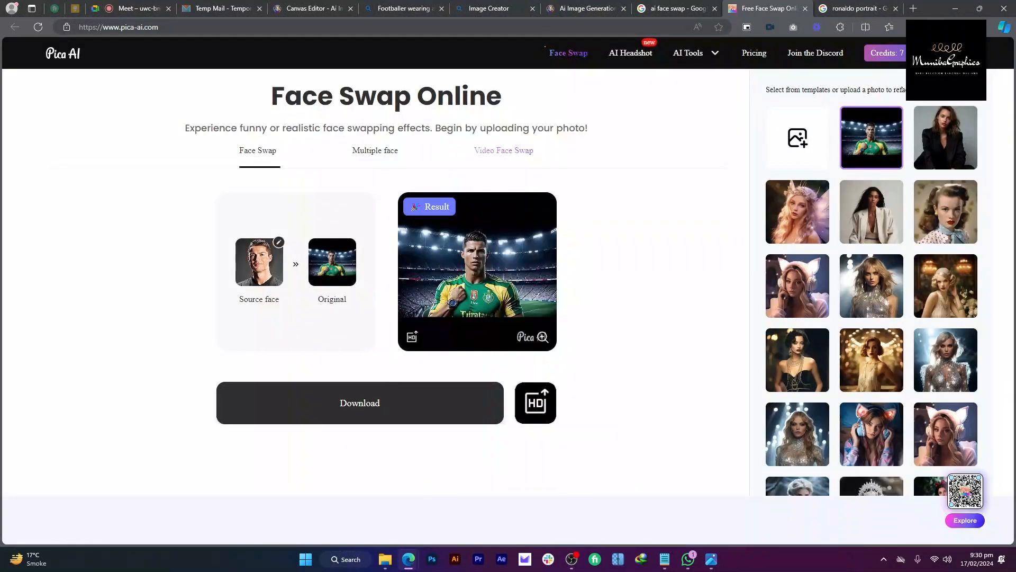
{"action": "left_click", "coordinate": [432, 559]}
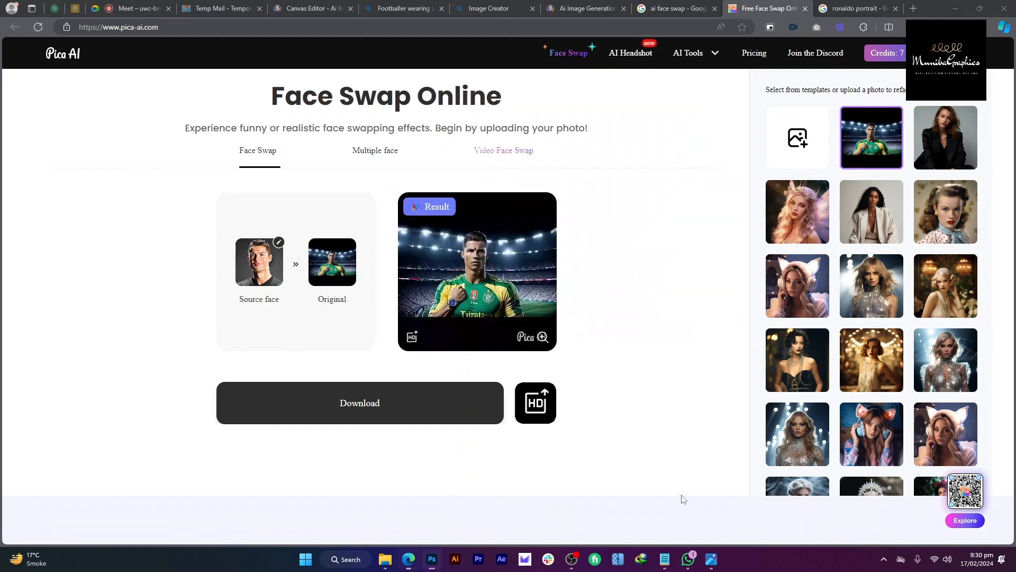
{"action": "left_click", "coordinate": [521, 8]}
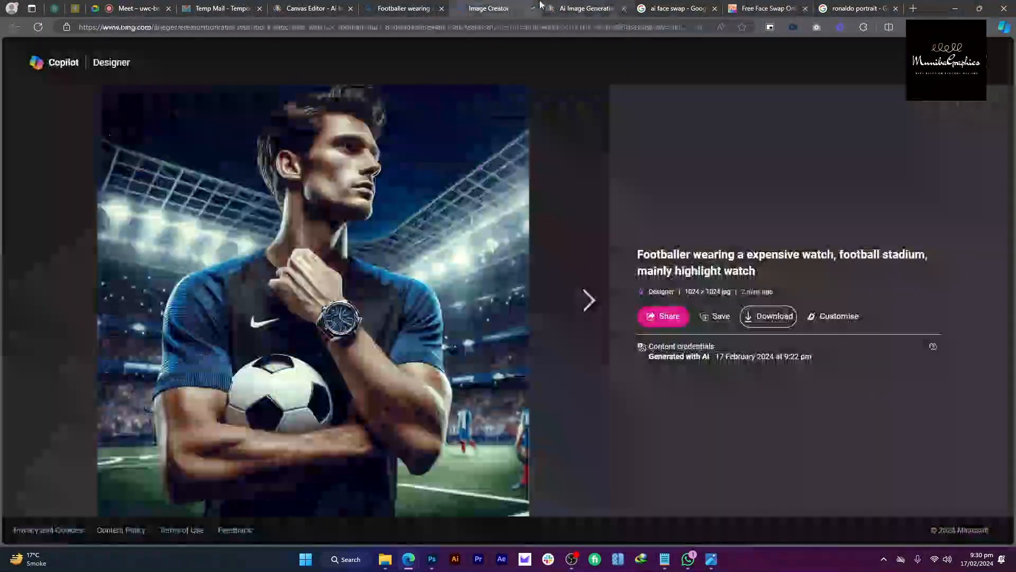
{"action": "left_click", "coordinate": [582, 8]}
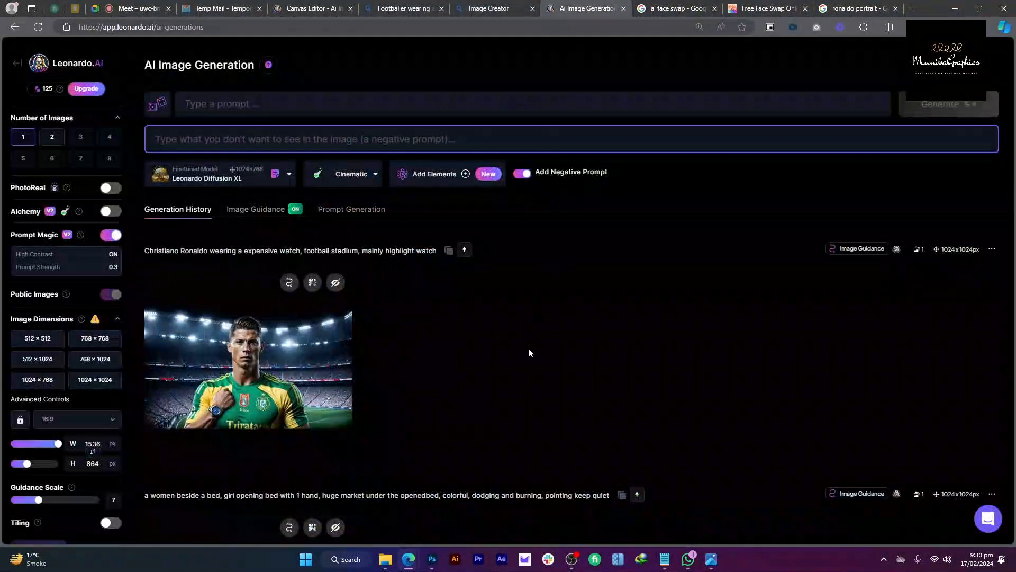
{"action": "left_click", "coordinate": [433, 551]}
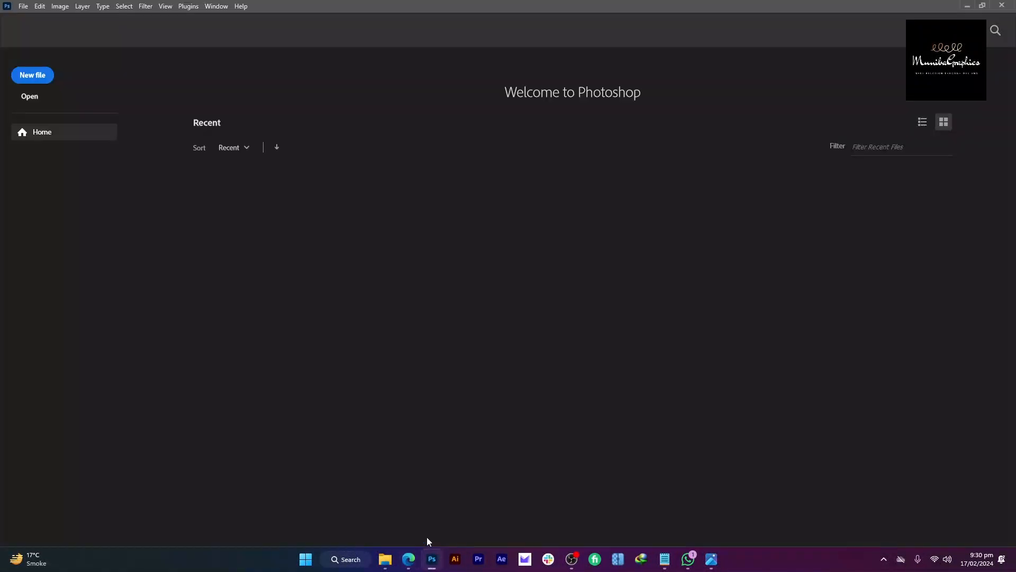
Step: Create a 1920×1080 HDTV 1080p document and place the Leonardo stadium image stretched to full width
{"action": "left_click", "coordinate": [46, 74]}
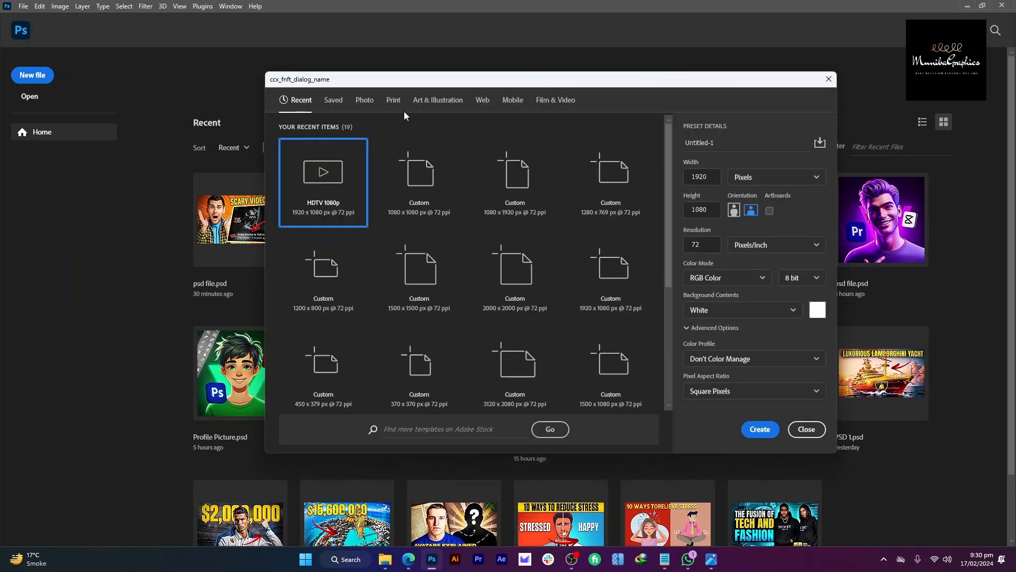
{"action": "left_click", "coordinate": [760, 429]}
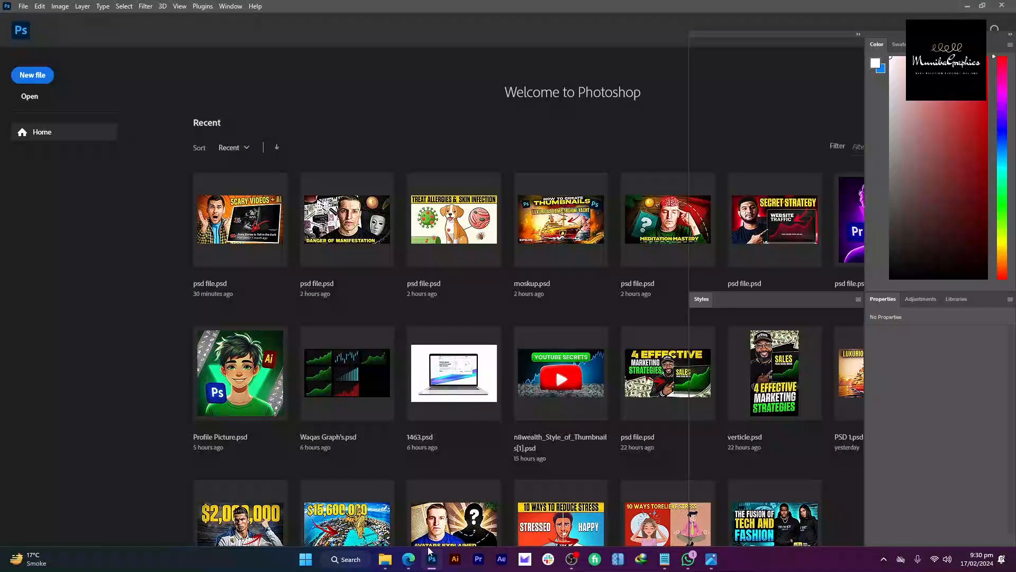
{"action": "mouse_move", "coordinate": [385, 559]}
{"action": "left_click", "coordinate": [313, 476]}
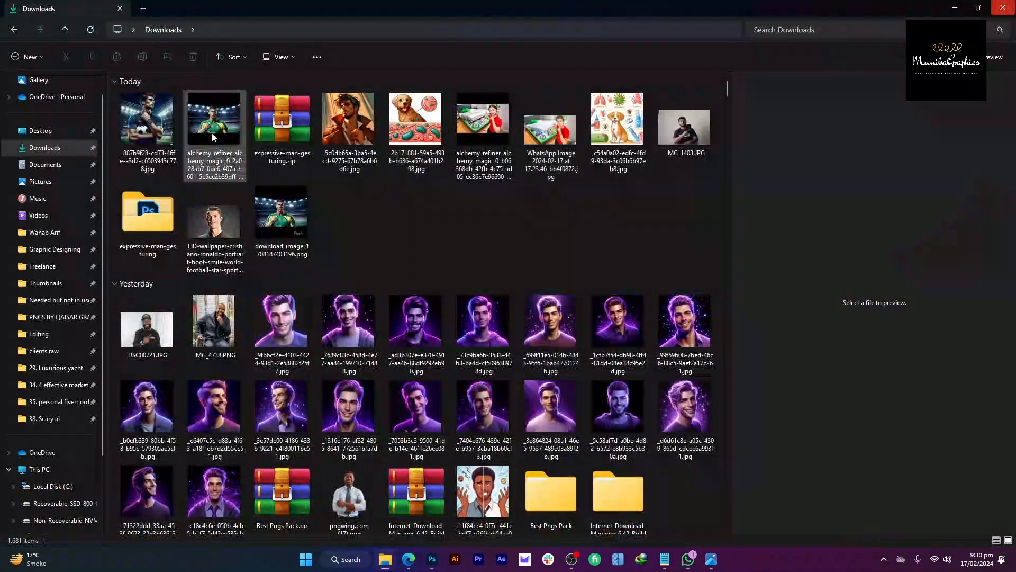
{"action": "left_click_drag", "start_coordinate": [210, 130], "coordinate": [379, 220]}
{"action": "key", "text": "alt+Tab"}
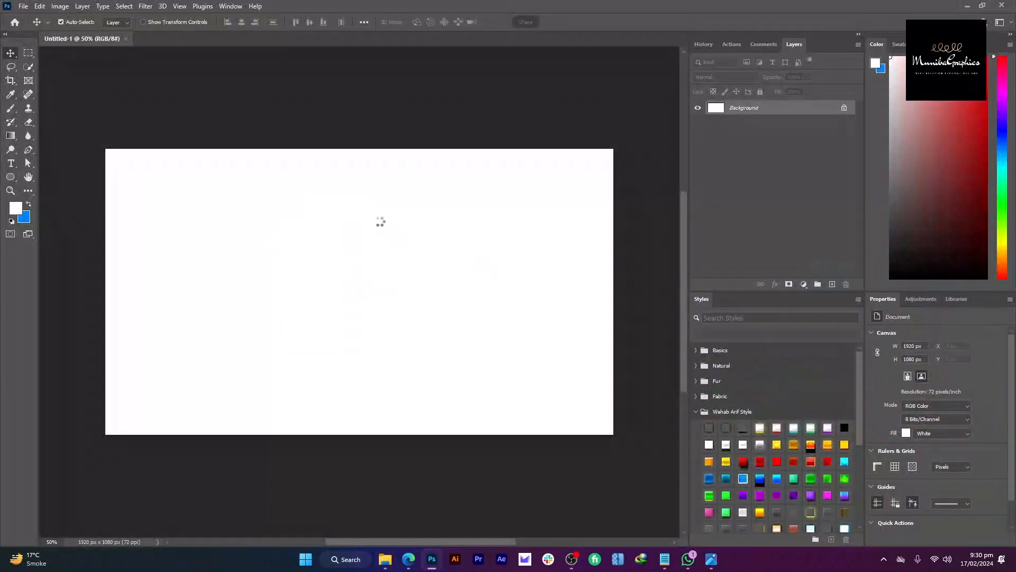
{"action": "key", "text": "Return"}
{"action": "key", "text": "ctrl+t"}
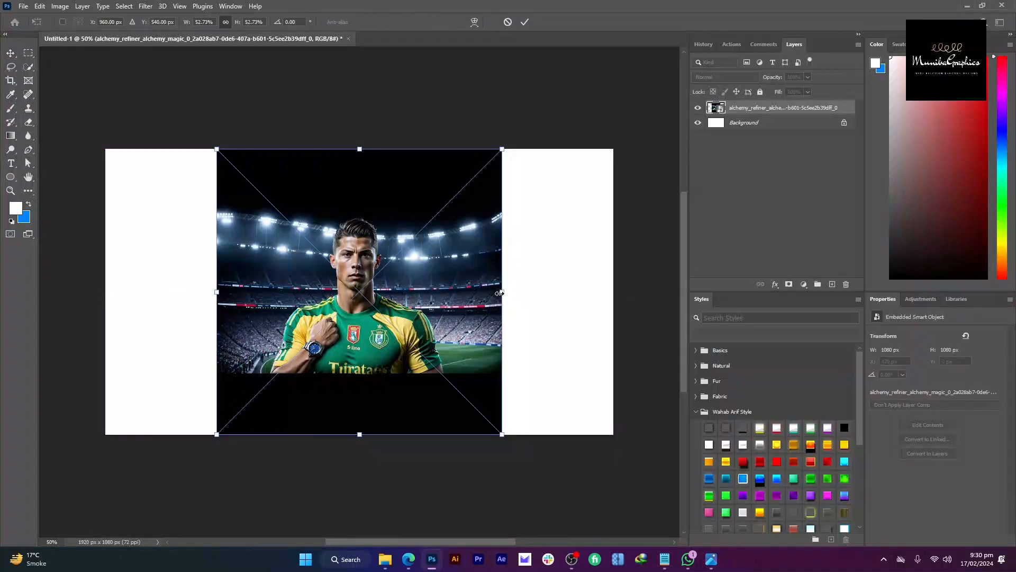
{"action": "left_click_drag", "start_coordinate": [502, 292], "coordinate": [618, 290]}
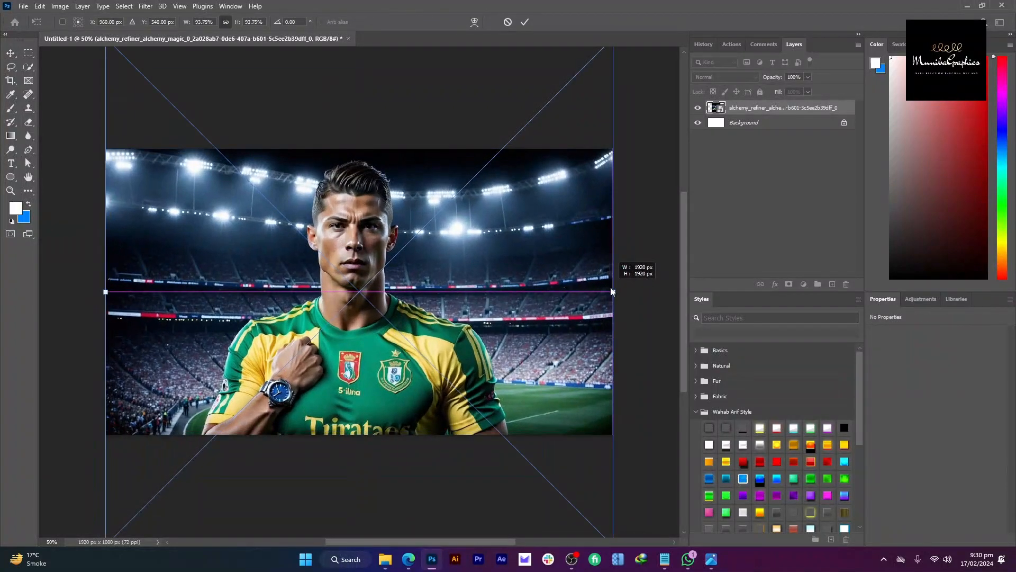
{"action": "key", "text": "Return"}
Step: Place the face-swapped image from Downloads as a new layer scaled to the canvas width
{"action": "key", "text": "alt+Tab"}
{"action": "key", "text": "alt+Tab"}
{"action": "left_click_drag", "start_coordinate": [298, 226], "coordinate": [360, 275]}
{"action": "left_click_drag", "start_coordinate": [426, 292], "coordinate": [629, 304]}
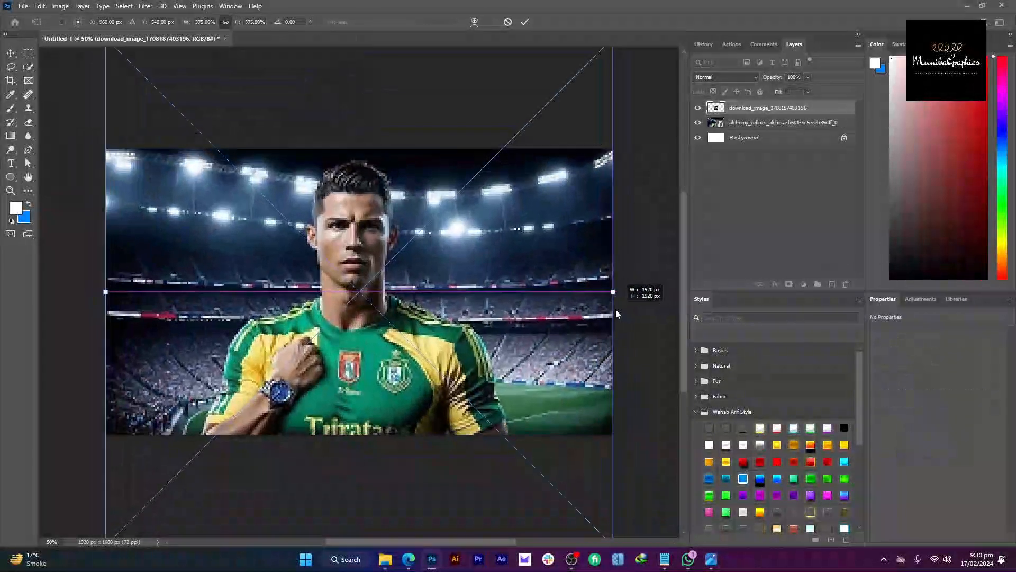
{"action": "key", "text": "Return"}
{"action": "scroll", "coordinate": [369, 243], "scroll_direction": "down", "scroll_amount": 2}
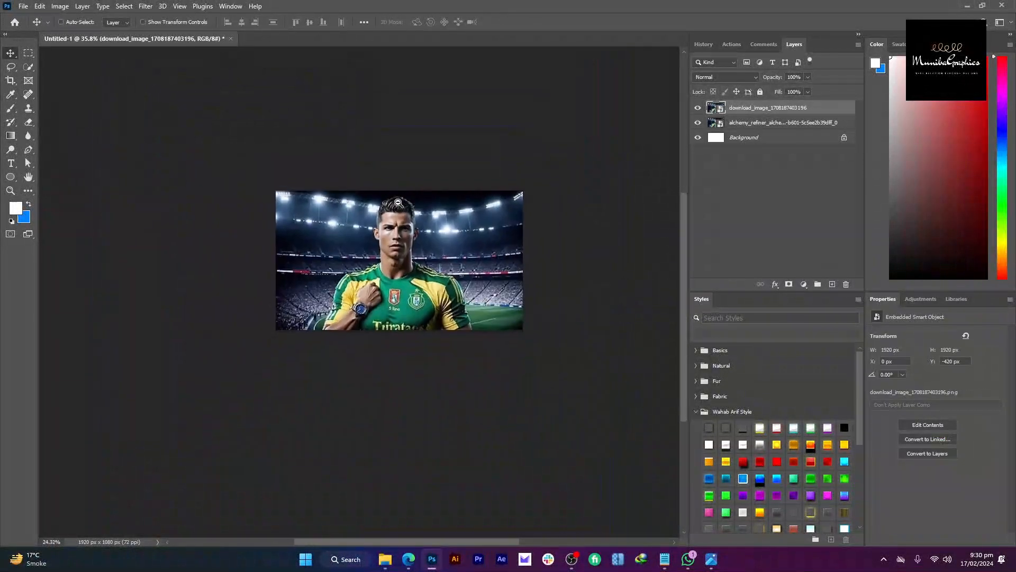
Step: Add a black layer mask to the face-swapped layer and set a white brush of about 163
{"action": "scroll", "coordinate": [430, 207], "scroll_direction": "up", "scroll_amount": 3}
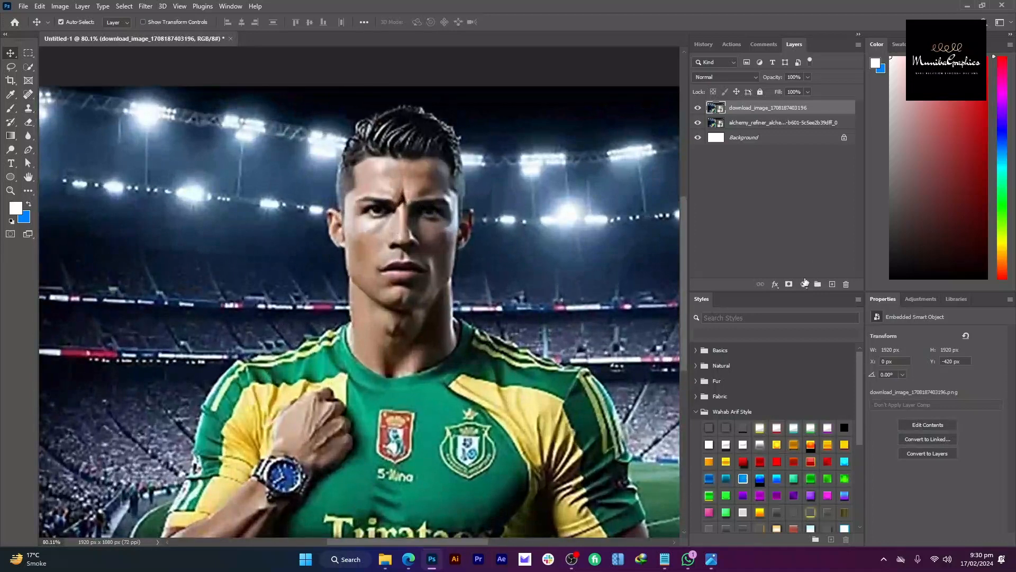
{"action": "left_click", "coordinate": [789, 284], "text": "alt"}
{"action": "scroll", "coordinate": [373, 285], "scroll_direction": "up", "scroll_amount": 3}
{"action": "key", "text": "b"}
{"action": "key", "text": "d"}
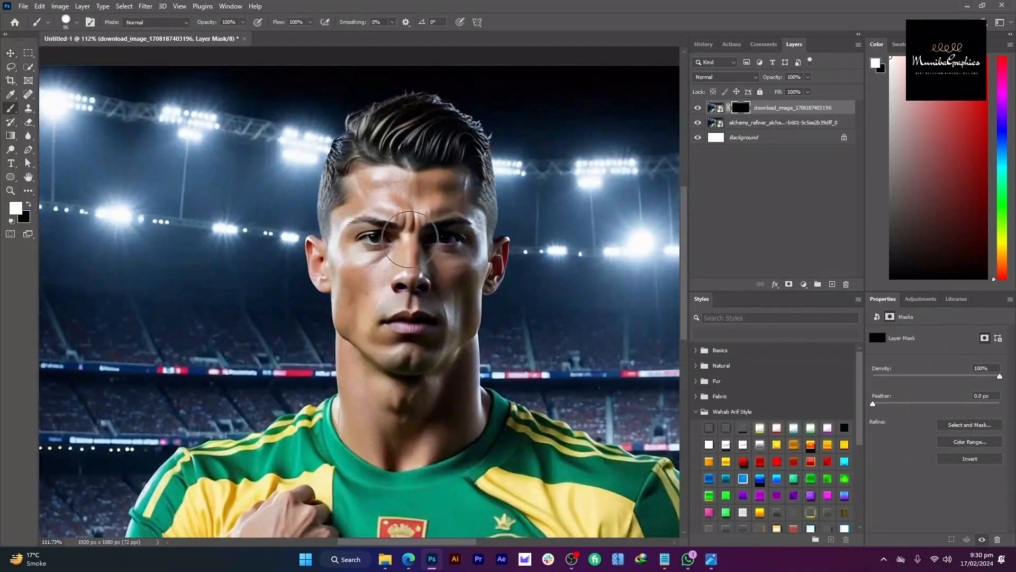
{"action": "scroll", "coordinate": [415, 275], "scroll_direction": "down", "scroll_amount": 5}
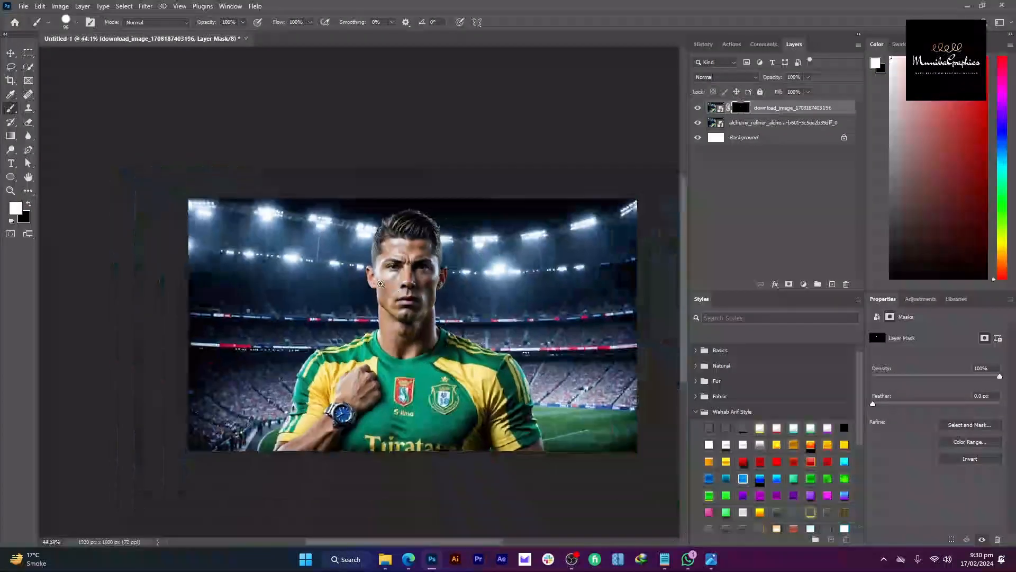
{"action": "left_click_drag", "start_coordinate": [415, 275], "coordinate": [465, 275]}
{"action": "left_click_drag", "start_coordinate": [341, 263], "coordinate": [383, 274]}
Step: Work on the face area, then target the layer's image thumbnail and open the Filter menu
{"action": "scroll", "coordinate": [382, 275], "scroll_direction": "down", "scroll_amount": 6}
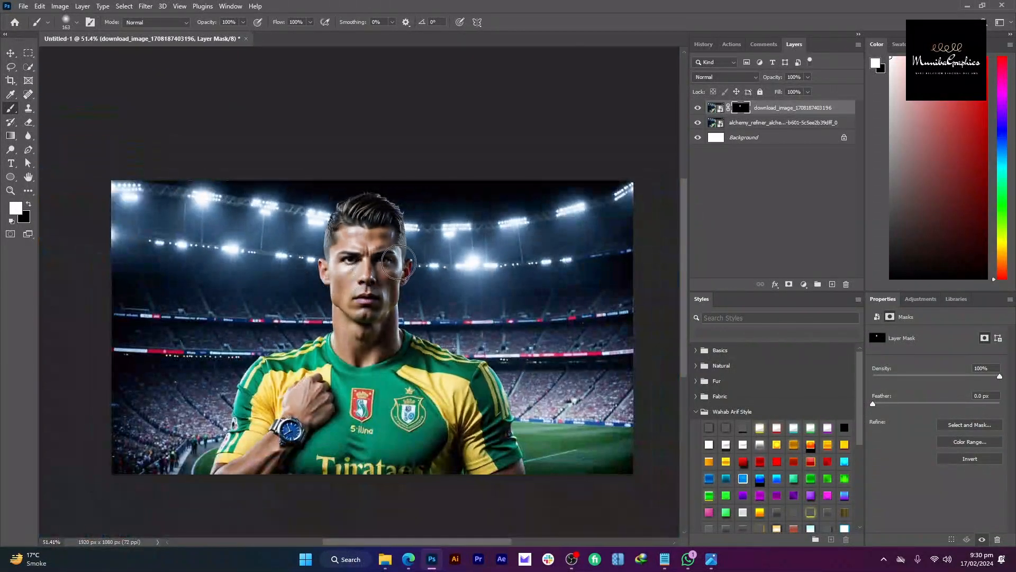
{"action": "scroll", "coordinate": [408, 295], "scroll_direction": "down", "scroll_amount": 4}
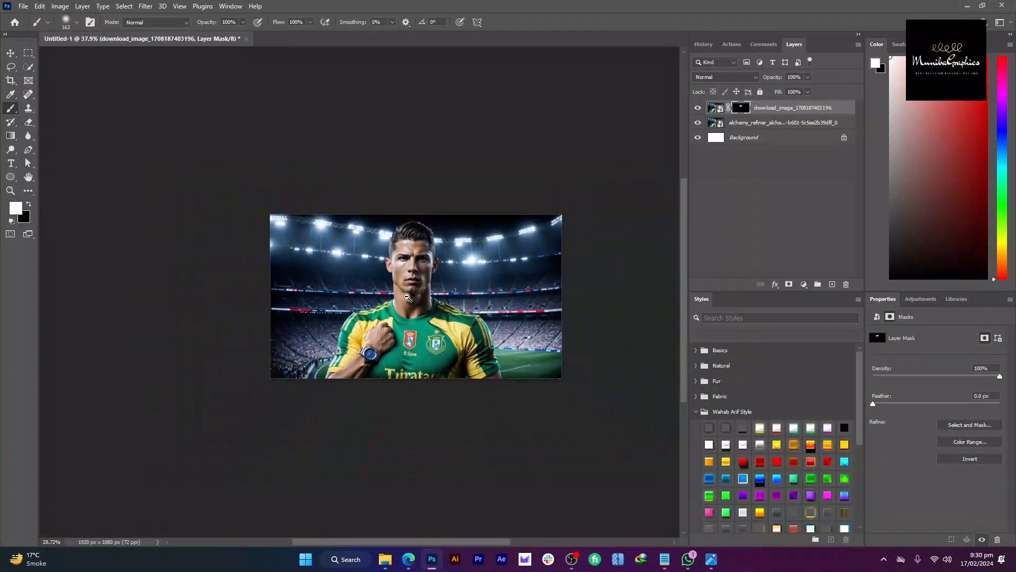
{"action": "scroll", "coordinate": [407, 296], "scroll_direction": "up", "scroll_amount": 6}
{"action": "scroll", "coordinate": [434, 286], "scroll_direction": "down", "scroll_amount": 2}
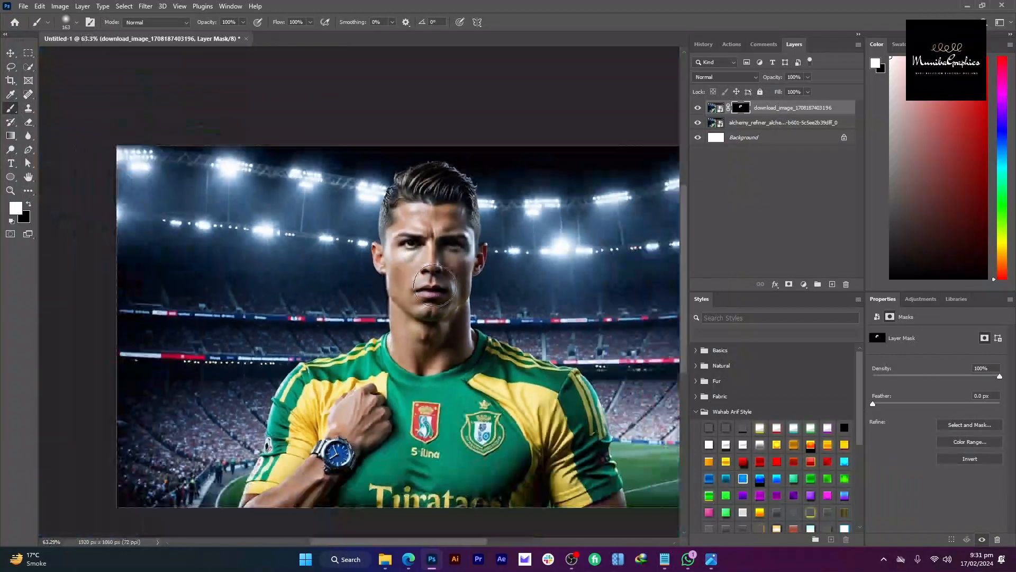
{"action": "scroll", "coordinate": [468, 306], "scroll_direction": "down", "scroll_amount": 2}
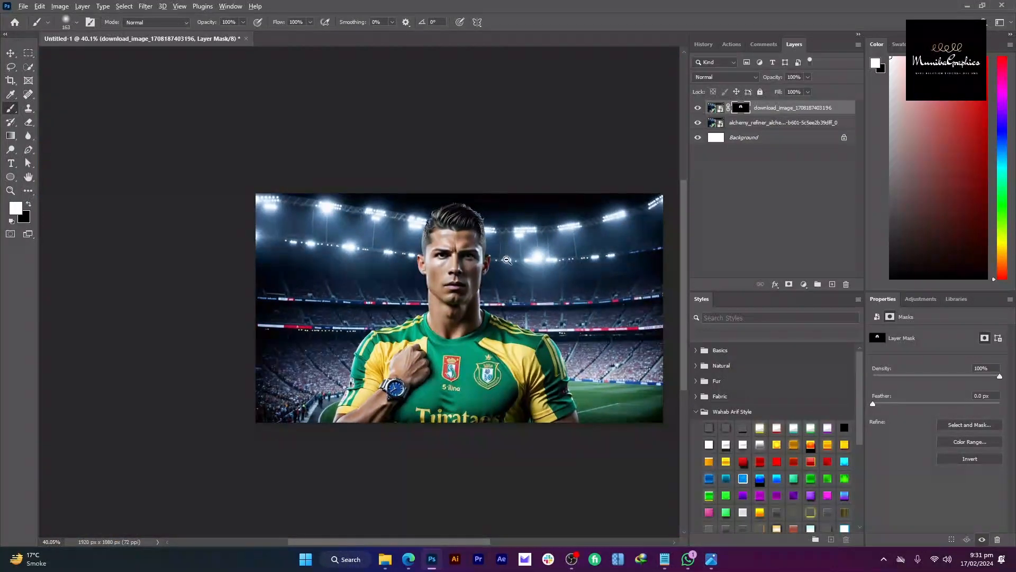
{"action": "scroll", "coordinate": [453, 290], "scroll_direction": "up", "scroll_amount": 3}
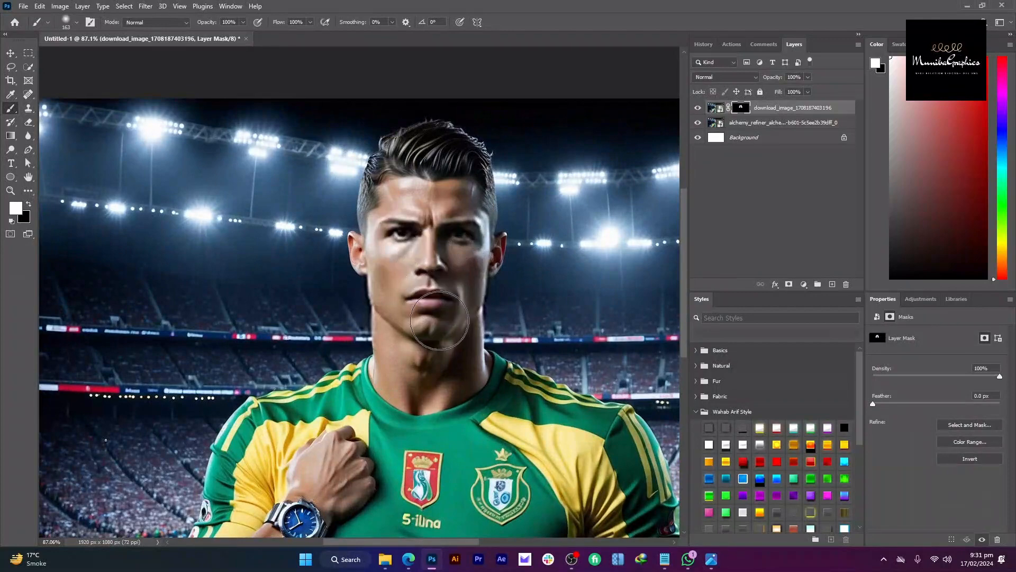
{"action": "scroll", "coordinate": [439, 320], "scroll_direction": "down", "scroll_amount": 3}
{"action": "scroll", "coordinate": [443, 296], "scroll_direction": "up", "scroll_amount": 5}
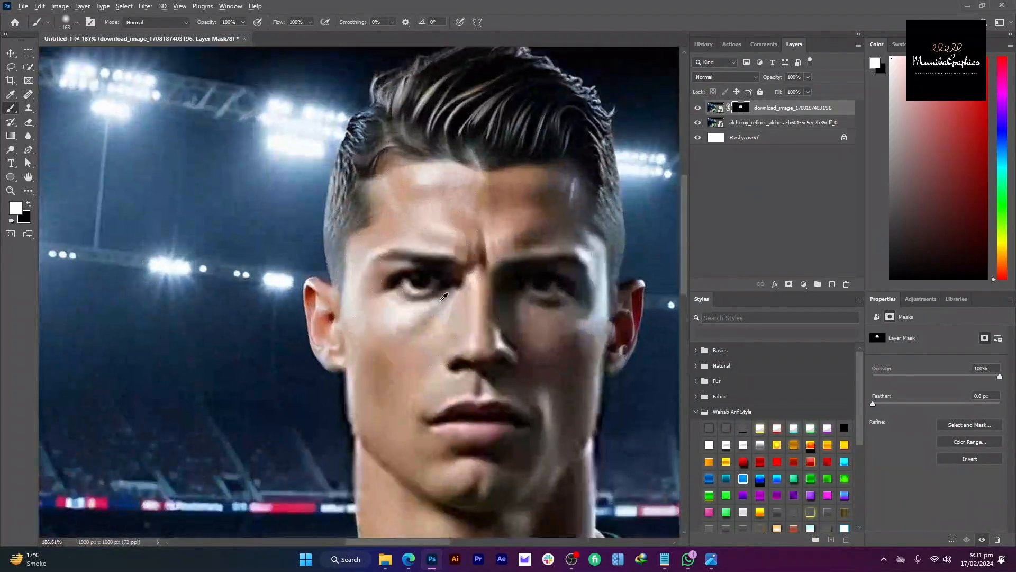
{"action": "scroll", "coordinate": [440, 259], "scroll_direction": "down", "scroll_amount": 1}
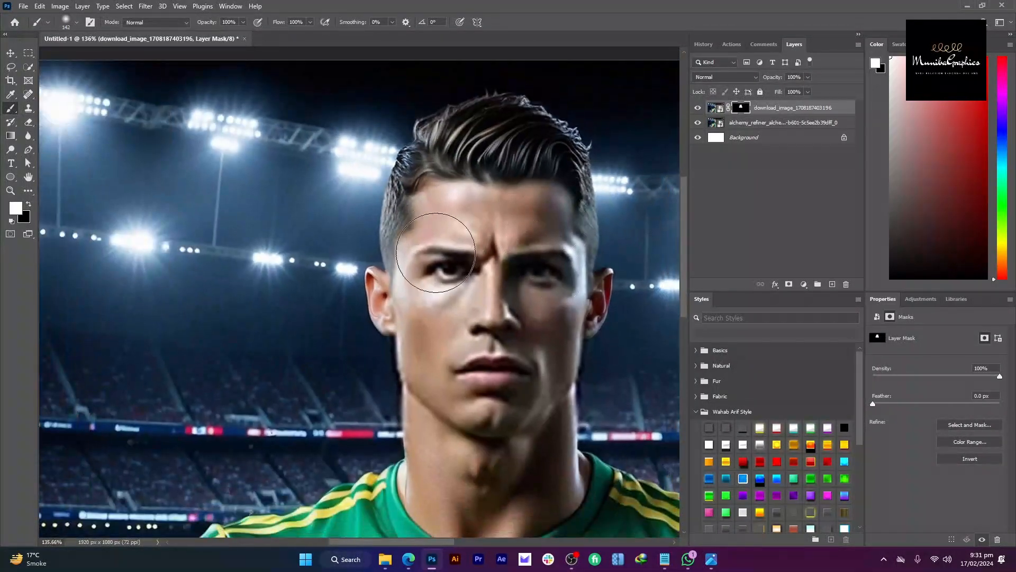
{"action": "scroll", "coordinate": [436, 253], "scroll_direction": "down", "scroll_amount": 2}
{"action": "left_click", "coordinate": [785, 112]}
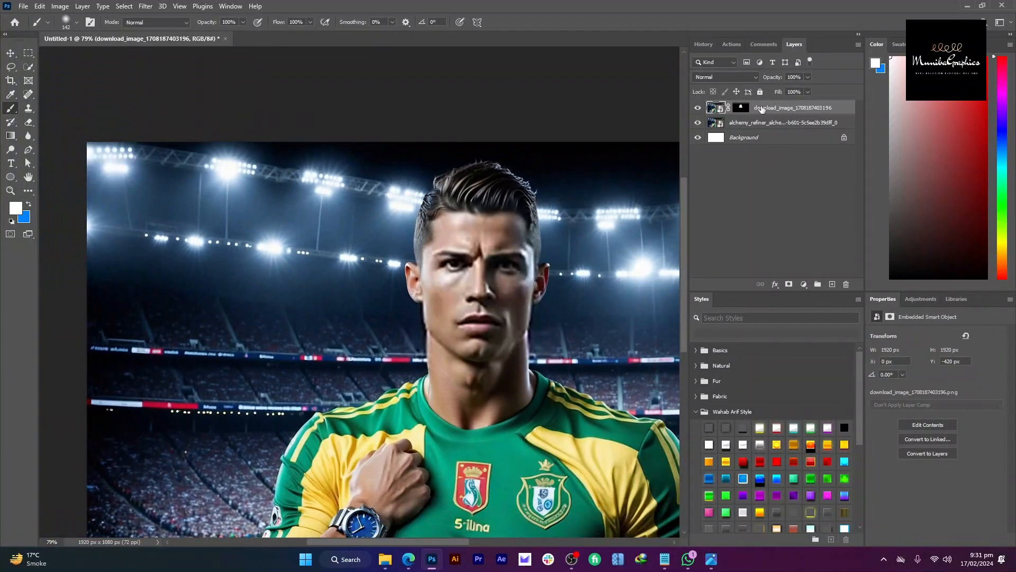
{"action": "left_click", "coordinate": [146, 6]}
Step: Open the Camera Raw Filter on the face-swapped layer with the Detail settings expanded
{"action": "left_click", "coordinate": [244, 89]}
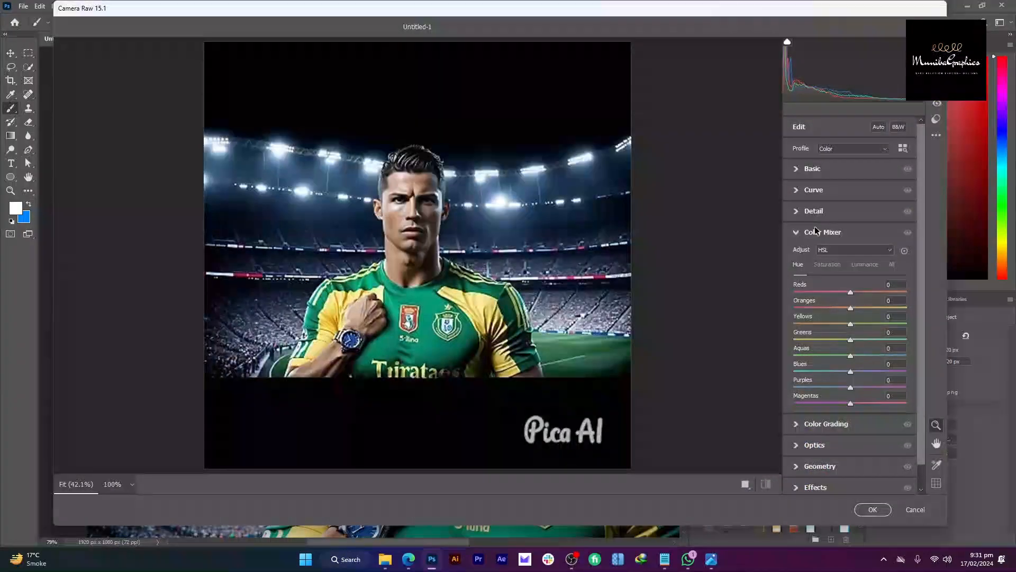
{"action": "left_click", "coordinate": [816, 232]}
{"action": "left_click", "coordinate": [813, 211]}
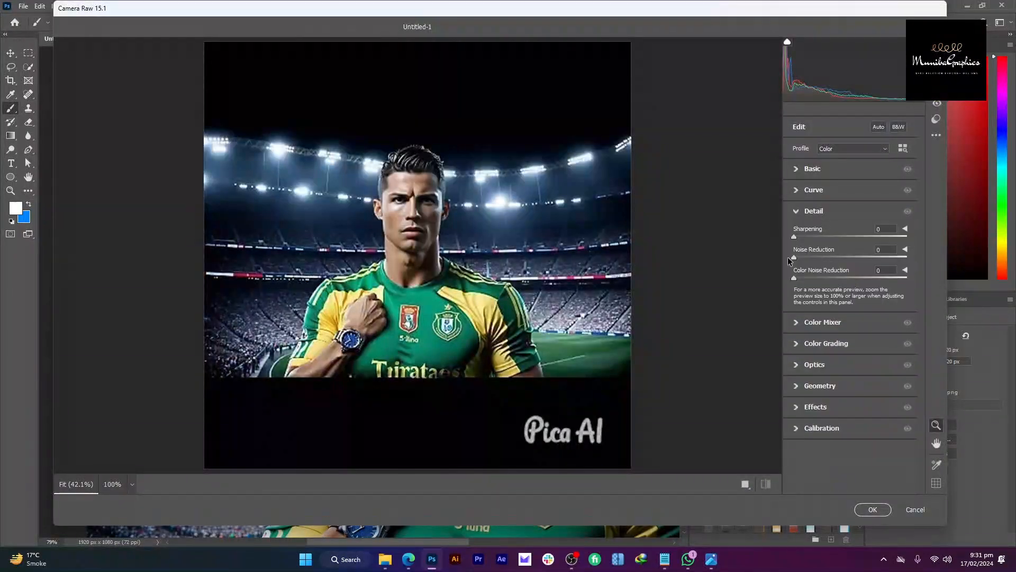
Step: Zoom the Camera Raw preview onto the face, then launch Upscayl and move its window aside
{"action": "scroll", "coordinate": [423, 220], "scroll_direction": "up", "scroll_amount": 3}
{"action": "left_click_drag", "start_coordinate": [423, 220], "coordinate": [447, 193]}
{"action": "left_click_drag", "start_coordinate": [608, 233], "coordinate": [585, 243]}
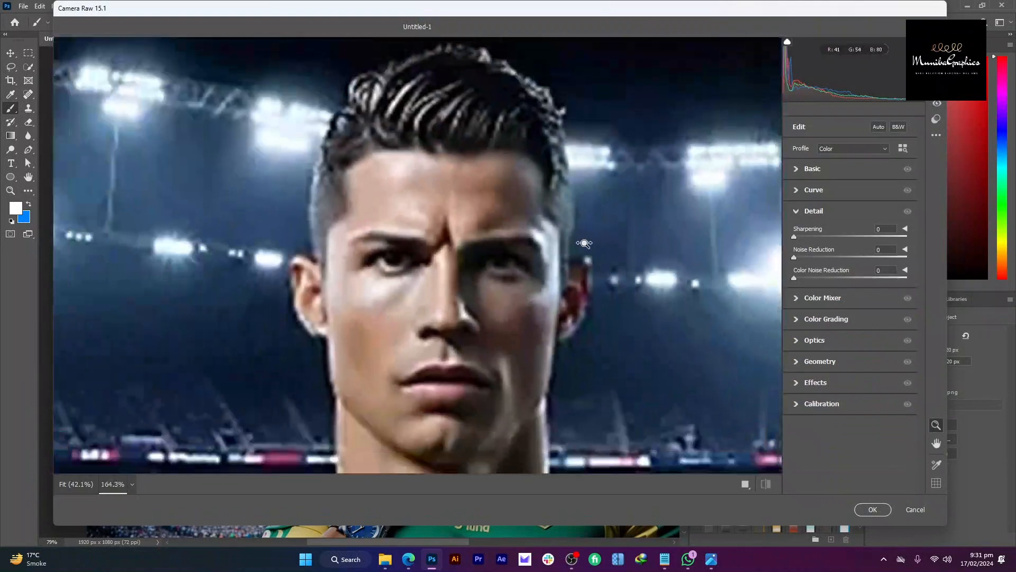
{"action": "left_click", "coordinate": [619, 568]}
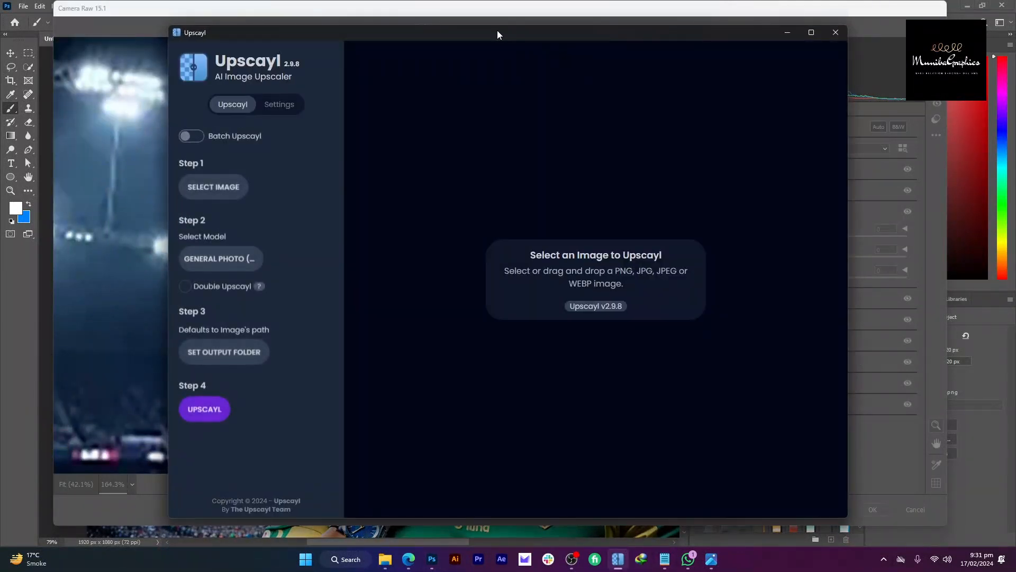
{"action": "left_click_drag", "start_coordinate": [497, 32], "coordinate": [535, 54]}
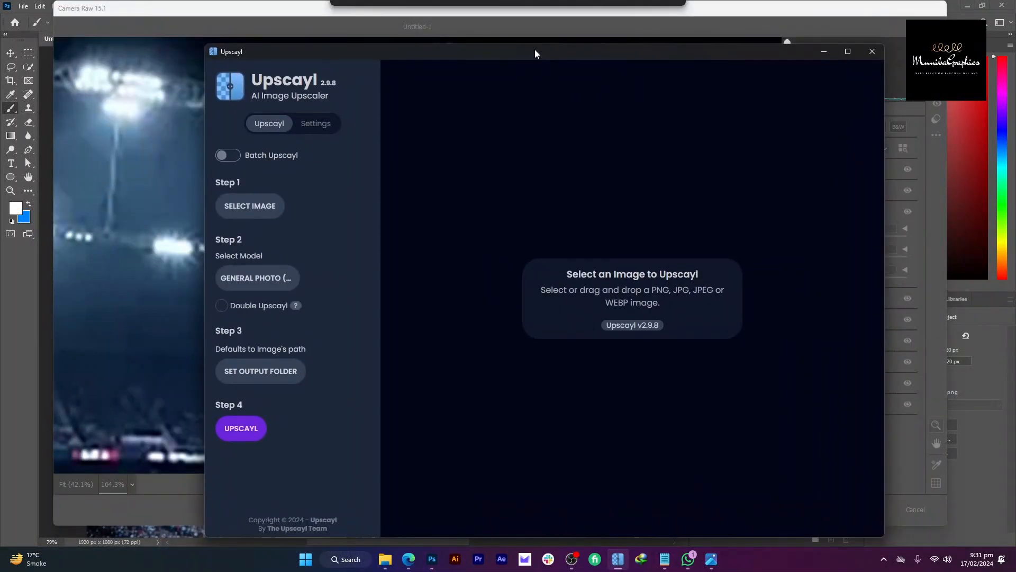
Step: Upscale the Pica AI image 4x to 2048×2048 in Upscayl with the General Photo model
{"action": "left_click", "coordinate": [384, 565]}
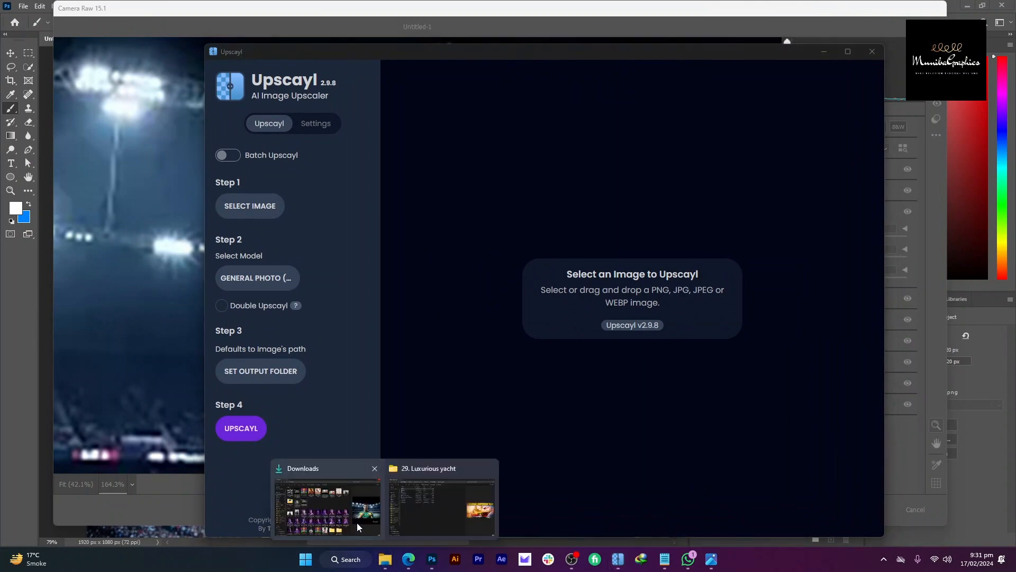
{"action": "left_click", "coordinate": [357, 523]}
{"action": "left_click_drag", "start_coordinate": [281, 215], "coordinate": [578, 273]}
{"action": "key", "text": "alt+Tab"}
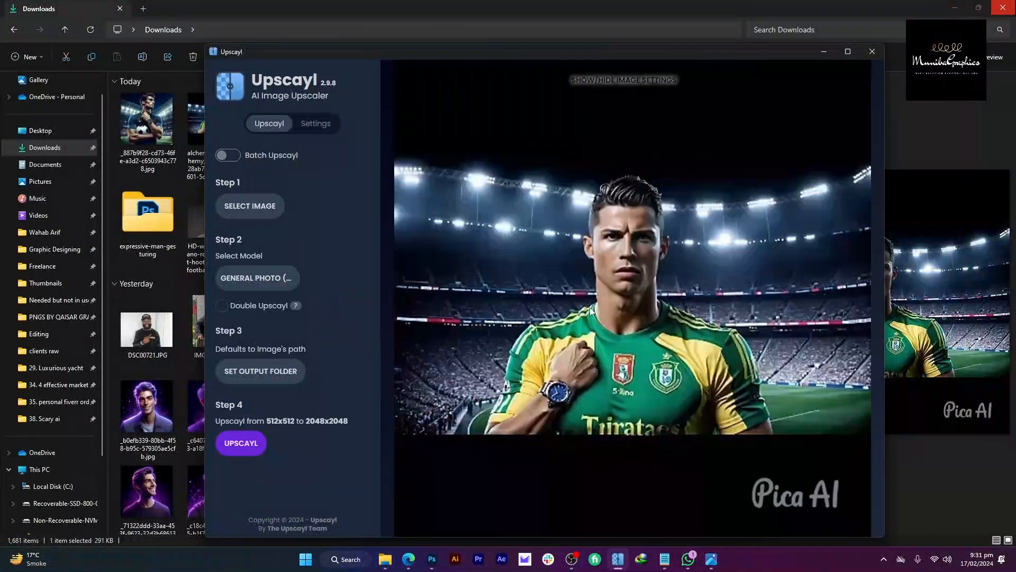
{"action": "left_click", "coordinate": [294, 280]}
{"action": "left_click", "coordinate": [327, 351]}
{"action": "left_click", "coordinate": [242, 443]}
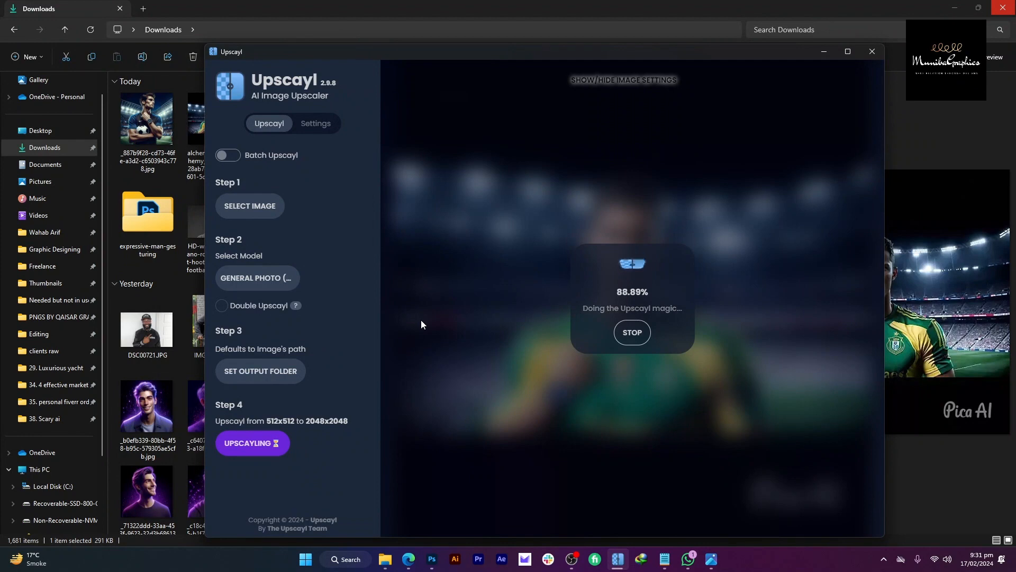
Step: Cancel Camera Raw and place the upscaled file into the thumbnail document as a new layer
{"action": "key", "text": "alt+Tab"}
{"action": "left_click_drag", "start_coordinate": [348, 220], "coordinate": [540, 364]}
{"action": "key", "text": "alt+Tab"}
{"action": "key", "text": "Tab"}
{"action": "key", "text": "Tab"}
{"action": "key", "text": "Tab"}
{"action": "key", "text": "Tab"}
{"action": "key", "text": "Tab"}
{"action": "key", "text": "Tab"}
{"action": "key", "text": "Tab"}
{"action": "key", "text": "Tab"}
{"action": "key", "text": "Tab"}
{"action": "key", "text": "Tab"}
{"action": "key", "text": "Tab"}
{"action": "key", "text": "Tab"}
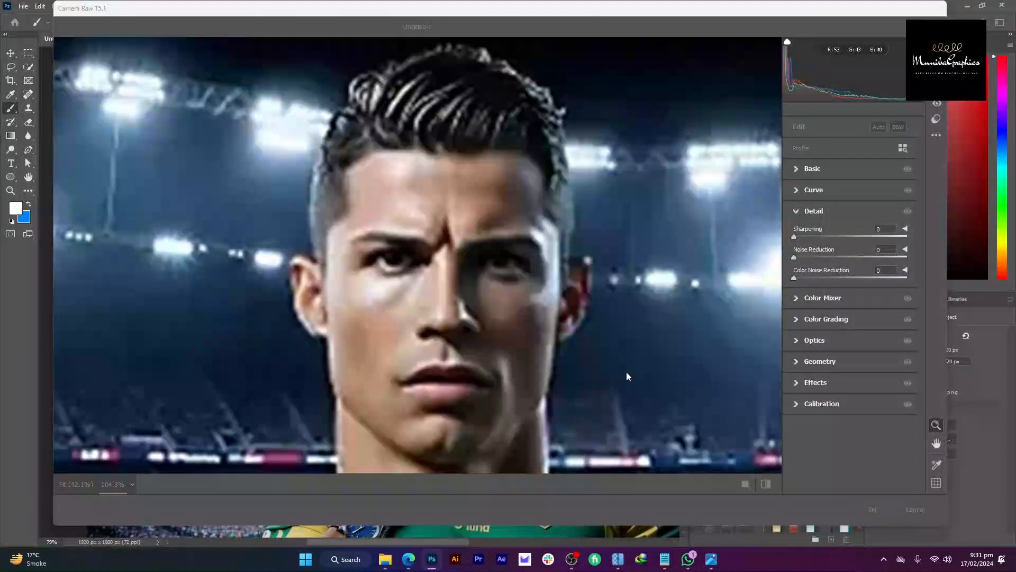
{"action": "key", "text": "Escape"}
{"action": "key", "text": "alt+Tab"}
{"action": "key", "text": "alt+Tab"}
{"action": "left_click_drag", "start_coordinate": [341, 244], "coordinate": [367, 318]}
{"action": "scroll", "coordinate": [421, 249], "scroll_direction": "down", "scroll_amount": 5}
Step: Scale and align the placed upscaled image to fill the 1920×1080 canvas
{"action": "left_click_drag", "start_coordinate": [548, 309], "coordinate": [590, 291]}
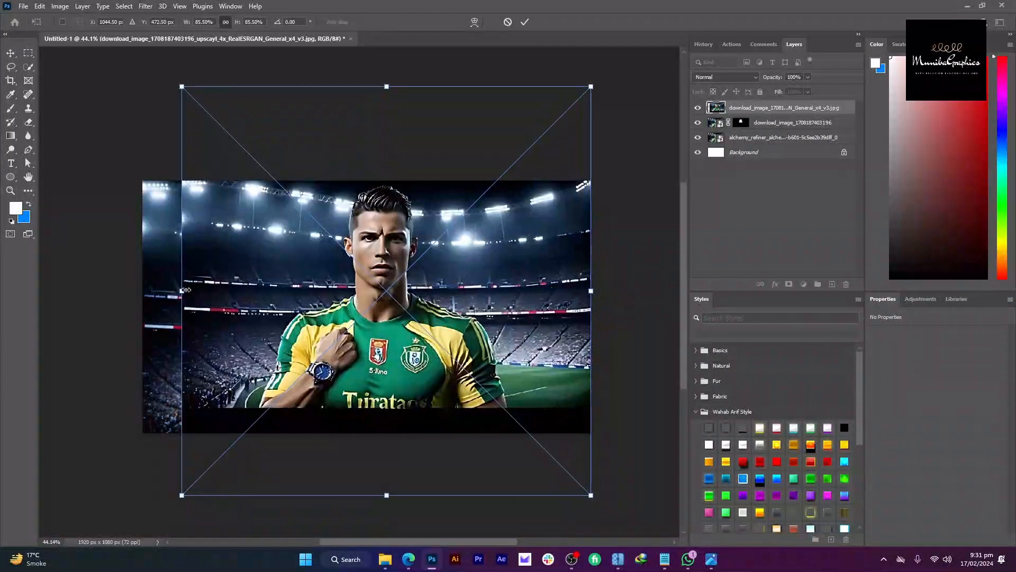
{"action": "left_click_drag", "start_coordinate": [181, 290], "coordinate": [142, 291]}
{"action": "left_click_drag", "start_coordinate": [337, 296], "coordinate": [337, 305]}
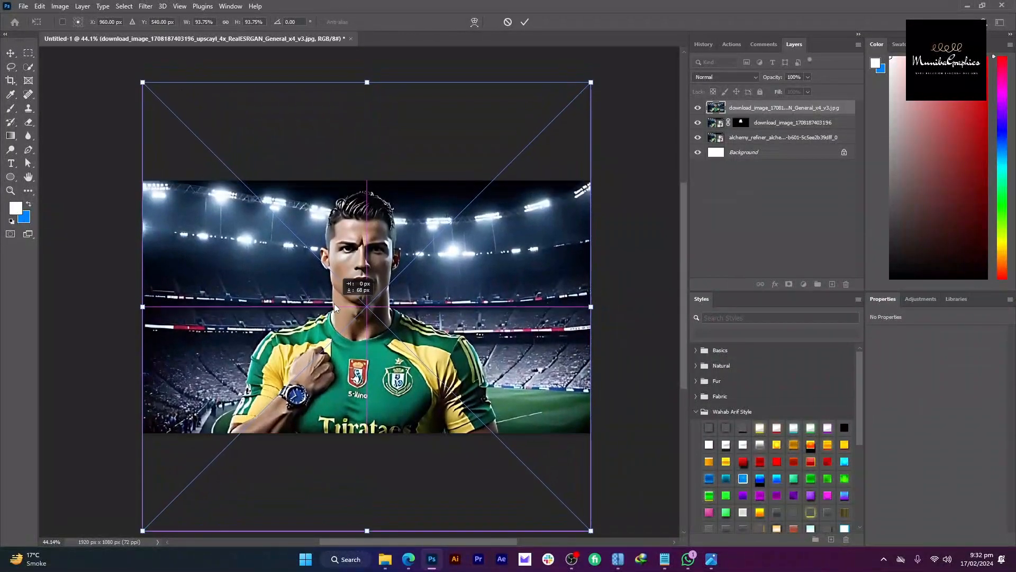
{"action": "key", "text": "Return"}
Step: Delete the old masked face layer, keeping the upscaled layer selected
{"action": "scroll", "coordinate": [397, 222], "scroll_direction": "up", "scroll_amount": 5}
{"action": "key", "text": "b"}
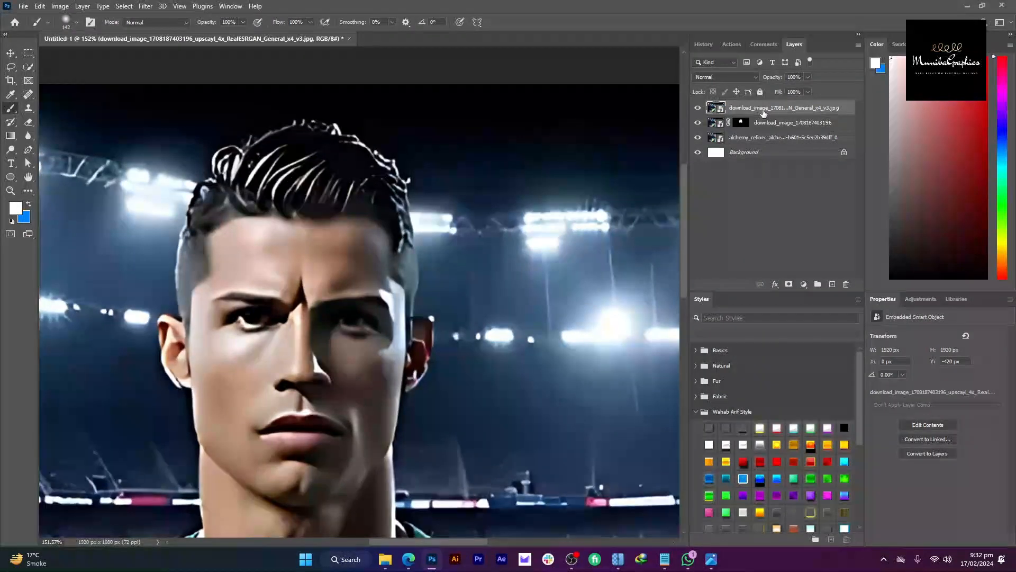
{"action": "key", "text": "Delete"}
{"action": "key", "text": "ctrl+z"}
{"action": "left_click", "coordinate": [758, 125]}
{"action": "key", "text": "Delete"}
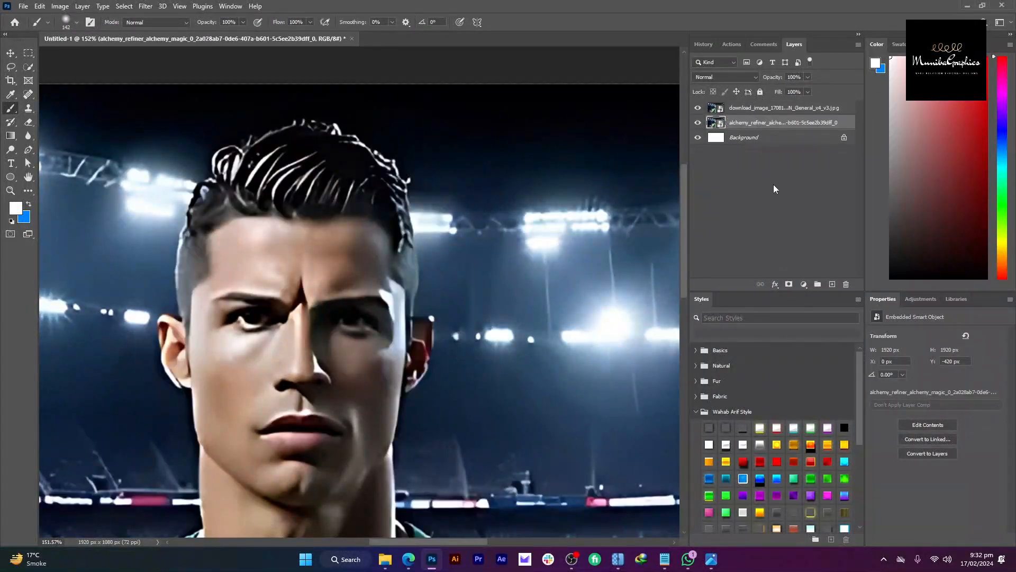
{"action": "left_click", "coordinate": [757, 110]}
Step: Mask the upscaled layer in black and paint the sharper face back in with a smaller brush
{"action": "left_click", "coordinate": [789, 284], "text": "alt"}
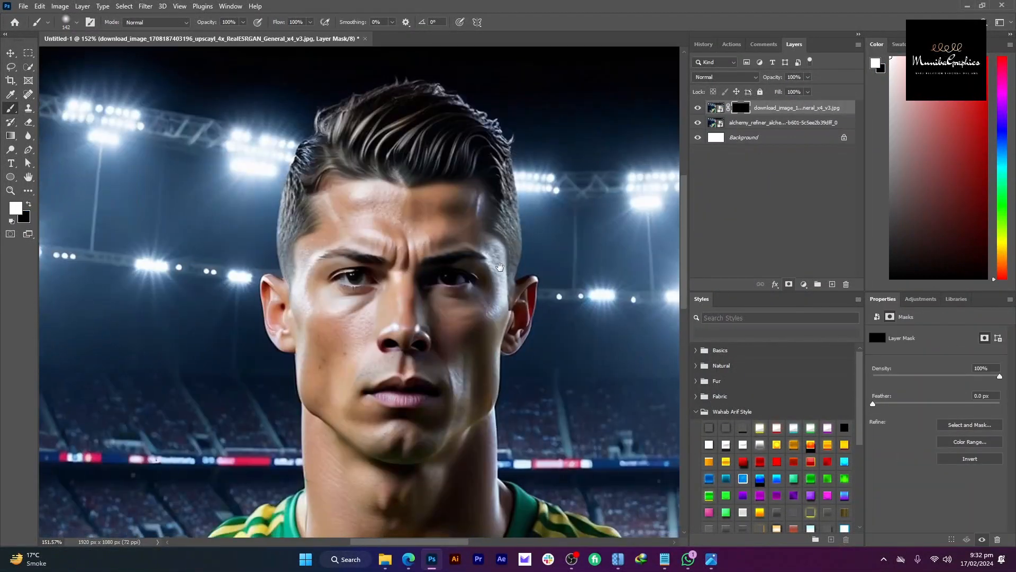
{"action": "mouse_move", "coordinate": [382, 288]}
{"action": "left_mouse_down"}
{"action": "mouse_move", "coordinate": [412, 418]}
{"action": "mouse_move", "coordinate": [333, 317]}
{"action": "mouse_move", "coordinate": [368, 387]}
{"action": "left_mouse_up"}
{"action": "scroll", "coordinate": [403, 365], "scroll_direction": "down", "scroll_amount": 2}
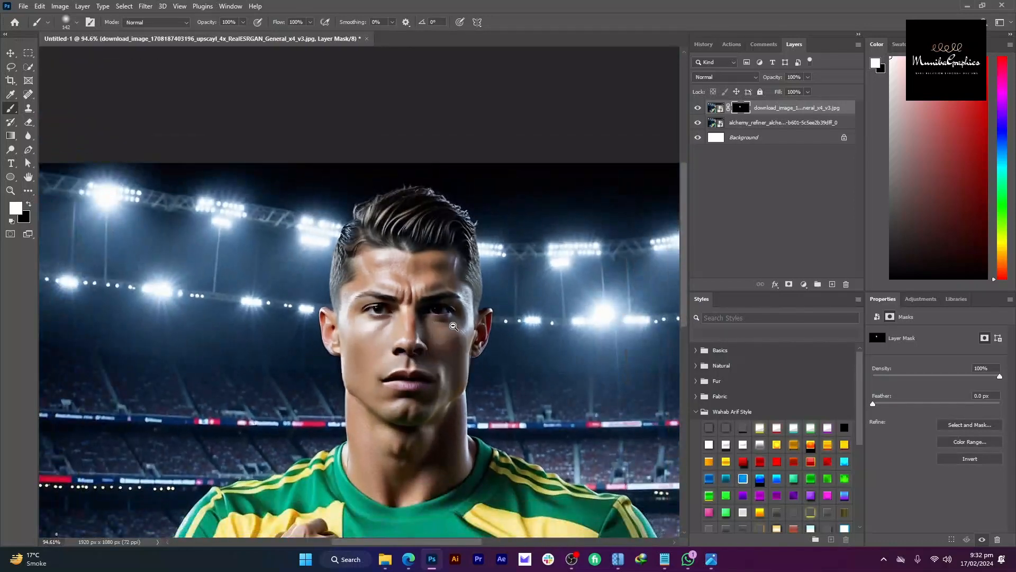
{"action": "scroll", "coordinate": [450, 327], "scroll_direction": "down", "scroll_amount": 2}
{"action": "scroll", "coordinate": [427, 310], "scroll_direction": "down", "scroll_amount": 1}
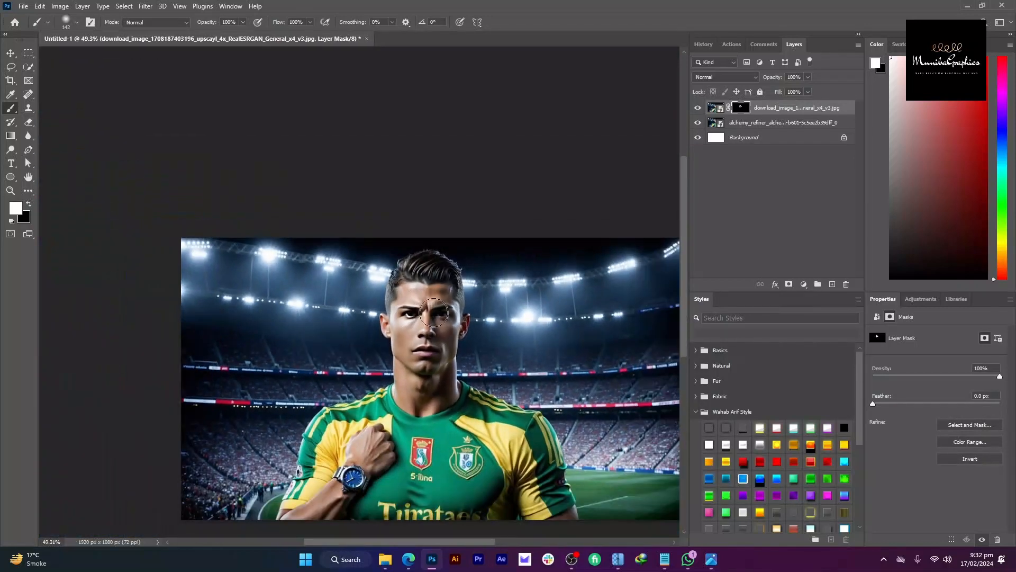
{"action": "scroll", "coordinate": [441, 304], "scroll_direction": "down", "scroll_amount": 1}
{"action": "scroll", "coordinate": [459, 267], "scroll_direction": "down", "scroll_amount": 1}
{"action": "left_click_drag", "start_coordinate": [459, 267], "coordinate": [467, 236]}
{"action": "scroll", "coordinate": [422, 324], "scroll_direction": "up", "scroll_amount": 7}
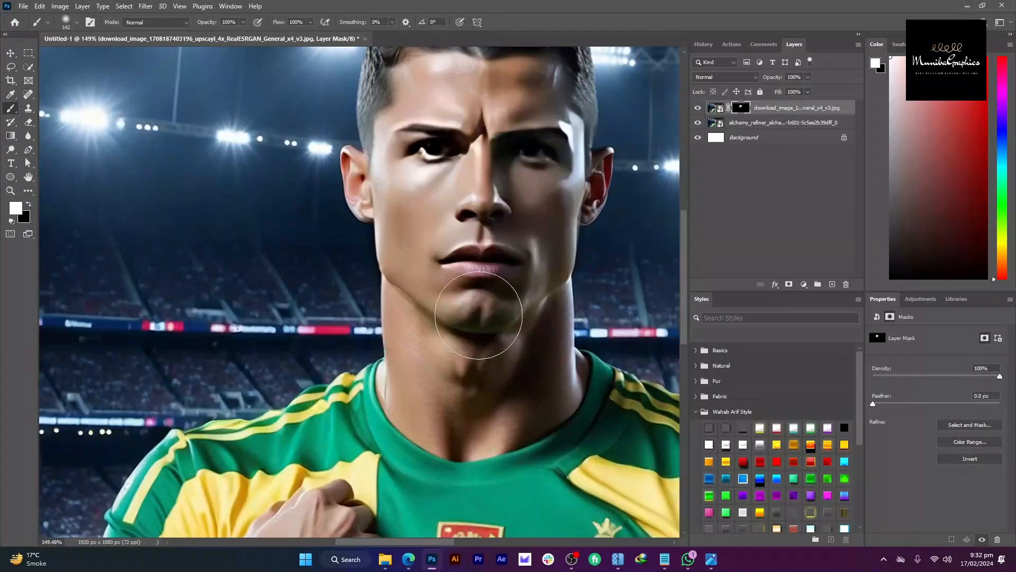
{"action": "right_click", "coordinate": [540, 264], "text": "alt"}
{"action": "scroll", "coordinate": [476, 275], "scroll_direction": "down", "scroll_amount": 5}
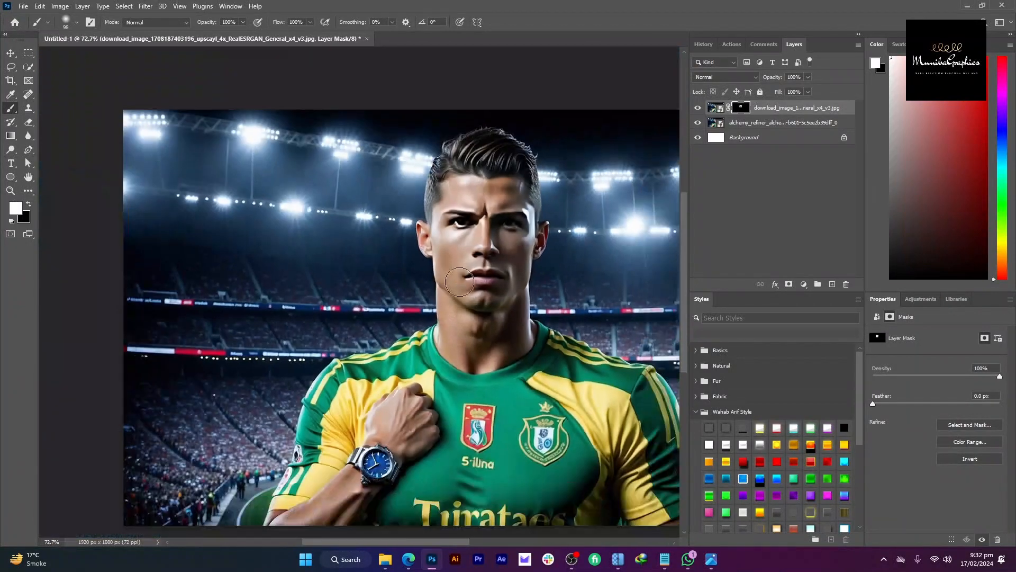
{"action": "scroll", "coordinate": [465, 253], "scroll_direction": "down", "scroll_amount": 2}
Step: Merge the upscaled and stadium layers with Ctrl+E and toggle visibility to compare
{"action": "key", "text": "v"}
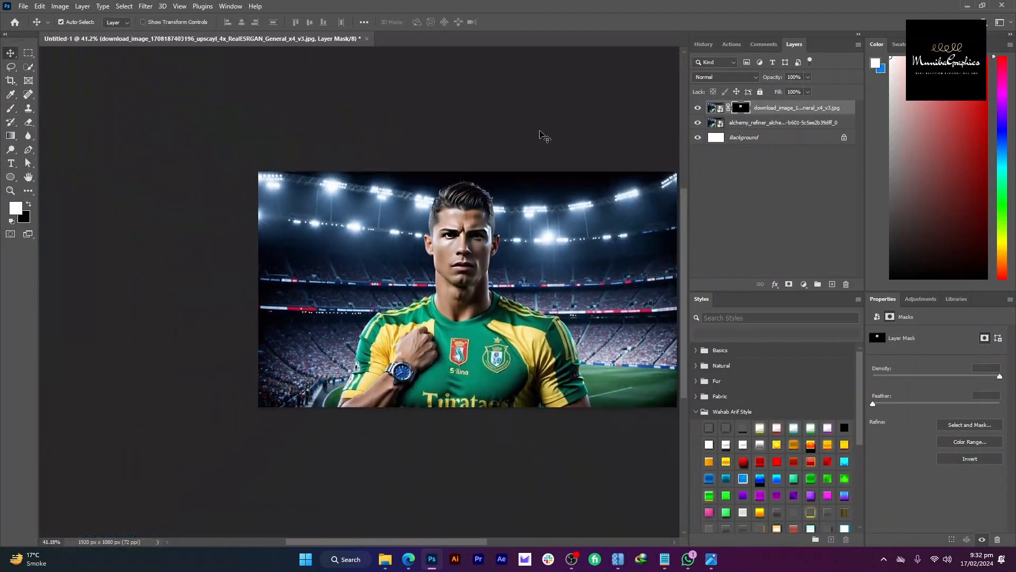
{"action": "left_click", "coordinate": [716, 108]}
{"action": "left_click", "coordinate": [779, 124], "text": "shift"}
{"action": "key", "text": "ctrl+e"}
{"action": "left_click_drag", "start_coordinate": [635, 165], "coordinate": [619, 173]}
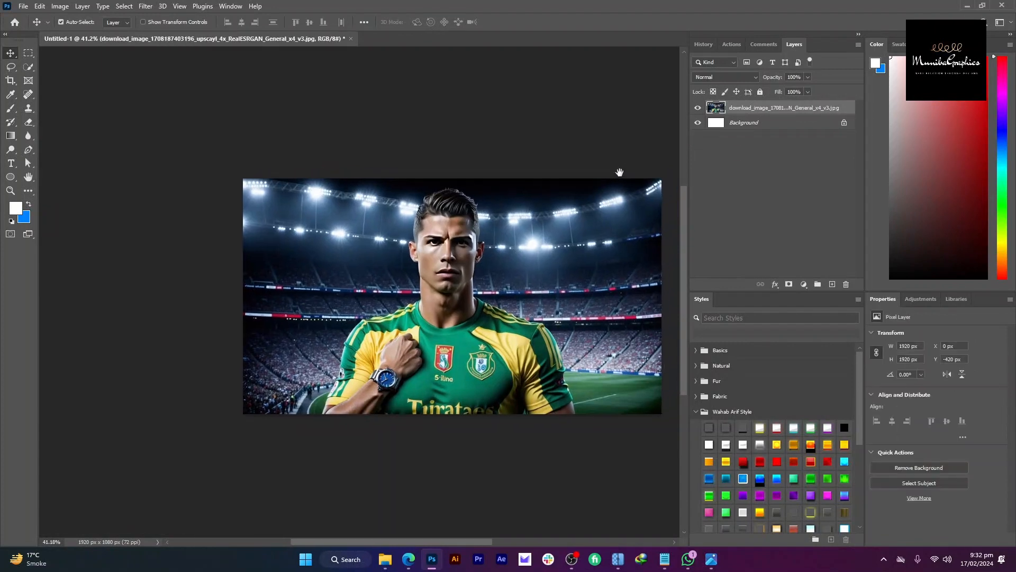
{"action": "left_click", "coordinate": [698, 108]}
{"action": "left_click", "coordinate": [703, 109]}
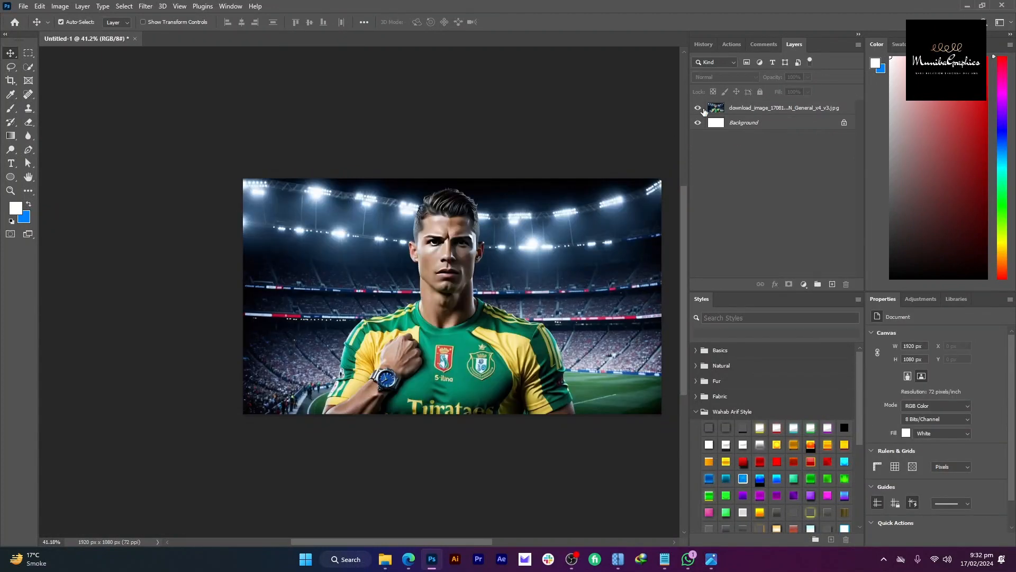
{"action": "left_click", "coordinate": [702, 108]}
{"action": "left_click", "coordinate": [703, 108]}
{"action": "left_click_drag", "start_coordinate": [549, 182], "coordinate": [535, 168]}
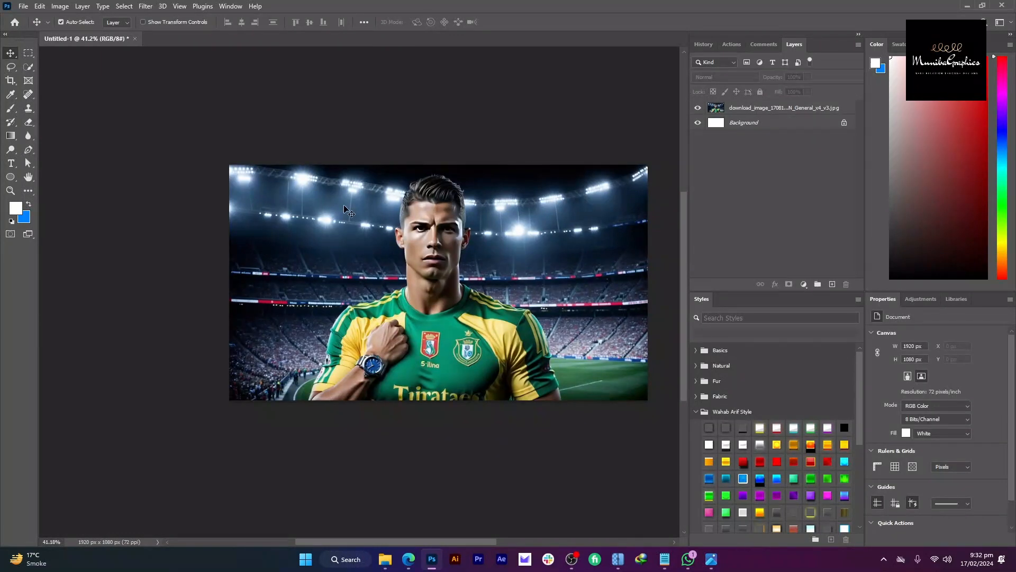
Step: Add a text layer reading $6780000 in place of the Lorem Ipsum placeholder
{"action": "key", "text": "t"}
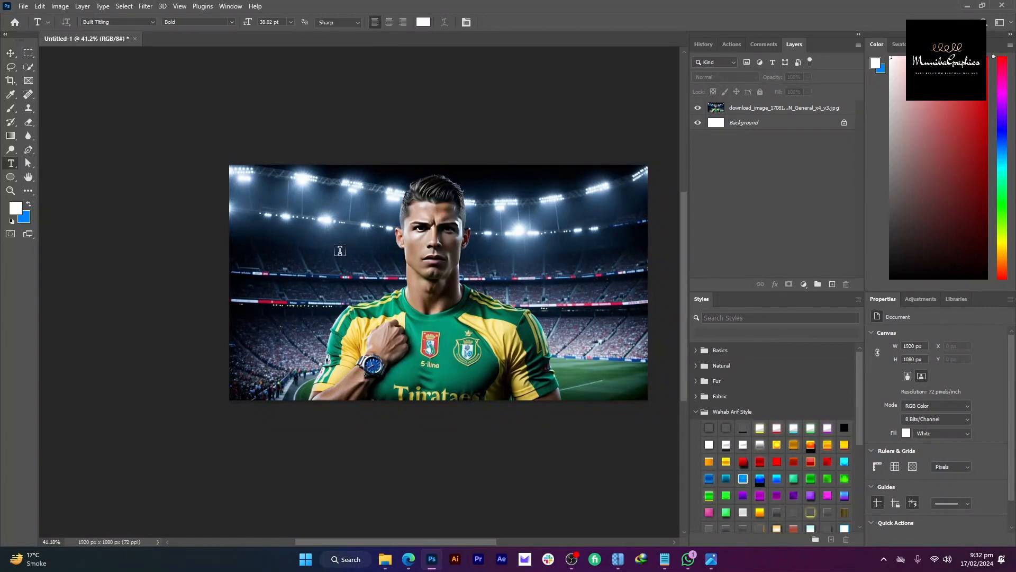
{"action": "key", "text": "alt+Tab"}
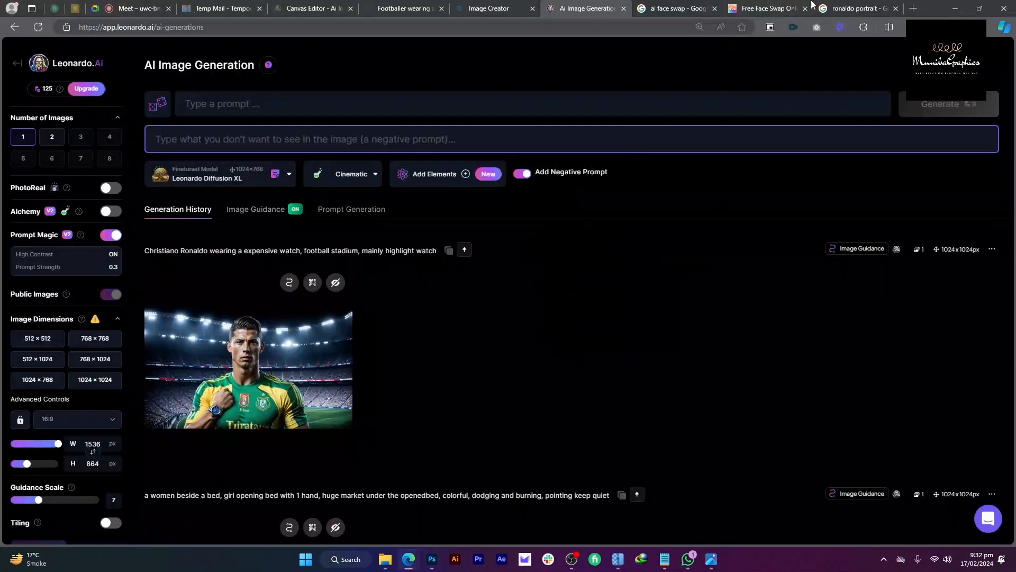
{"action": "left_click", "coordinate": [919, 8]}
{"action": "key", "text": "alt+Tab"}
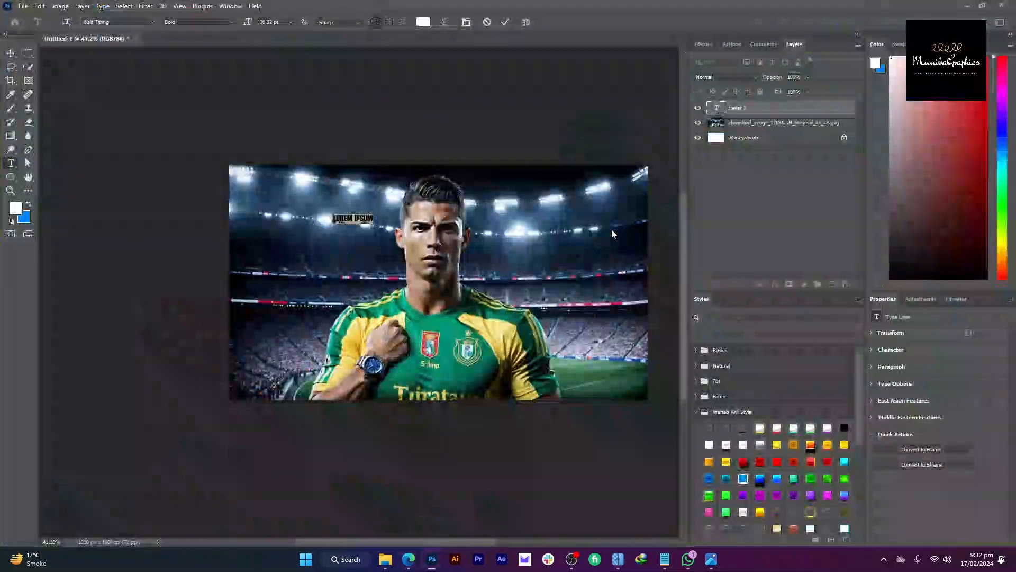
{"action": "key", "text": "BackSpace"}
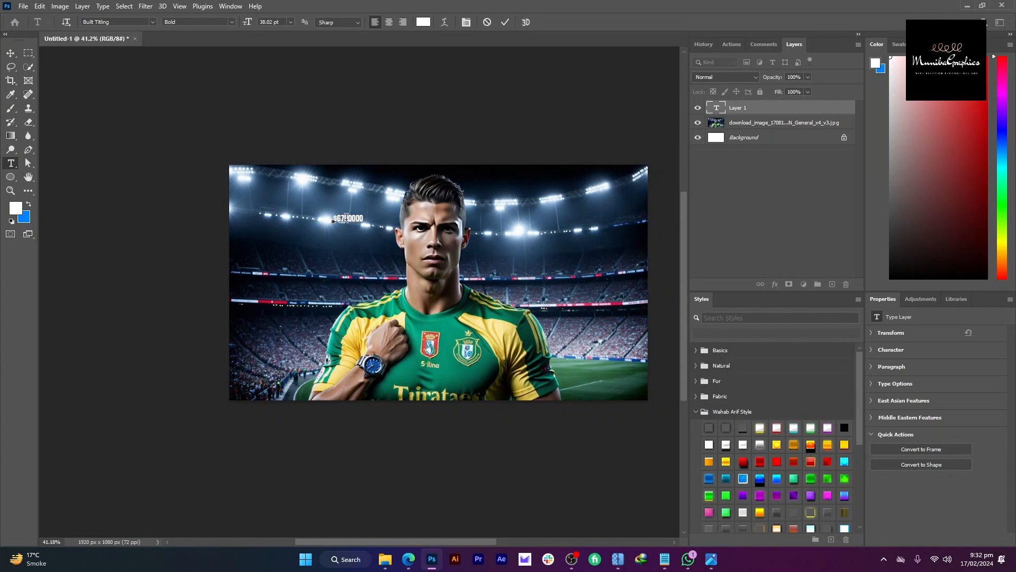
{"action": "type", "text": "8"}
{"action": "left_click", "coordinate": [10, 53]}
Step: Scale the $6780000 text up about ninefold and move it left over the stadium
{"action": "key", "text": "ctrl+t"}
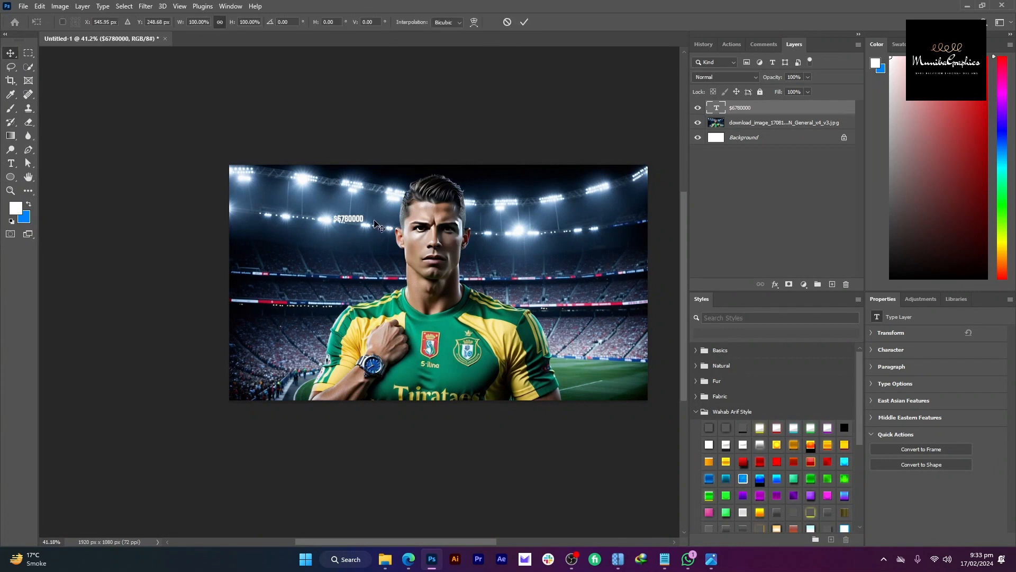
{"action": "left_click_drag", "start_coordinate": [364, 219], "coordinate": [609, 218]}
{"action": "left_click_drag", "start_coordinate": [541, 224], "coordinate": [508, 228]}
{"action": "key", "text": "Return"}
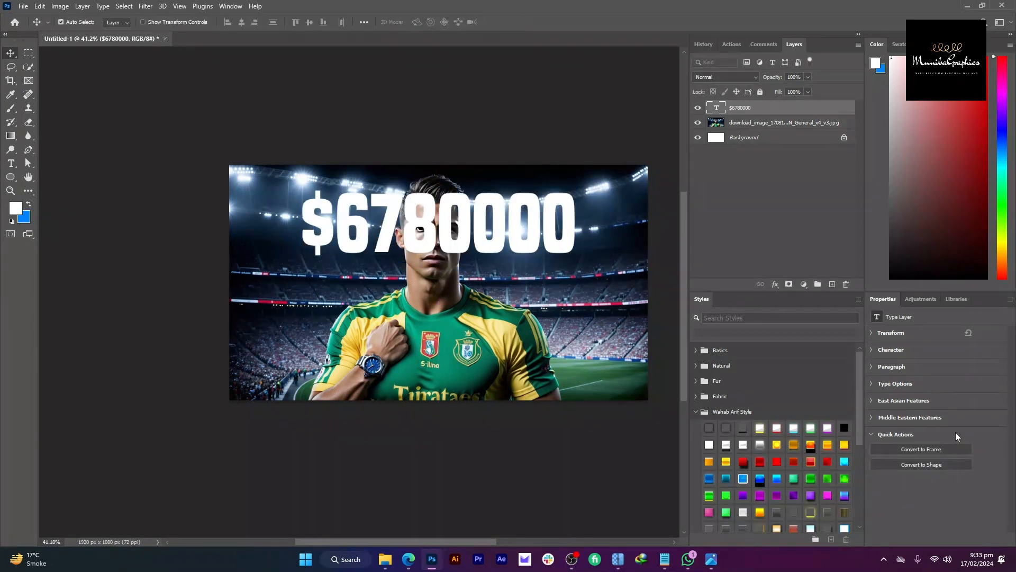
Step: Browse fonts in the Character settings and enlarge the $6780000 text slightly more
{"action": "left_click", "coordinate": [891, 350]}
{"action": "left_click", "coordinate": [908, 363]}
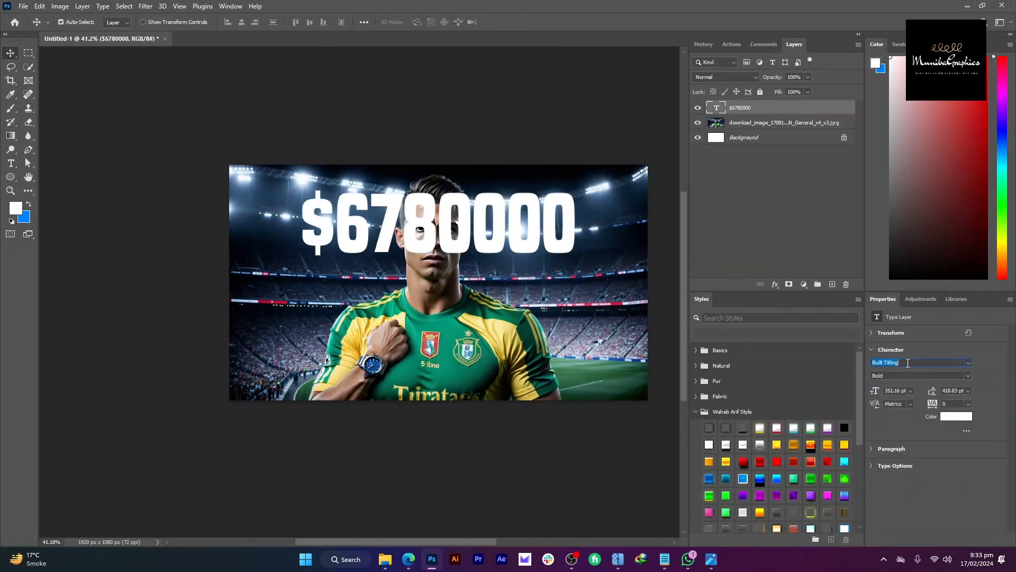
{"action": "left_click", "coordinate": [908, 364]}
{"action": "key", "text": "ctrl+t"}
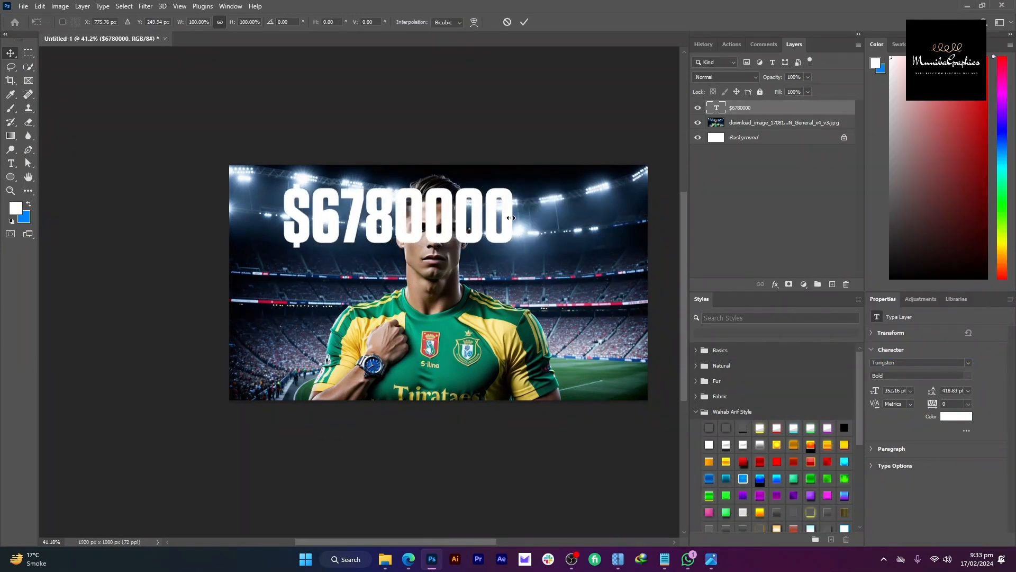
{"action": "mouse_move", "coordinate": [514, 218]}
{"action": "left_mouse_down"}
{"action": "mouse_move", "coordinate": [586, 207]}
{"action": "mouse_move", "coordinate": [505, 206]}
{"action": "left_mouse_up"}
{"action": "key", "text": "Return"}
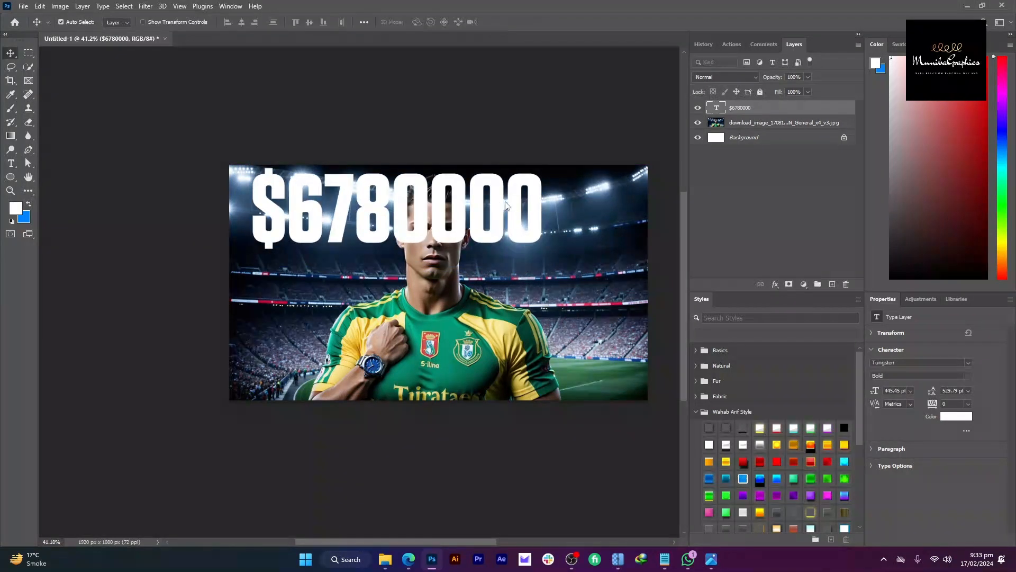
Step: Switch the headline font to Mont Bold and resize it to about 376 pt
{"action": "left_click", "coordinate": [965, 363]}
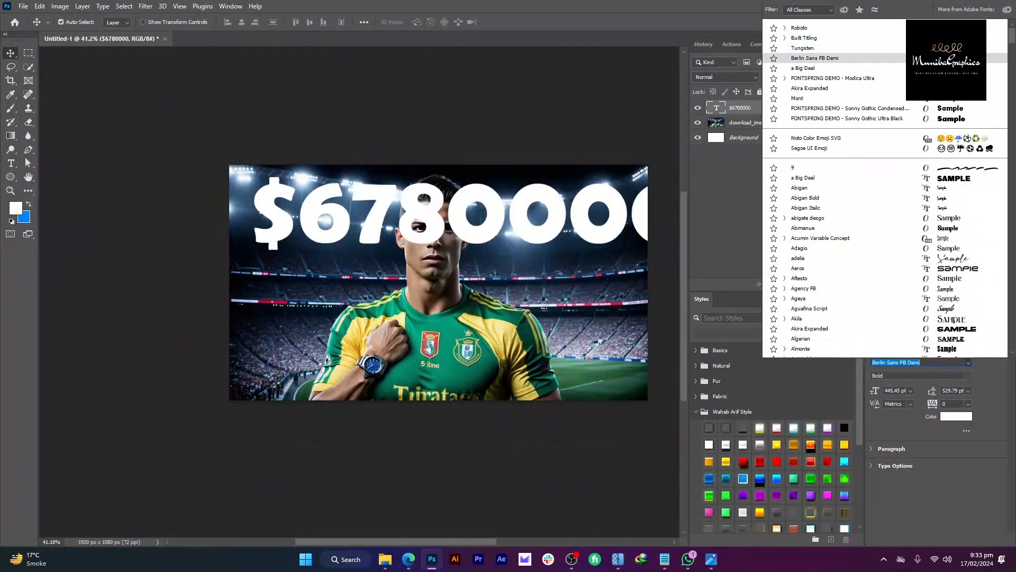
{"action": "key", "text": "Down"}
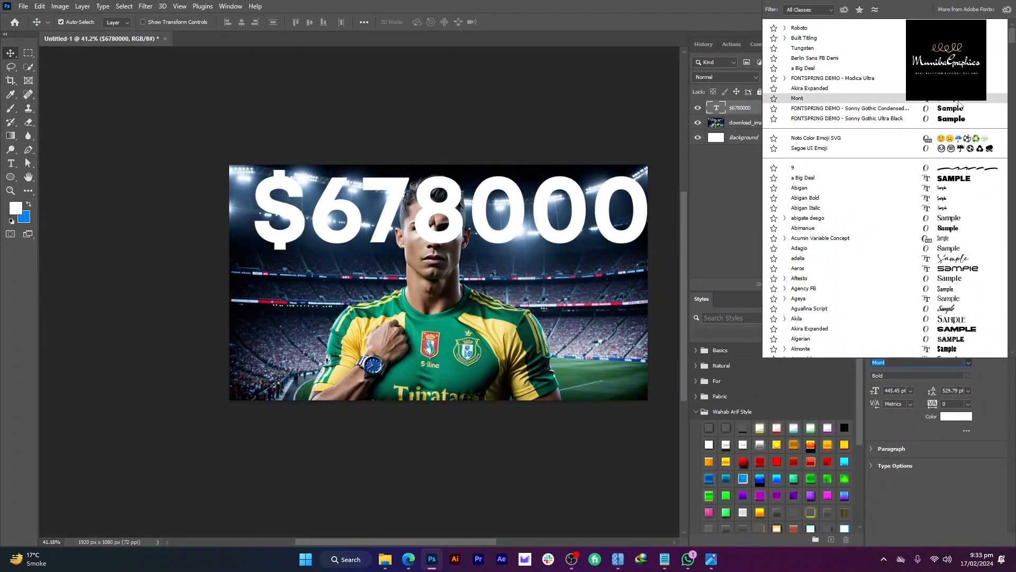
{"action": "left_click", "coordinate": [959, 101]}
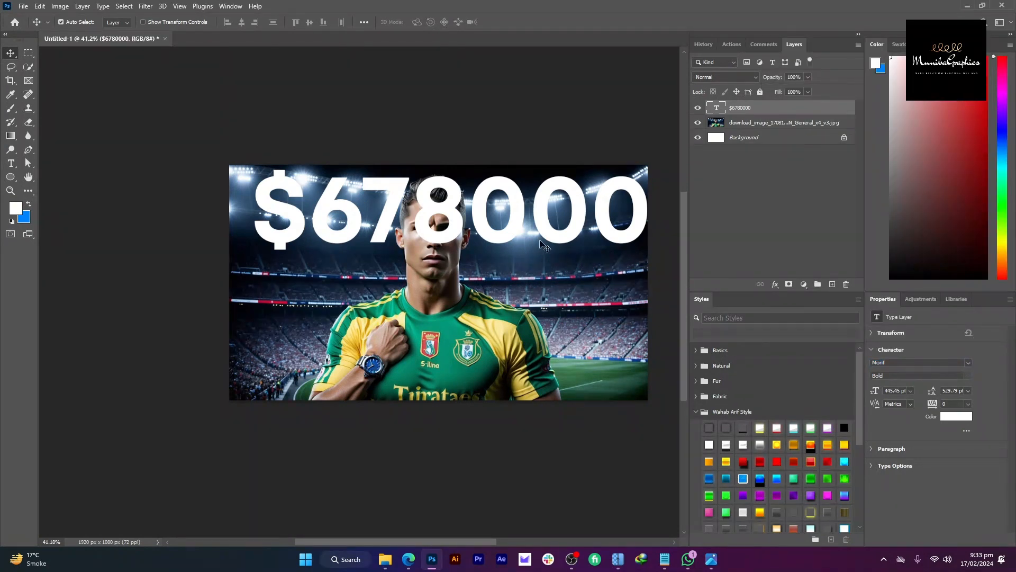
{"action": "key", "text": "ctrl+t"}
{"action": "scroll", "coordinate": [589, 217], "scroll_direction": "right", "scroll_amount": 3}
{"action": "left_click_drag", "start_coordinate": [589, 217], "coordinate": [511, 197]}
{"action": "key", "text": "Return"}
{"action": "scroll", "coordinate": [303, 196], "scroll_direction": "up", "scroll_amount": 3}
{"action": "scroll", "coordinate": [302, 195], "scroll_direction": "up", "scroll_amount": 1}
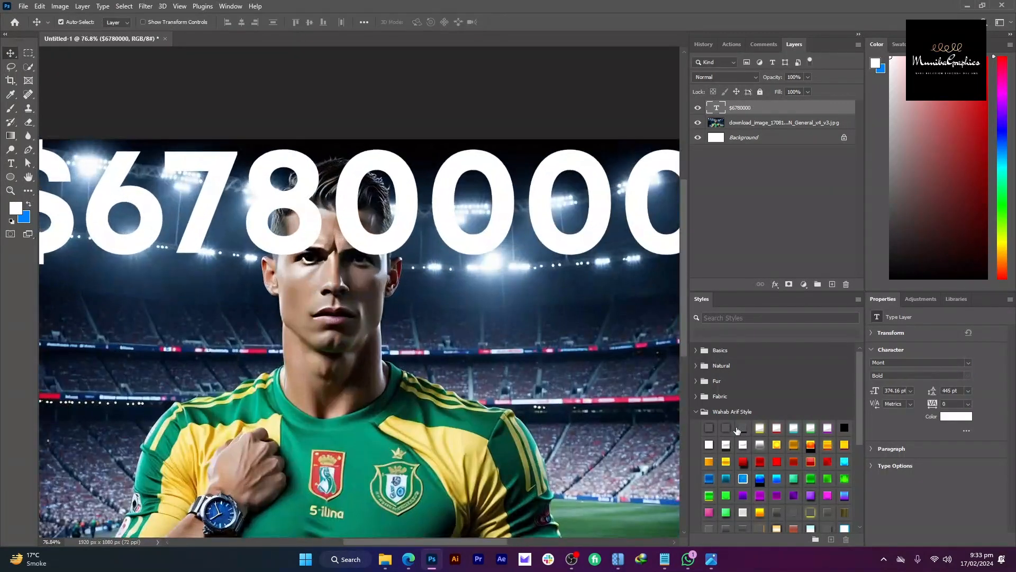
Step: Apply the yellow preset style with glow and drop shadows to the price text
{"action": "left_click", "coordinate": [844, 444]}
{"action": "scroll", "coordinate": [436, 239], "scroll_direction": "down", "scroll_amount": 4}
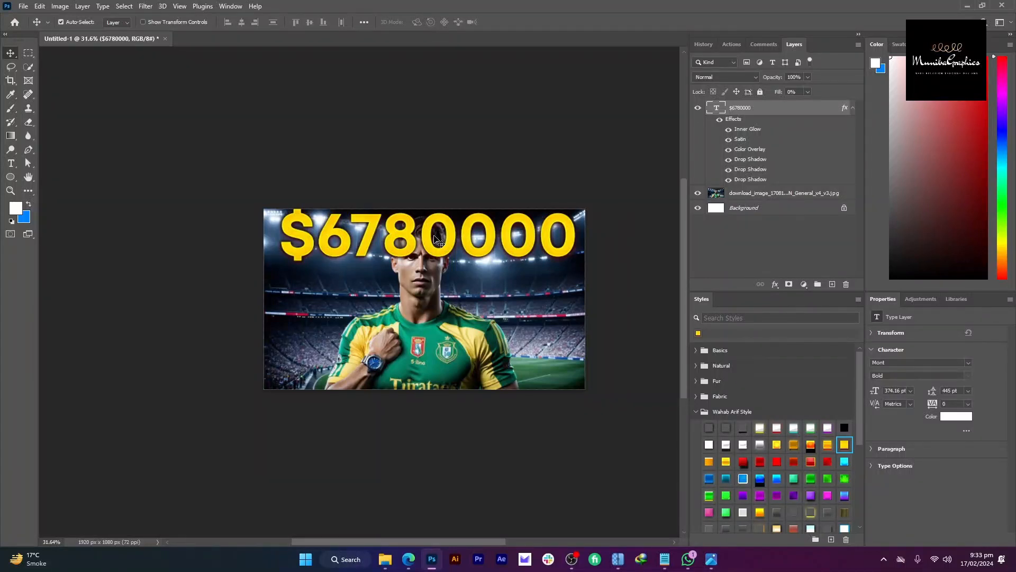
{"action": "scroll", "coordinate": [422, 217], "scroll_direction": "up", "scroll_amount": 2}
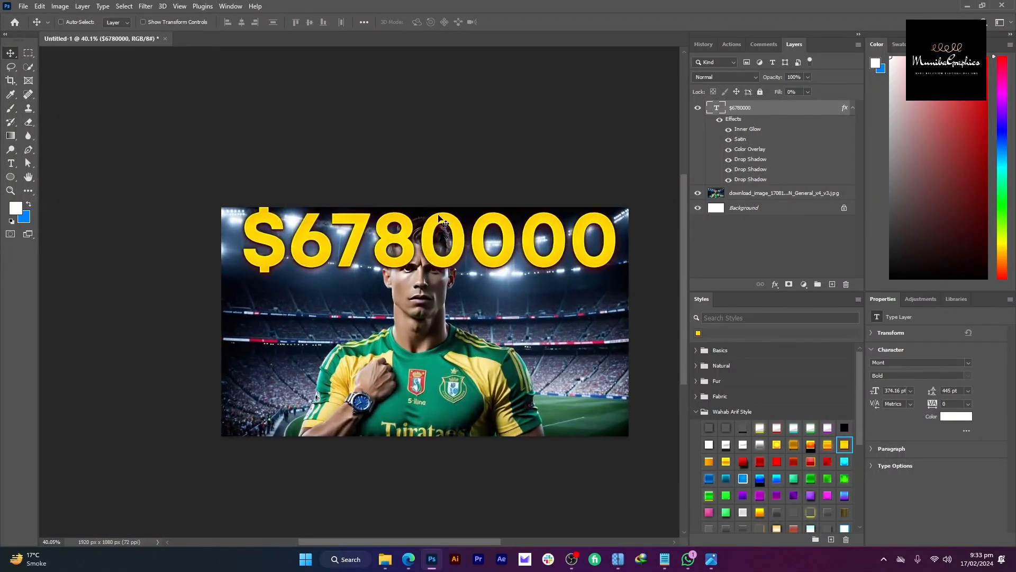
{"action": "key", "text": "alt+Tab"}
{"action": "key", "text": "alt+Tab"}
{"action": "scroll", "coordinate": [416, 247], "scroll_direction": "up", "scroll_amount": 3}
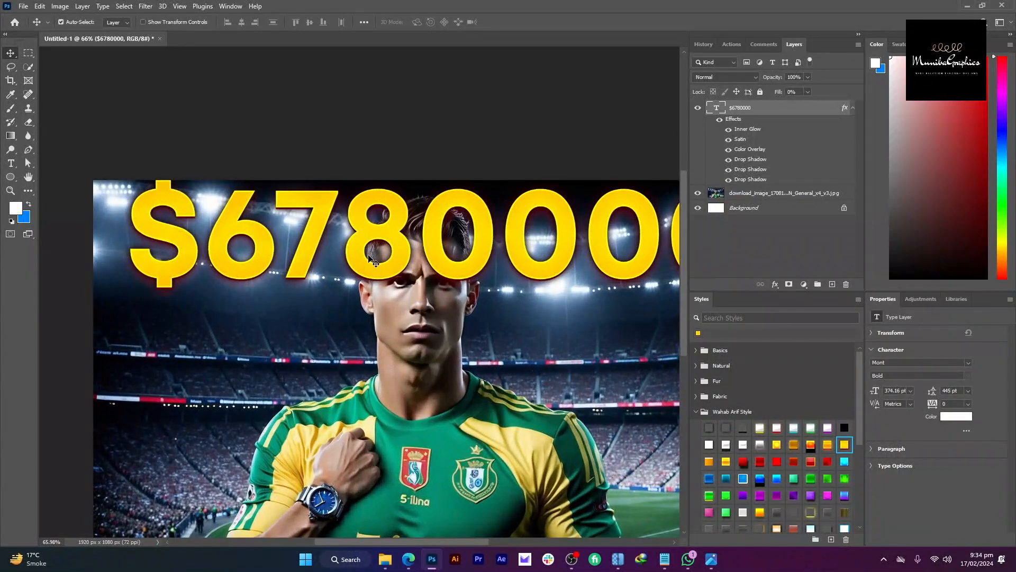
Step: Change the 8 to 0 so the headline reads $6700000, and narrow it slightly
{"action": "key", "text": "t"}
{"action": "left_click_drag", "start_coordinate": [412, 235], "coordinate": [369, 234]}
{"action": "type", "text": "0"}
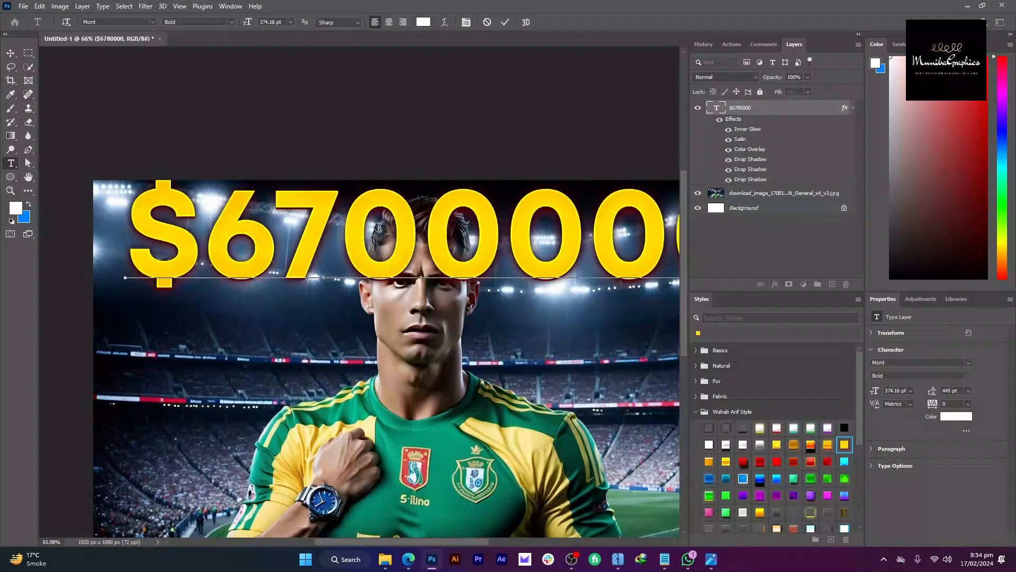
{"action": "key", "text": "ctrl+Return"}
{"action": "key", "text": "v"}
{"action": "scroll", "coordinate": [479, 165], "scroll_direction": "down", "scroll_amount": 2}
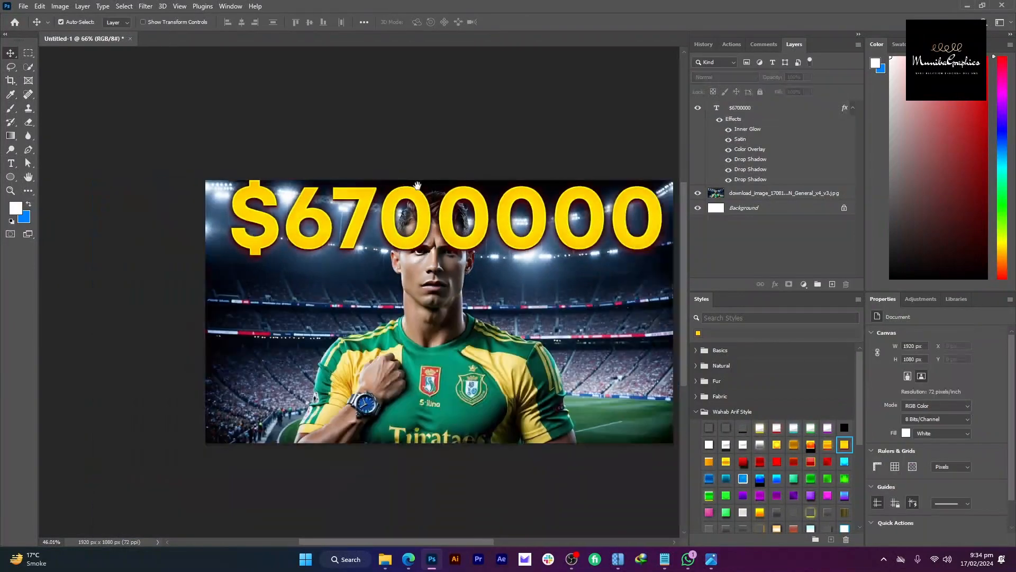
{"action": "key", "text": "ctrl+t"}
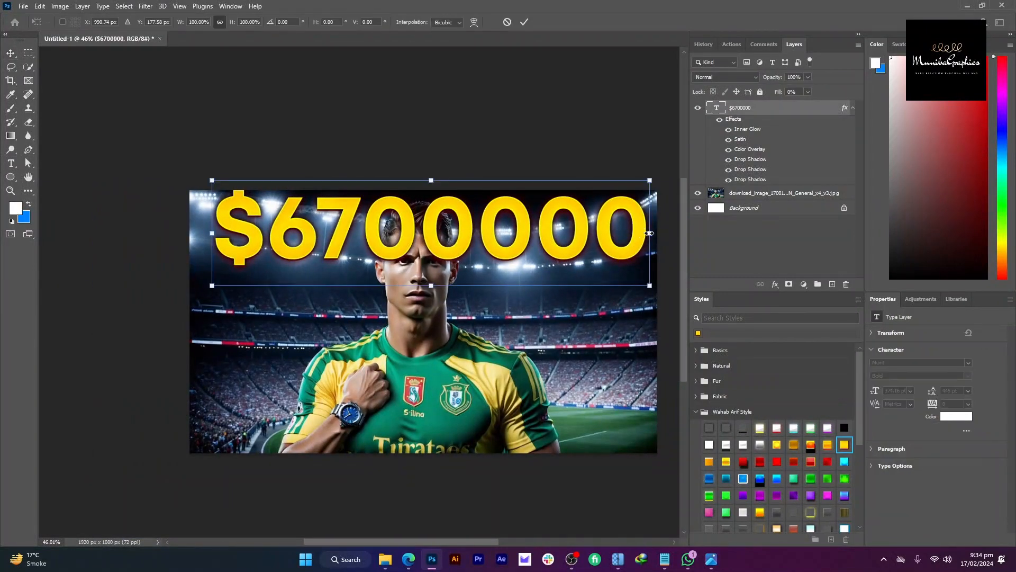
{"action": "mouse_move", "coordinate": [649, 233]}
{"action": "left_mouse_down"}
{"action": "mouse_move", "coordinate": [633, 241]}
{"action": "mouse_move", "coordinate": [644, 242]}
{"action": "left_mouse_up"}
{"action": "key", "text": "Return"}
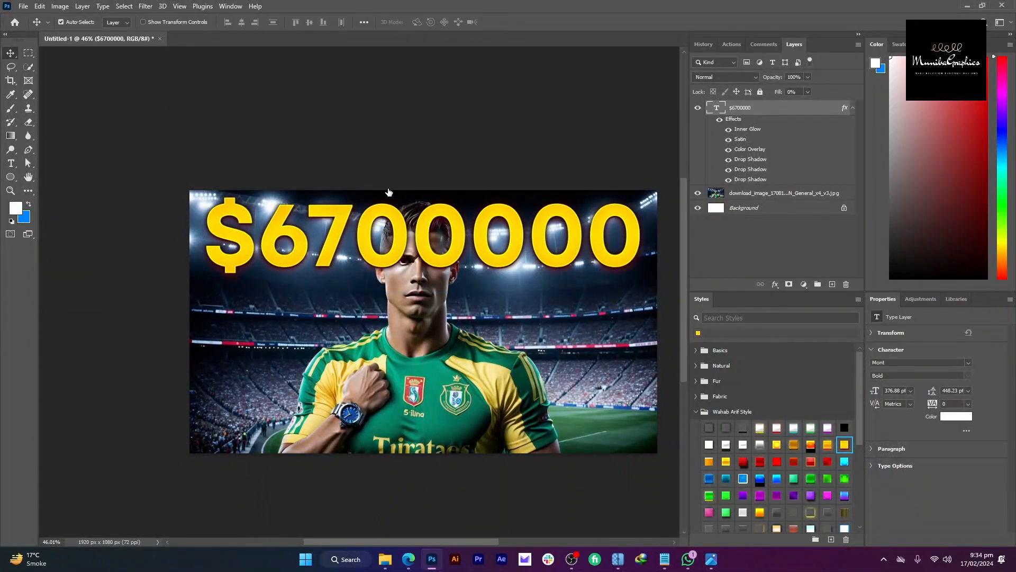
Step: Select the player photo layer and pick the Quick Selection tool
{"action": "left_click", "coordinate": [383, 193]}
{"action": "scroll", "coordinate": [371, 196], "scroll_direction": "up", "scroll_amount": 3}
{"action": "left_click", "coordinate": [27, 69]}
Step: Mask the $6700000 text layer with an inverted head selection so it sits behind the head
{"action": "mouse_move", "coordinate": [439, 274]}
{"action": "left_mouse_down"}
{"action": "mouse_move", "coordinate": [408, 308]}
{"action": "mouse_move", "coordinate": [403, 264]}
{"action": "mouse_move", "coordinate": [454, 251]}
{"action": "mouse_move", "coordinate": [415, 237]}
{"action": "mouse_move", "coordinate": [423, 225]}
{"action": "mouse_move", "coordinate": [416, 242]}
{"action": "mouse_move", "coordinate": [462, 249]}
{"action": "mouse_move", "coordinate": [505, 316]}
{"action": "mouse_move", "coordinate": [513, 304]}
{"action": "mouse_move", "coordinate": [489, 374]}
{"action": "left_mouse_up"}
{"action": "scroll", "coordinate": [492, 295], "scroll_direction": "up", "scroll_amount": 3}
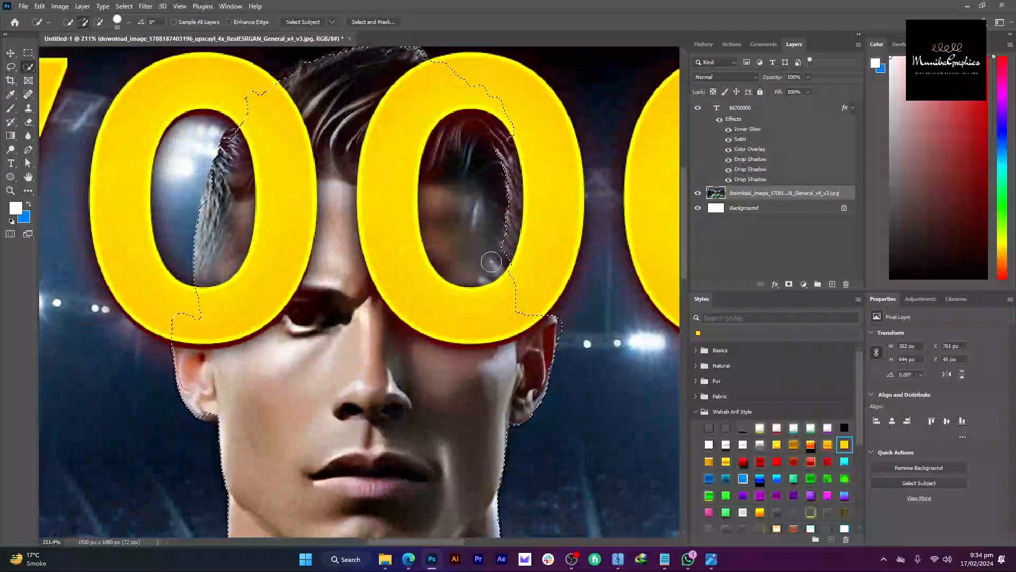
{"action": "scroll", "coordinate": [445, 212], "scroll_direction": "down", "scroll_amount": 3}
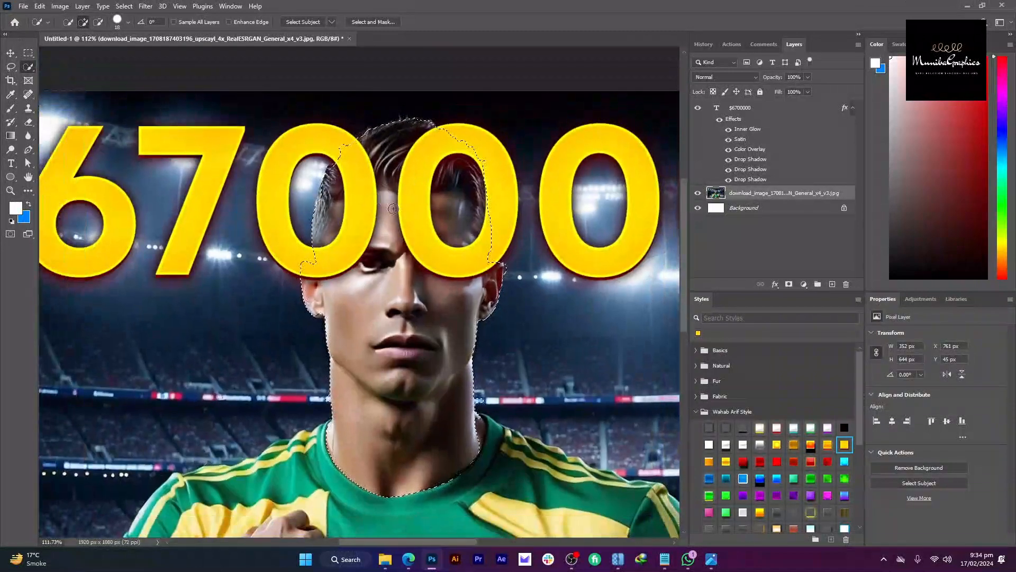
{"action": "left_click", "coordinate": [768, 107]}
{"action": "left_click", "coordinate": [789, 284]}
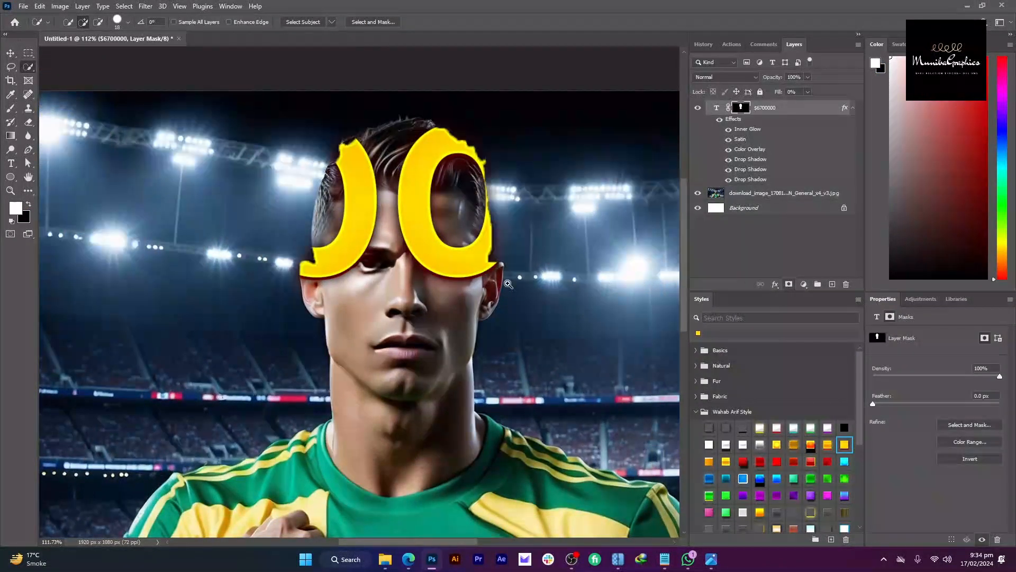
{"action": "scroll", "coordinate": [529, 332], "scroll_direction": "down", "scroll_amount": 3}
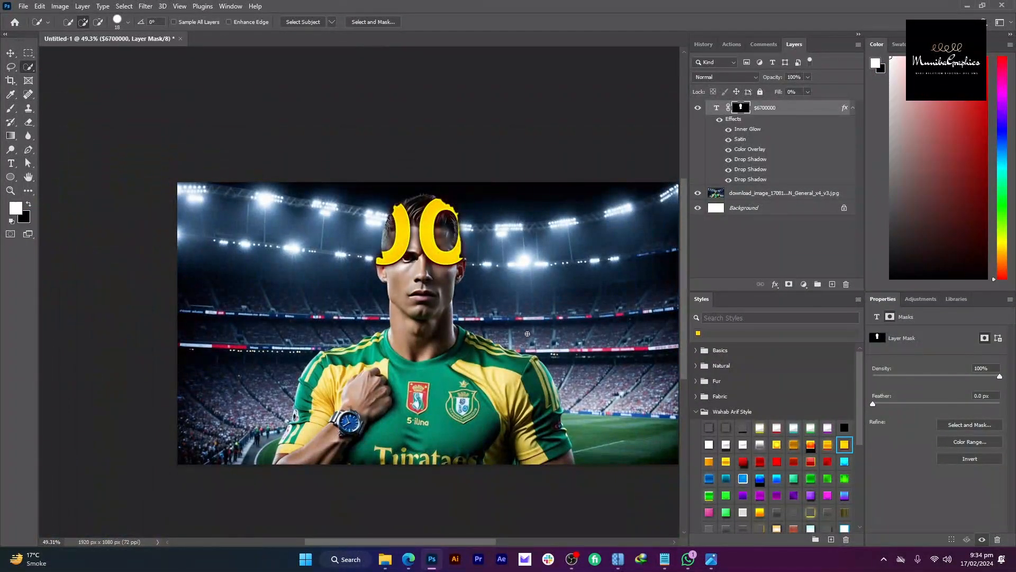
{"action": "key", "text": "ctrl+i"}
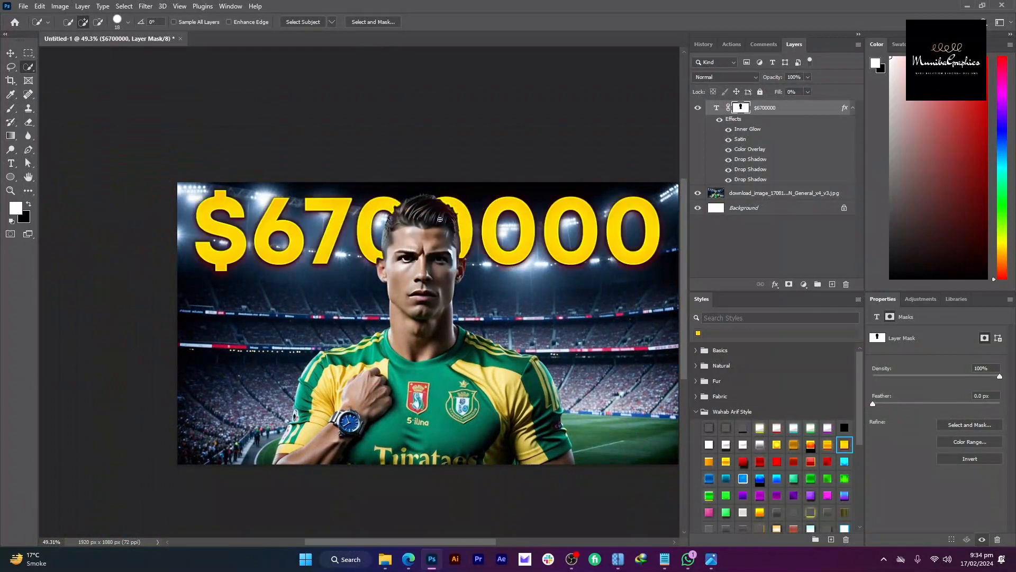
{"action": "scroll", "coordinate": [439, 212], "scroll_direction": "down", "scroll_amount": 2}
{"action": "key", "text": "v"}
{"action": "left_click", "coordinate": [445, 152]}
Step: Open the Thumbnails PNG graphics folder and drag the red arrow image into the thumbnail
{"action": "scroll", "coordinate": [466, 140], "scroll_direction": "down", "scroll_amount": 2}
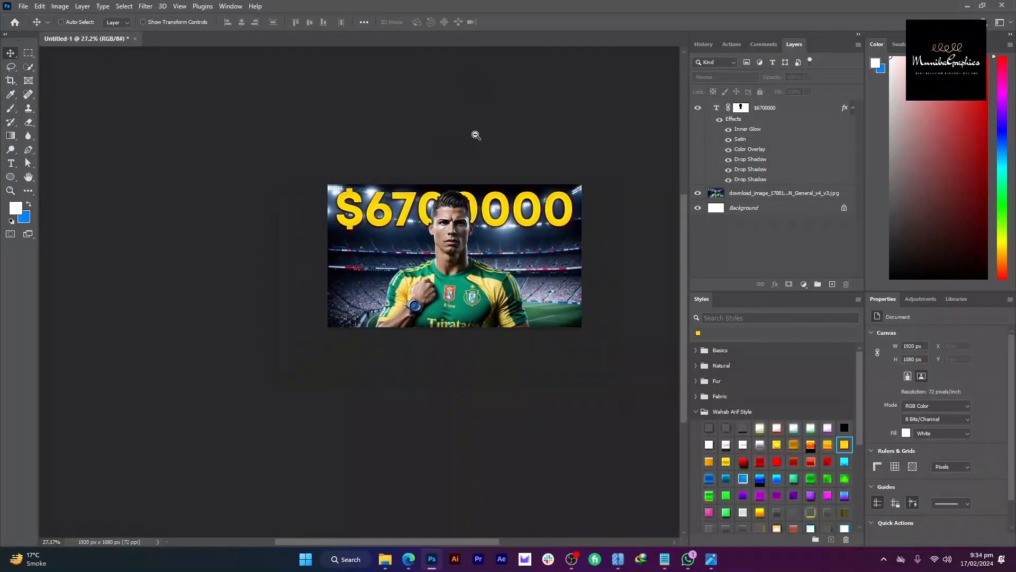
{"action": "scroll", "coordinate": [473, 154], "scroll_direction": "up", "scroll_amount": 4}
{"action": "scroll", "coordinate": [475, 164], "scroll_direction": "down", "scroll_amount": 2}
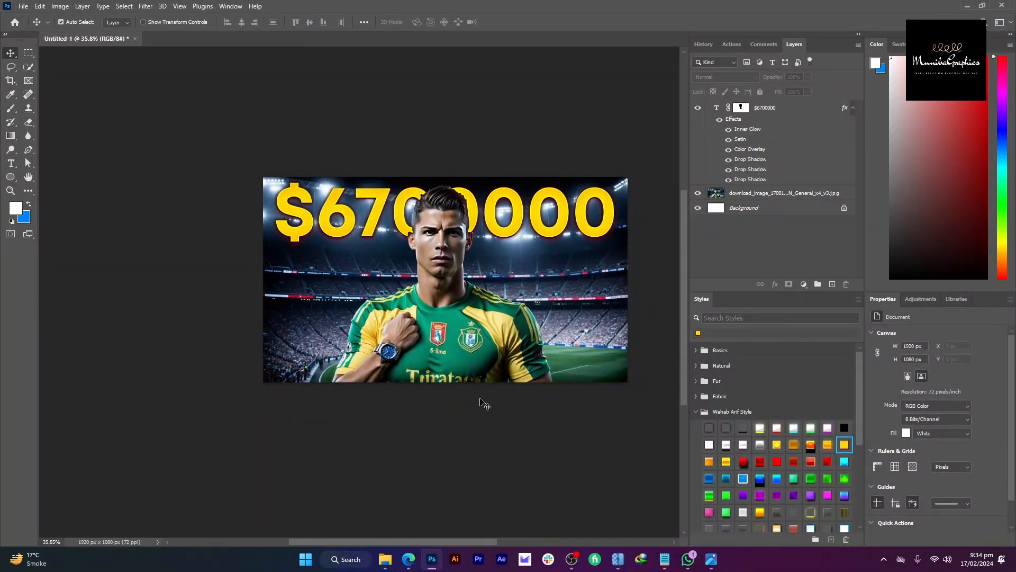
{"action": "scroll", "coordinate": [459, 287], "scroll_direction": "up", "scroll_amount": 1}
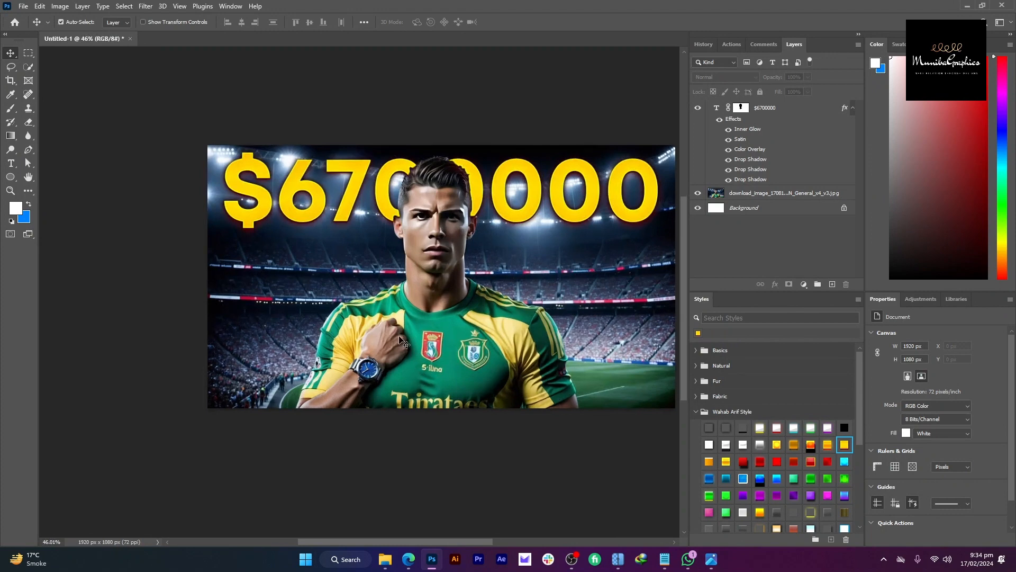
{"action": "left_click", "coordinate": [326, 495]}
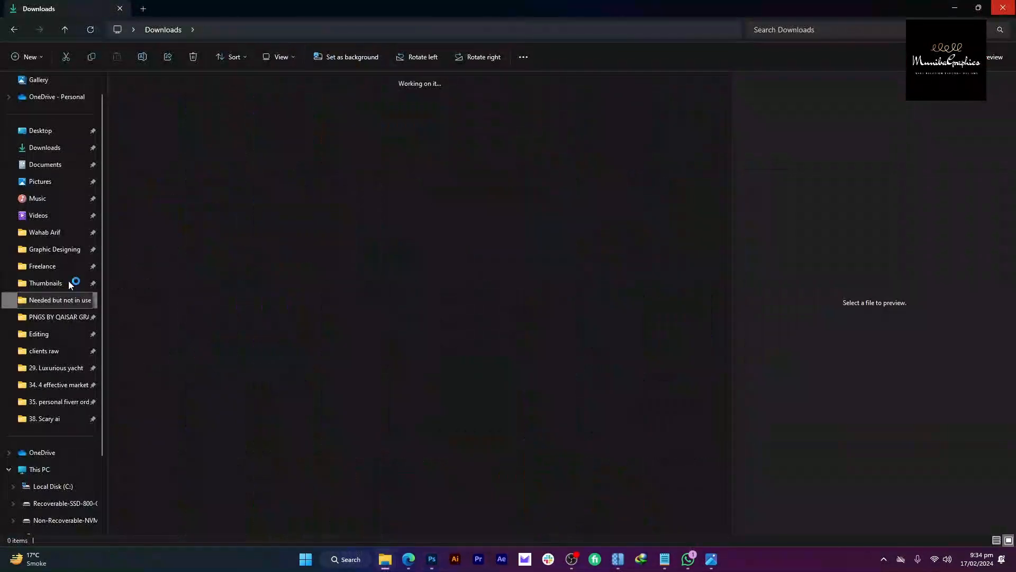
{"action": "left_click", "coordinate": [70, 283]}
{"action": "left_click", "coordinate": [76, 267]}
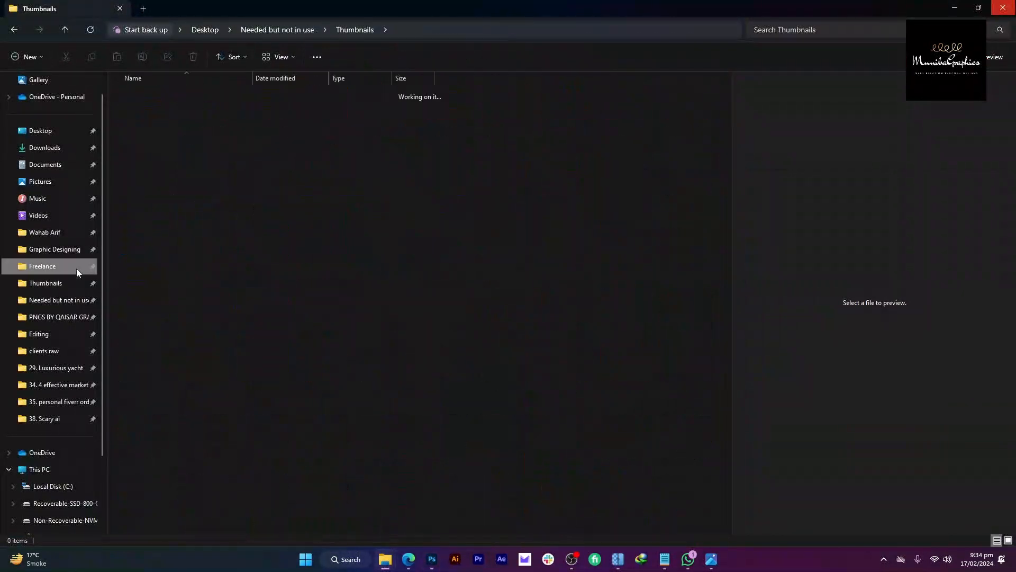
{"action": "left_click_drag", "start_coordinate": [239, 182], "coordinate": [438, 264]}
Step: Rotate, scale and position the red arrow to point at the player's watch, then commit it
{"action": "key", "text": "alt+Tab"}
{"action": "left_click_drag", "start_coordinate": [515, 258], "coordinate": [362, 374]}
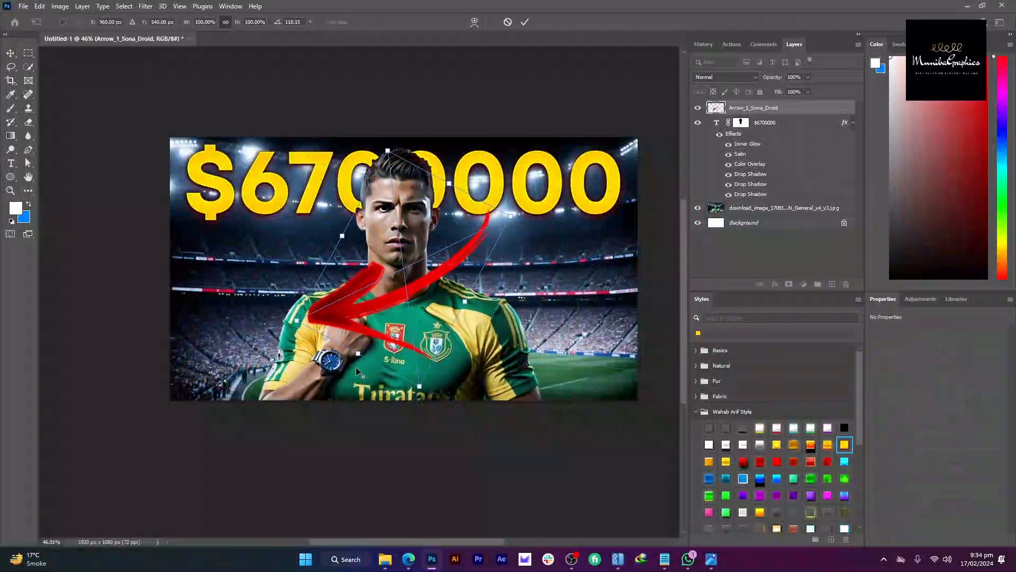
{"action": "left_click_drag", "start_coordinate": [395, 312], "coordinate": [464, 351]}
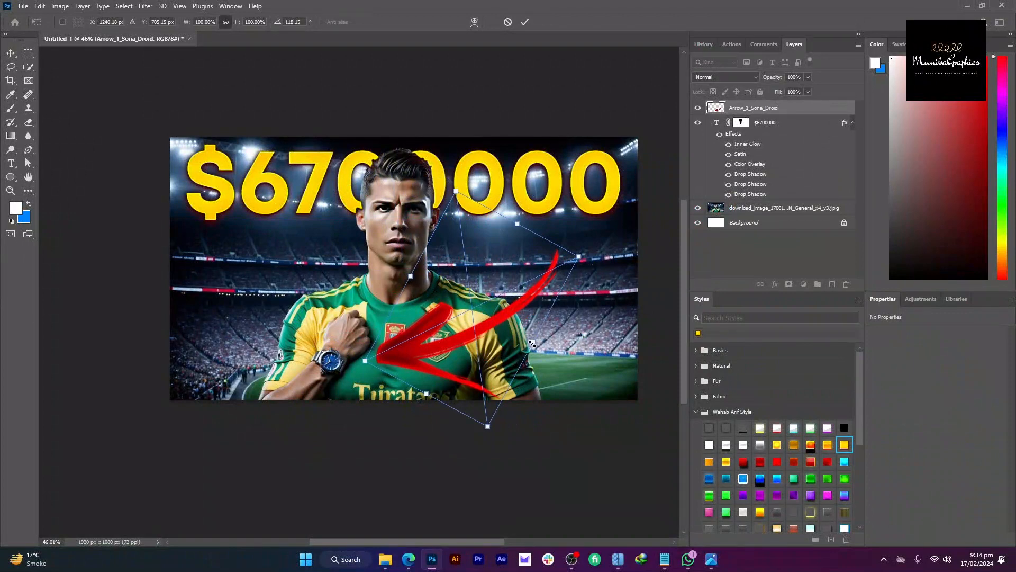
{"action": "left_click_drag", "start_coordinate": [532, 343], "coordinate": [538, 347]}
{"action": "left_click_drag", "start_coordinate": [564, 344], "coordinate": [569, 331]}
{"action": "left_click_drag", "start_coordinate": [490, 337], "coordinate": [483, 329]}
{"action": "key", "text": "Return"}
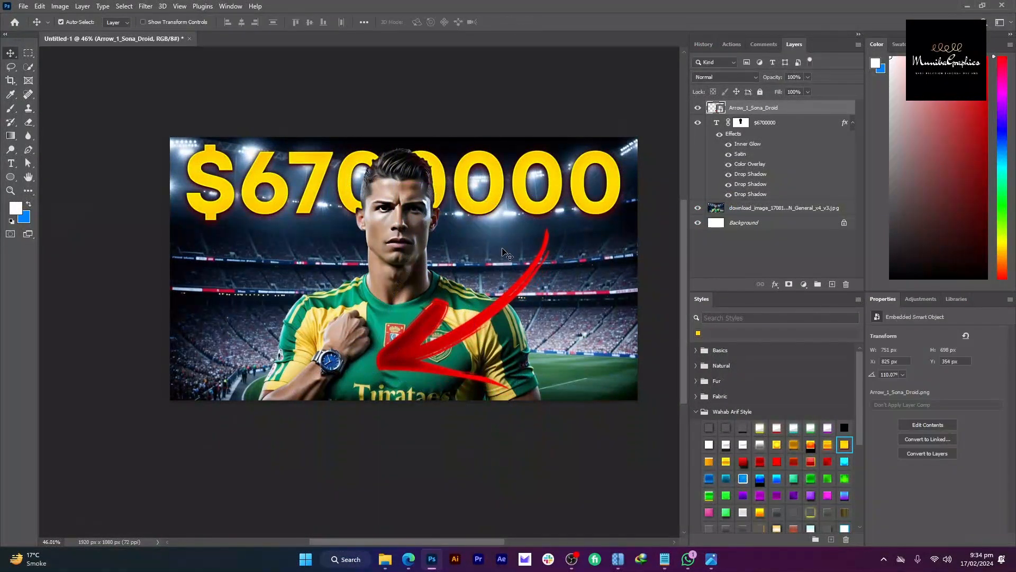
Step: Make the player photo layer the active layer
{"action": "scroll", "coordinate": [503, 248], "scroll_direction": "down", "scroll_amount": 5}
{"action": "left_click", "coordinate": [465, 147]}
{"action": "scroll", "coordinate": [454, 249], "scroll_direction": "up", "scroll_amount": 6}
{"action": "left_click", "coordinate": [409, 244]}
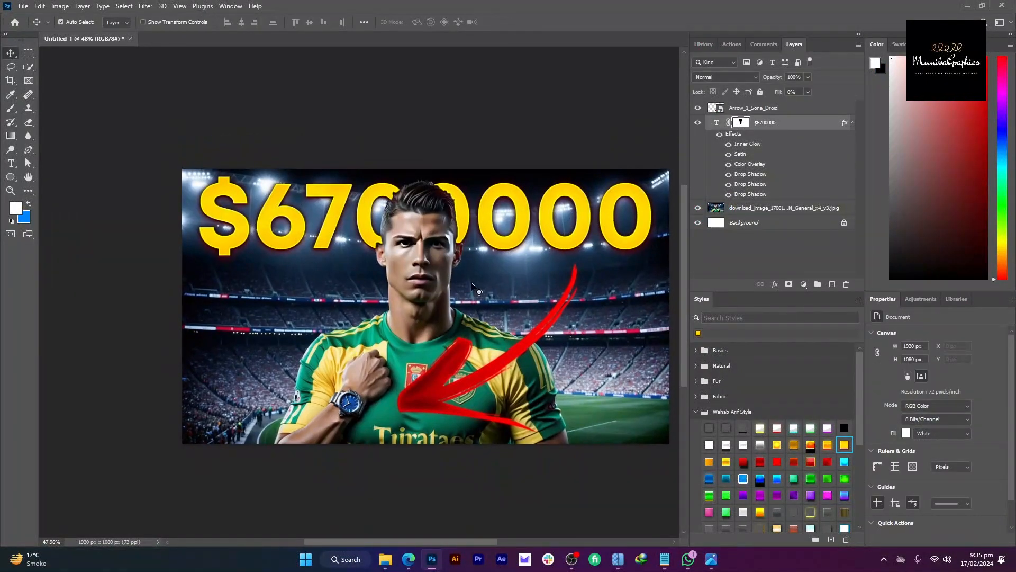
{"action": "left_click", "coordinate": [471, 284]}
Step: Add a new layer and set up a brush with yellow sampled from the image at 18% flow
{"action": "left_click", "coordinate": [624, 141]}
{"action": "key", "text": "ctrl+shift+alt+n"}
{"action": "key", "text": "b"}
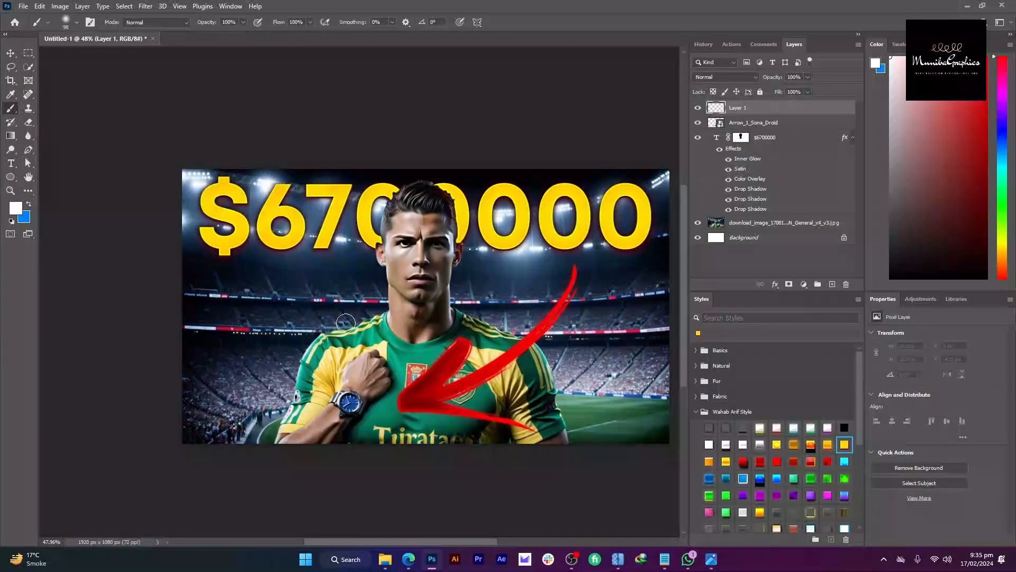
{"action": "scroll", "coordinate": [345, 323], "scroll_direction": "up", "scroll_amount": 6}
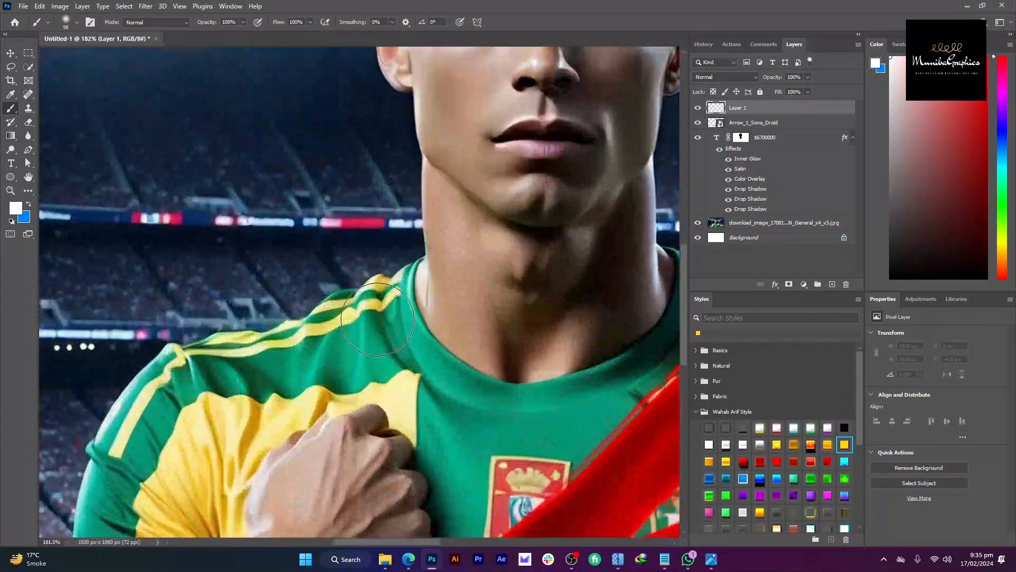
{"action": "key", "text": "i"}
{"action": "left_click", "coordinate": [351, 318]}
{"action": "key", "text": "b"}
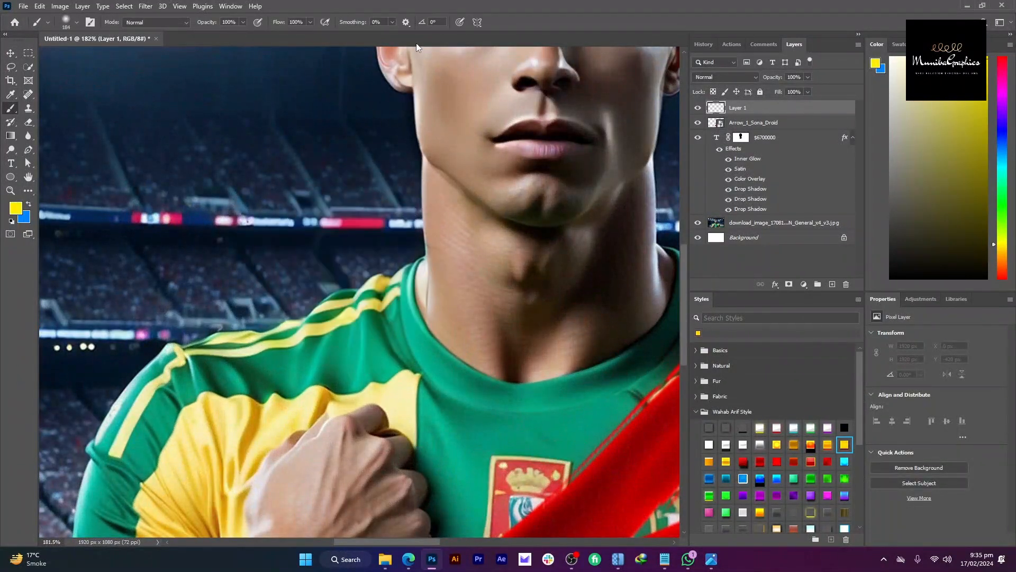
{"action": "left_click_drag", "start_coordinate": [265, 24], "coordinate": [238, 25]}
Step: Paint a faint yellow glow down the shoulder edge with a size 73 brush at 10% flow
{"action": "left_click_drag", "start_coordinate": [383, 323], "coordinate": [307, 297]}
{"action": "scroll", "coordinate": [364, 290], "scroll_direction": "down", "scroll_amount": 5}
{"action": "right_click", "coordinate": [365, 290], "text": "alt"}
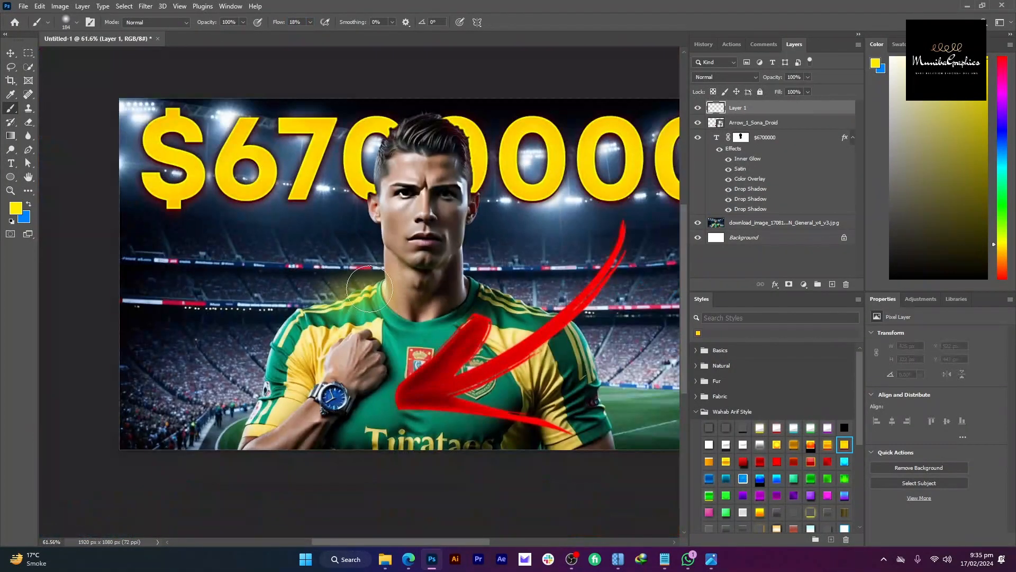
{"action": "key", "text": "ctrl+z"}
{"action": "left_click_drag", "start_coordinate": [371, 291], "coordinate": [288, 323]}
{"action": "key", "text": "ctrl+z"}
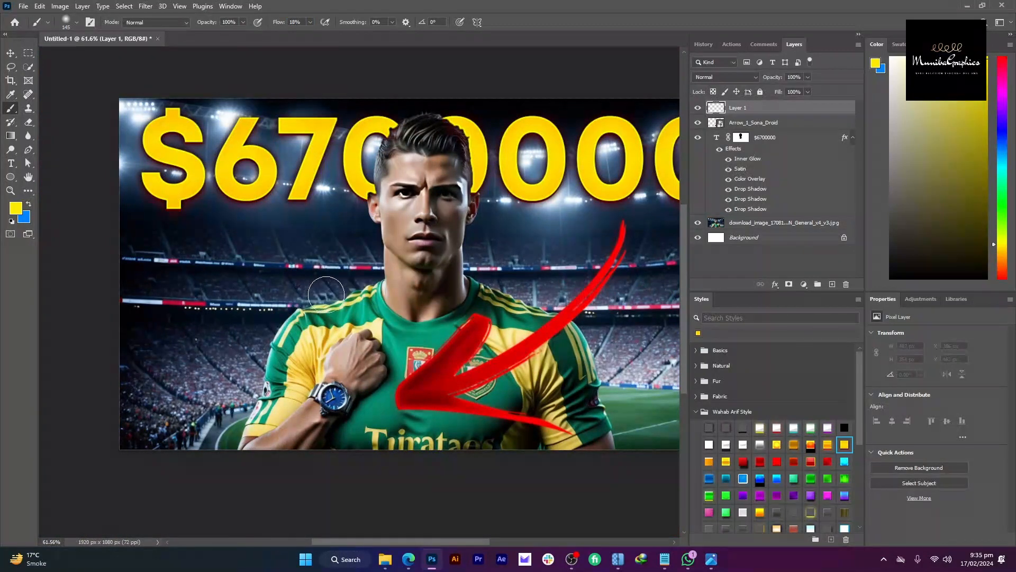
{"action": "scroll", "coordinate": [289, 329], "scroll_direction": "up", "scroll_amount": 5}
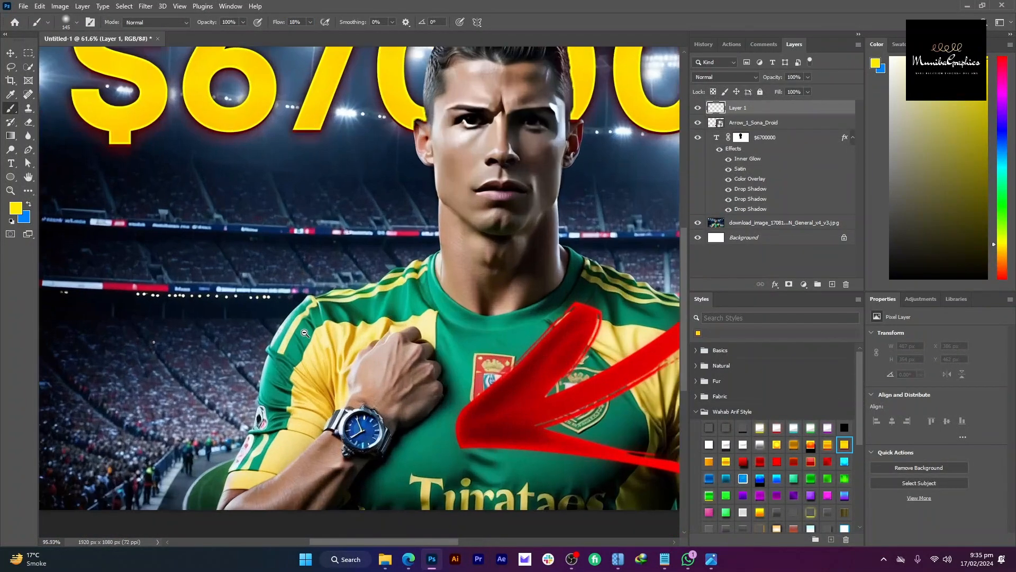
{"action": "mouse_move", "coordinate": [281, 323]}
{"action": "left_mouse_down"}
{"action": "mouse_move", "coordinate": [344, 286]}
{"action": "mouse_move", "coordinate": [432, 272]}
{"action": "left_mouse_up"}
{"action": "key", "text": "ctrl+z"}
{"action": "right_click", "coordinate": [432, 271], "text": "alt"}
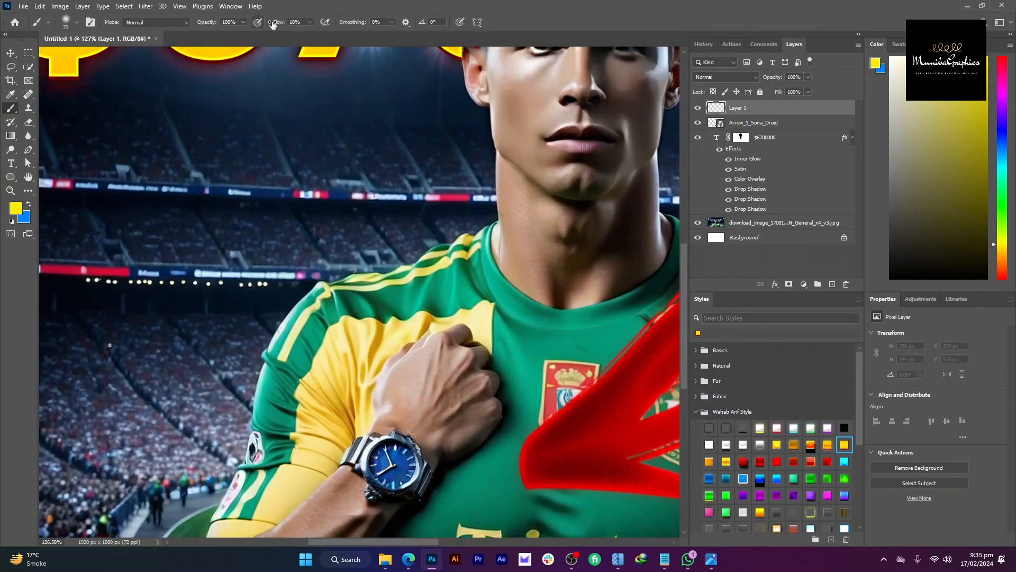
{"action": "left_click_drag", "start_coordinate": [280, 22], "coordinate": [273, 22]}
{"action": "mouse_move", "coordinate": [463, 228]}
{"action": "left_mouse_down"}
{"action": "mouse_move", "coordinate": [451, 247]}
{"action": "mouse_move", "coordinate": [321, 284]}
{"action": "mouse_move", "coordinate": [278, 316]}
{"action": "mouse_move", "coordinate": [234, 492]}
{"action": "left_mouse_up"}
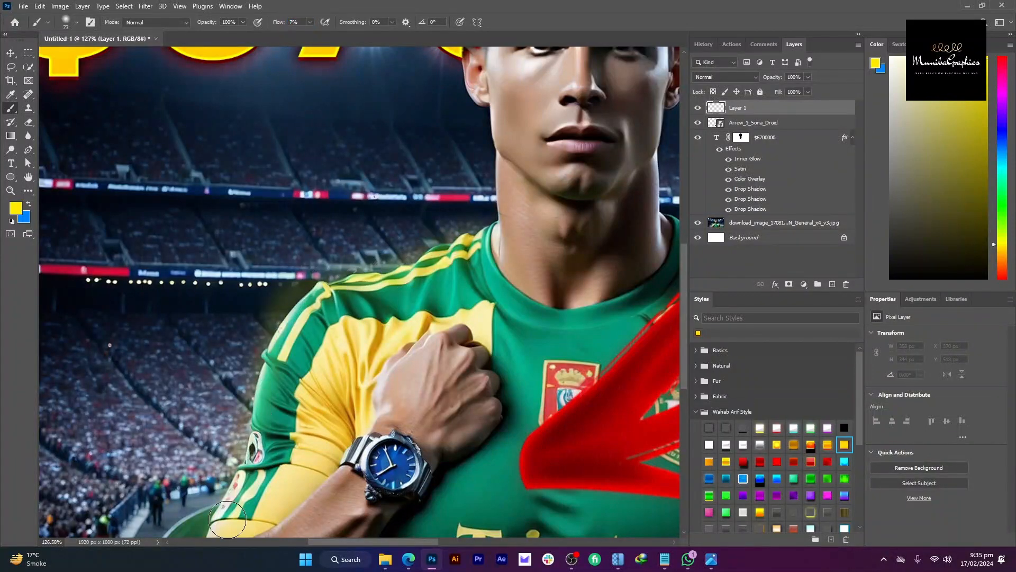
Step: Extend the yellow glow down both sleeves with a much larger brush
{"action": "mouse_move", "coordinate": [300, 397]}
{"action": "left_mouse_down"}
{"action": "mouse_move", "coordinate": [272, 397]}
{"action": "mouse_move", "coordinate": [300, 318]}
{"action": "left_mouse_up"}
{"action": "left_click_drag", "start_coordinate": [301, 361], "coordinate": [288, 360]}
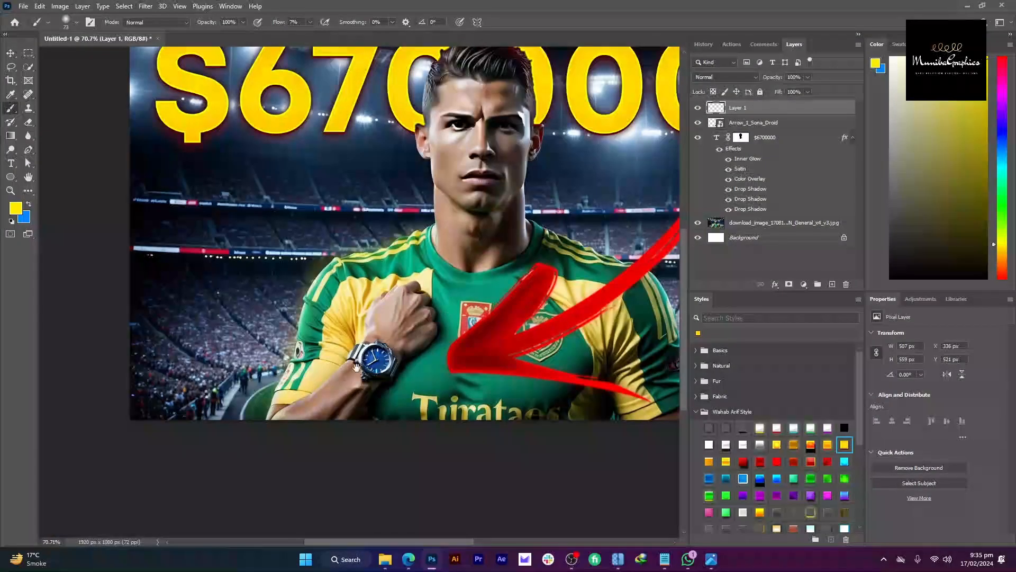
{"action": "left_click_drag", "start_coordinate": [356, 365], "coordinate": [200, 455]}
{"action": "mouse_move", "coordinate": [521, 405]}
{"action": "left_mouse_down"}
{"action": "mouse_move", "coordinate": [544, 503]}
{"action": "mouse_move", "coordinate": [563, 463]}
{"action": "left_mouse_up"}
{"action": "left_click_drag", "start_coordinate": [430, 316], "coordinate": [403, 306]}
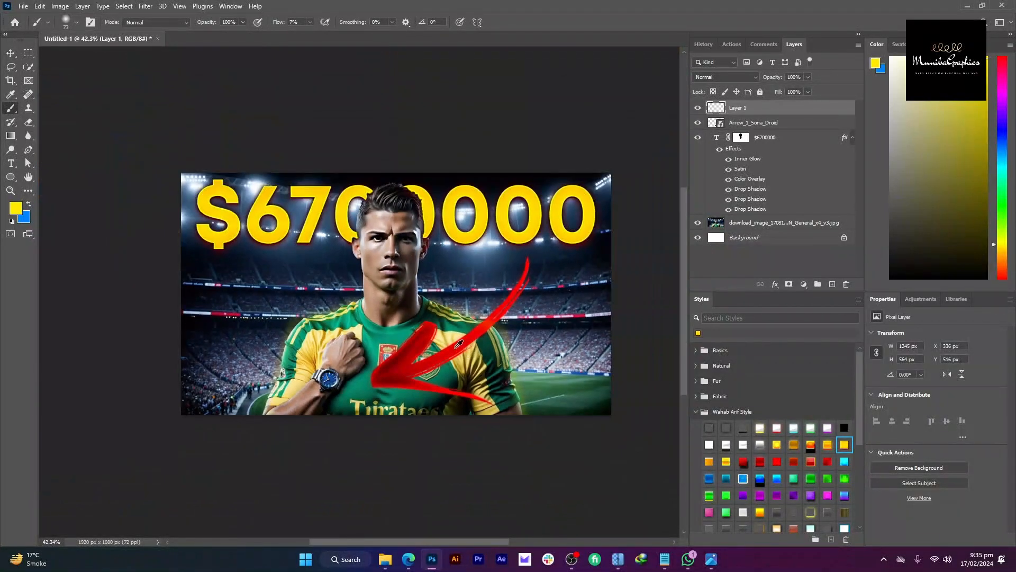
{"action": "left_click_drag", "start_coordinate": [454, 350], "coordinate": [483, 350]}
{"action": "left_click_drag", "start_coordinate": [307, 351], "coordinate": [288, 387]}
{"action": "left_click_drag", "start_coordinate": [404, 327], "coordinate": [363, 338]}
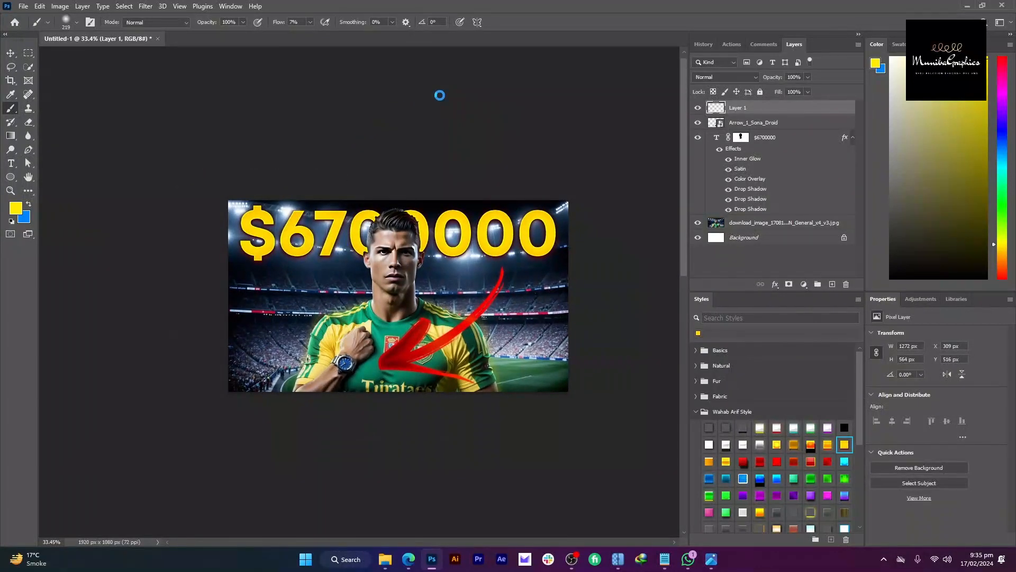
Step: In the save dialog, create a 'ronaldo thjumbnail' folder under 2. Febrary 2024
{"action": "key", "text": "ctrl+s"}
{"action": "left_click", "coordinate": [293, 31]}
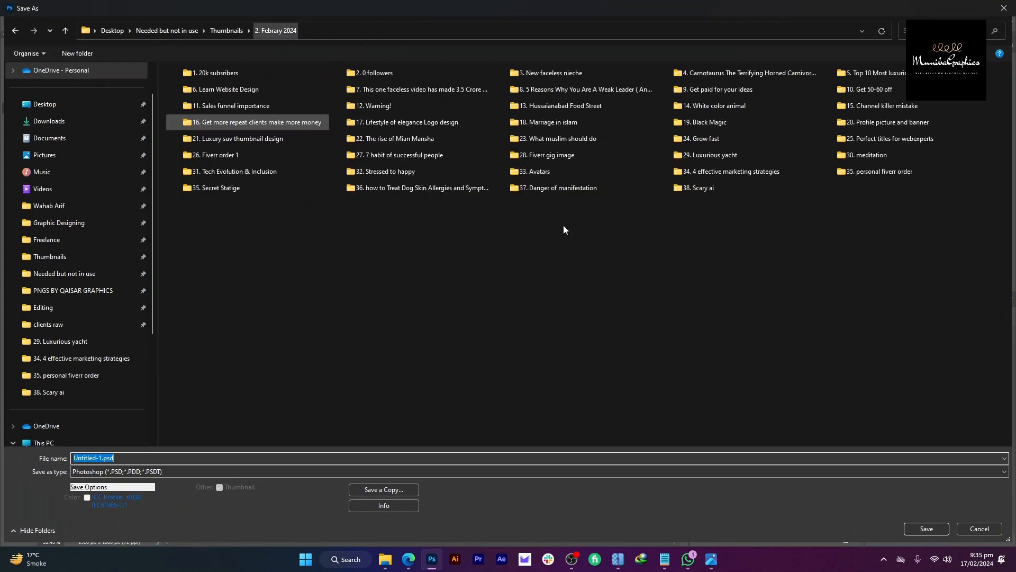
{"action": "right_click", "coordinate": [565, 239]}
{"action": "mouse_move", "coordinate": [657, 364]}
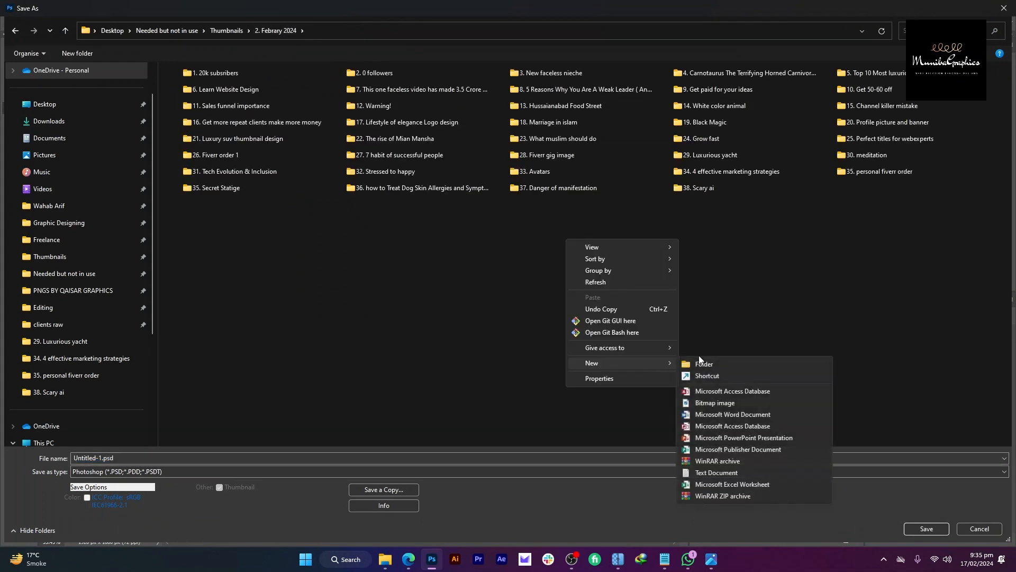
{"action": "left_click", "coordinate": [685, 356]}
{"action": "type", "text": "ronaldo thju"}
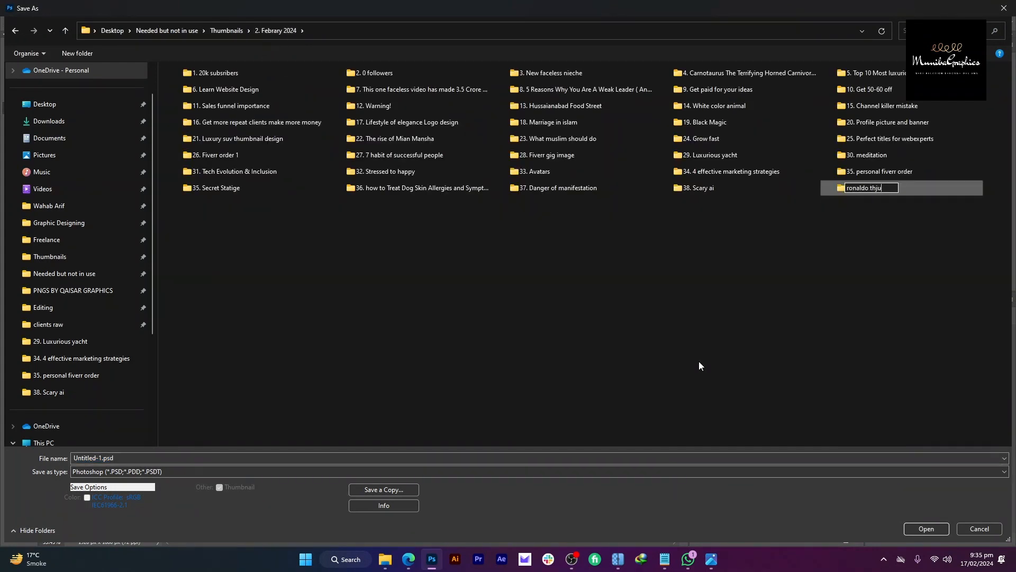
{"action": "key", "text": "Return"}
{"action": "key", "text": "Return"}
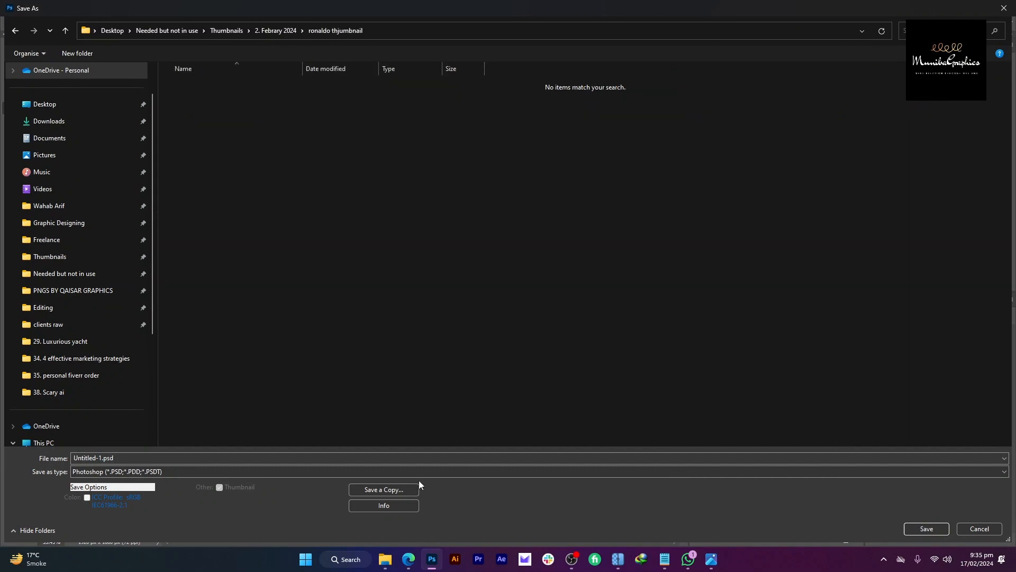
Step: Save the thumbnail there as 'psd file' in Photoshop format, then close Photoshop
{"action": "left_click", "coordinate": [417, 460]}
{"action": "type", "text": "psd fil"}
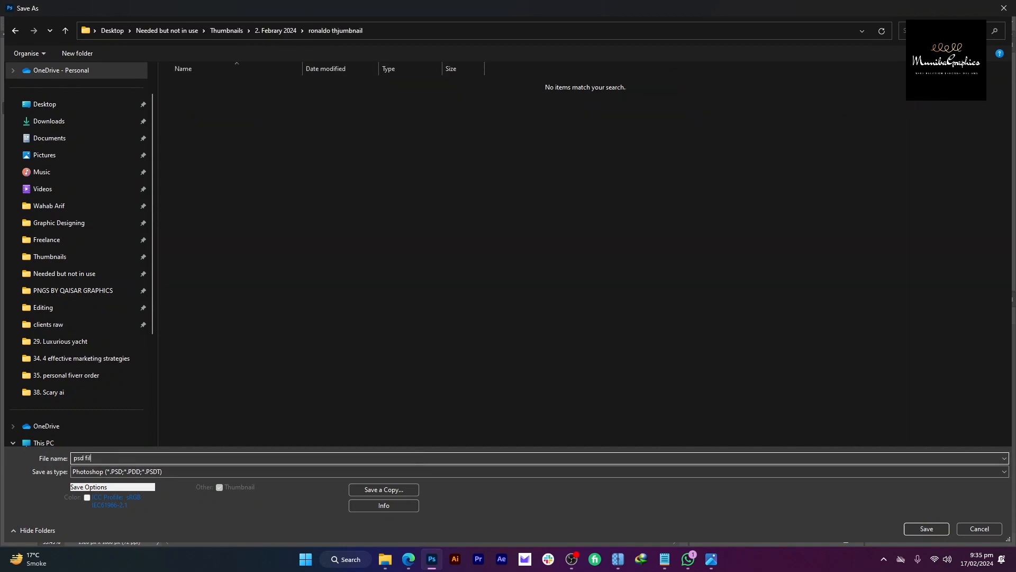
{"action": "type", "text": "e"}
{"action": "key", "text": "Return"}
{"action": "left_click", "coordinate": [623, 157]}
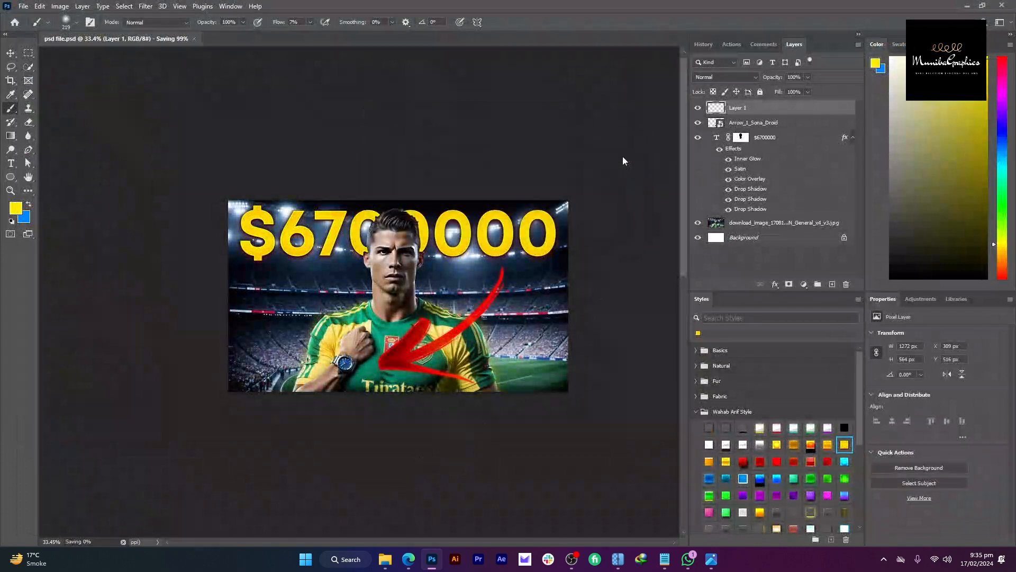
{"action": "left_click", "coordinate": [1002, 6]}
Step: Bring the Edge browser forward and switch to the Google Meet call tab
{"action": "left_click", "coordinate": [434, 561]}
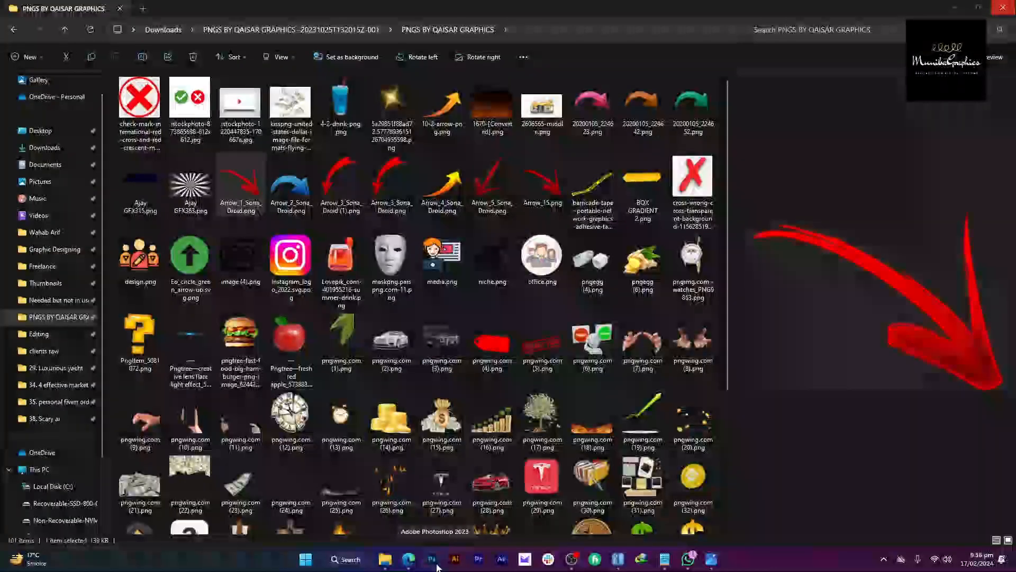
{"action": "left_click", "coordinate": [408, 559]}
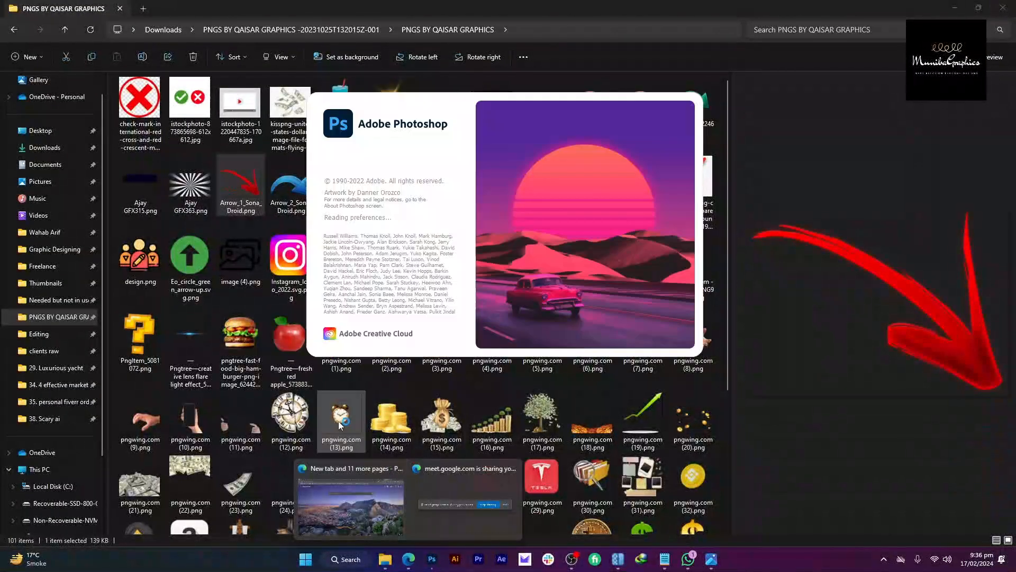
{"action": "left_click", "coordinate": [353, 485]}
{"action": "left_click", "coordinate": [109, 6]}
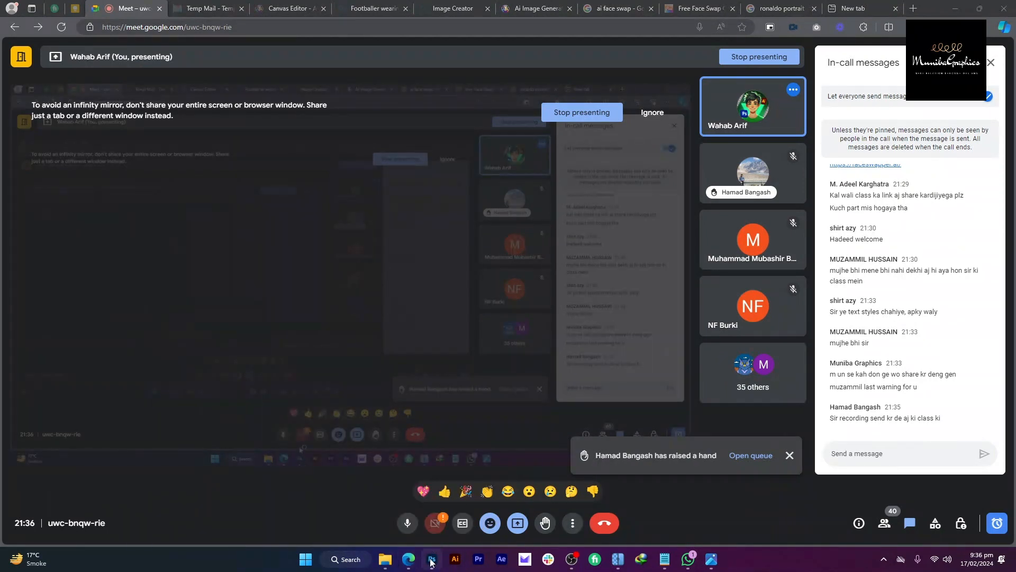
Step: Dismiss the hand-raise notification and toggle the microphone off and back on
{"action": "mouse_move", "coordinate": [431, 563]}
{"action": "left_click", "coordinate": [791, 457]}
{"action": "mouse_move", "coordinate": [435, 564]}
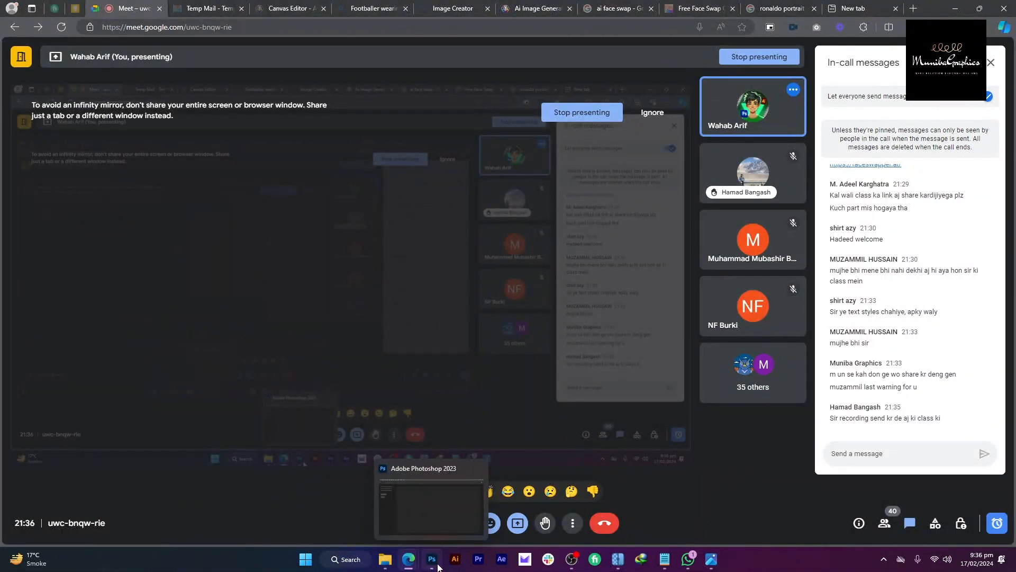
{"action": "left_click", "coordinate": [411, 527]}
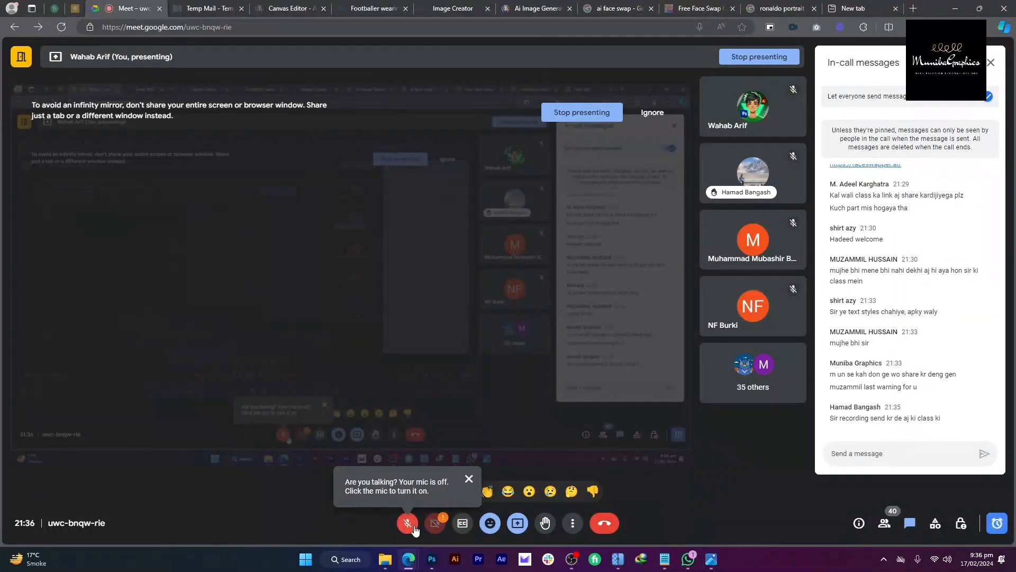
{"action": "left_click", "coordinate": [415, 530]}
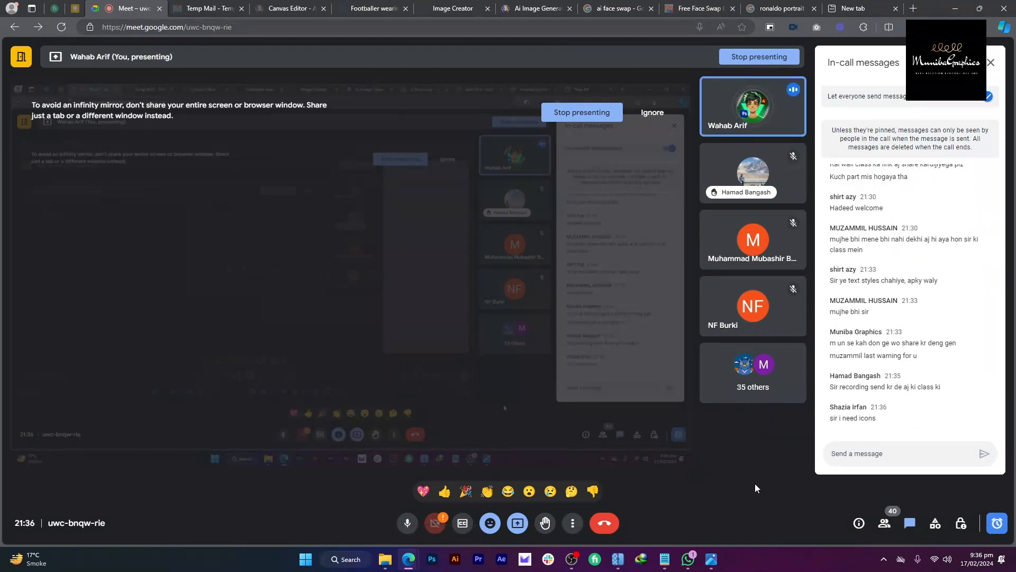
Step: Highlight the latest chat messages, then relaunch Photoshop from the taskbar
{"action": "left_click_drag", "start_coordinate": [877, 418], "coordinate": [916, 426]}
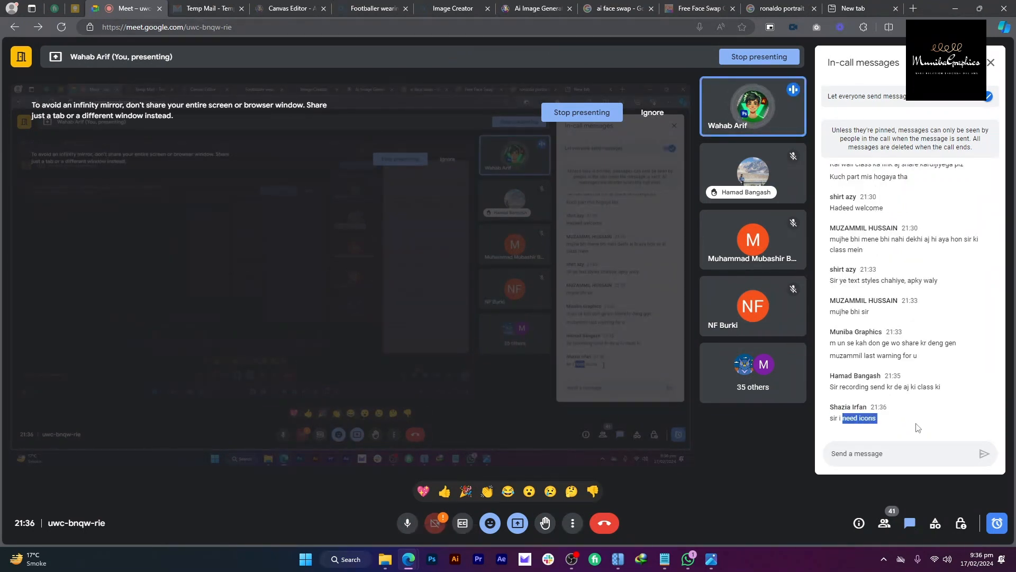
{"action": "left_click", "coordinate": [855, 419]}
{"action": "left_click_drag", "start_coordinate": [856, 419], "coordinate": [798, 431]}
{"action": "left_click", "coordinate": [883, 425]}
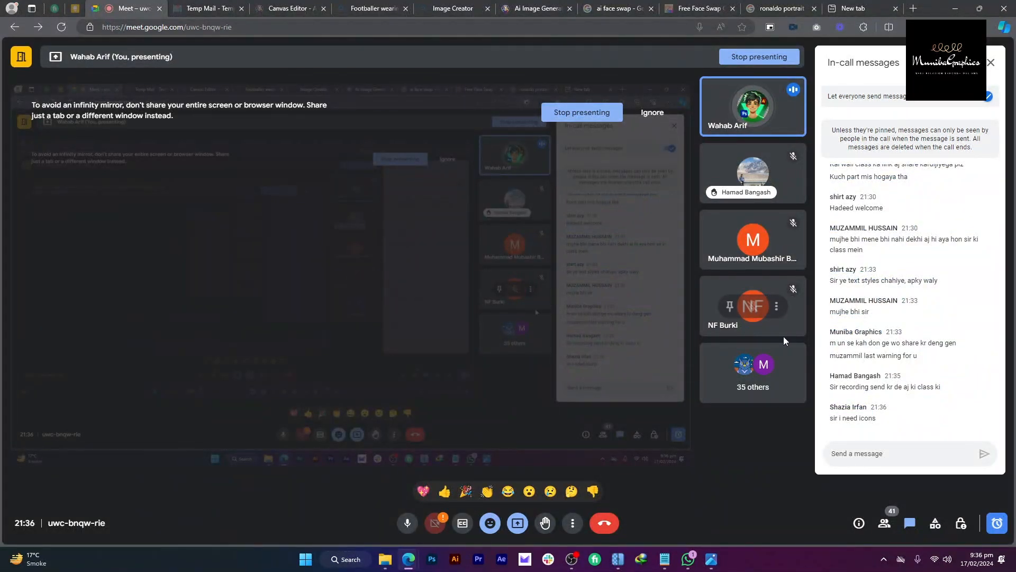
{"action": "left_click", "coordinate": [433, 561]}
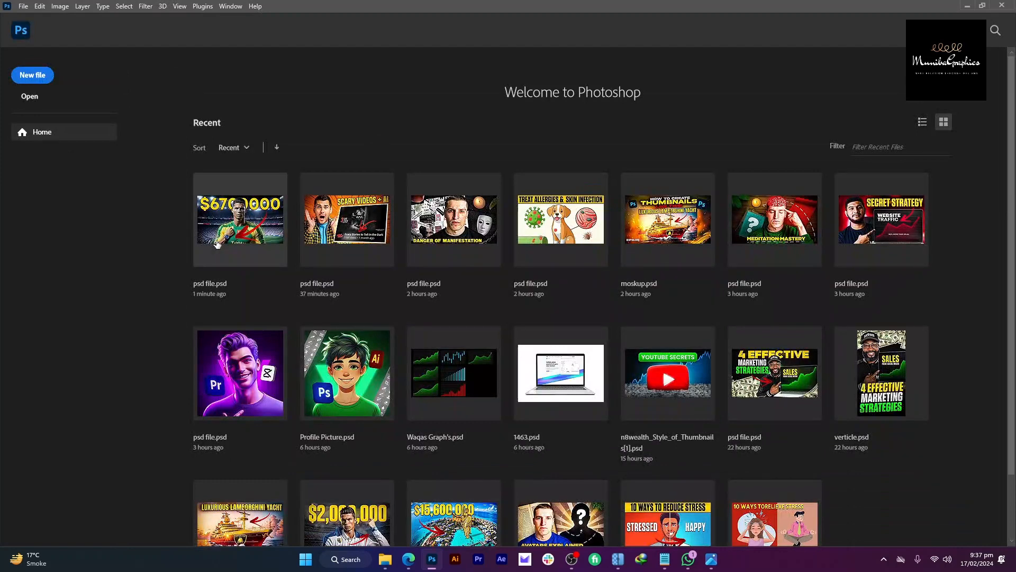
Step: Reopen psd file.psd from the recent files and frame the player's torso
{"action": "left_click", "coordinate": [215, 242]}
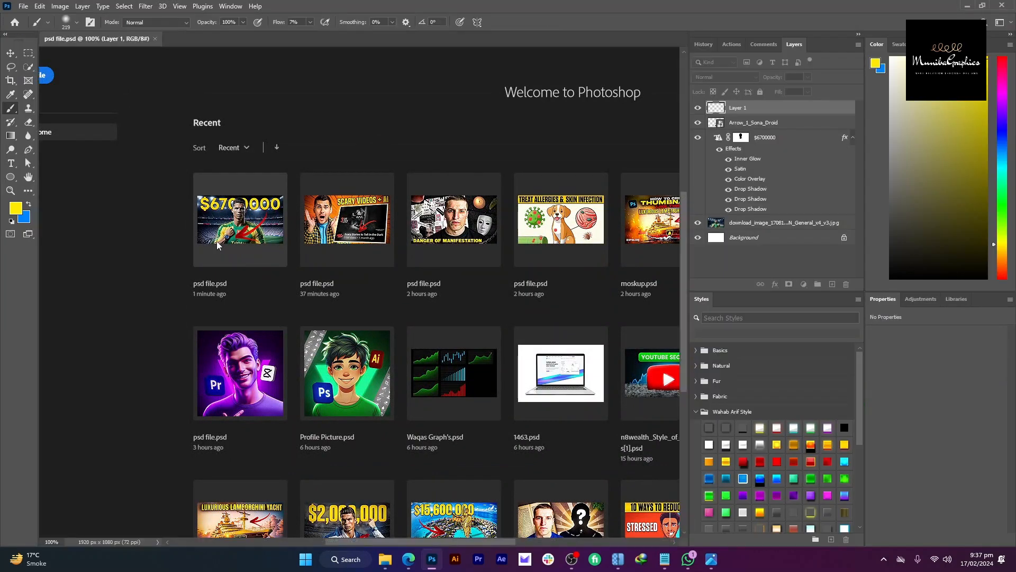
{"action": "scroll", "coordinate": [415, 230], "scroll_direction": "down", "scroll_amount": 3}
{"action": "scroll", "coordinate": [416, 232], "scroll_direction": "up", "scroll_amount": 4}
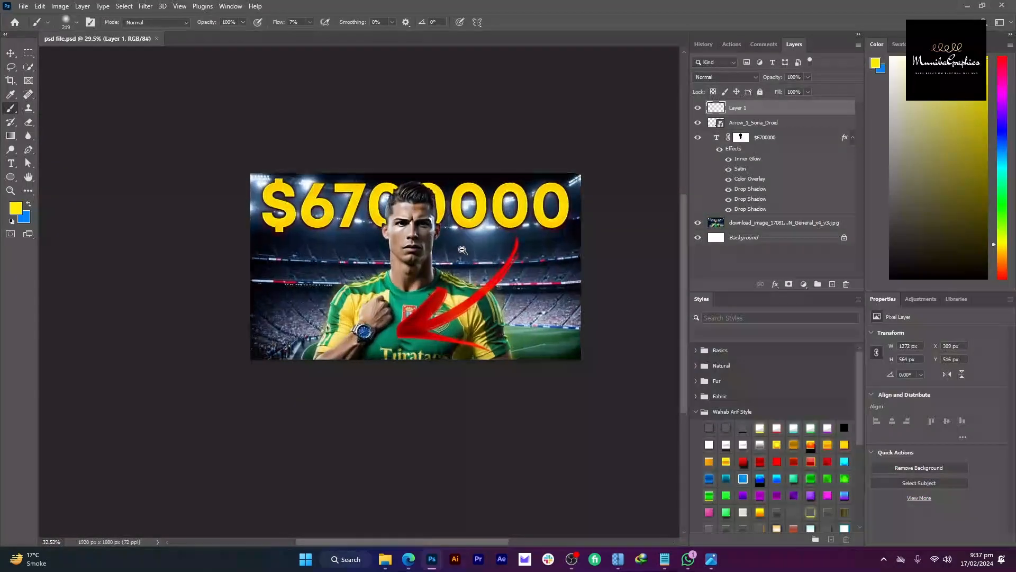
{"action": "left_click_drag", "start_coordinate": [416, 275], "coordinate": [459, 280]}
{"action": "scroll", "coordinate": [458, 296], "scroll_direction": "up", "scroll_amount": 5}
{"action": "scroll", "coordinate": [567, 281], "scroll_direction": "down", "scroll_amount": 5}
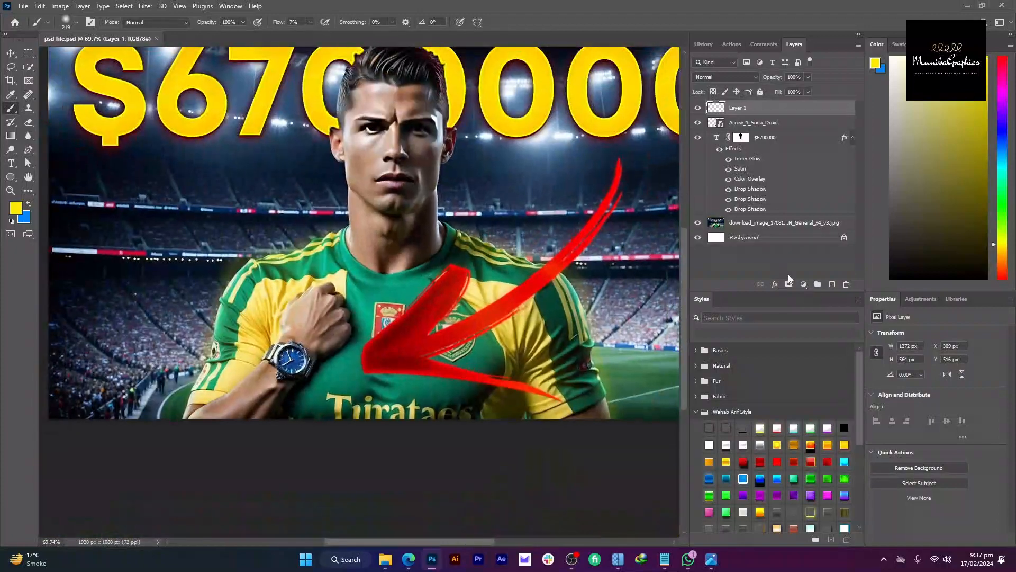
{"action": "scroll", "coordinate": [277, 336], "scroll_direction": "down", "scroll_amount": 2}
{"action": "scroll", "coordinate": [350, 350], "scroll_direction": "up", "scroll_amount": 2}
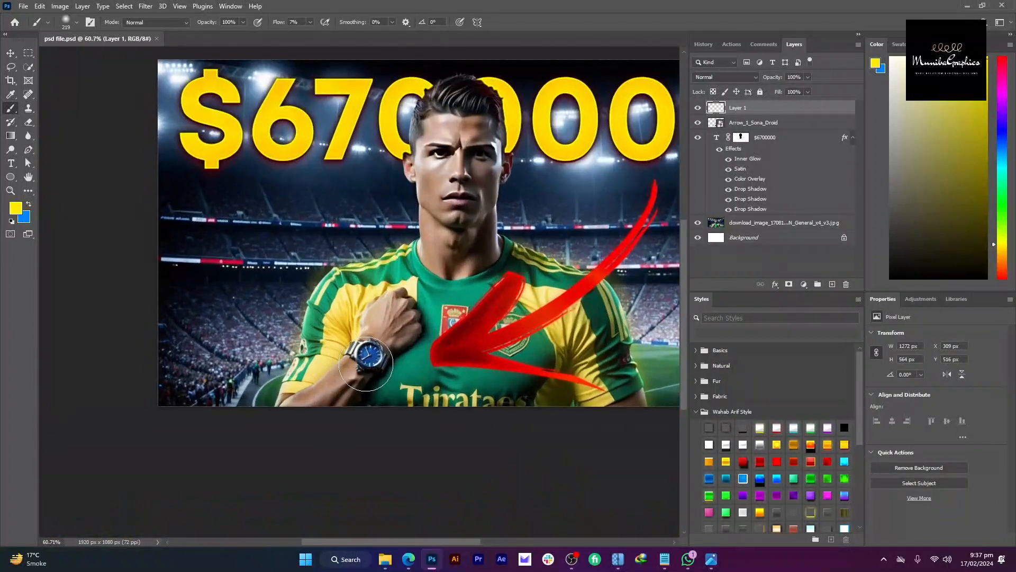
{"action": "scroll", "coordinate": [362, 359], "scroll_direction": "up", "scroll_amount": 2}
Step: Paint a blue glow over the watch with a 314 px brush, blended as Linear Dodge (Add)
{"action": "left_click", "coordinate": [364, 358], "text": "alt"}
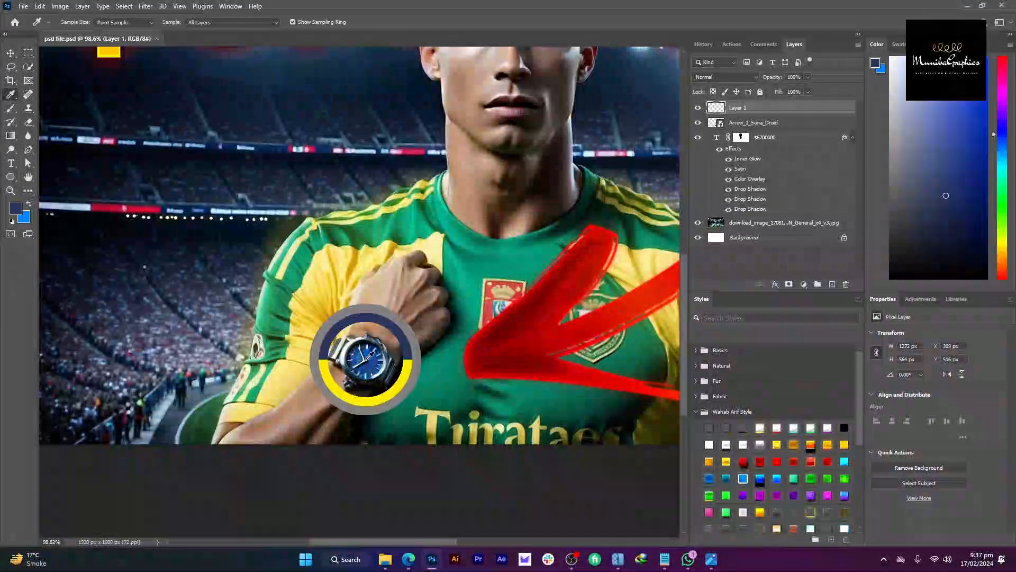
{"action": "right_click", "coordinate": [369, 356], "text": "alt"}
{"action": "left_click", "coordinate": [365, 357]}
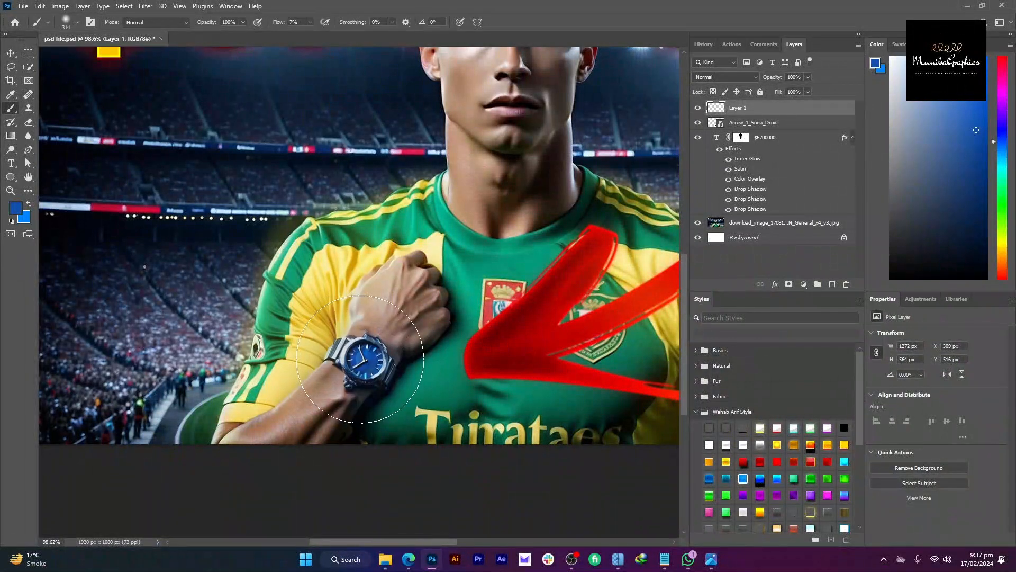
{"action": "left_click", "coordinate": [733, 78]}
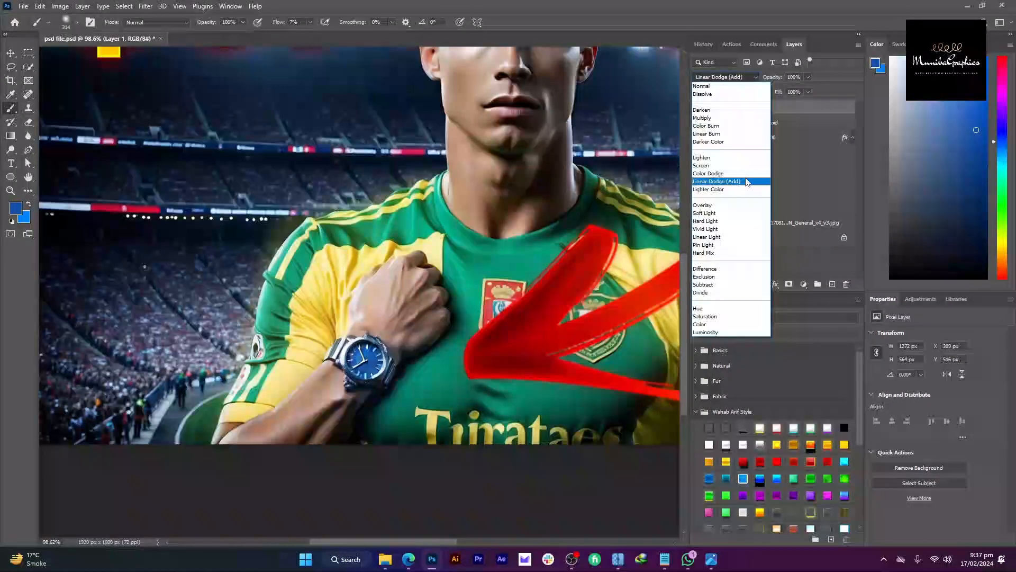
{"action": "left_click", "coordinate": [747, 179]}
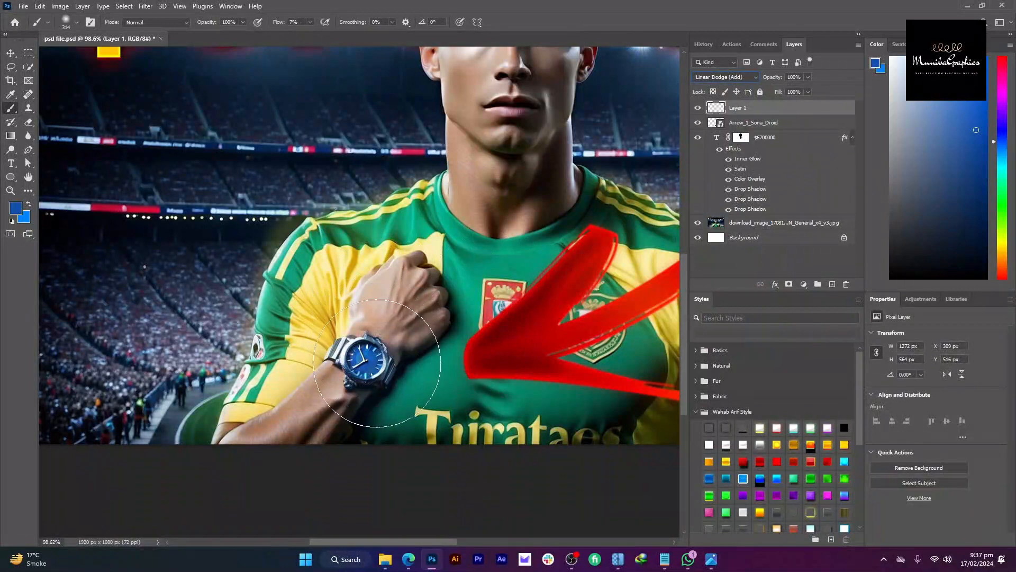
{"action": "scroll", "coordinate": [351, 341], "scroll_direction": "down", "scroll_amount": 2}
{"action": "scroll", "coordinate": [351, 341], "scroll_direction": "down", "scroll_amount": 3}
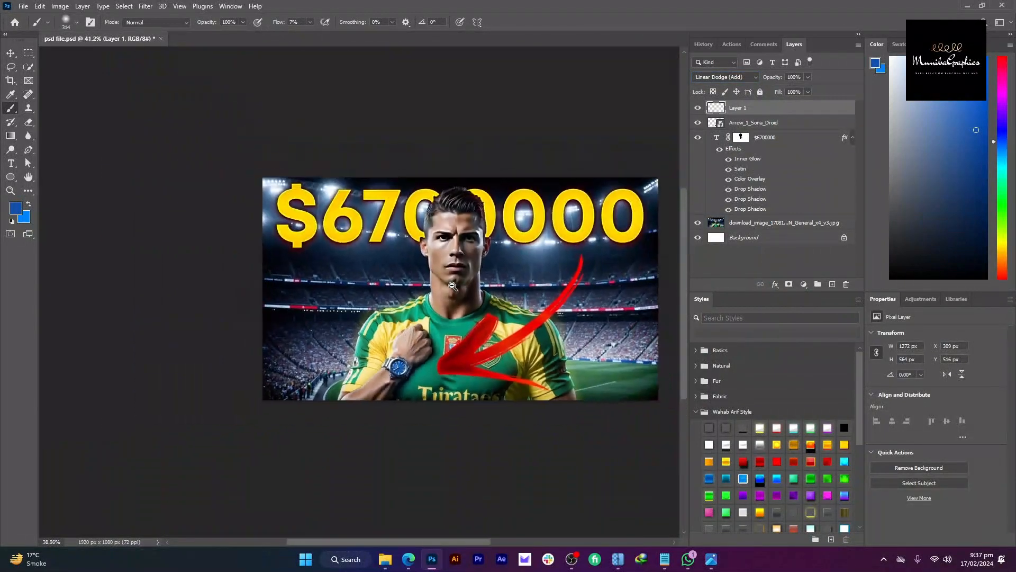
{"action": "key", "text": "v"}
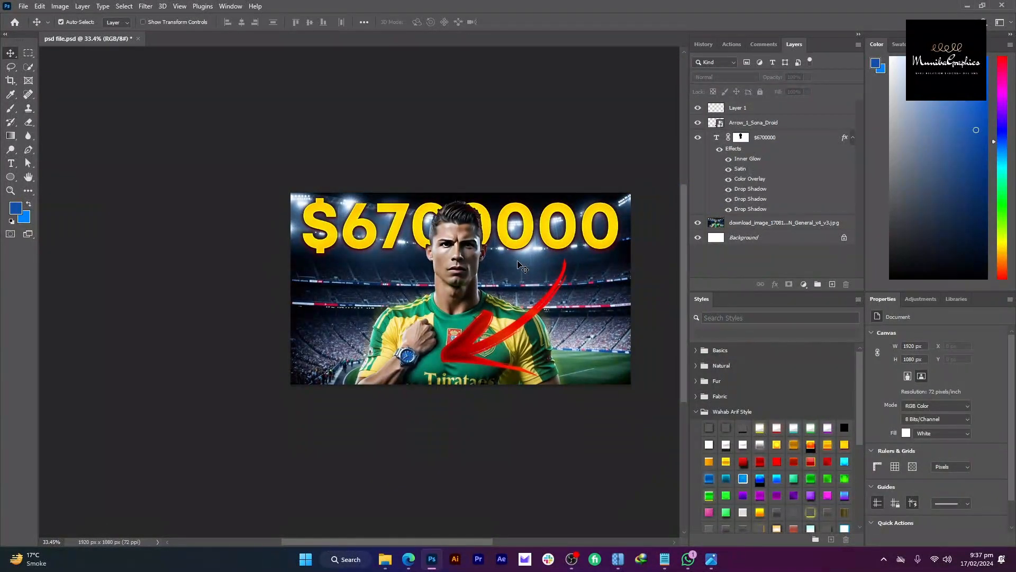
Step: Select the player with Select Subject and refine the selection around the ear
{"action": "left_click", "coordinate": [522, 268]}
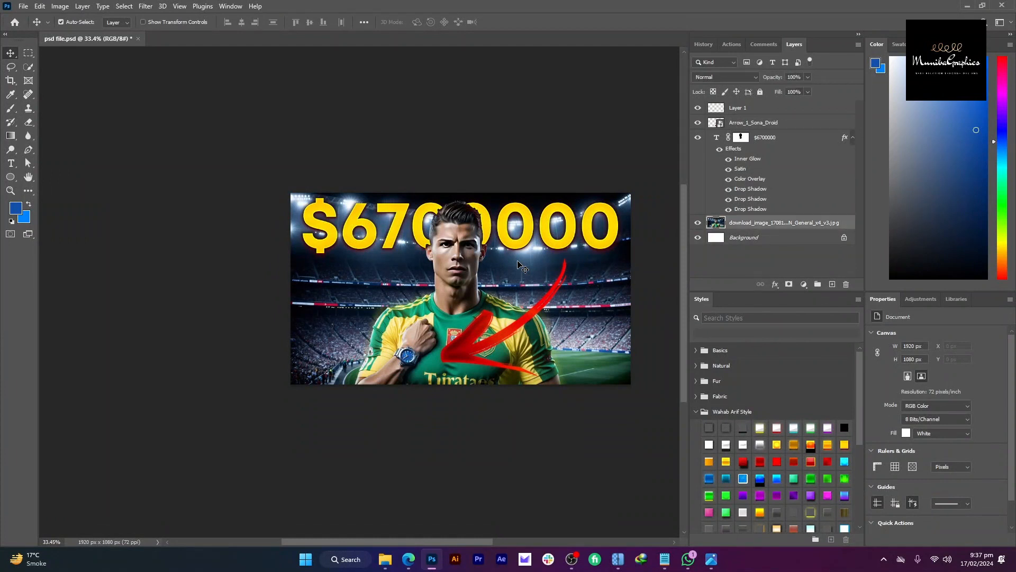
{"action": "scroll", "coordinate": [546, 274], "scroll_direction": "up", "scroll_amount": 1}
{"action": "left_click", "coordinate": [33, 61]}
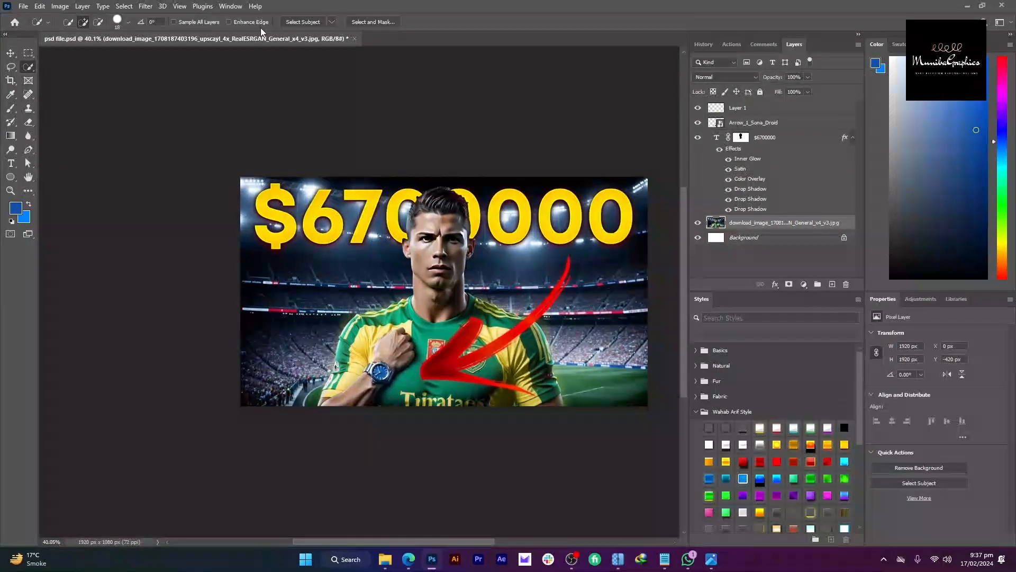
{"action": "left_click", "coordinate": [303, 22]}
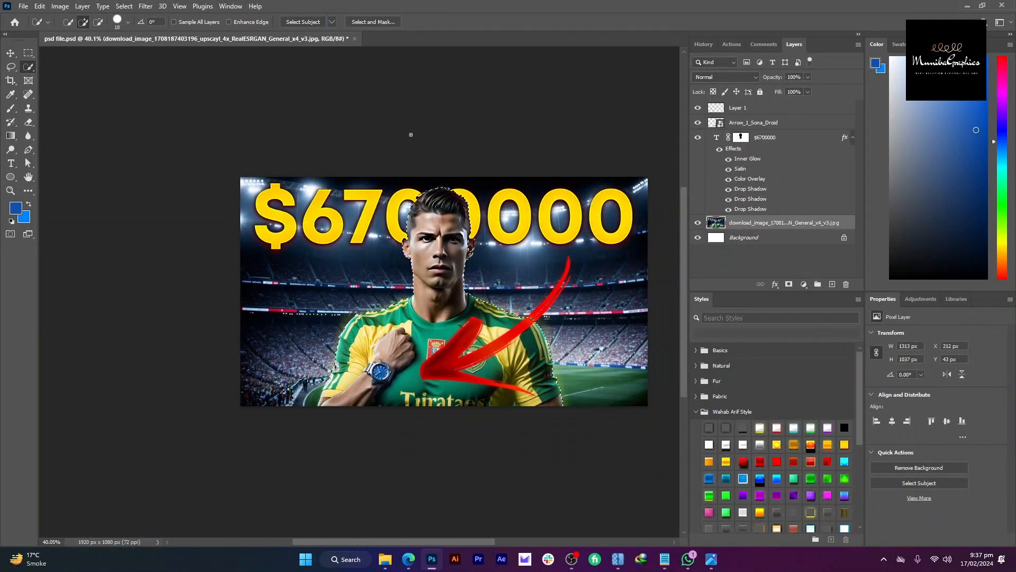
{"action": "scroll", "coordinate": [470, 248], "scroll_direction": "up", "scroll_amount": 5}
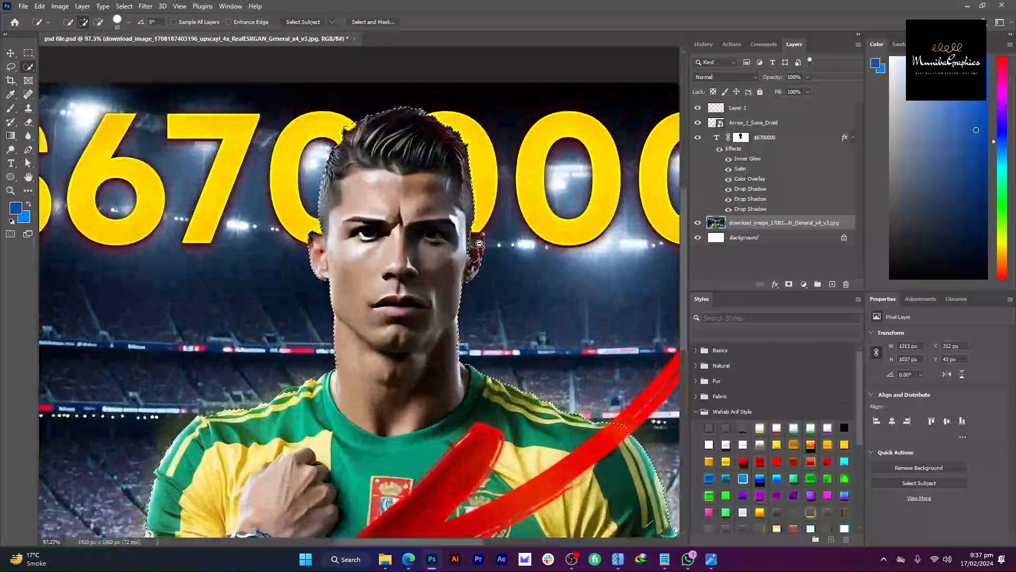
{"action": "scroll", "coordinate": [478, 240], "scroll_direction": "up", "scroll_amount": 5}
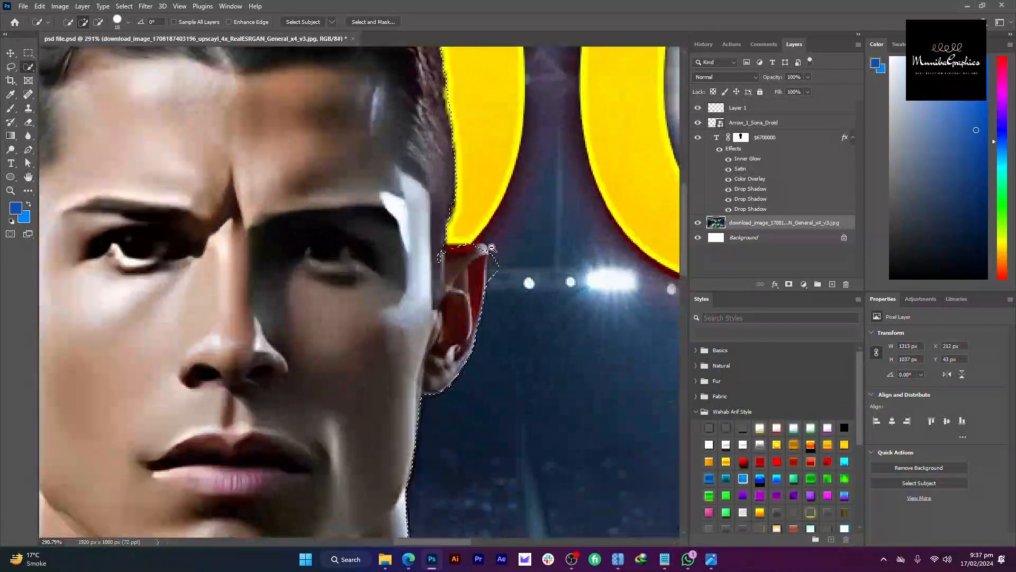
{"action": "left_click", "coordinate": [494, 265], "text": "alt"}
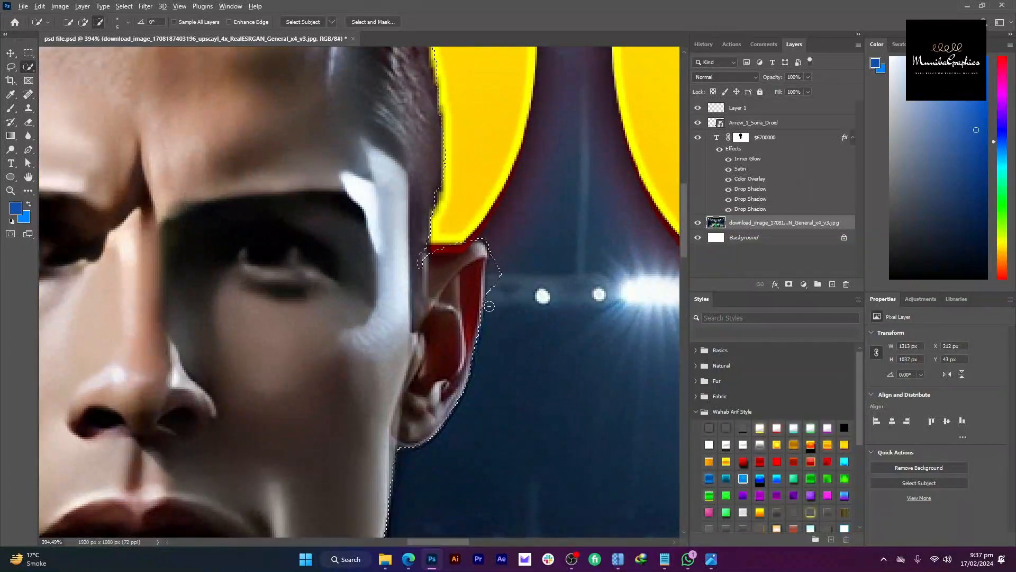
{"action": "left_click", "coordinate": [481, 265]}
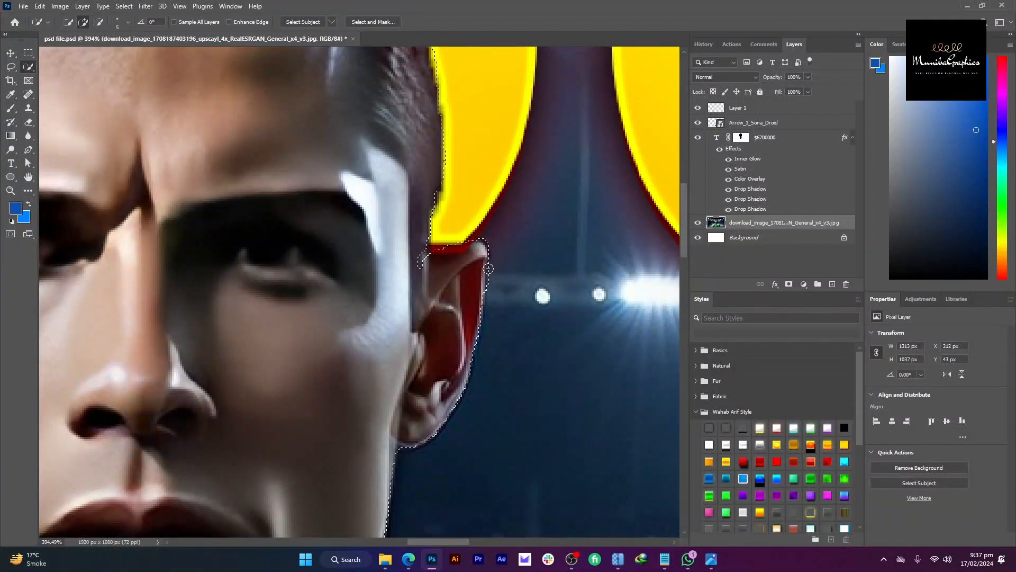
{"action": "scroll", "coordinate": [415, 233], "scroll_direction": "down", "scroll_amount": 4}
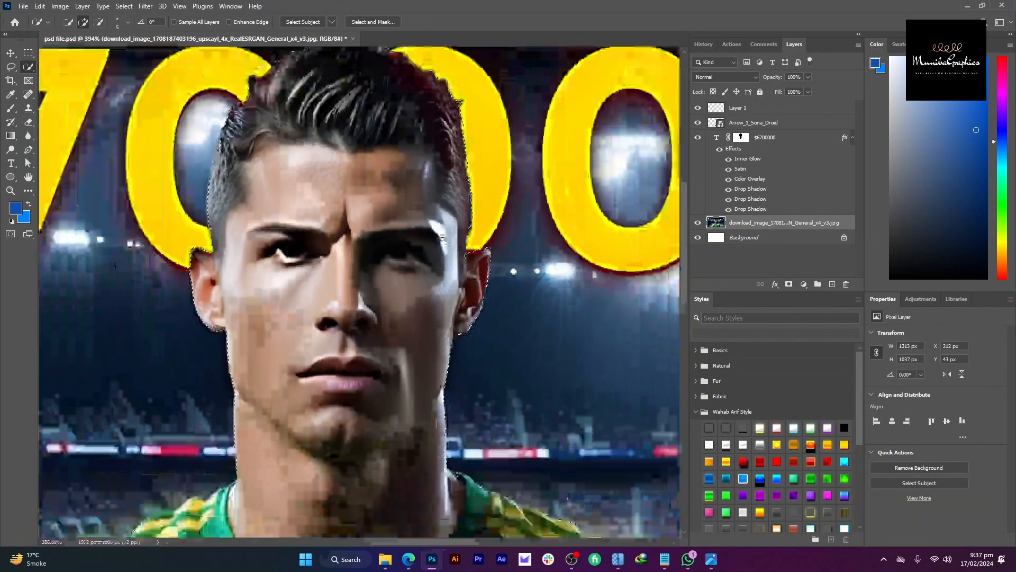
{"action": "scroll", "coordinate": [415, 233], "scroll_direction": "down", "scroll_amount": 5}
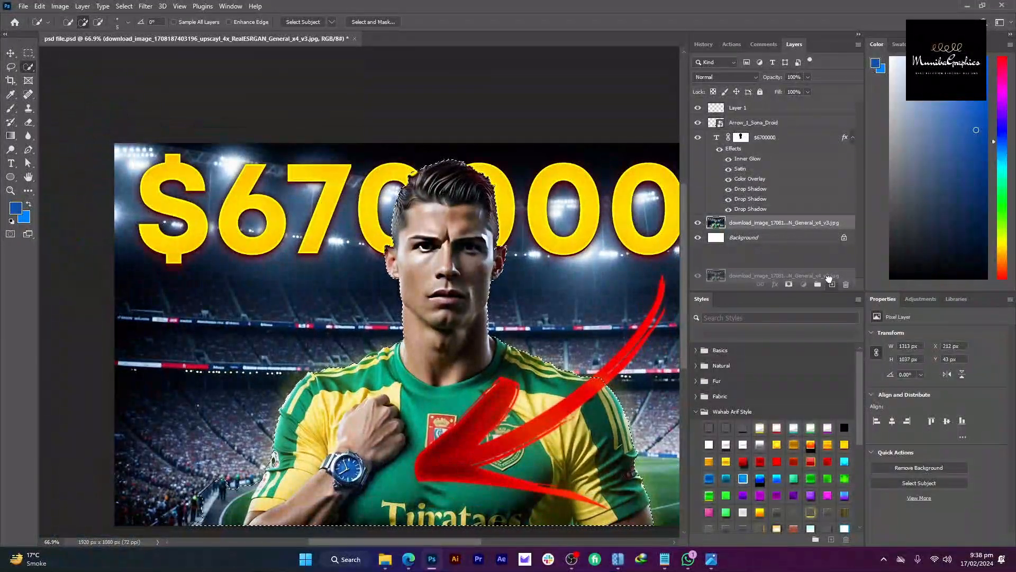
Step: Duplicate the photo layer, mask the copy to the player, and add an Exposure adjustment below it
{"action": "key", "text": "ctrl+j"}
{"action": "left_click", "coordinate": [789, 284]}
{"action": "scroll", "coordinate": [554, 274], "scroll_direction": "down", "scroll_amount": 2}
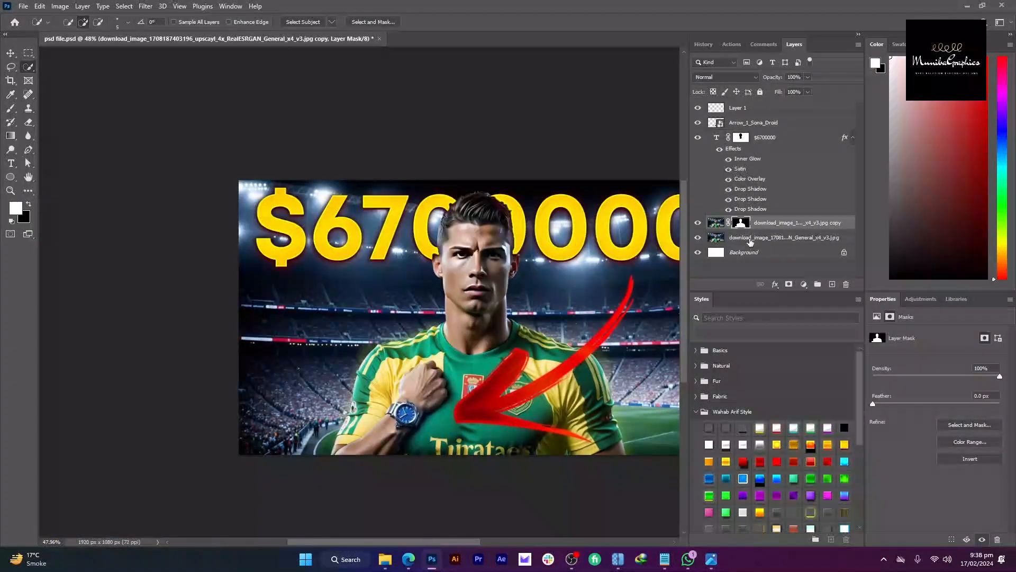
{"action": "left_click", "coordinate": [762, 238]}
{"action": "left_click", "coordinate": [803, 285]}
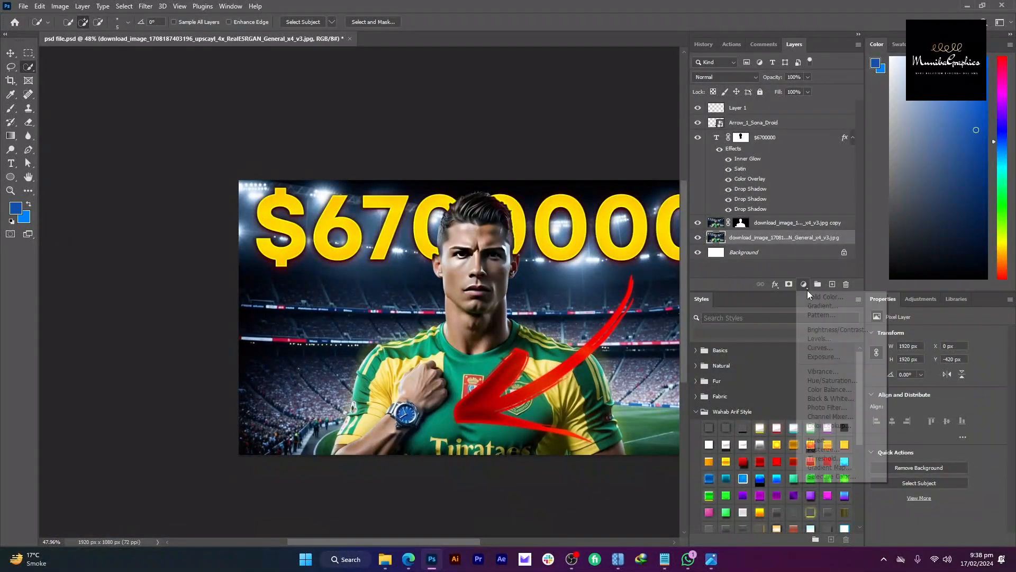
{"action": "left_click", "coordinate": [831, 360]}
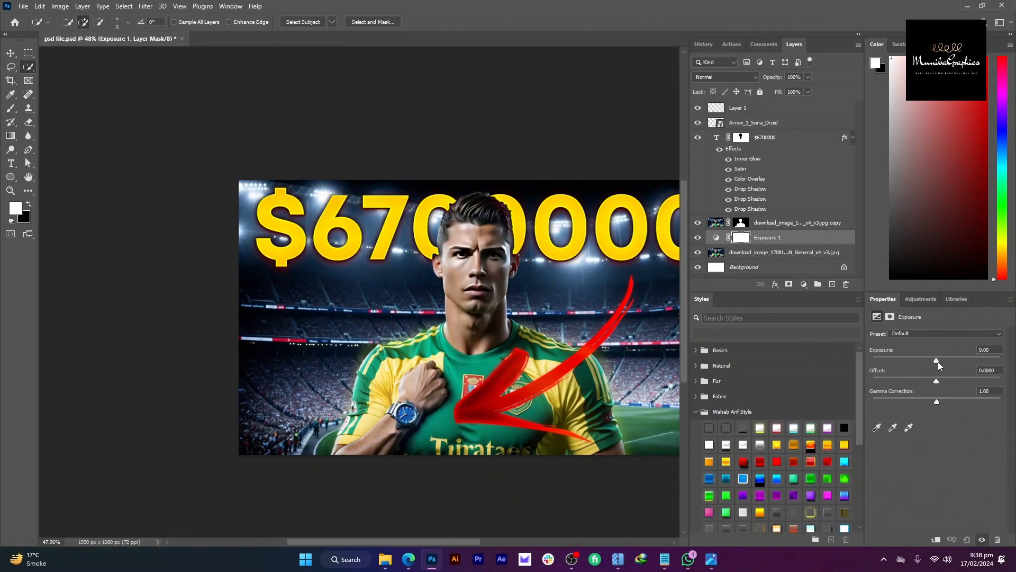
Step: Set Exposure 1 to -2.33, undo an accidental move of the $6700000 text, and minimize Photoshop
{"action": "left_click_drag", "start_coordinate": [935, 361], "coordinate": [914, 354]}
{"action": "left_click_drag", "start_coordinate": [477, 286], "coordinate": [496, 265]}
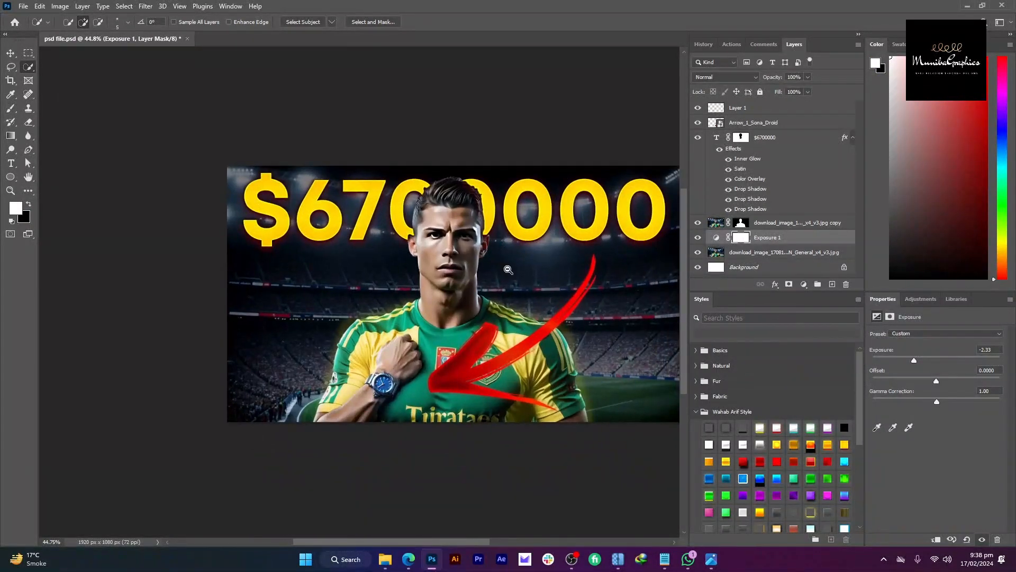
{"action": "left_click", "coordinate": [503, 268], "text": "alt"}
{"action": "key", "text": "v"}
{"action": "left_click", "coordinate": [488, 139]}
{"action": "mouse_move", "coordinate": [498, 200]}
{"action": "left_mouse_down"}
{"action": "mouse_move", "coordinate": [495, 230]}
{"action": "mouse_move", "coordinate": [517, 200]}
{"action": "left_mouse_up"}
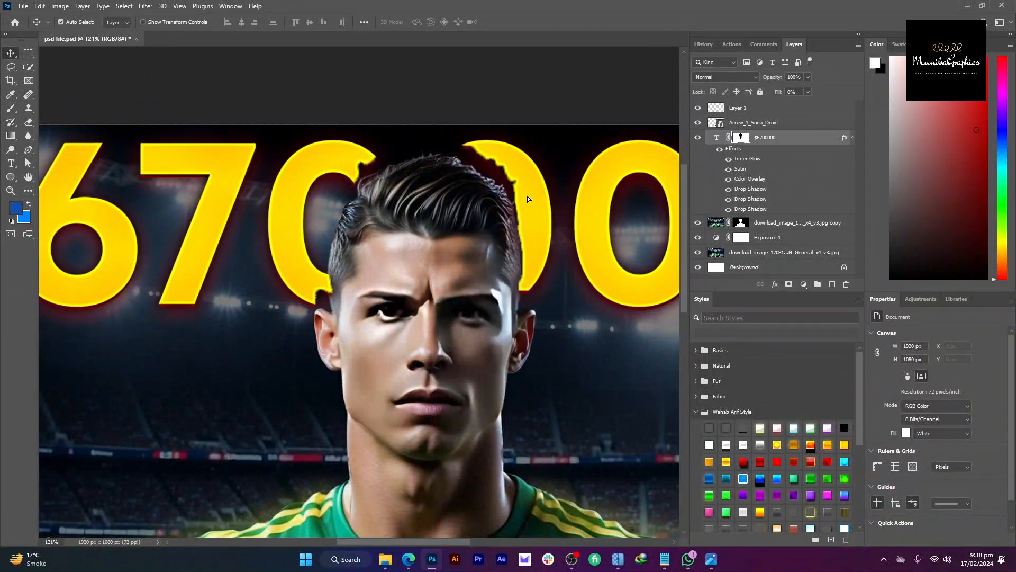
{"action": "key", "text": "ctrl+z"}
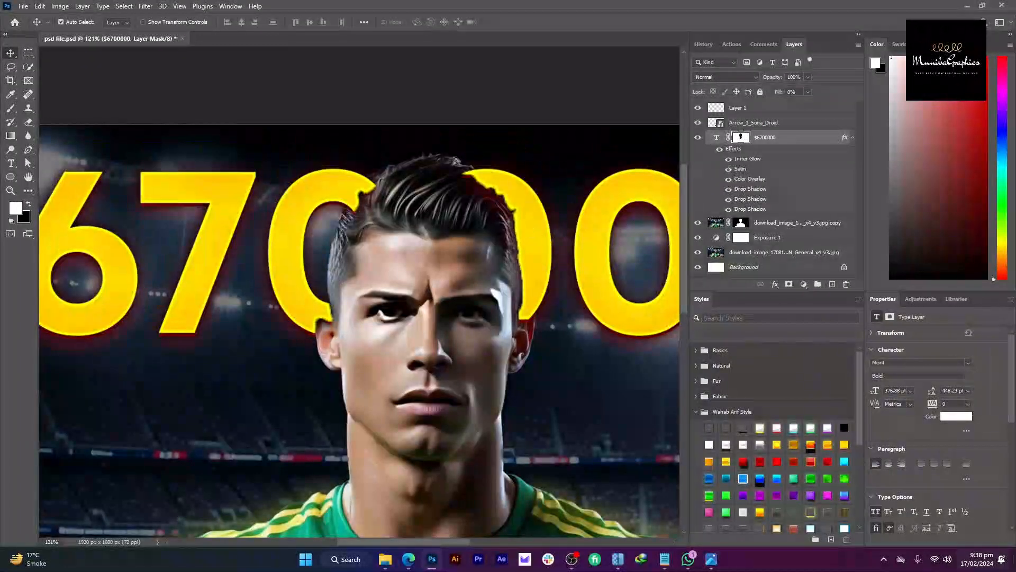
{"action": "left_click", "coordinate": [1014, 560]}
Step: View the WhatsApp yacht-thumbnail reference full screen in Photos, then return to Photoshop
{"action": "left_click", "coordinate": [385, 76]}
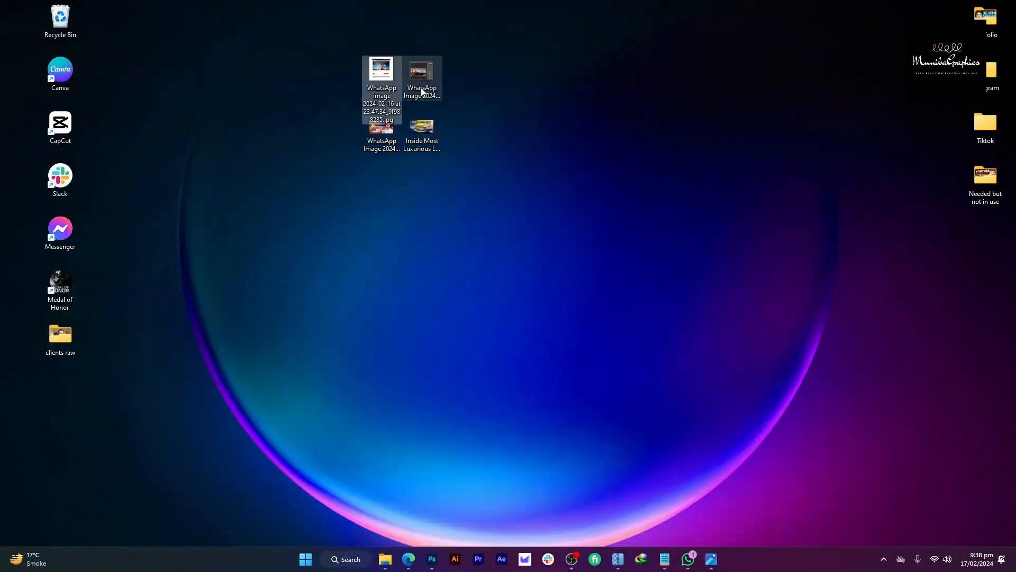
{"action": "double_click", "coordinate": [384, 77]}
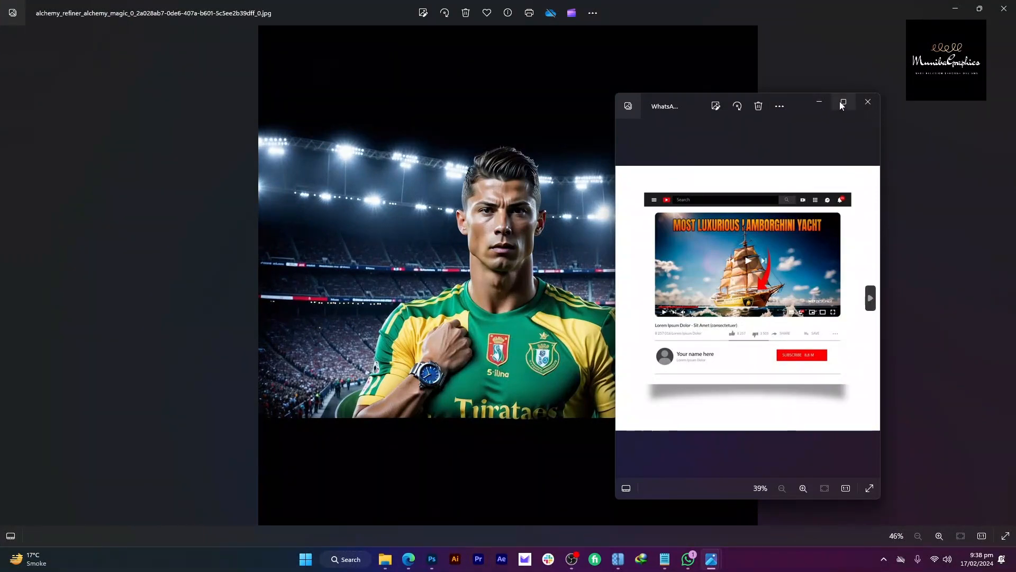
{"action": "left_click", "coordinate": [841, 101]}
{"action": "scroll", "coordinate": [502, 113], "scroll_direction": "up", "scroll_amount": 5}
{"action": "key", "text": "alt+Tab"}
{"action": "key", "text": "Tab"}
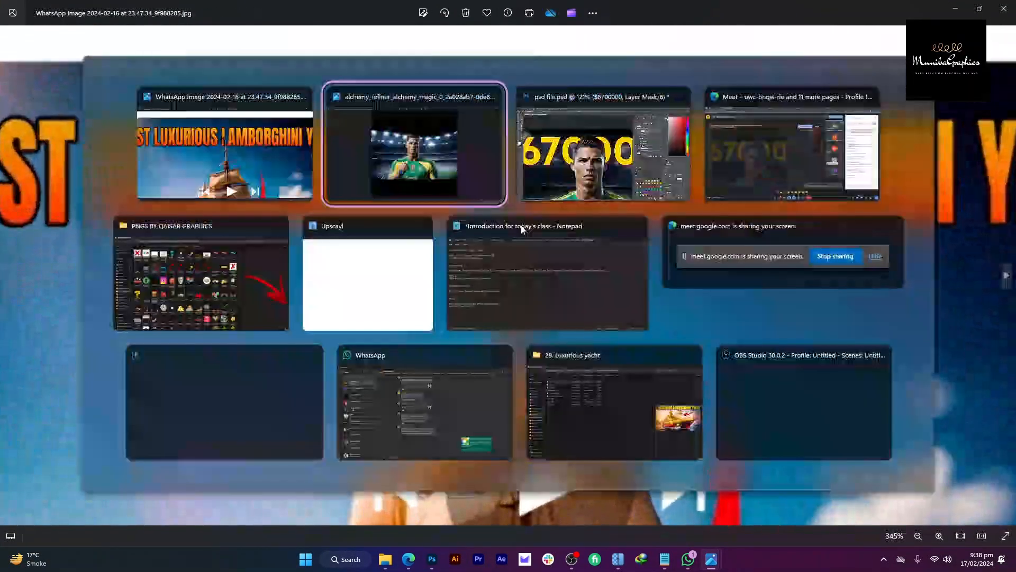
{"action": "scroll", "coordinate": [556, 188], "scroll_direction": "down", "scroll_amount": 2}
{"action": "scroll", "coordinate": [556, 188], "scroll_direction": "up", "scroll_amount": 1}
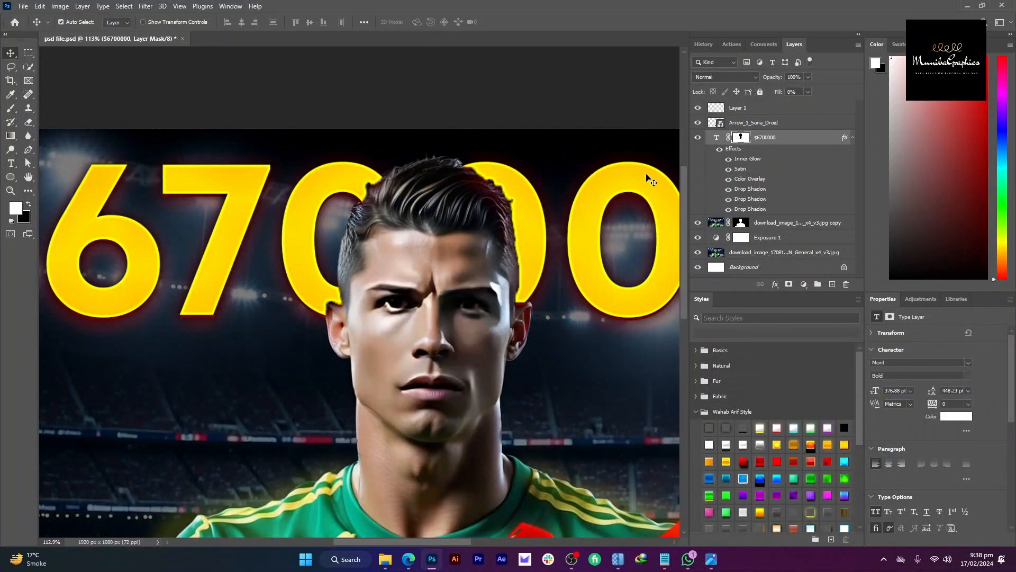
Step: Enable Layer Mask Hides Effects in the $6700000 text layer's Blending Options
{"action": "left_click", "coordinate": [800, 141]}
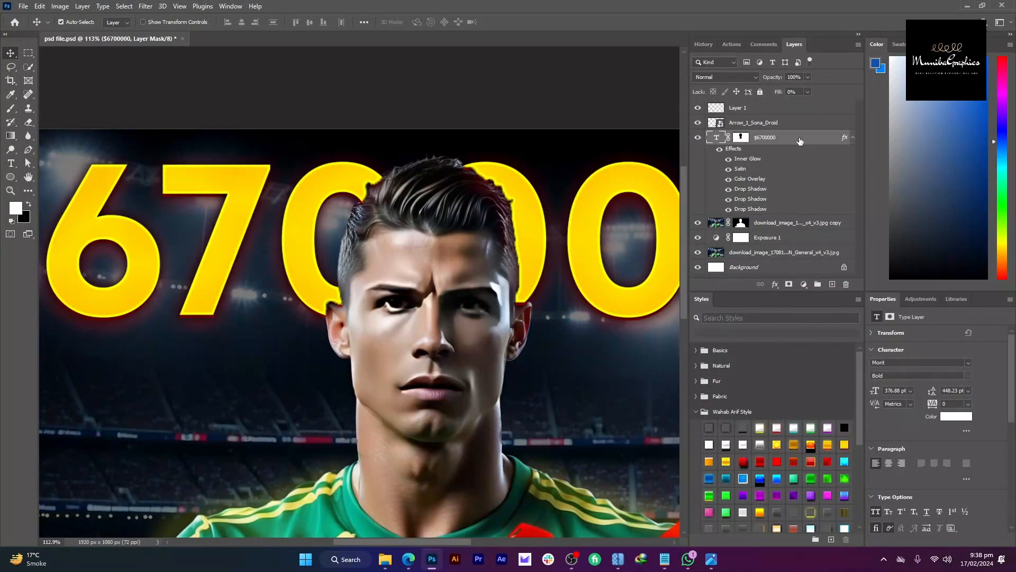
{"action": "double_click", "coordinate": [799, 141]}
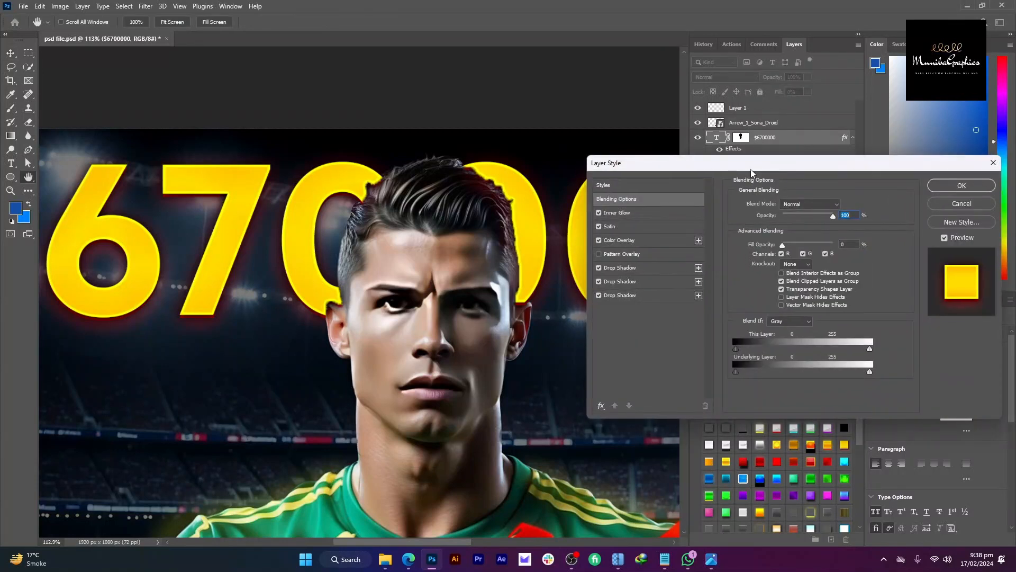
{"action": "left_click_drag", "start_coordinate": [751, 171], "coordinate": [747, 168]}
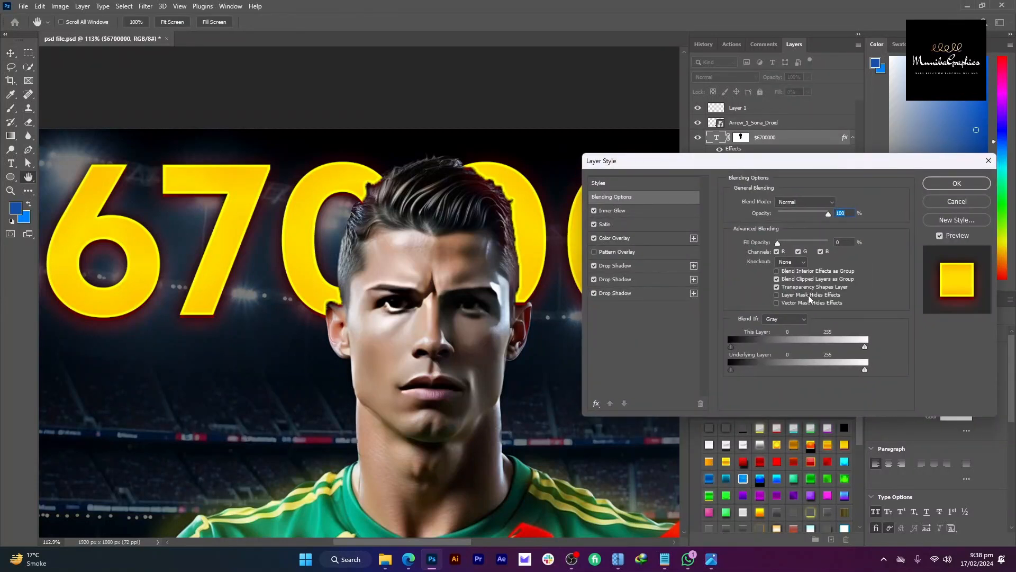
{"action": "left_click", "coordinate": [810, 297]}
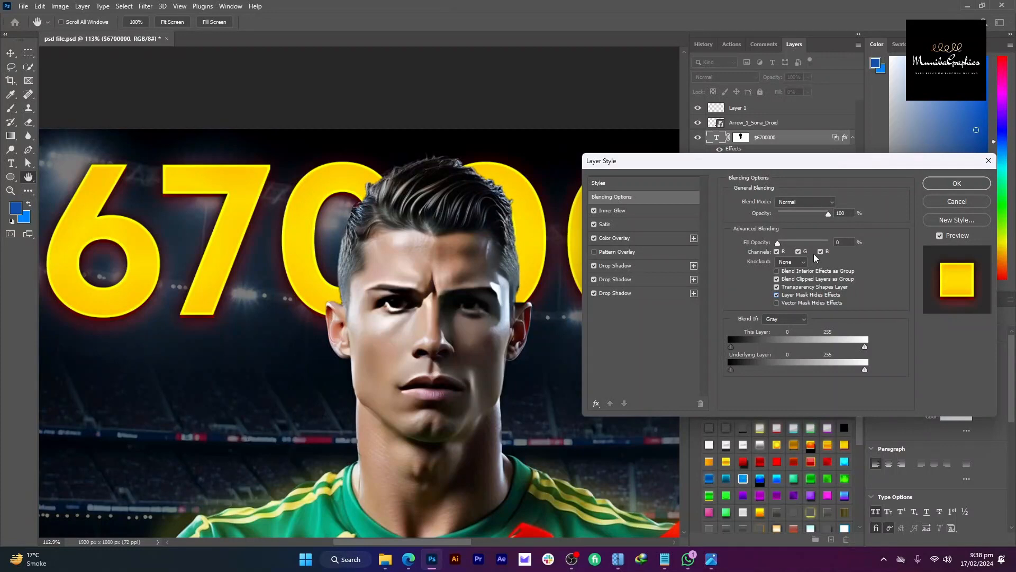
{"action": "left_click", "coordinate": [956, 183]}
Step: Merge all visible layers into a new Layer 2 above the text
{"action": "scroll", "coordinate": [496, 199], "scroll_direction": "down", "scroll_amount": 5}
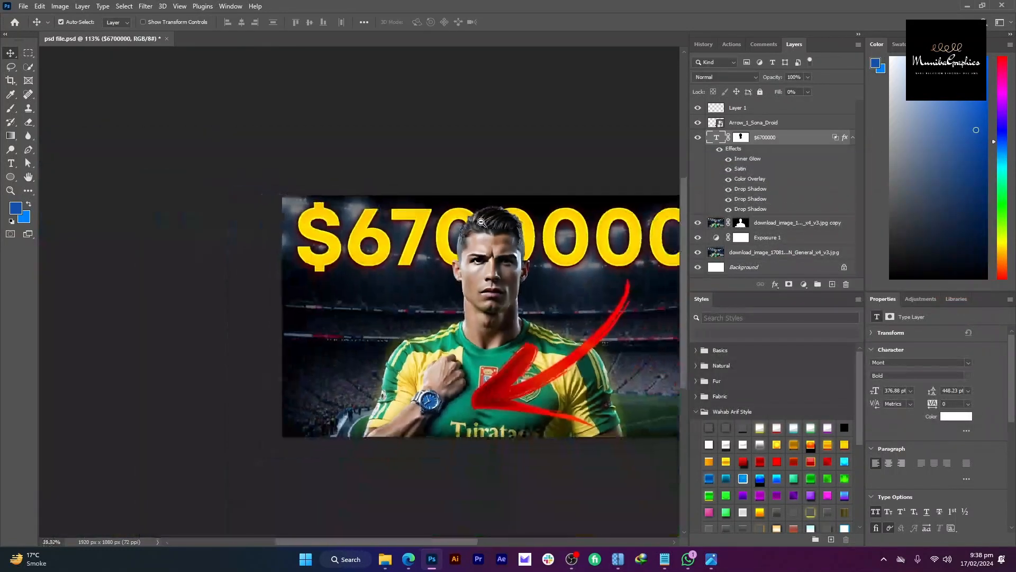
{"action": "scroll", "coordinate": [635, 225], "scroll_direction": "up", "scroll_amount": 1}
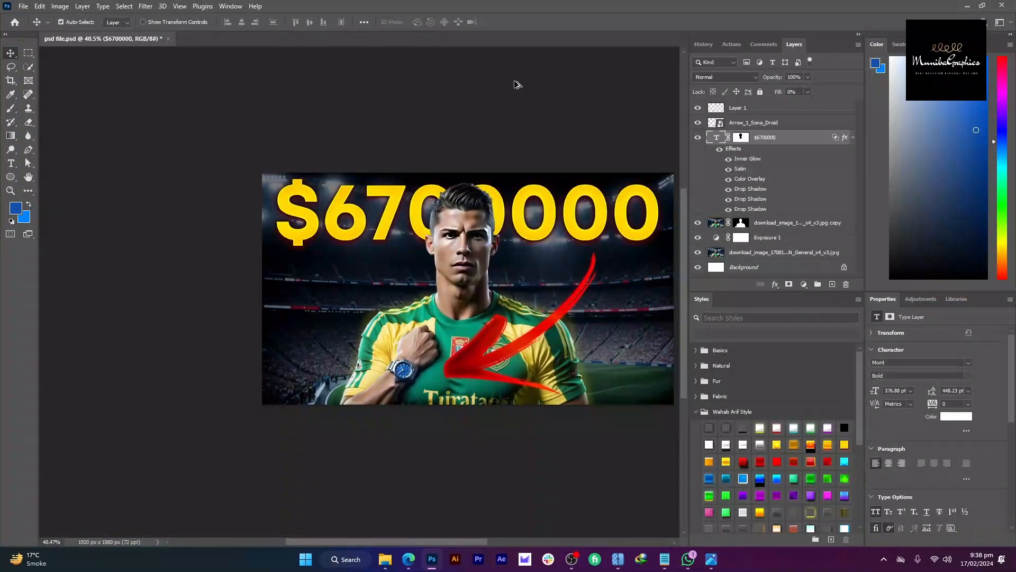
{"action": "key", "text": "ctrl+alt+shift+e"}
Step: In the Camera Raw Filter, raise contrast to +32, clarity to +11 and vibrance to +49
{"action": "left_click", "coordinate": [145, 5]}
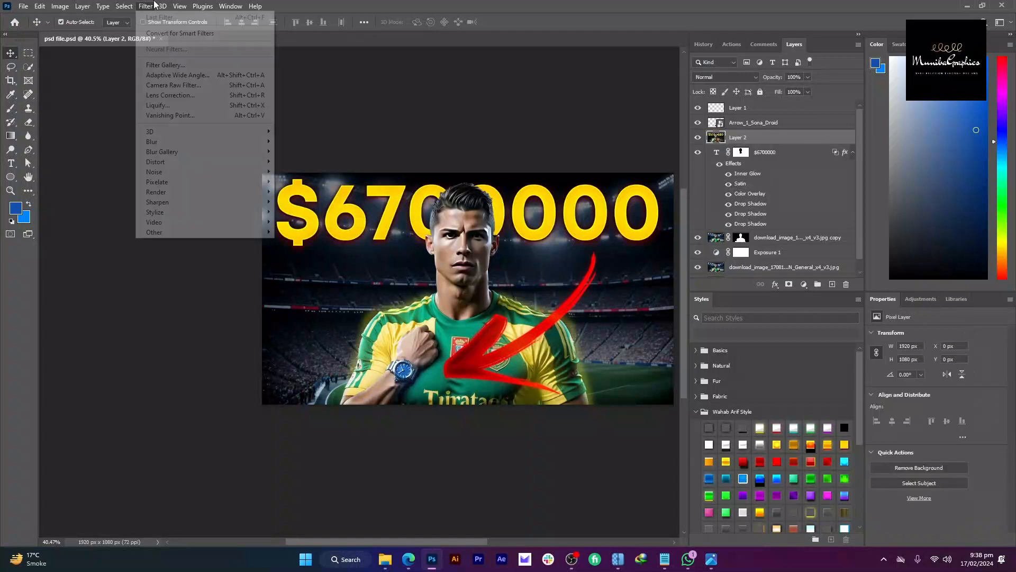
{"action": "left_click", "coordinate": [184, 85]}
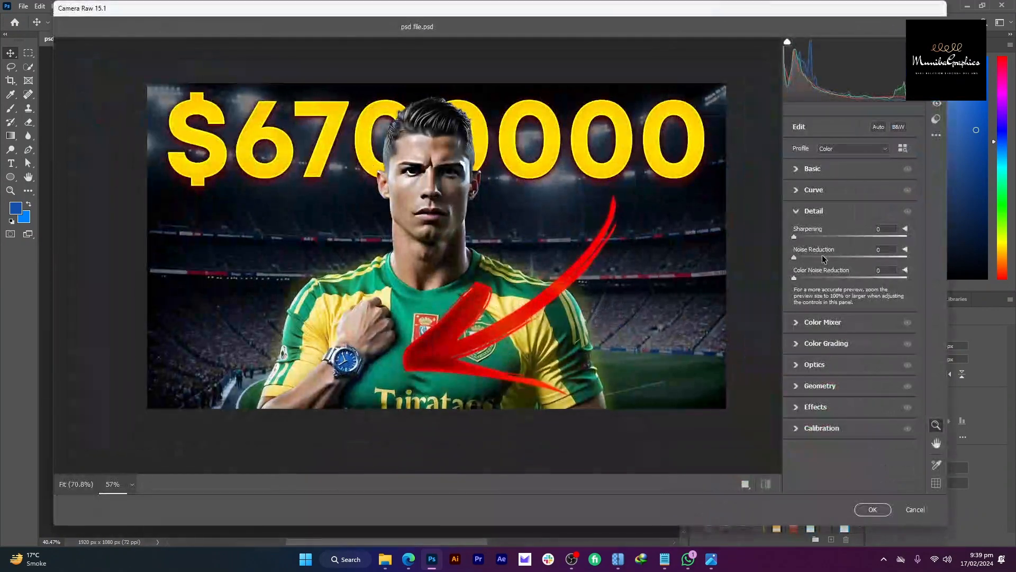
{"action": "left_click", "coordinate": [813, 168]}
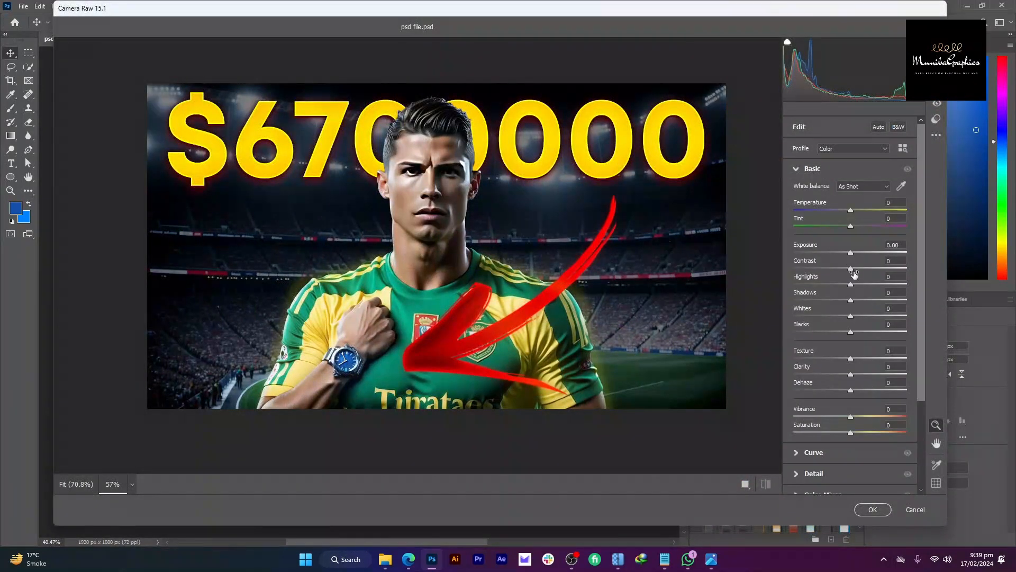
{"action": "left_click_drag", "start_coordinate": [852, 269], "coordinate": [868, 269]}
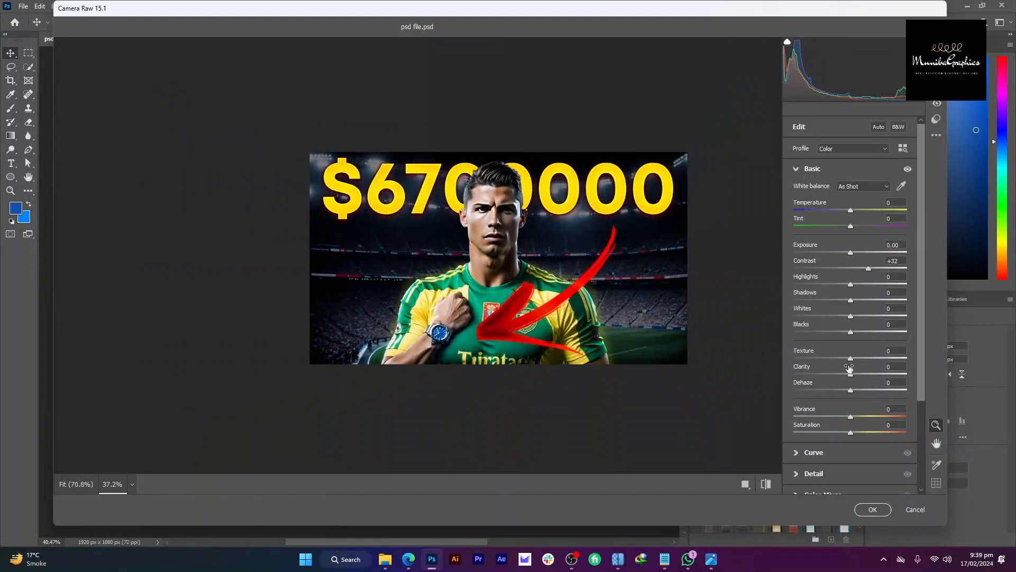
{"action": "mouse_move", "coordinate": [849, 367]}
{"action": "left_mouse_down"}
{"action": "mouse_move", "coordinate": [868, 370]}
{"action": "mouse_move", "coordinate": [856, 369]}
{"action": "mouse_move", "coordinate": [865, 360]}
{"action": "left_mouse_up"}
{"action": "left_click_drag", "start_coordinate": [851, 418], "coordinate": [861, 418]}
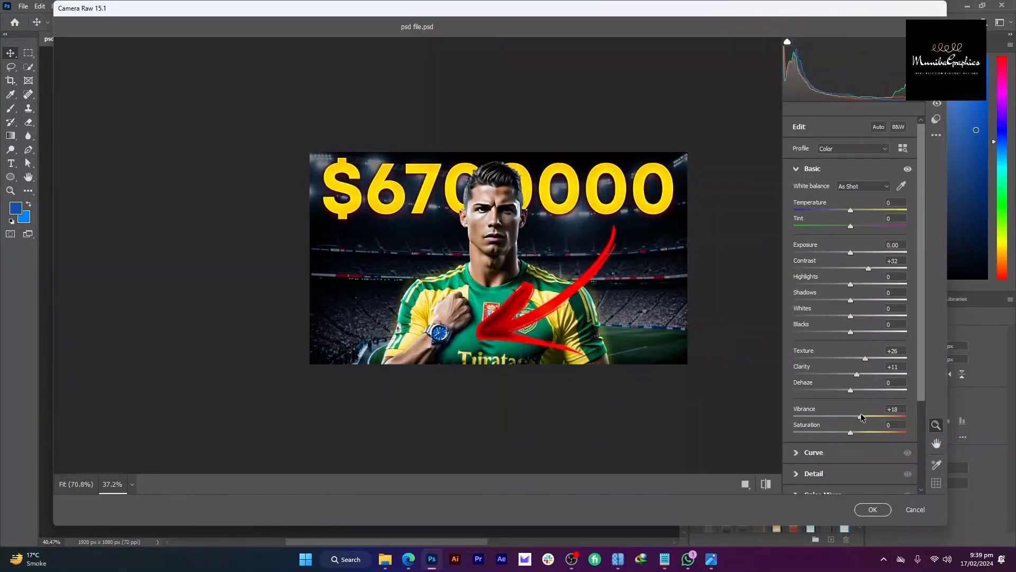
Step: Add a -59 Optics vignette to darken the corners and apply the Camera Raw filter
{"action": "left_click", "coordinate": [812, 169]}
{"action": "left_click", "coordinate": [815, 317]}
{"action": "left_click", "coordinate": [811, 317]}
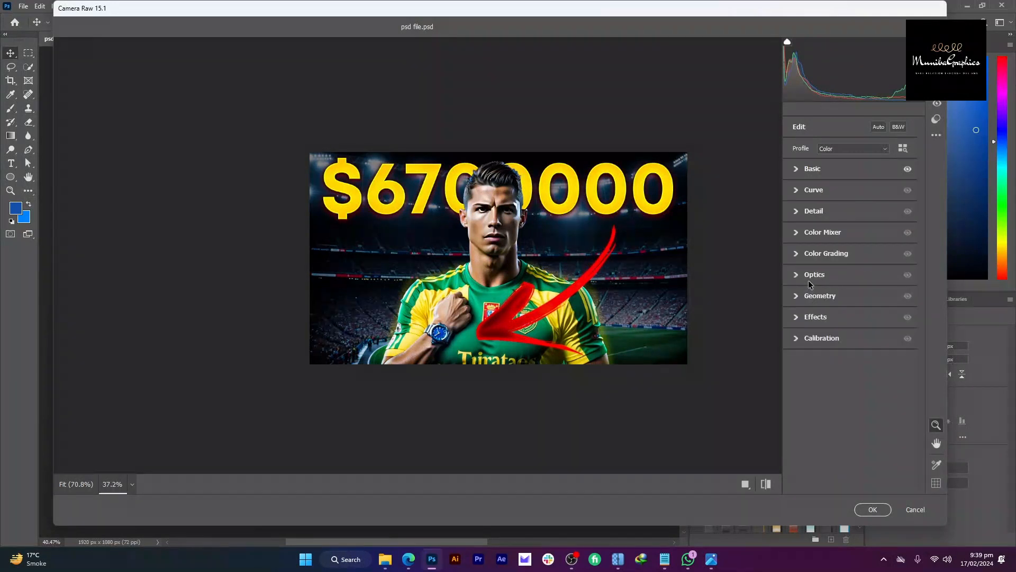
{"action": "left_click", "coordinate": [815, 274]}
{"action": "left_click_drag", "start_coordinate": [846, 320], "coordinate": [804, 321]}
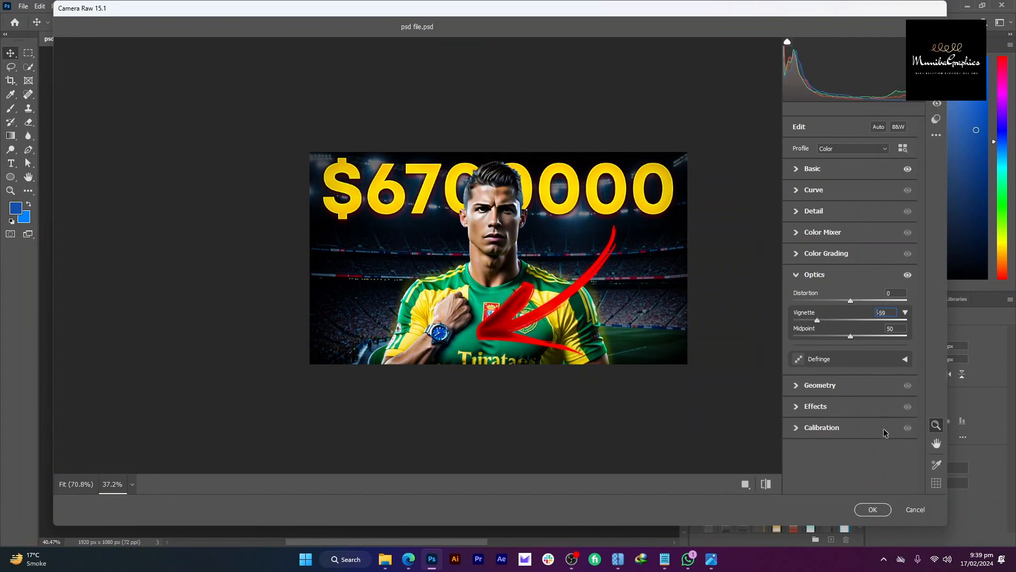
{"action": "left_click", "coordinate": [873, 509]}
{"action": "left_click_drag", "start_coordinate": [506, 269], "coordinate": [486, 261]}
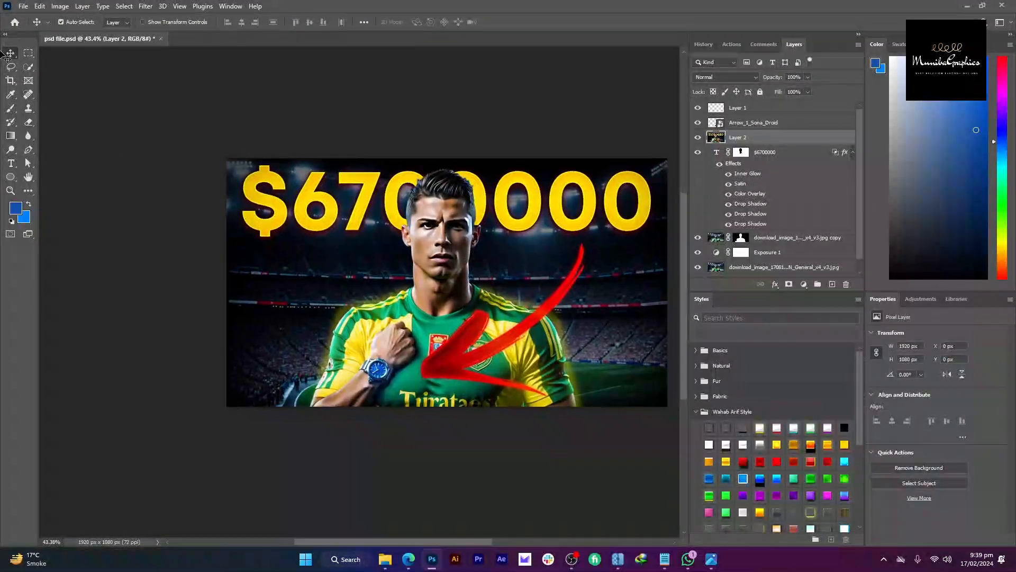
{"action": "left_click", "coordinate": [16, 23]}
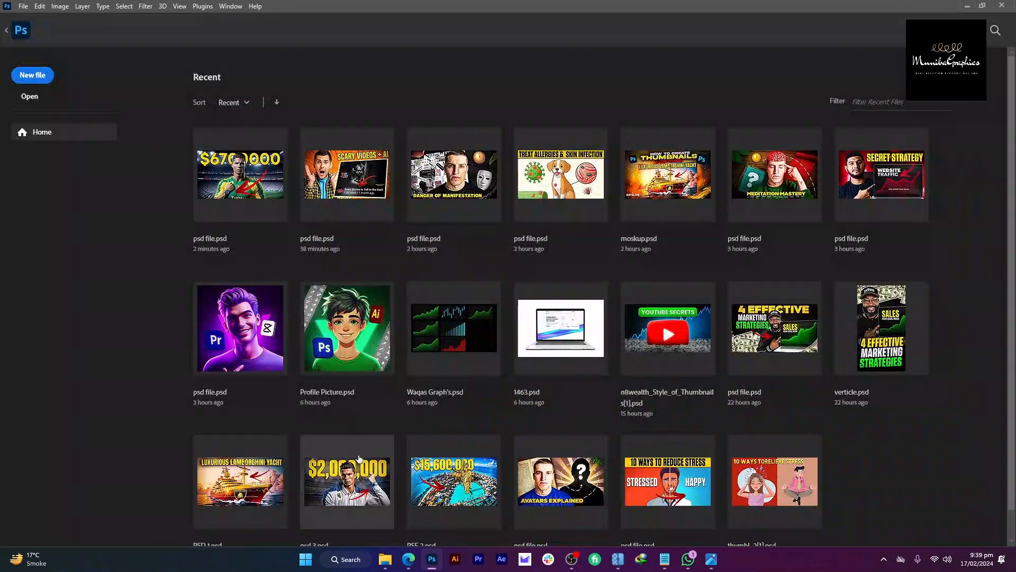
Step: Open psd 3.psd from Recent, compare it with psd file.psd, then return to psd file.psd
{"action": "left_click", "coordinate": [358, 458]}
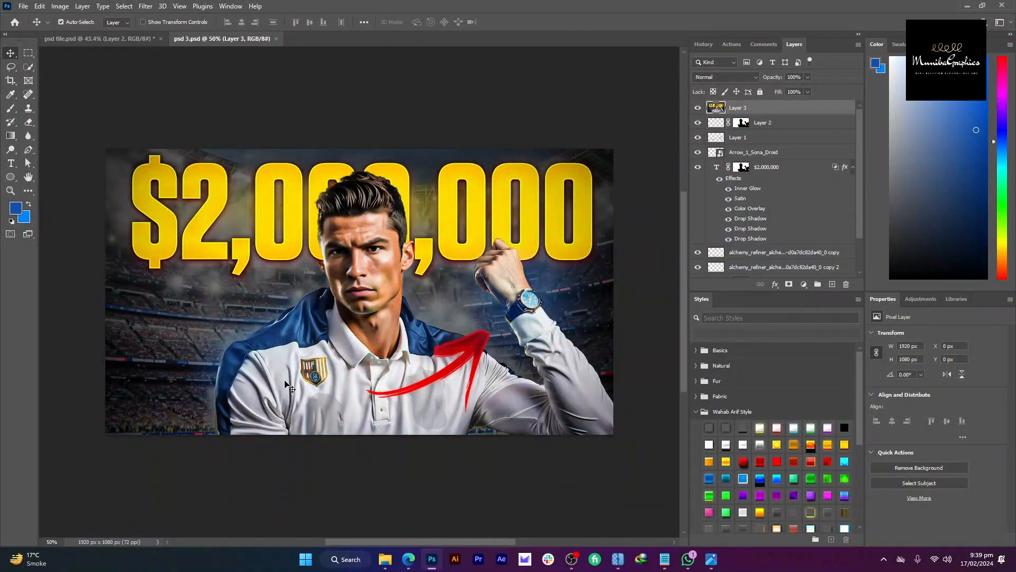
{"action": "left_click", "coordinate": [144, 40]}
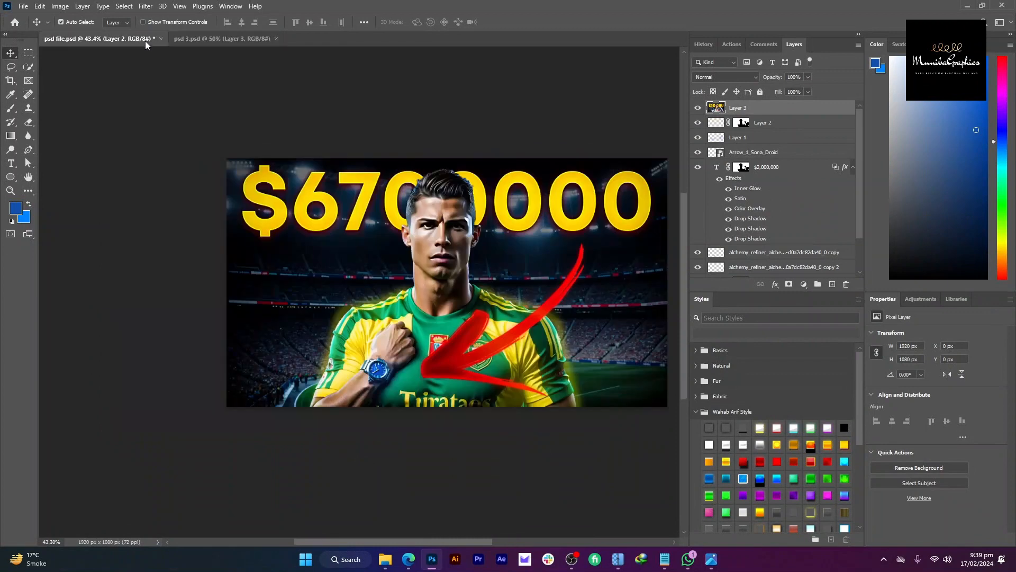
{"action": "left_click", "coordinate": [249, 39]}
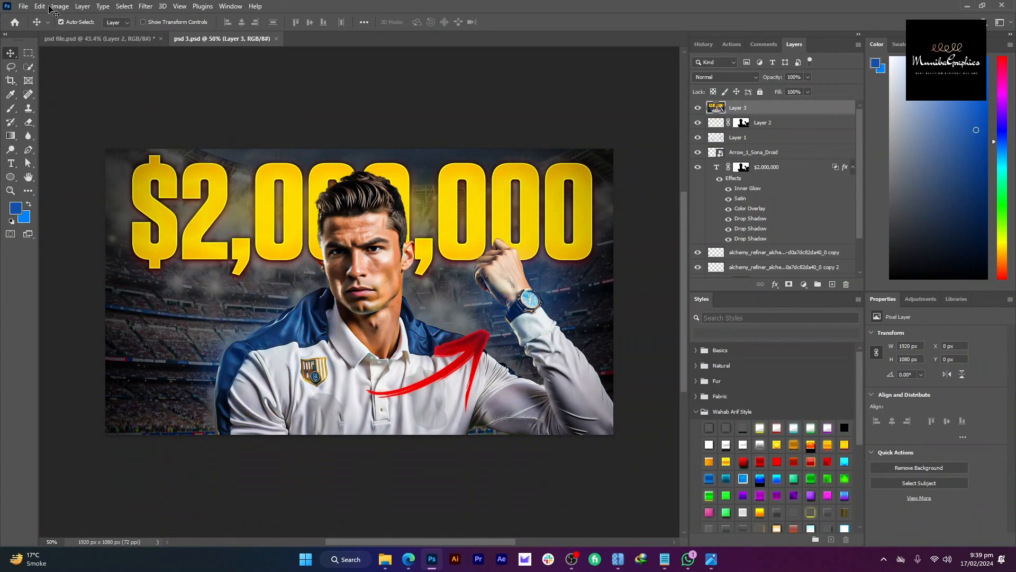
{"action": "left_click", "coordinate": [87, 39]}
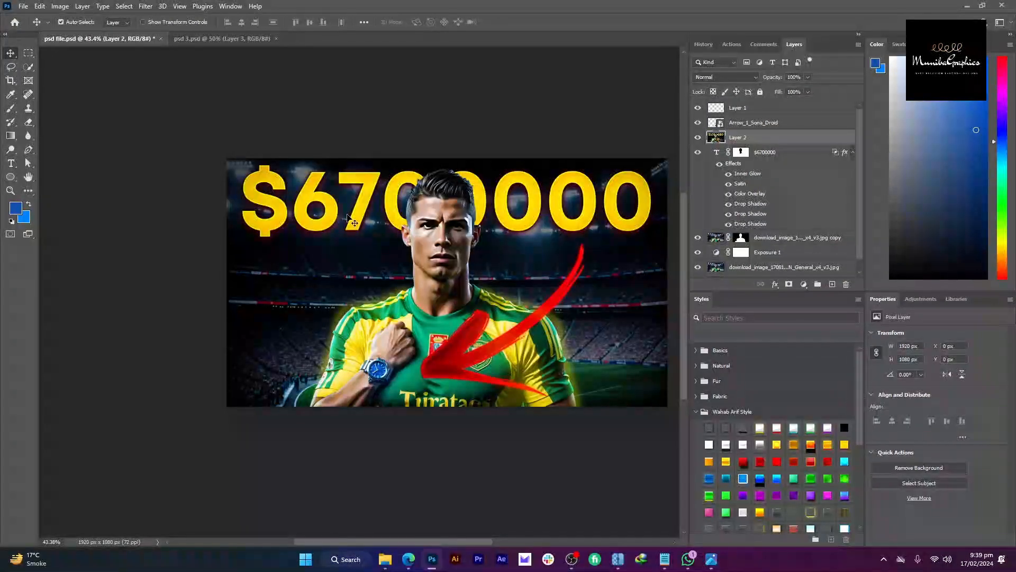
{"action": "left_click", "coordinate": [223, 39]}
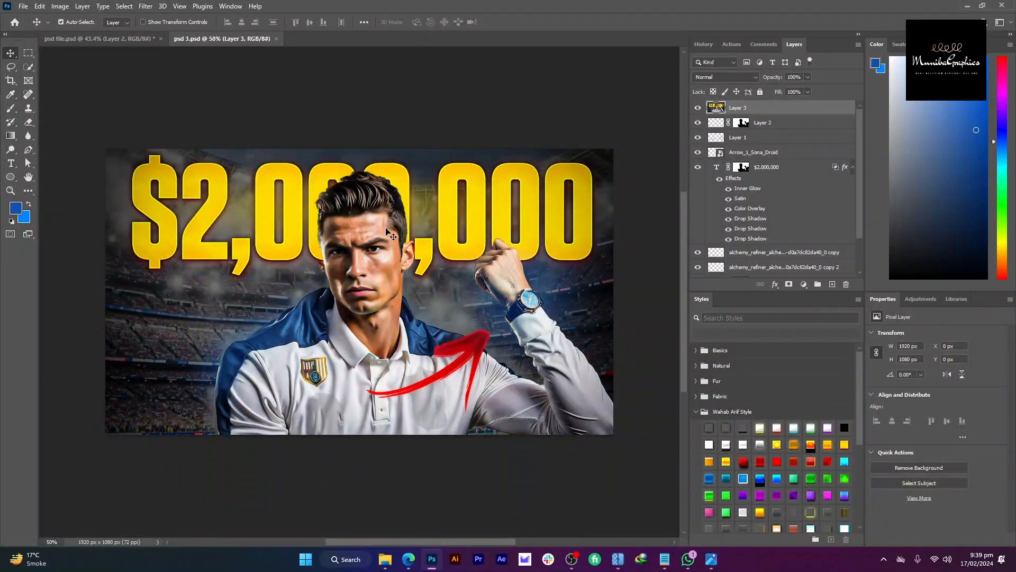
{"action": "left_click", "coordinate": [140, 41]}
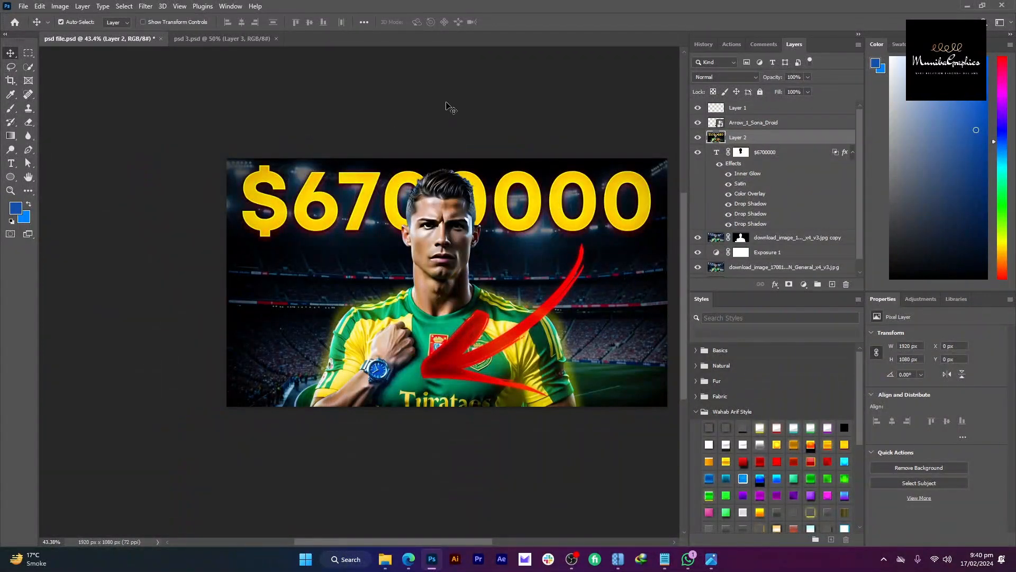
{"action": "scroll", "coordinate": [450, 108], "scroll_direction": "up", "scroll_amount": 3}
Step: Brighten the whole thumbnail by raising Exposure in the Camera Raw Filter
{"action": "left_click", "coordinate": [152, 6]}
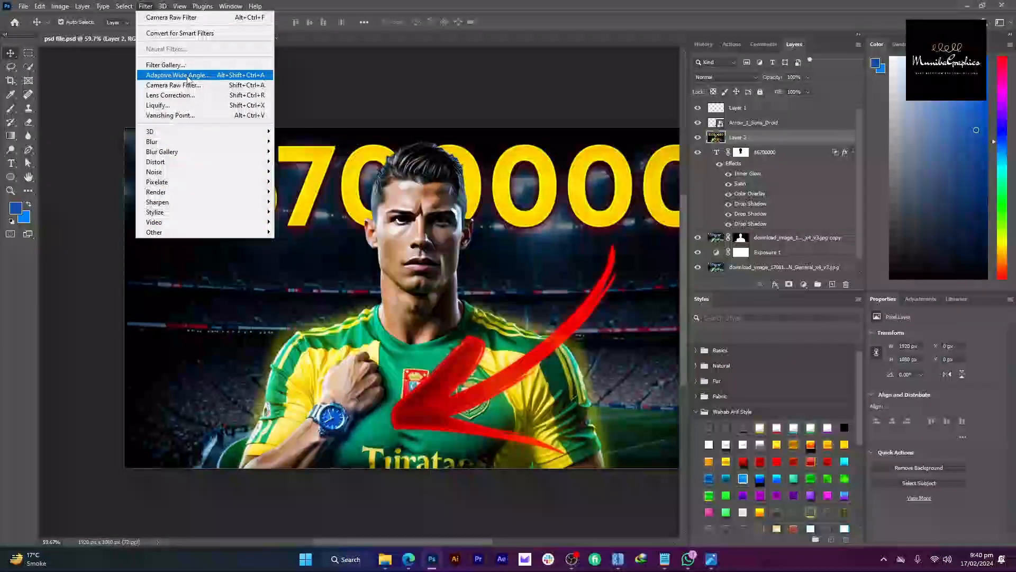
{"action": "left_click", "coordinate": [201, 84]}
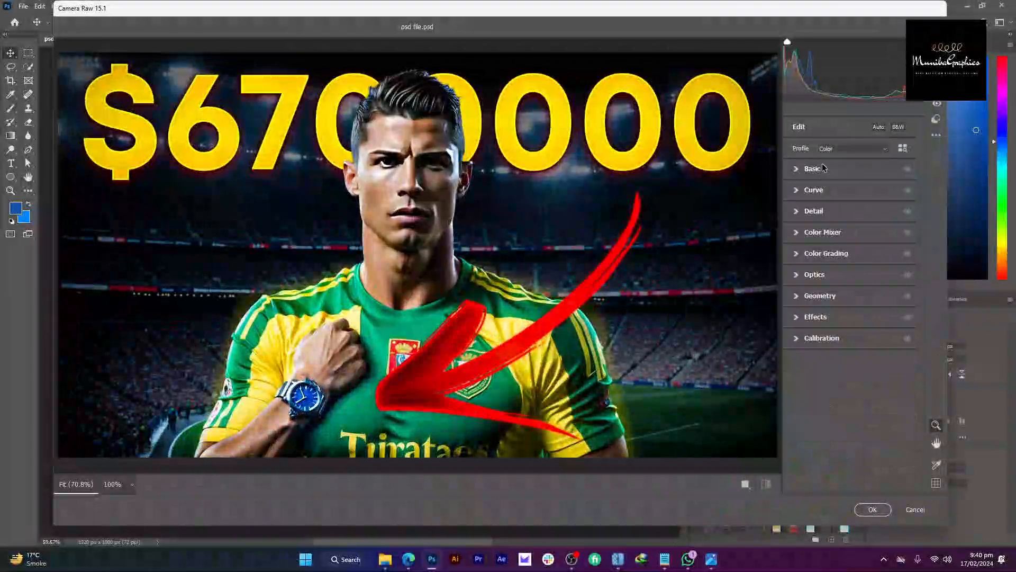
{"action": "left_click_drag", "start_coordinate": [851, 252], "coordinate": [852, 249]}
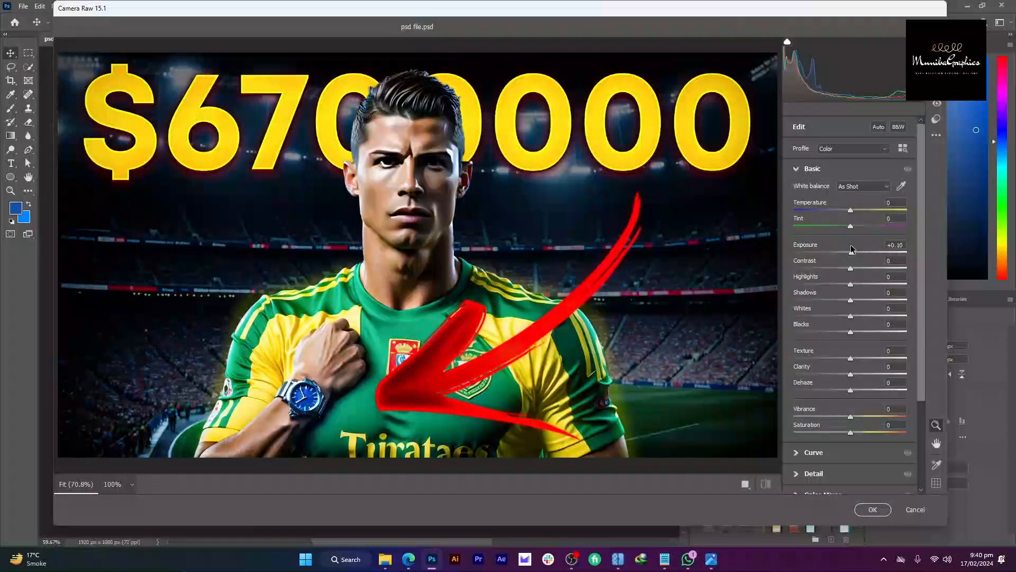
{"action": "left_click_drag", "start_coordinate": [511, 288], "coordinate": [461, 278]}
{"action": "left_click", "coordinate": [871, 509]}
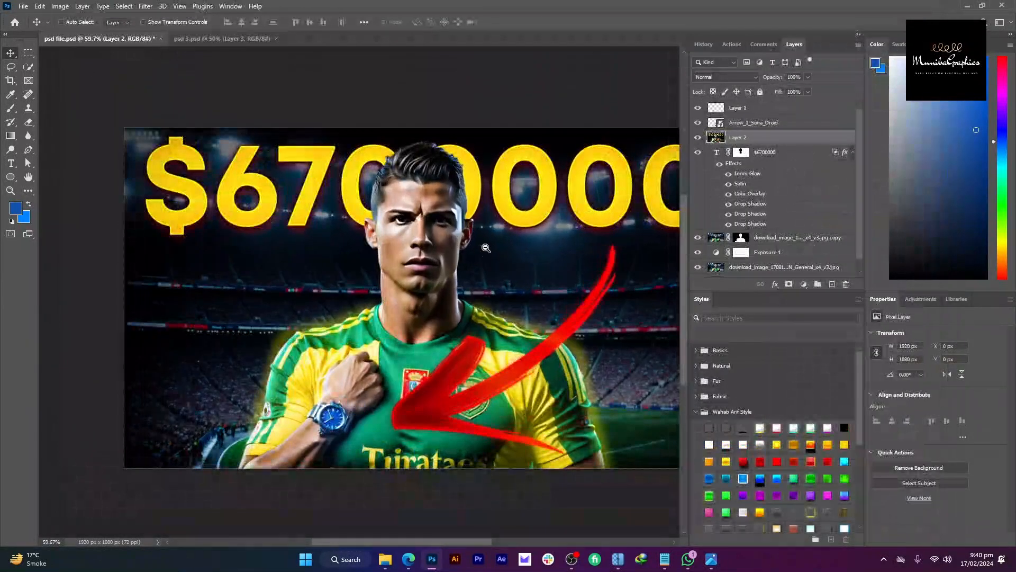
Step: Lighten the player's face with the Dodge Tool, then return to the Move tool
{"action": "left_click", "coordinate": [11, 150]}
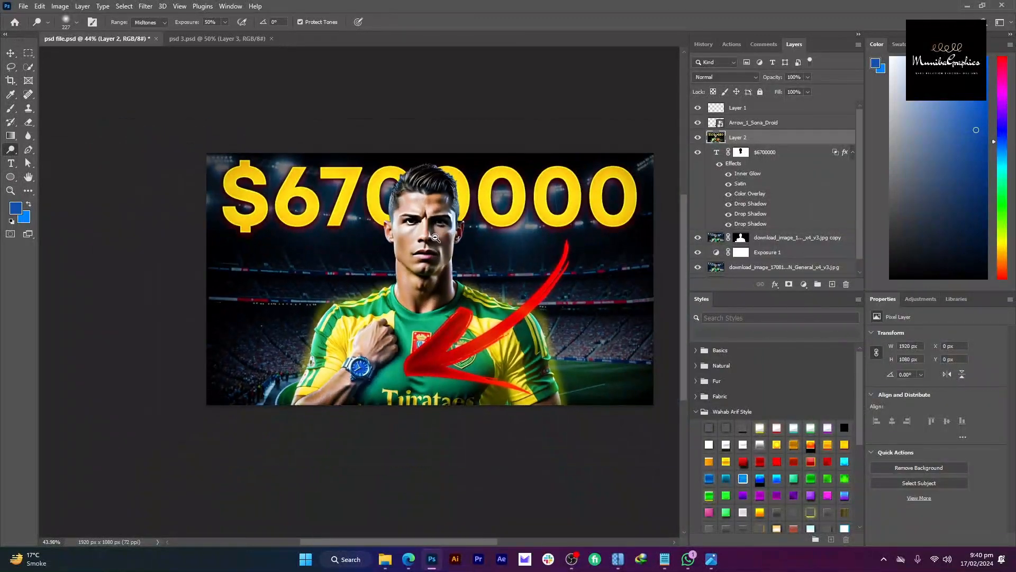
{"action": "scroll", "coordinate": [411, 263], "scroll_direction": "up", "scroll_amount": 2}
{"action": "right_click", "coordinate": [13, 156]}
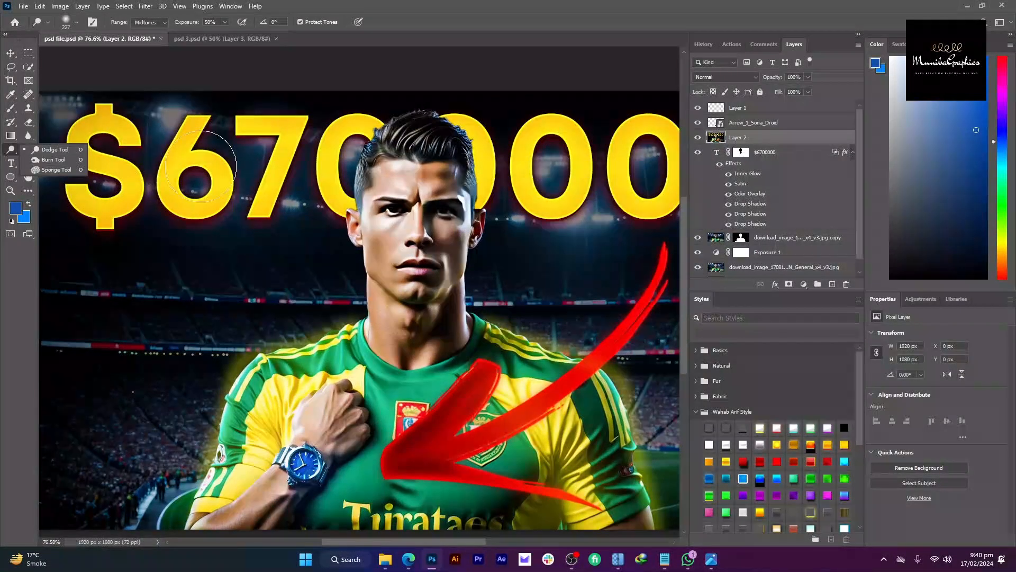
{"action": "left_click_drag", "start_coordinate": [433, 192], "coordinate": [434, 235]}
{"action": "scroll", "coordinate": [450, 236], "scroll_direction": "down", "scroll_amount": 8}
{"action": "key", "text": "v"}
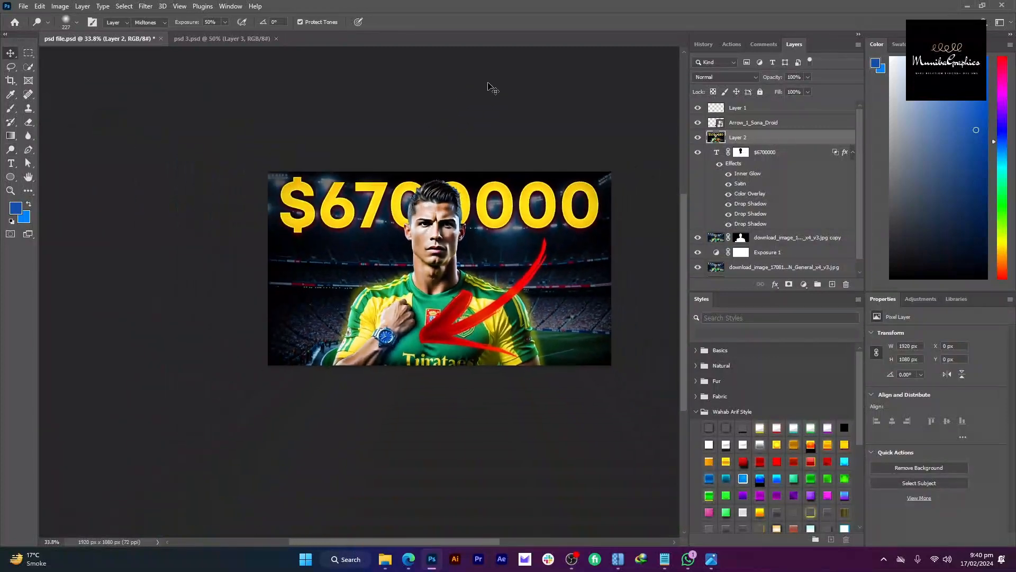
{"action": "left_click", "coordinate": [432, 119], "text": "ctrl"}
{"action": "left_click_drag", "start_coordinate": [432, 119], "coordinate": [449, 98]}
{"action": "left_click_drag", "start_coordinate": [480, 206], "coordinate": [499, 200]}
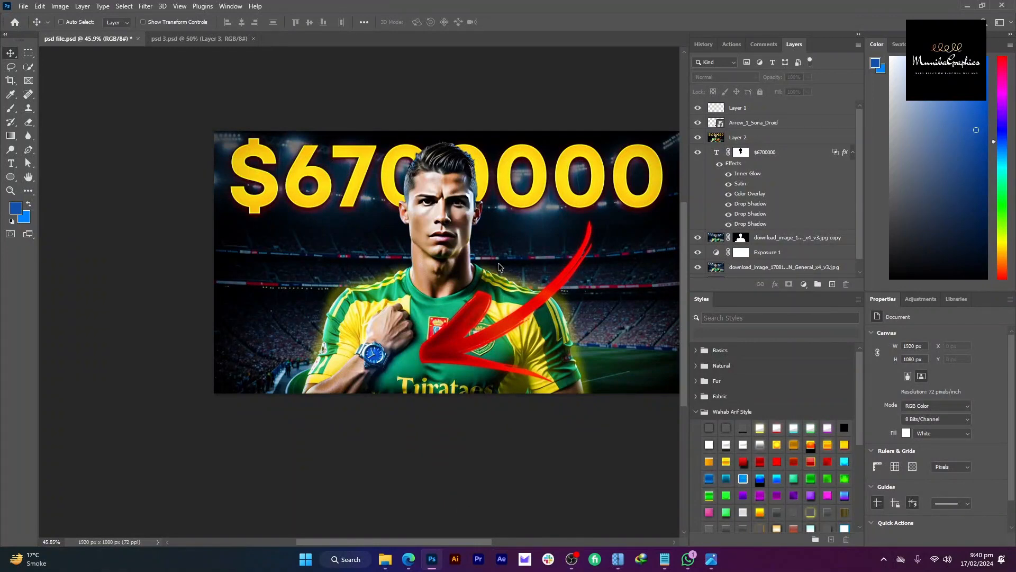
Step: Export the thumbnail via Save for Web as JPEG High psd-file.jpg in the ronaldo thjumbnail folder
{"action": "key", "text": "ctrl+alt+shift+s"}
{"action": "key", "text": "Return"}
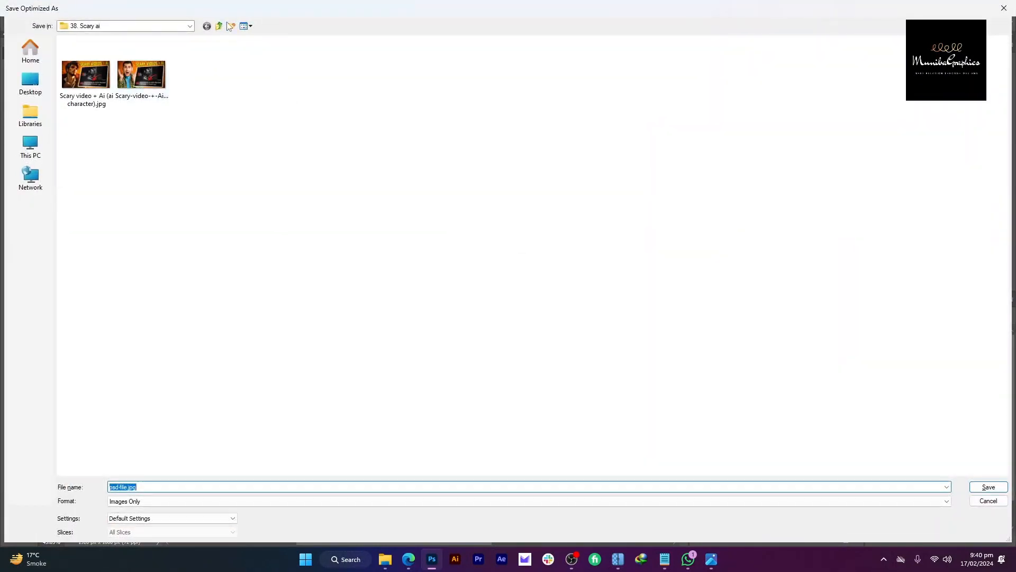
{"action": "left_click", "coordinate": [219, 27]}
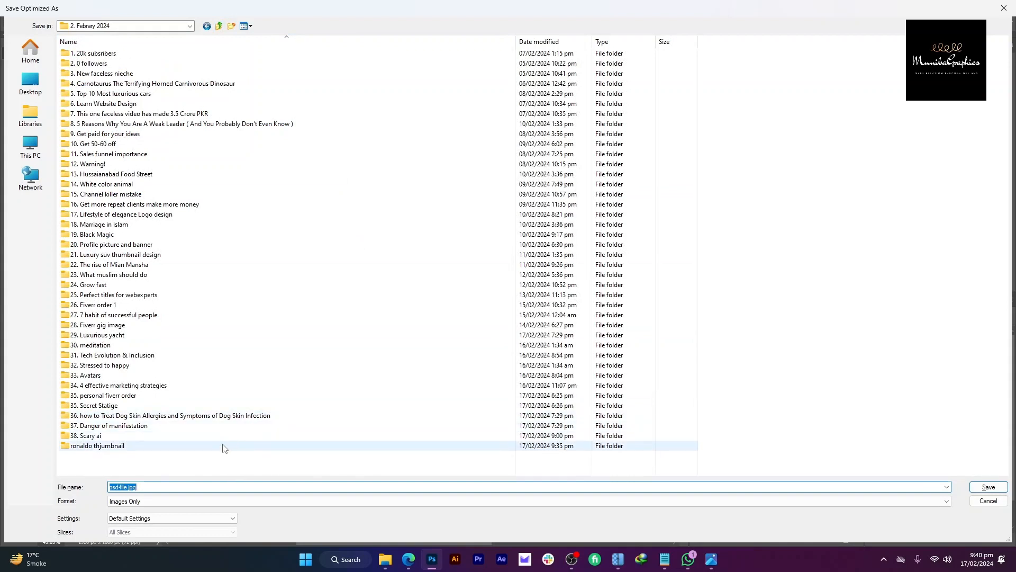
{"action": "double_click", "coordinate": [223, 446]}
{"action": "left_click", "coordinate": [272, 483]}
{"action": "double_click", "coordinate": [279, 486]}
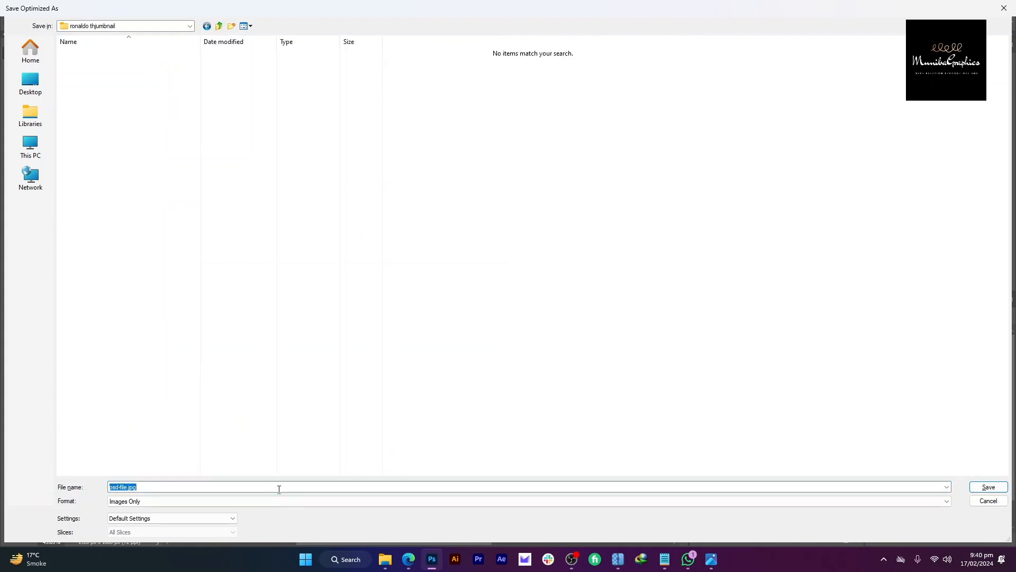
{"action": "key", "text": "Return"}
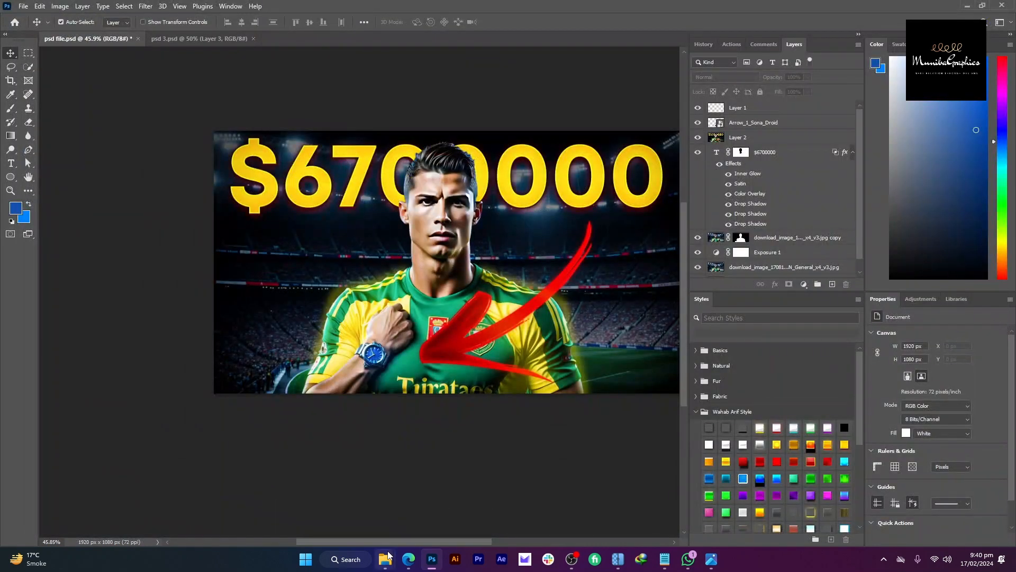
Step: Open the Thumbnails folder in the PNG Explorer window
{"action": "mouse_move", "coordinate": [388, 555]}
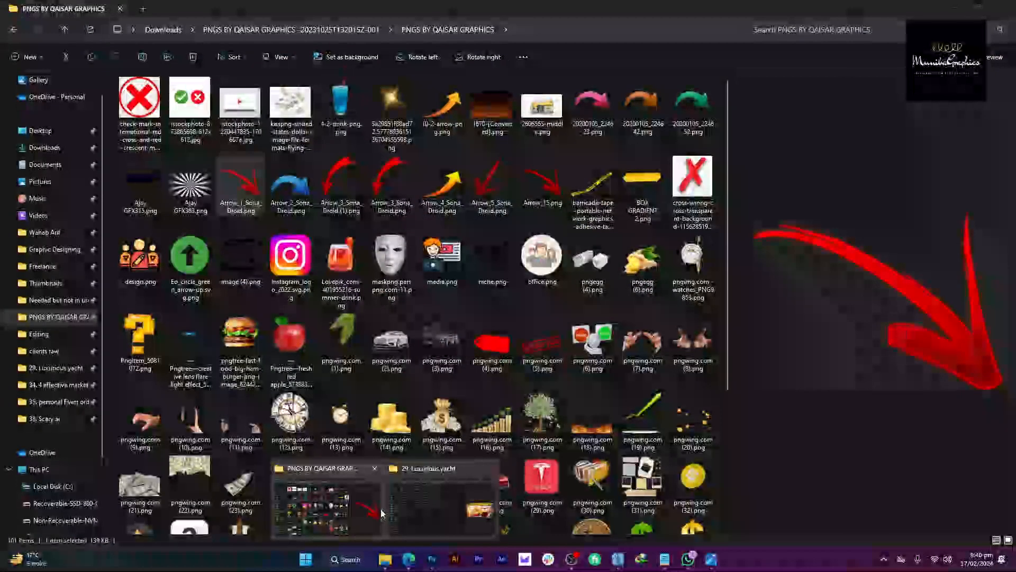
{"action": "left_click", "coordinate": [380, 509]}
{"action": "left_click", "coordinate": [58, 282]}
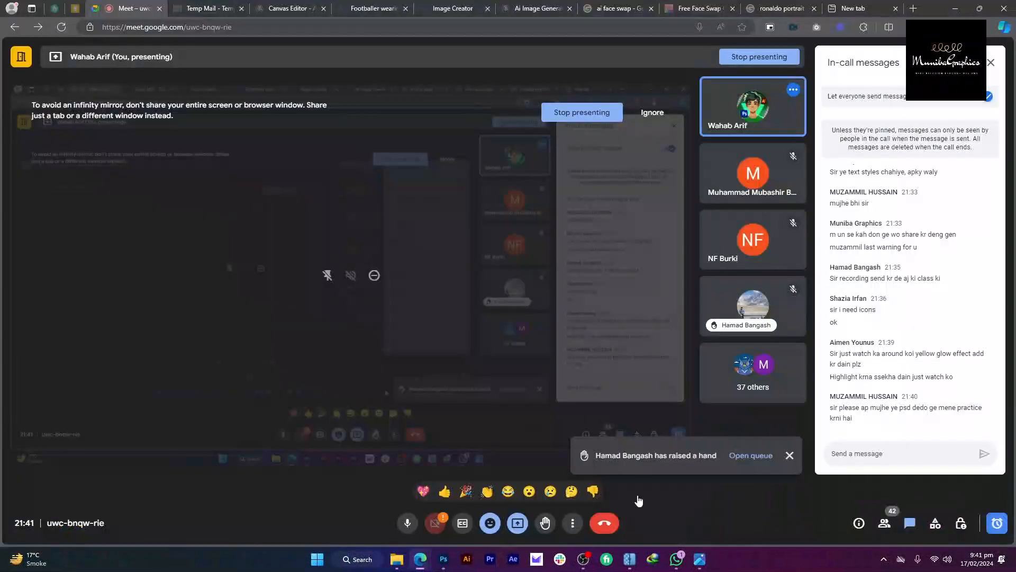